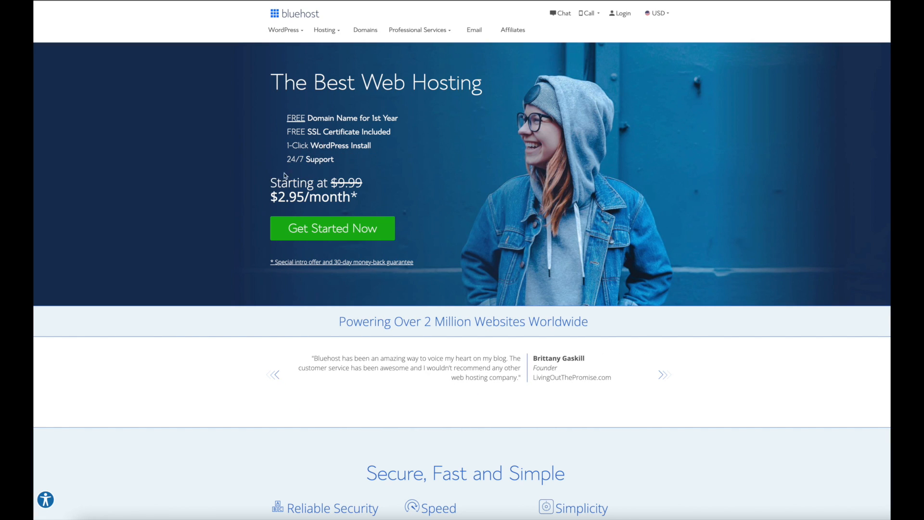
Step: Start a hosting sign-up with the Basic plan and enter newdomain11111.com as the new domain
left_click(334, 231)
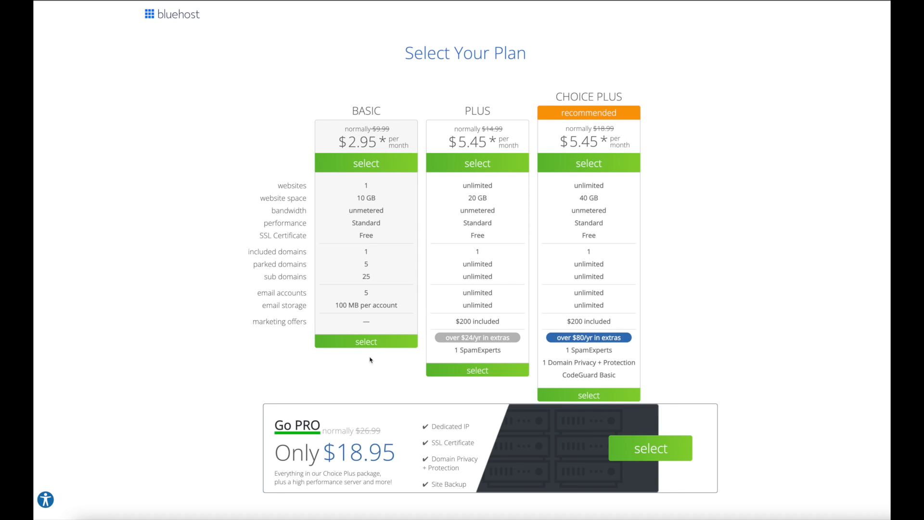
left_click(367, 342)
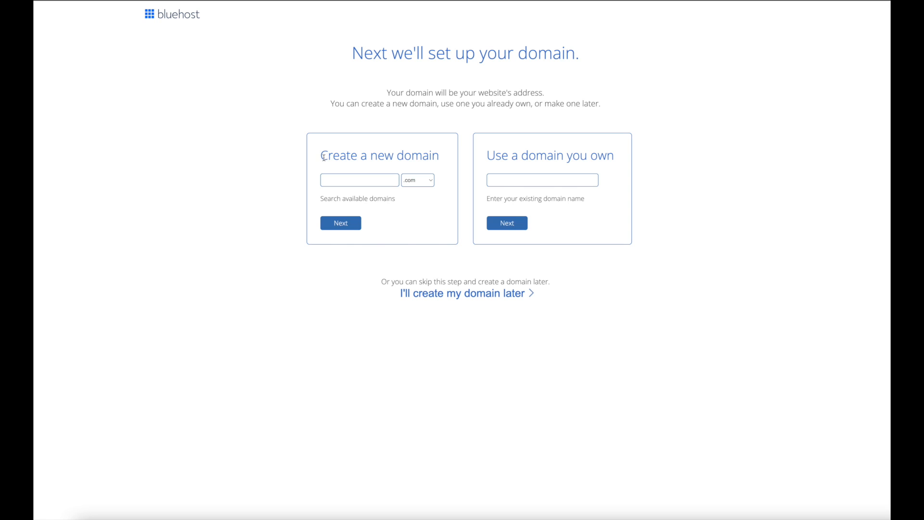
left_click(349, 182)
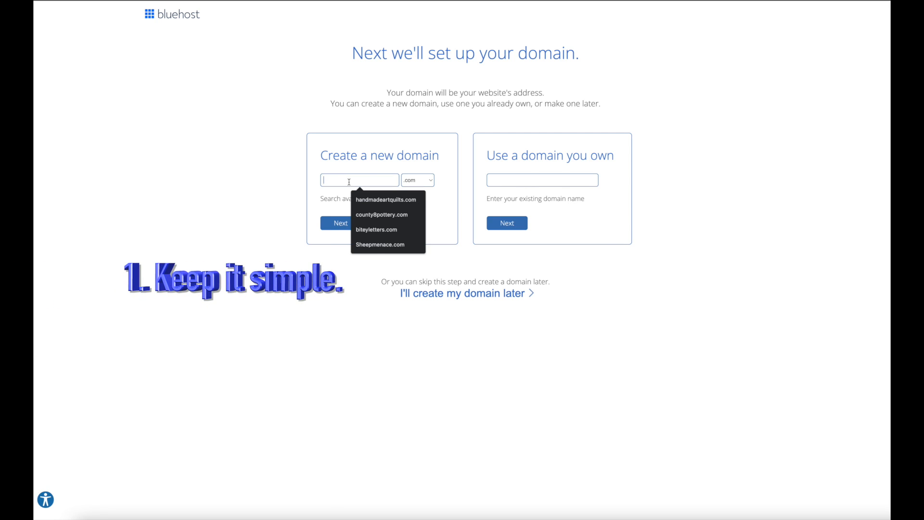
type("new")
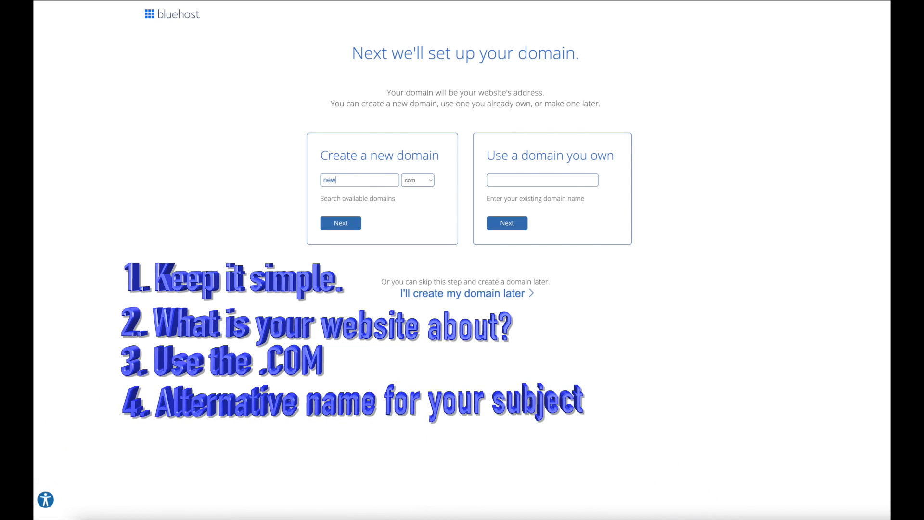
type("doma")
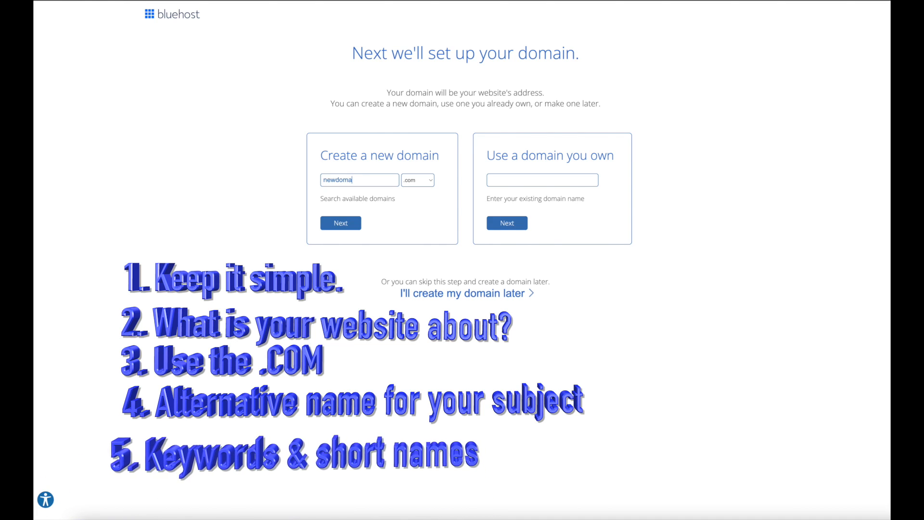
type("in")
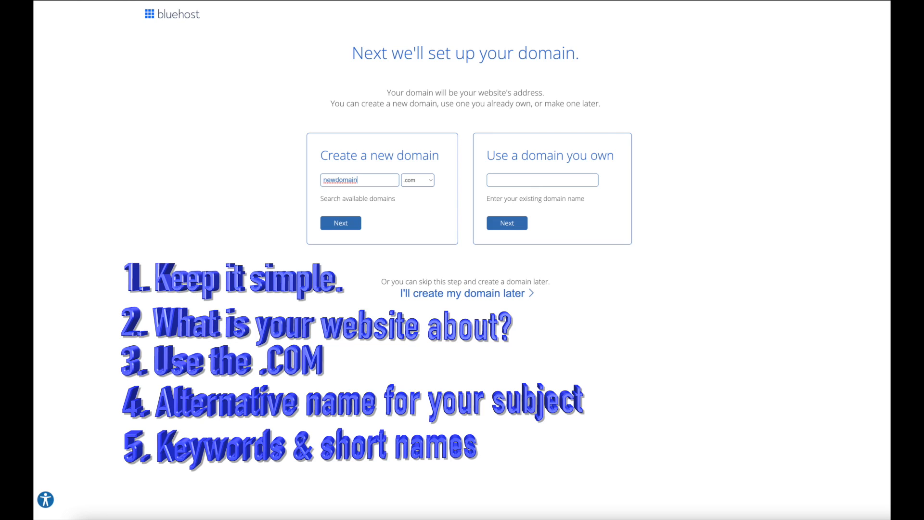
type("11111")
left_click(346, 229)
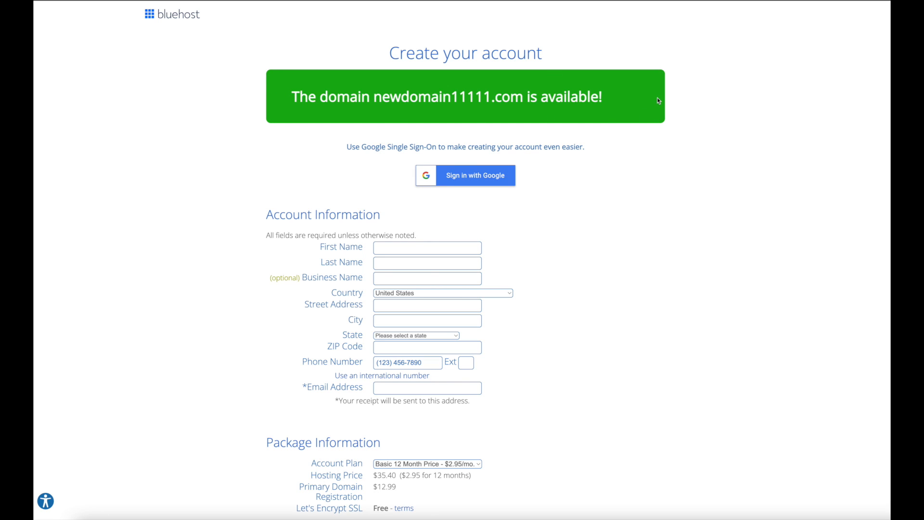
Step: Examine the account, package and payment sections of the account creation form
scroll(584, 131, "down", 1)
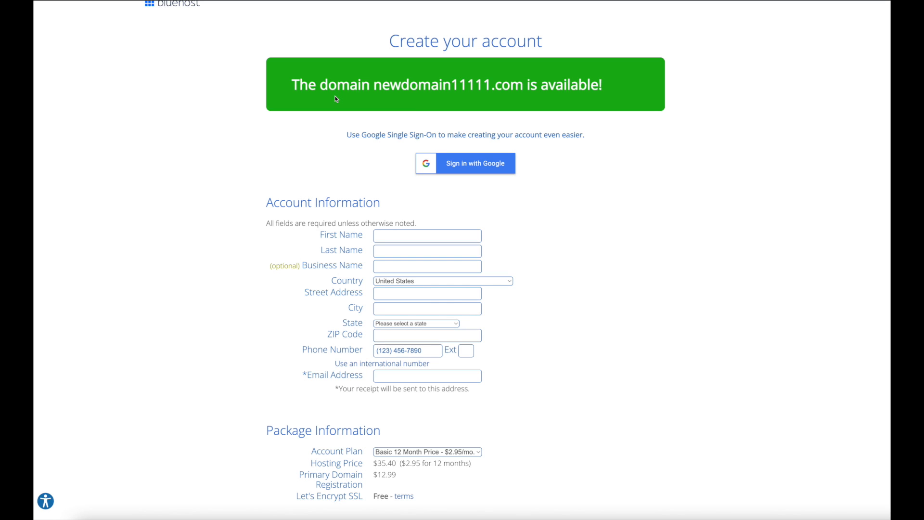
scroll(616, 128, "down", 1)
scroll(611, 125, "down", 3)
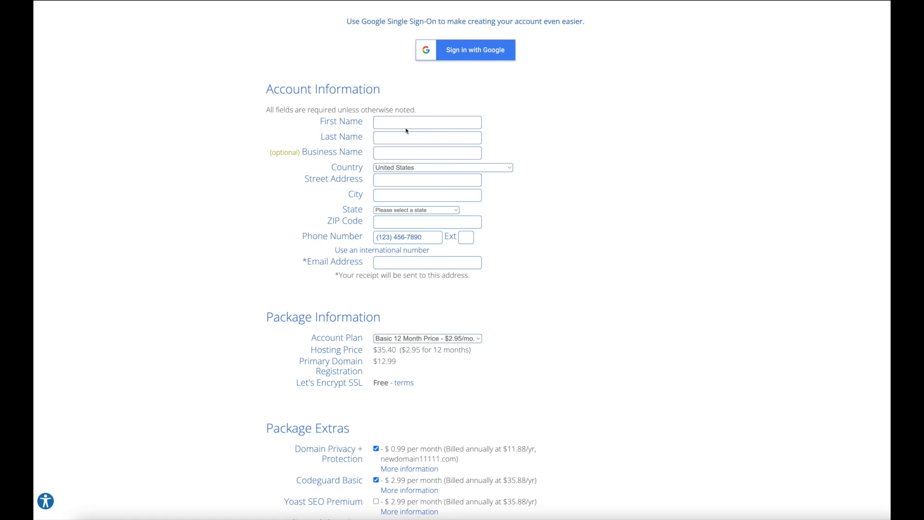
scroll(426, 192, "down", 1)
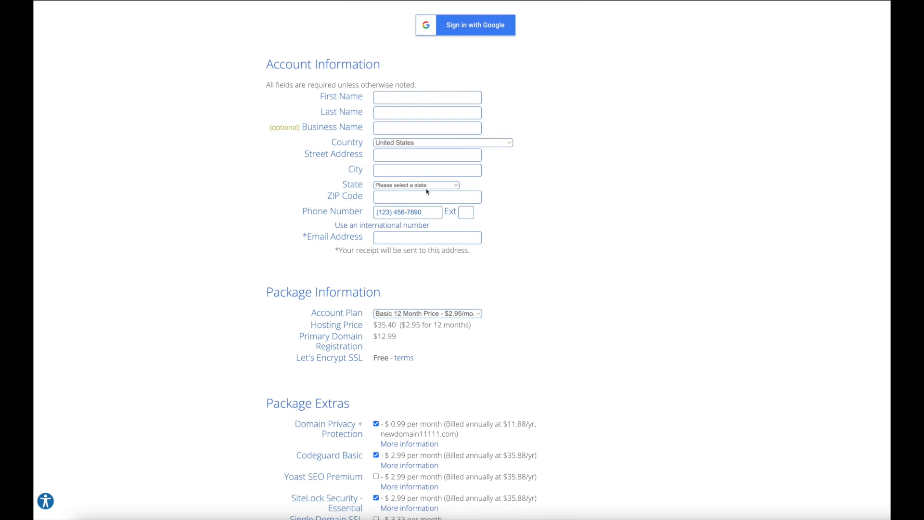
scroll(426, 192, "down", 1)
scroll(426, 192, "down", 5)
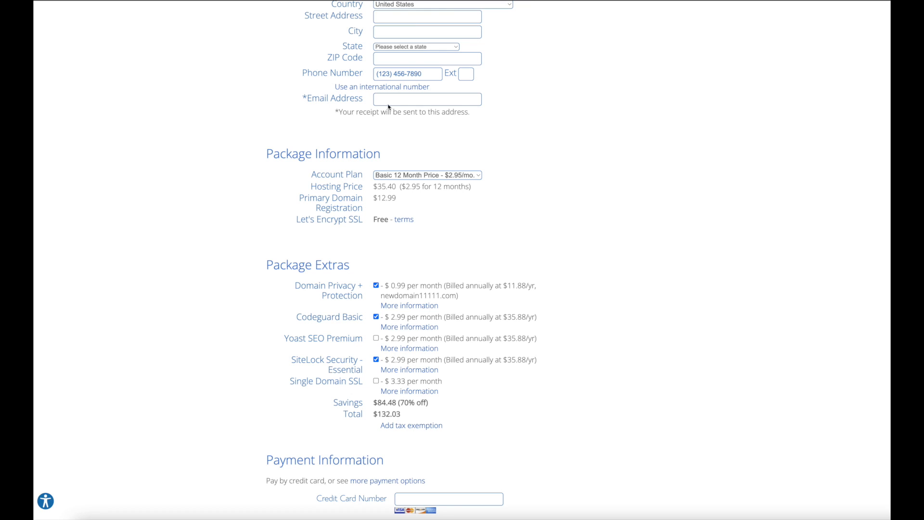
scroll(488, 108, "up", 3)
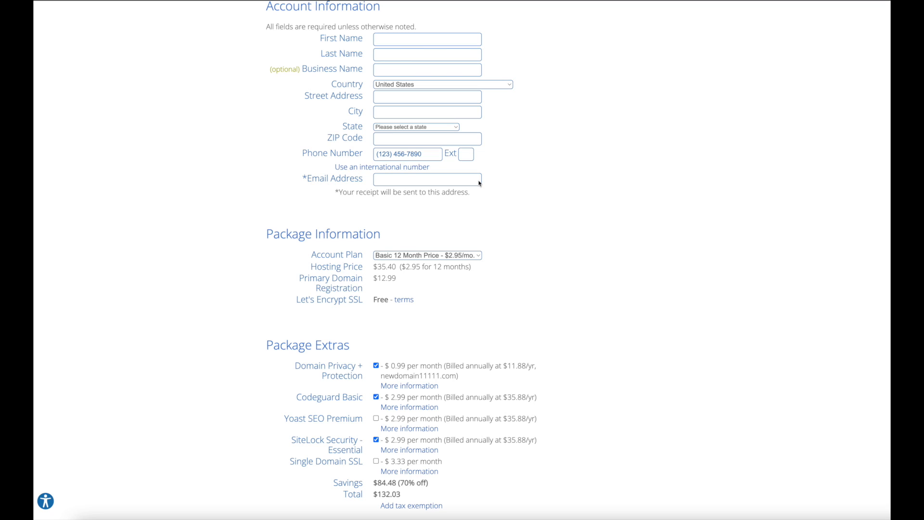
scroll(479, 182, "up", 5)
scroll(479, 183, "down", 6)
scroll(479, 183, "down", 3)
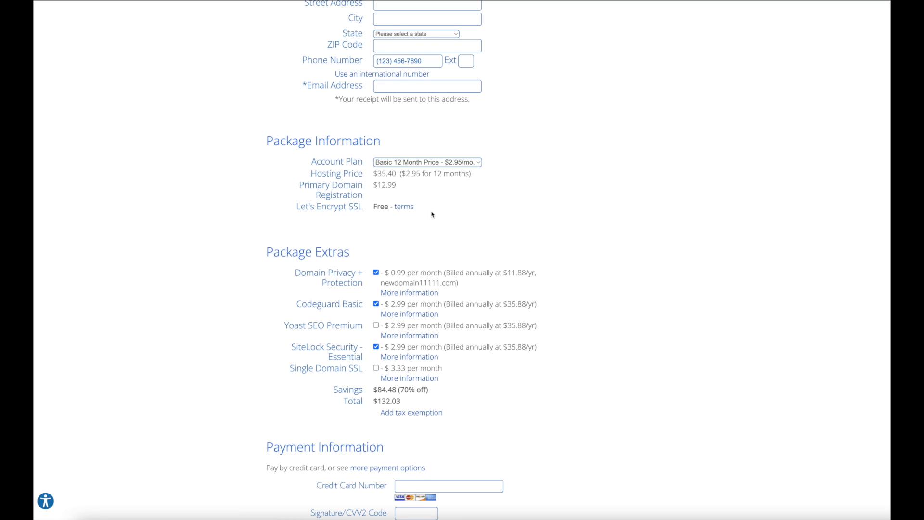
scroll(431, 214, "down", 3)
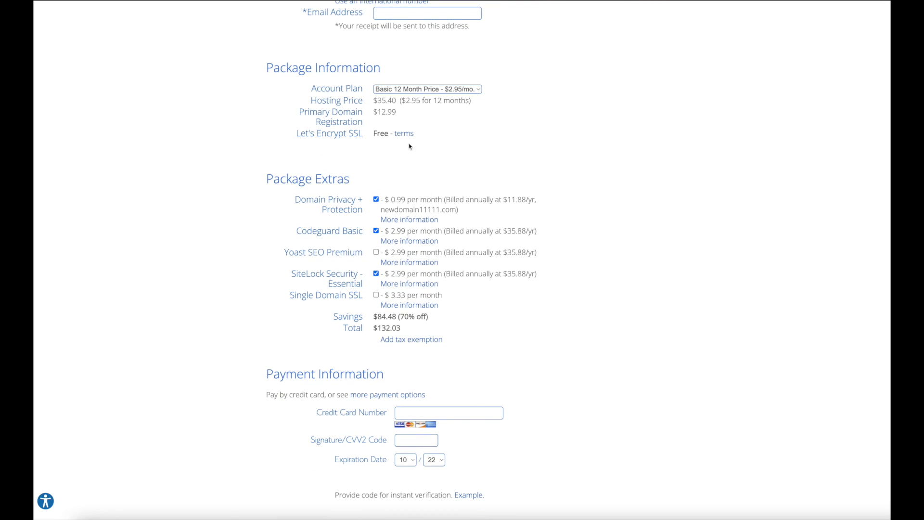
Step: Remove the Domain Privacy + Protection, Codeguard Basic and SiteLock Security - Essential extras from the package
scroll(425, 182, "down", 4)
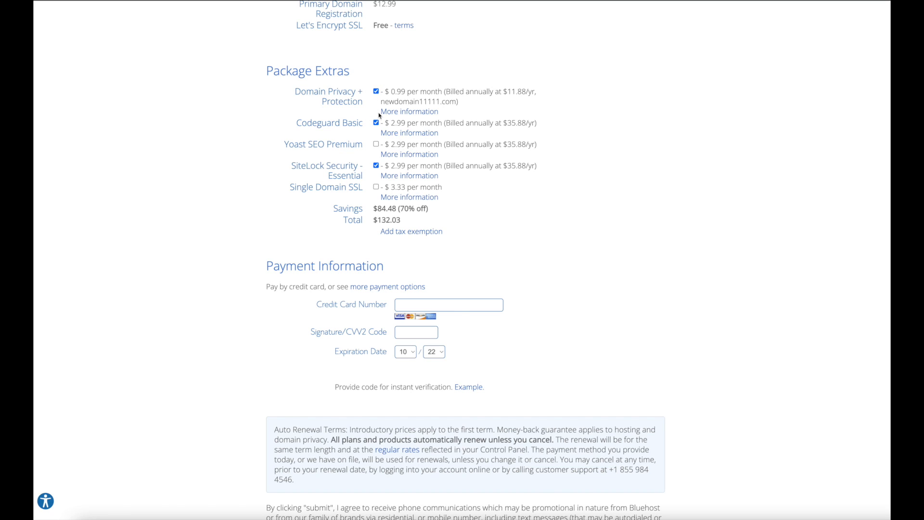
left_click(376, 91)
left_click(376, 123)
left_click(376, 165)
Step: Show more payment options and choose PayPal as the payment method
scroll(447, 237, "down", 3)
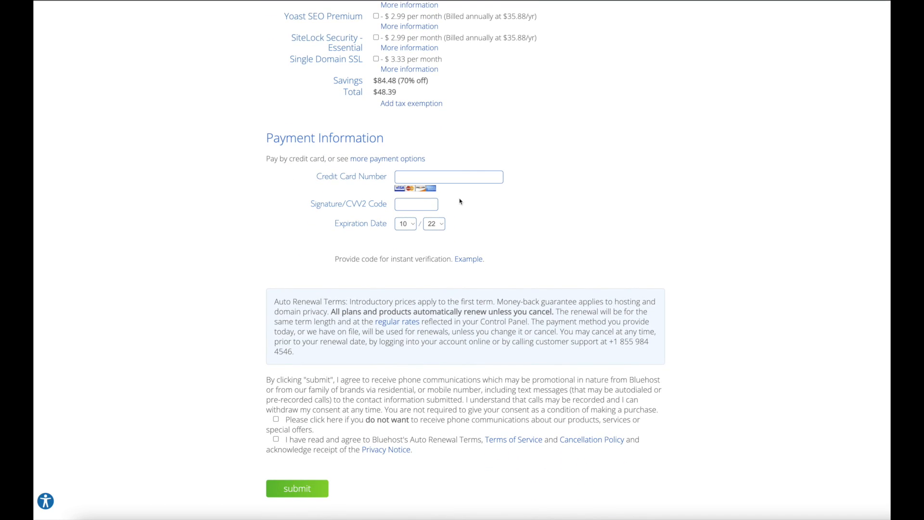
left_click(390, 160)
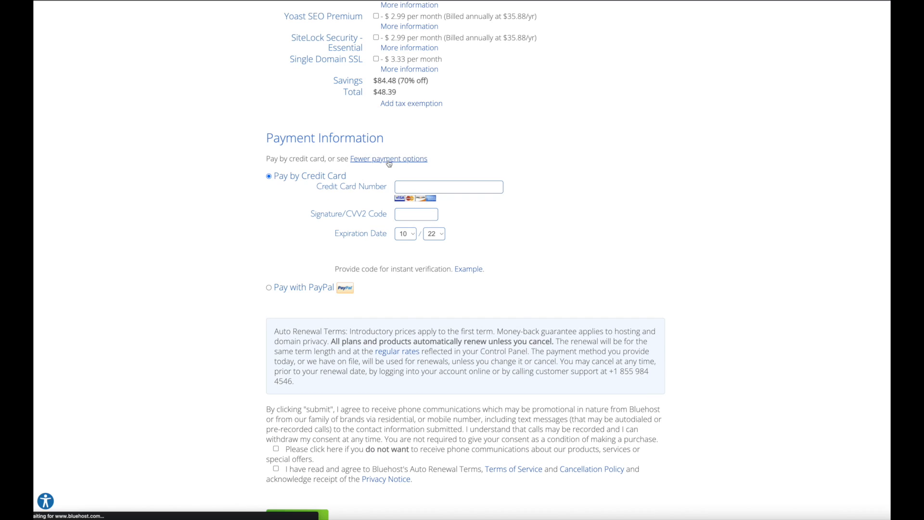
left_click(269, 288)
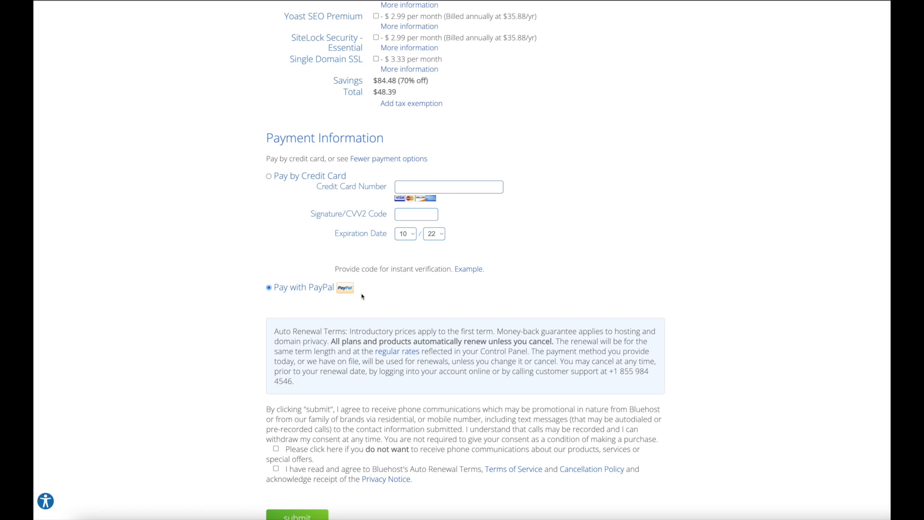
Step: Opt out of promotional phone communications, agree to the terms of service and submit the order
scroll(419, 312, "down", 3)
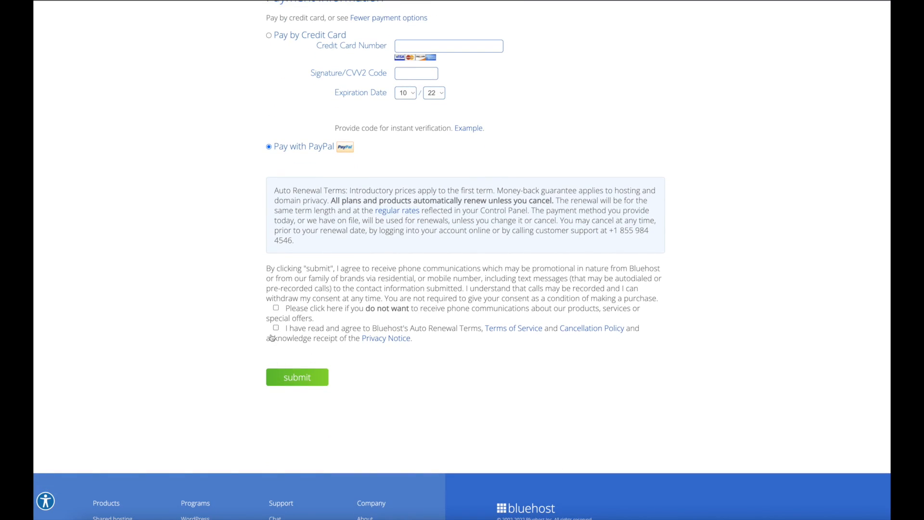
left_click(275, 307)
left_click(276, 328)
left_click(307, 379)
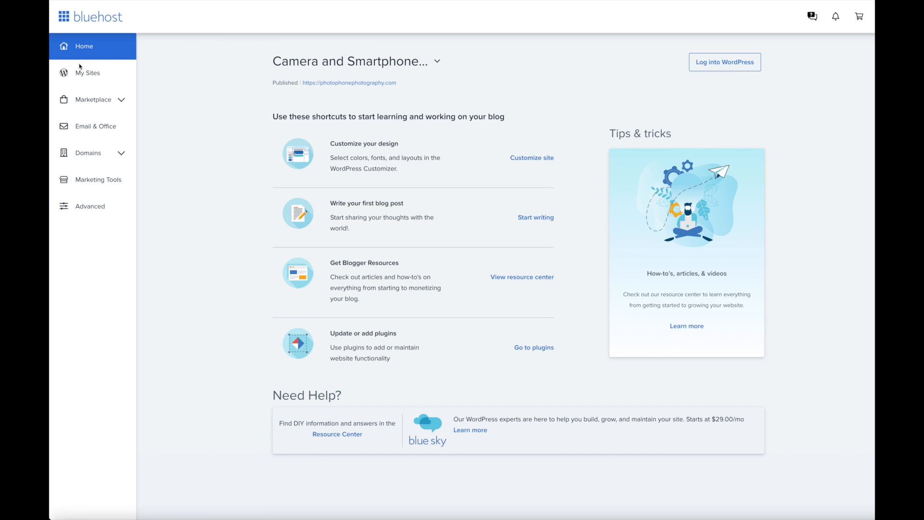
Step: Create a new WordPress site from the account's site list and name it Driftless Landscapes
left_click(93, 76)
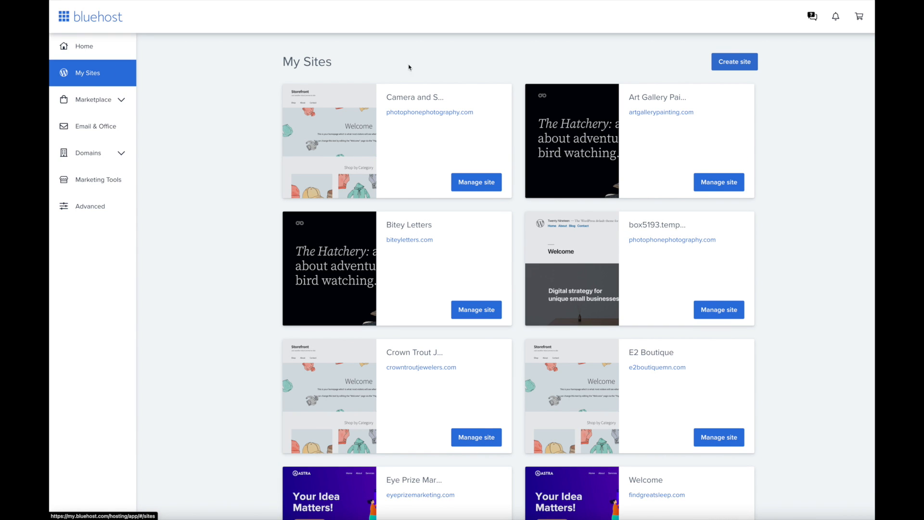
scroll(439, 355, "down", 10)
scroll(470, 287, "up", 10)
left_click(730, 65)
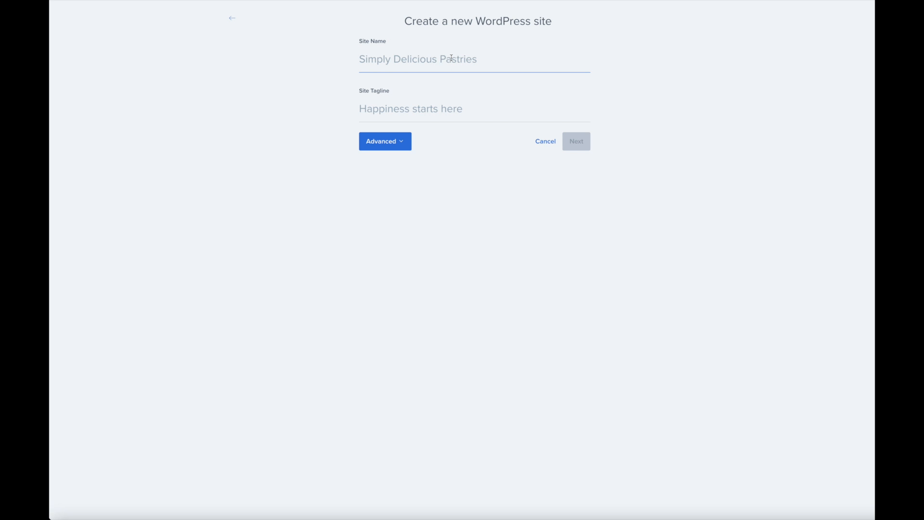
type("Driftless")
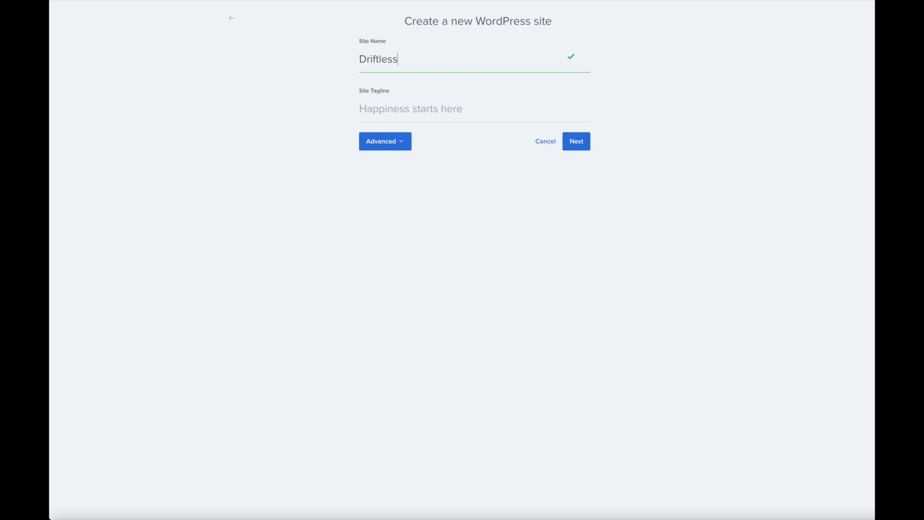
type(" Landscapes")
left_click(577, 144)
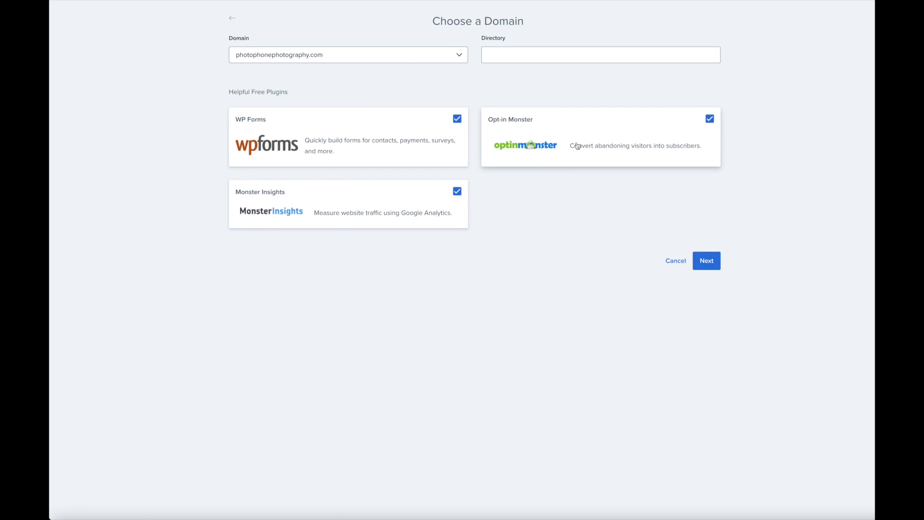
Step: Assign the domain driftlesslandscapes.com to the new site and continue with the suggested free plugins selected
left_click(502, 55)
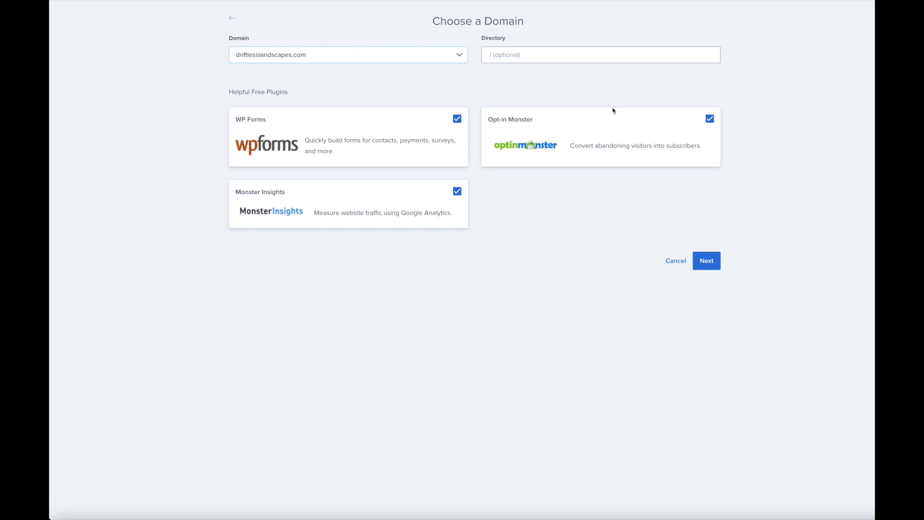
left_click(704, 259)
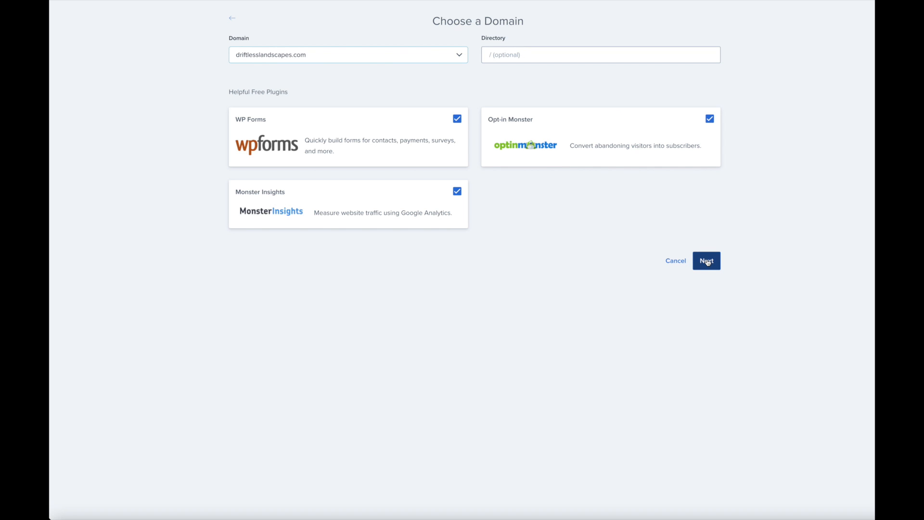
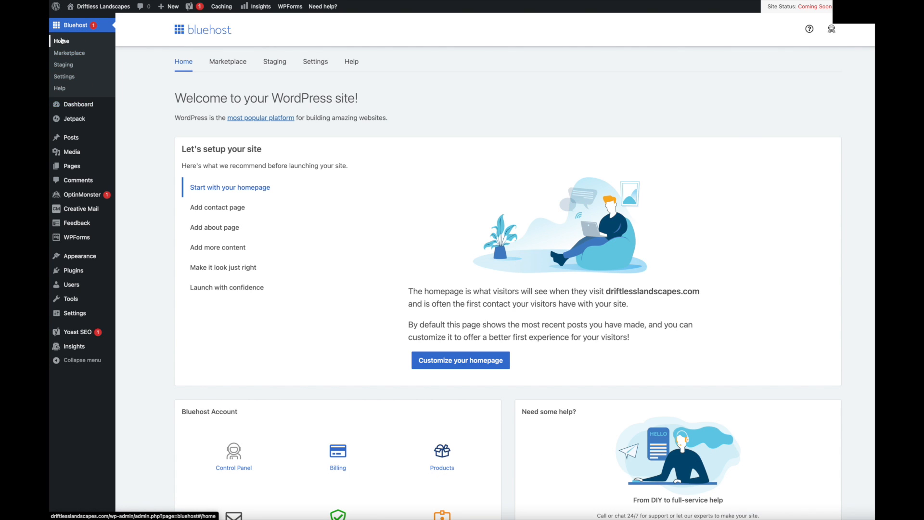
Step: Open the new site's WordPress dashboard home and look through its notices and widgets
scroll(457, 255, "down", 1)
scroll(457, 255, "up", 1)
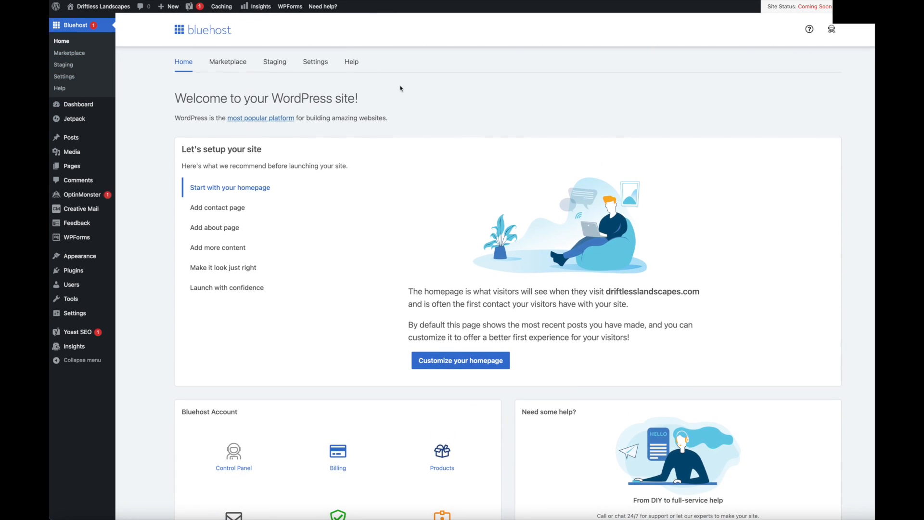
mouse_move(75, 115)
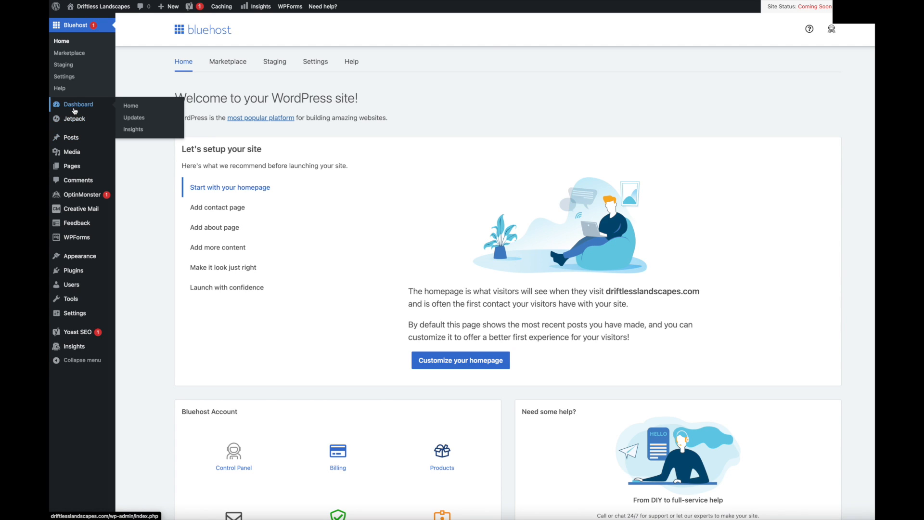
left_click(77, 106)
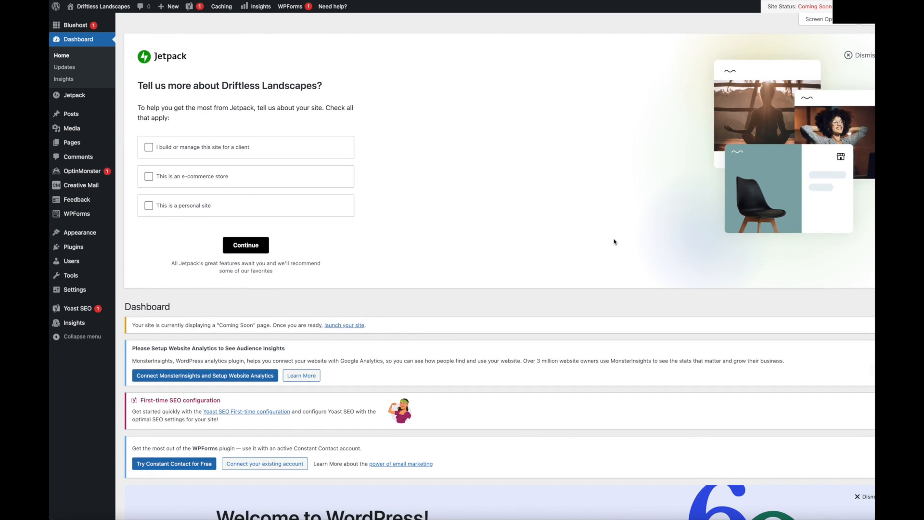
scroll(605, 238, "down", 15)
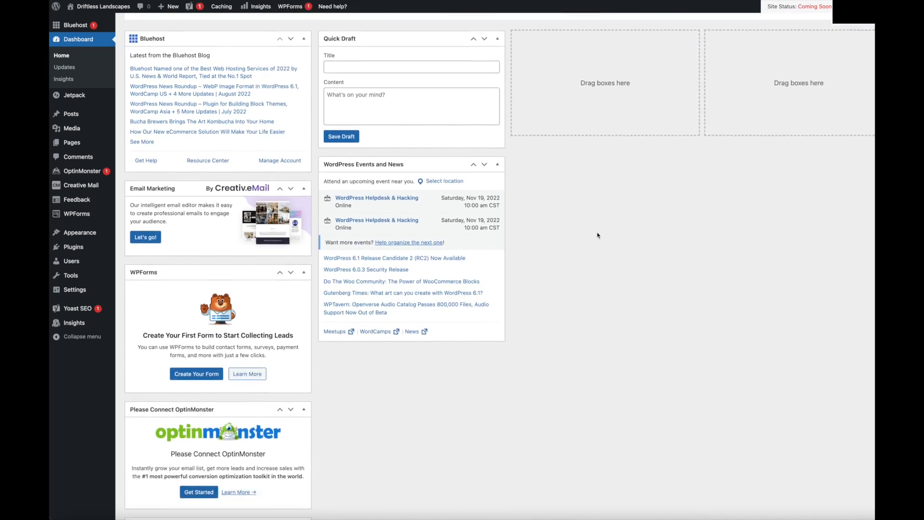
scroll(597, 235, "down", 5)
scroll(597, 235, "up", 10)
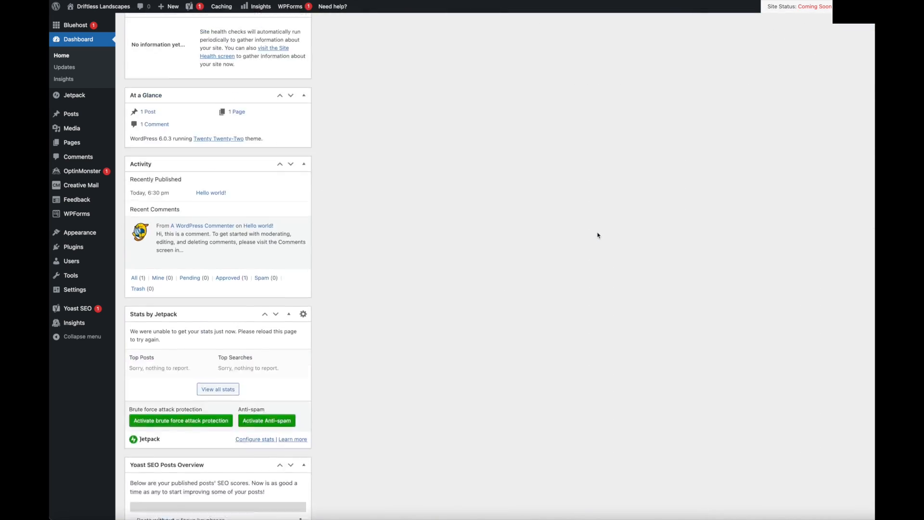
scroll(597, 235, "up", 15)
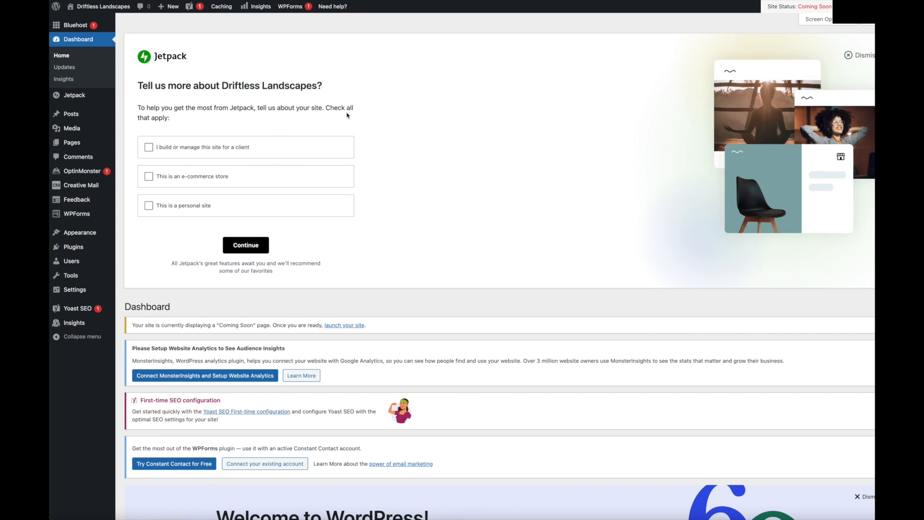
mouse_move(84, 97)
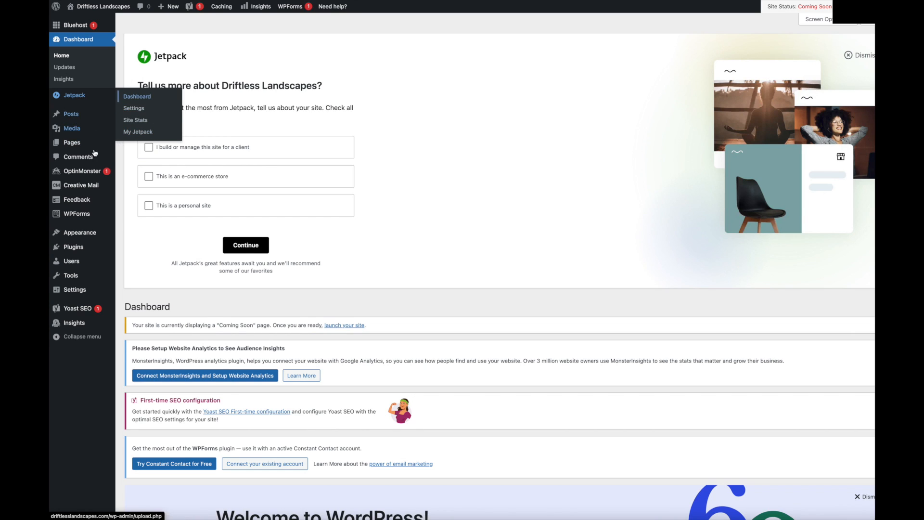
mouse_move(78, 146)
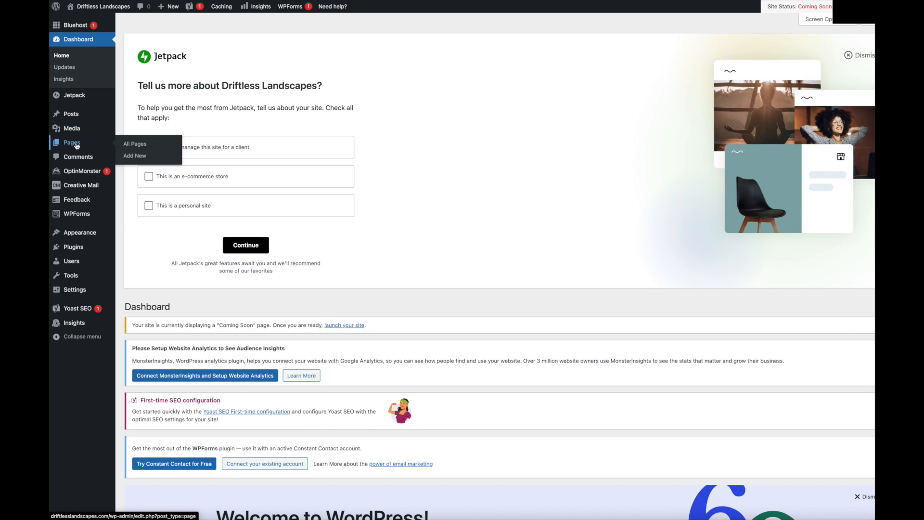
Step: Open the site's themes, go to the catalogue for adding a new theme and browse the popular ones
mouse_move(74, 115)
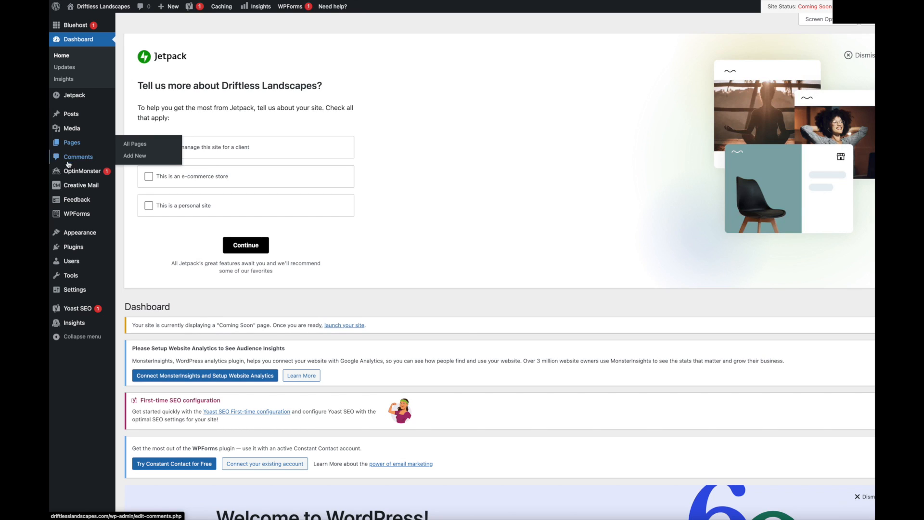
mouse_move(89, 235)
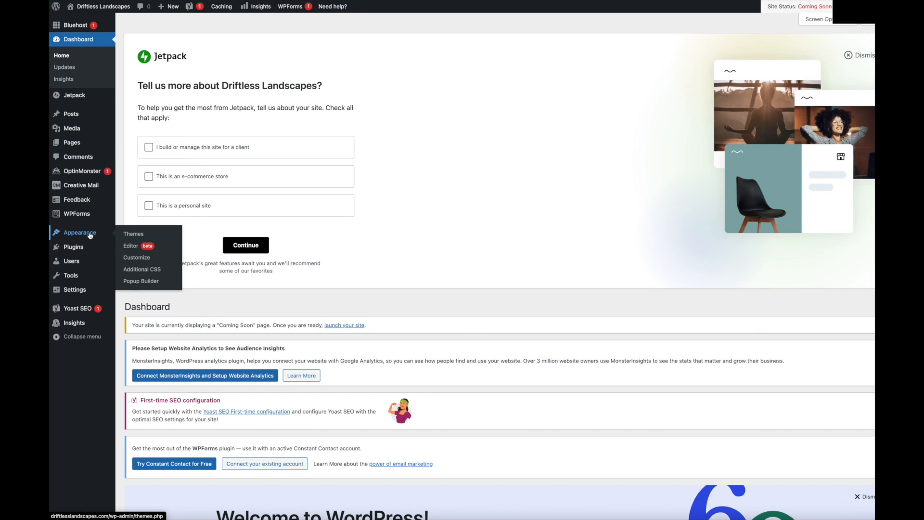
left_click(134, 235)
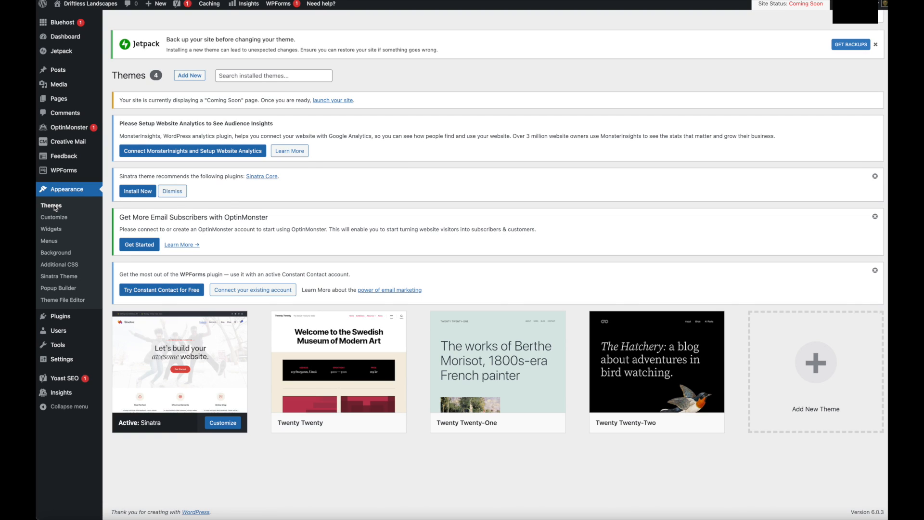
left_click(198, 80)
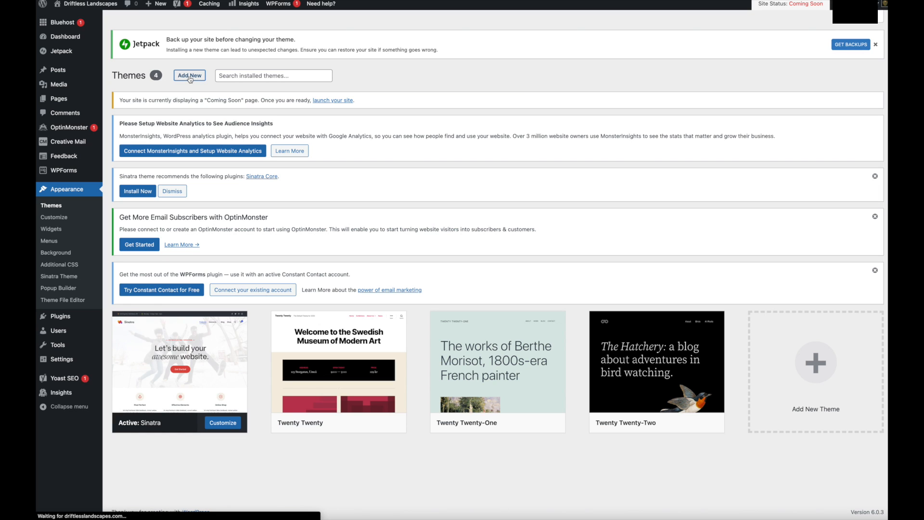
scroll(373, 312, "down", 2)
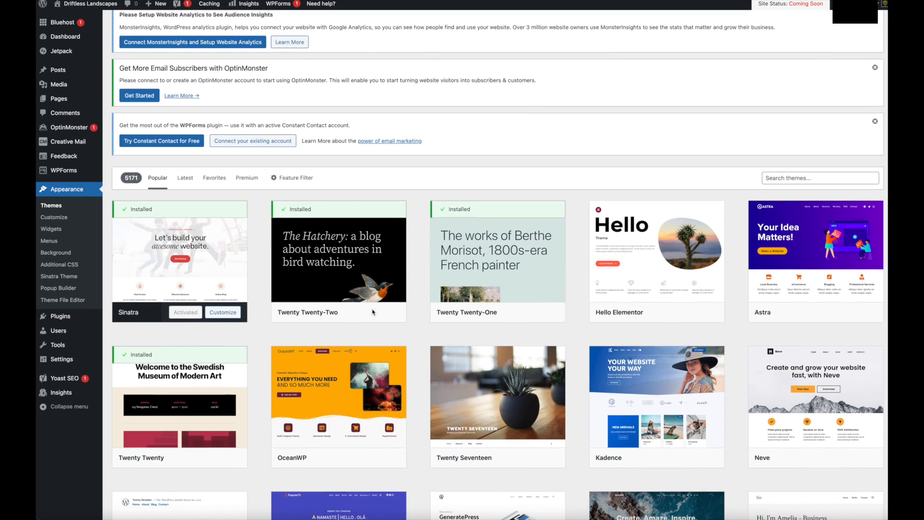
scroll(373, 312, "down", 1)
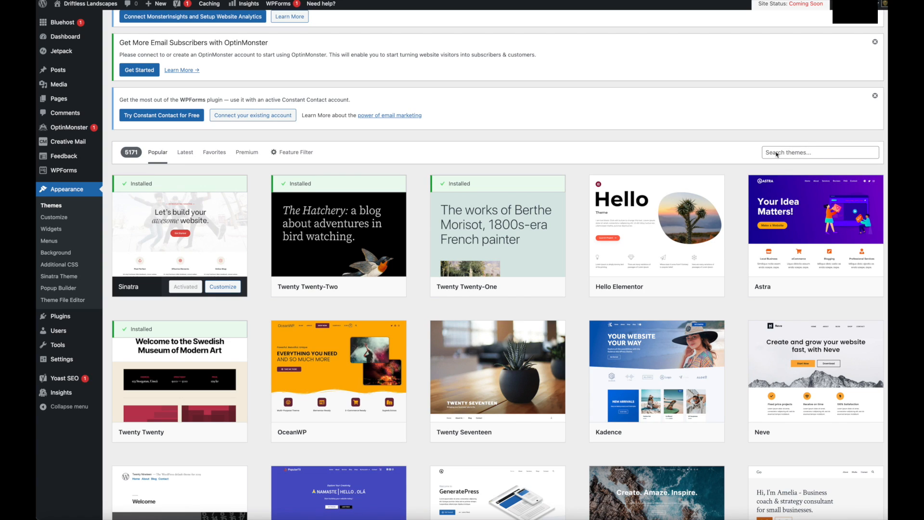
Step: Search the catalogue of new themes for astra
left_click(802, 153)
scroll(801, 152, "down", 1)
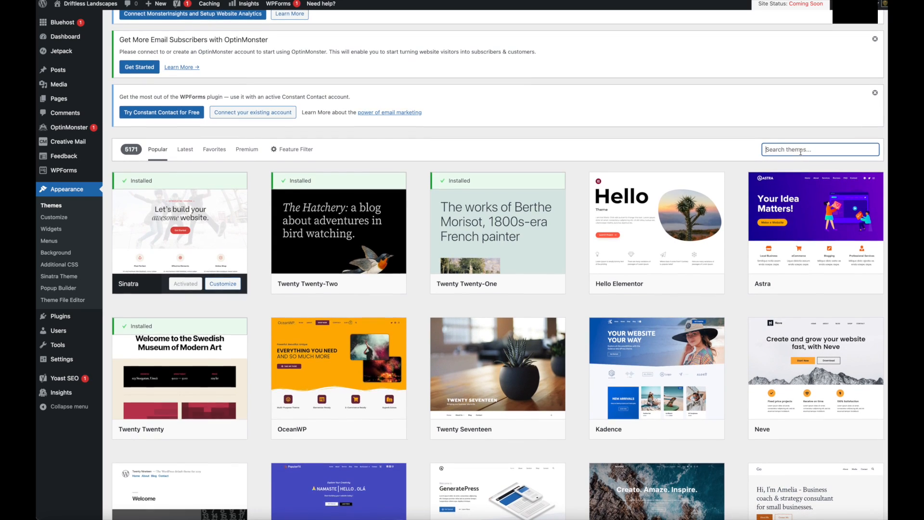
left_click(801, 152)
type("as")
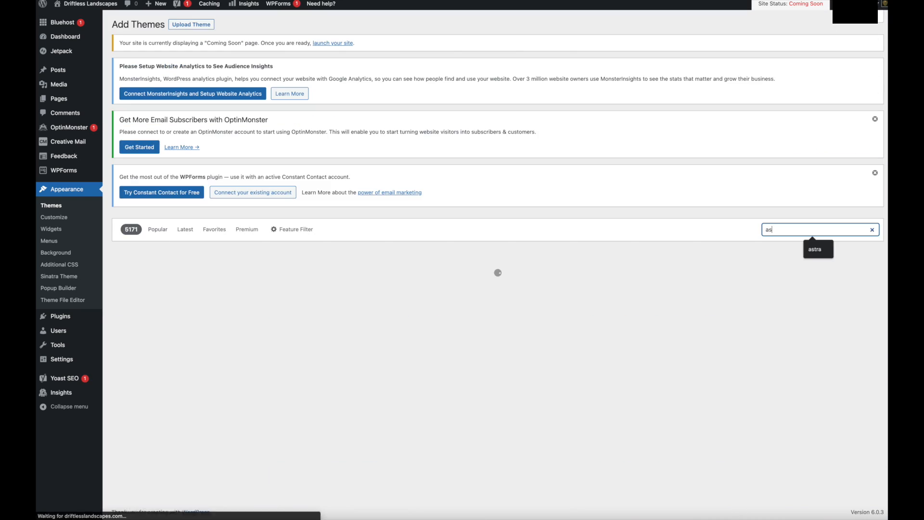
type("tra")
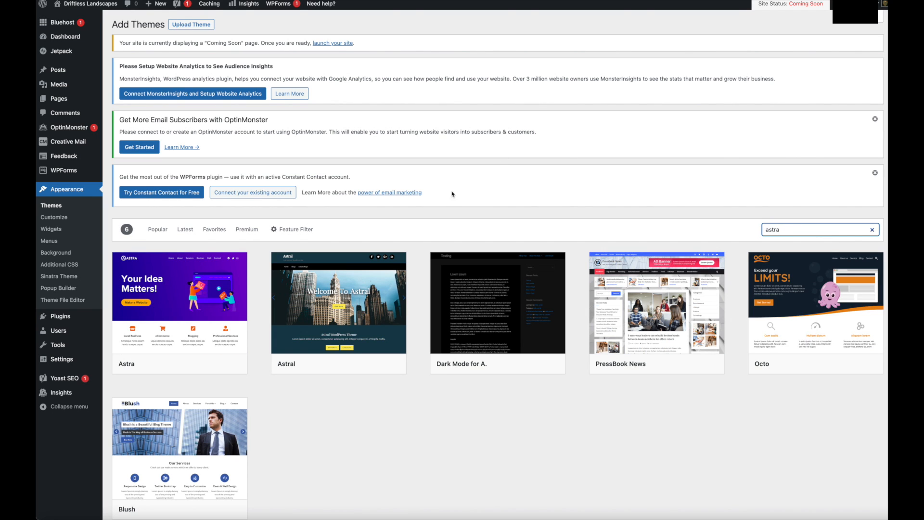
Step: Install the Astra theme from the search results and activate it on the site
mouse_move(205, 274)
left_click(195, 365)
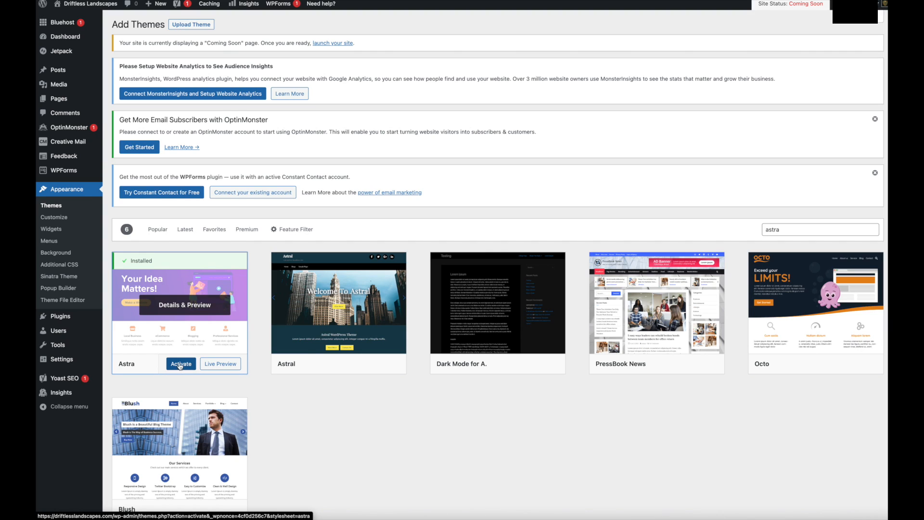
left_click(181, 364)
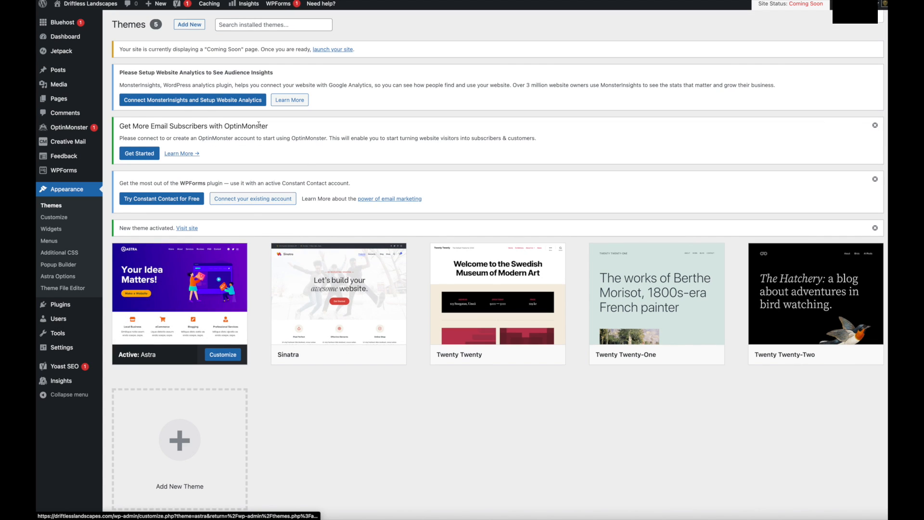
left_click(223, 354)
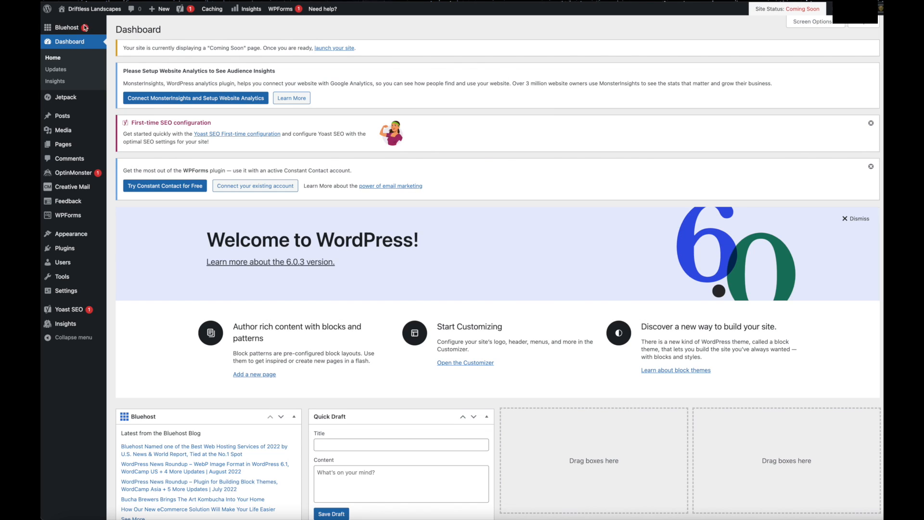
Step: Create a new page titled About, publish it and return to the list of pages
left_click(63, 146)
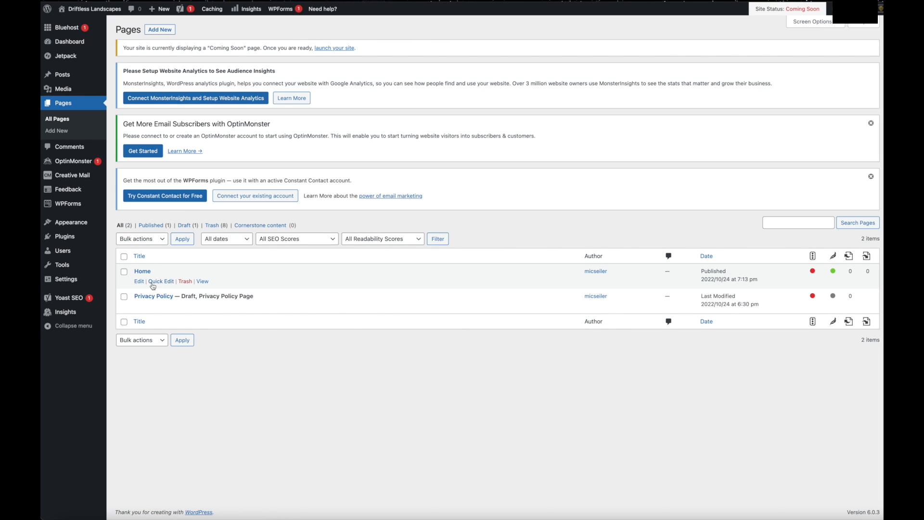
left_click(160, 29)
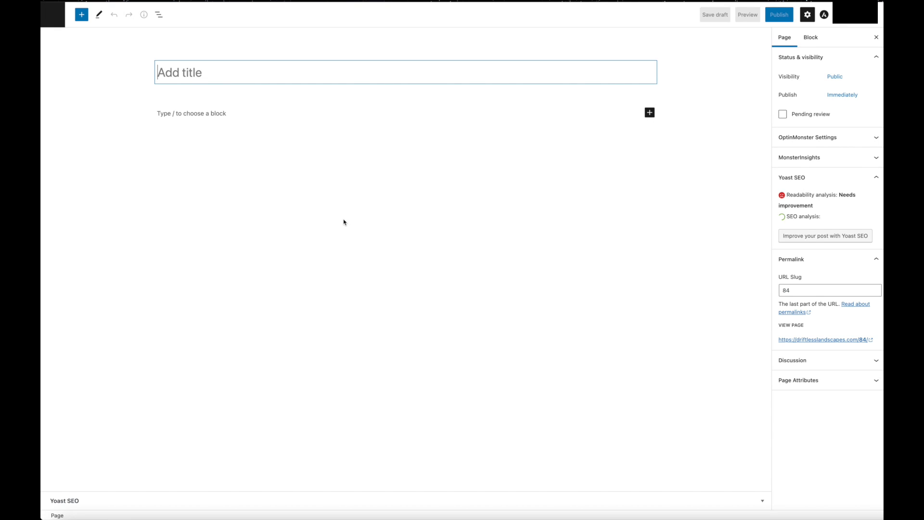
type("About6")
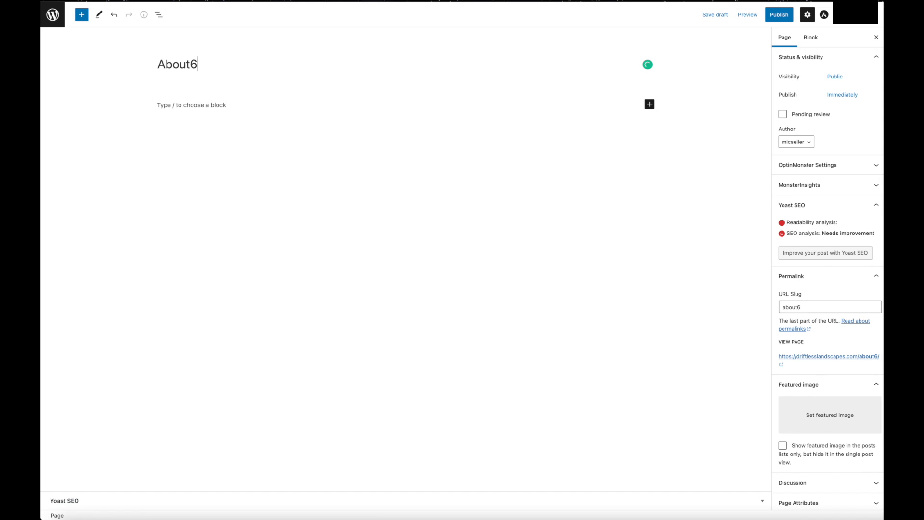
key("BackSpace")
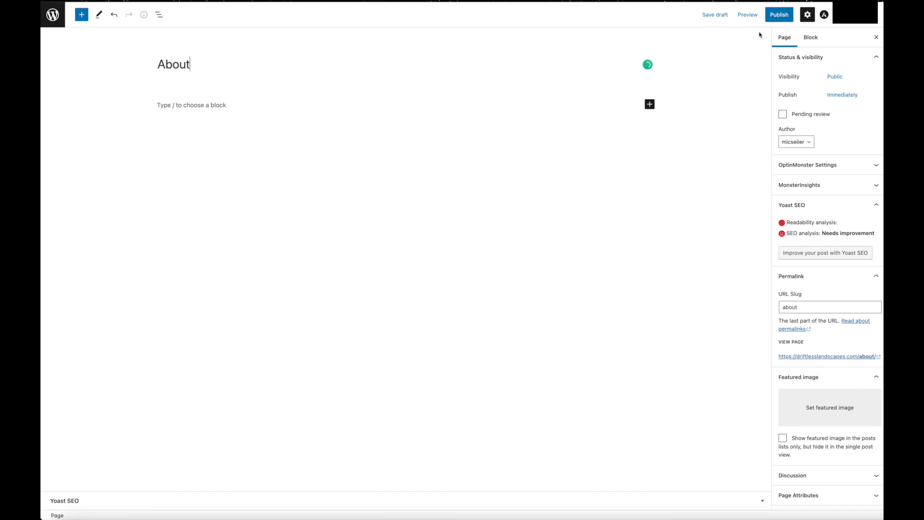
left_click(779, 14)
left_click(813, 16)
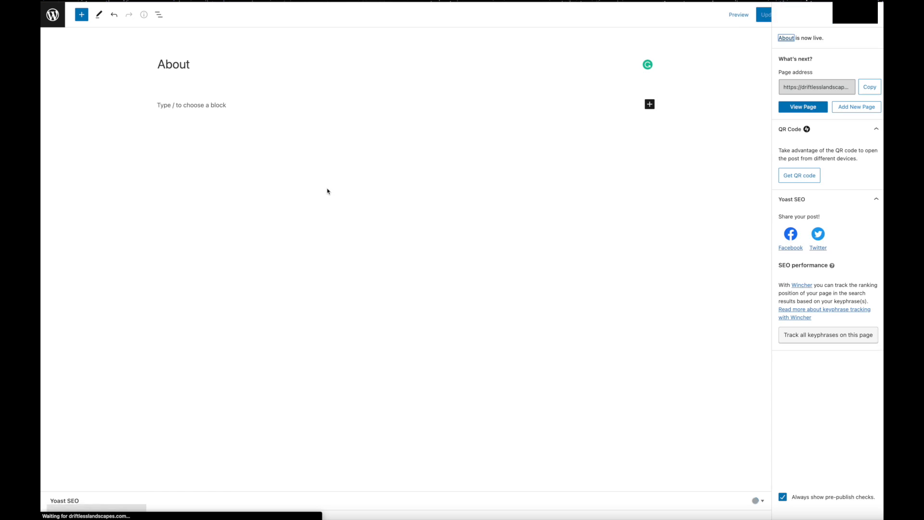
left_click(59, 8)
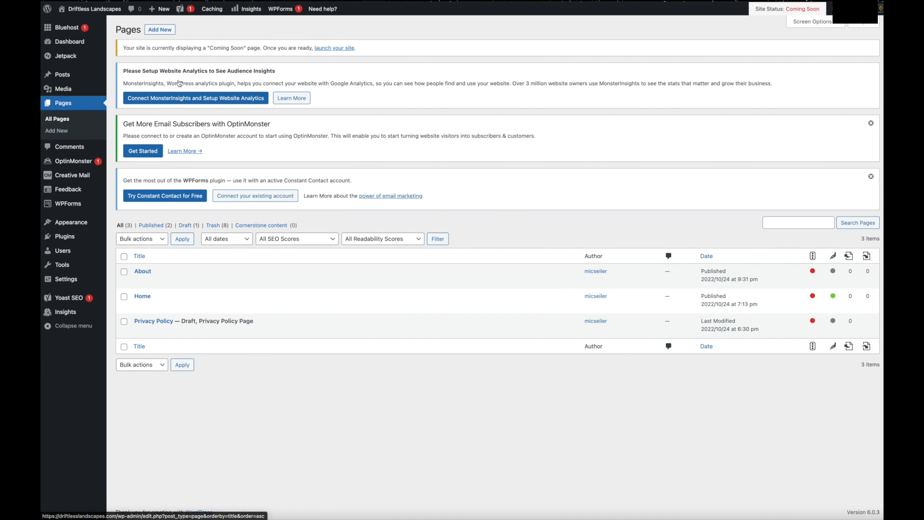
Step: Create a new page titled Gallery, publish it and return to the list of pages
left_click(161, 31)
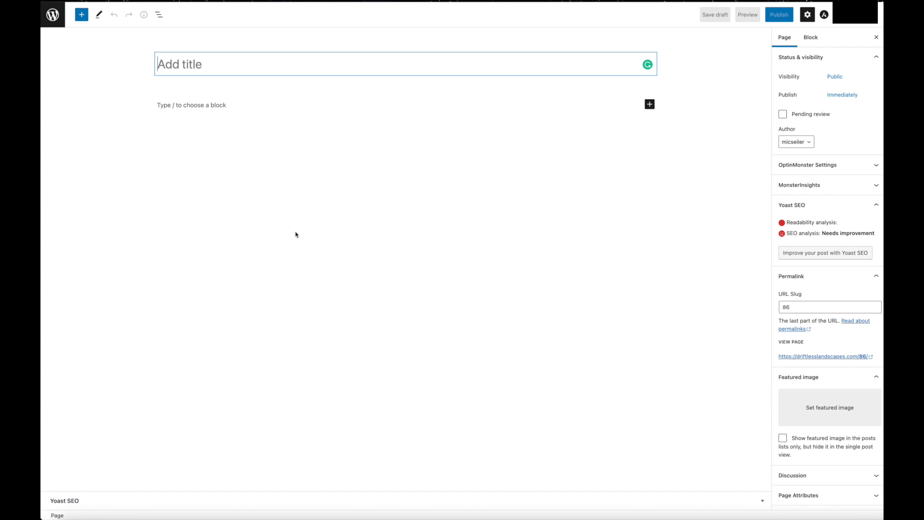
type("G")
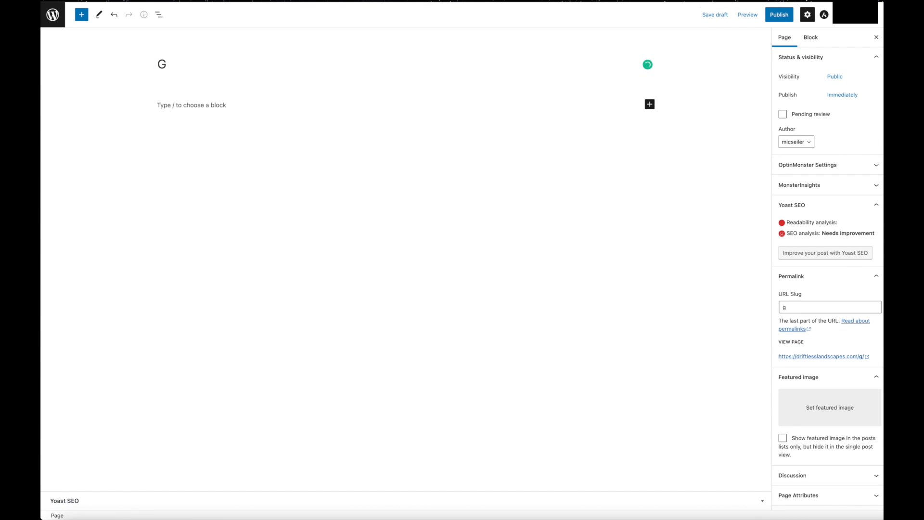
type("allery")
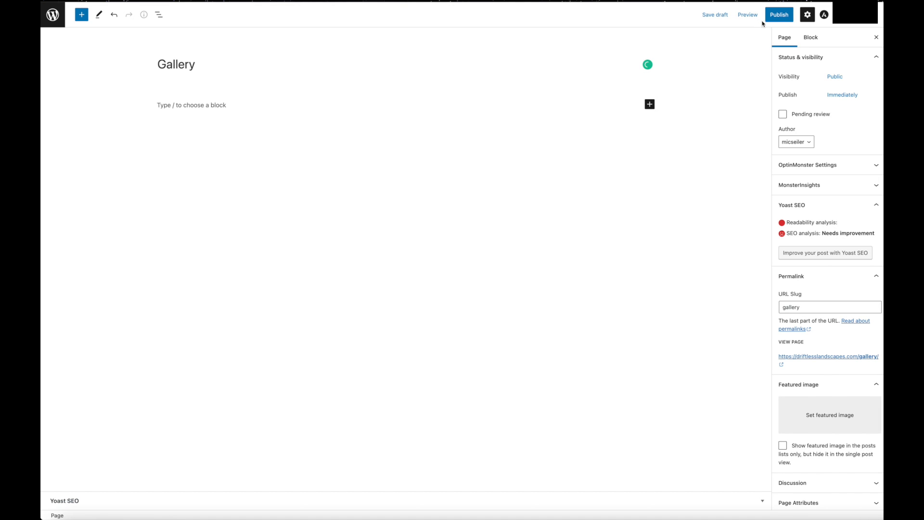
left_click(779, 15)
left_click(803, 15)
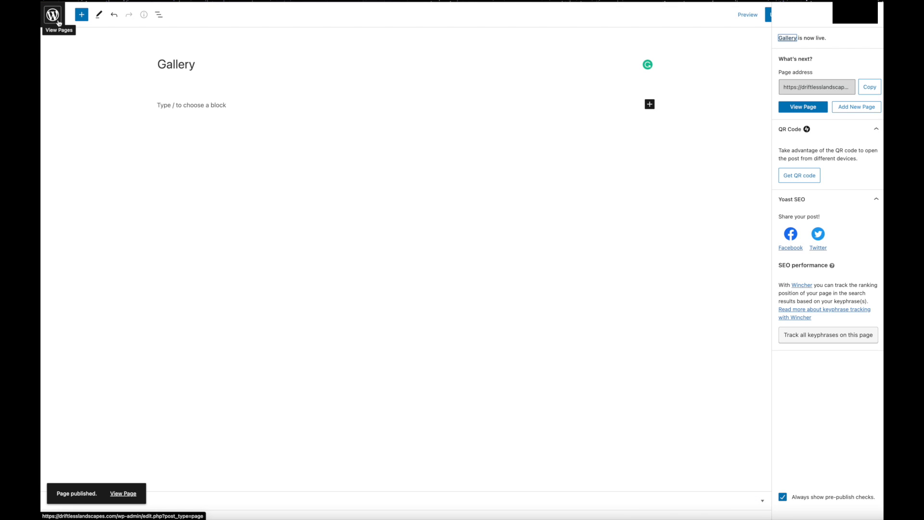
left_click(56, 21)
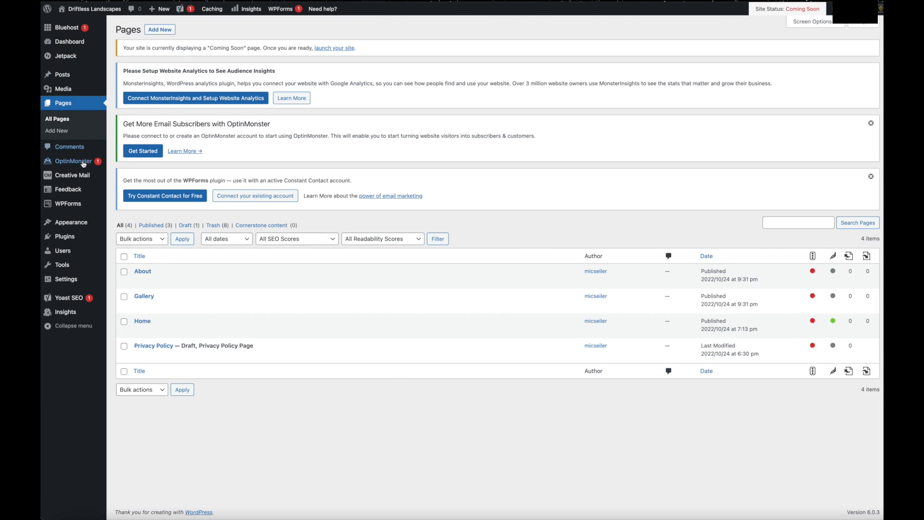
Step: Open the site's menu editor and load Top Menu (Primary Menu) for editing
mouse_move(76, 223)
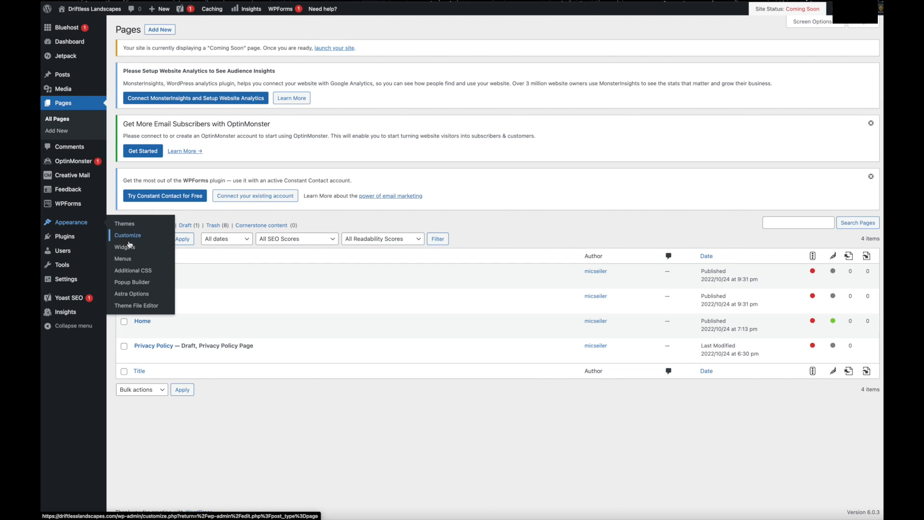
left_click(124, 259)
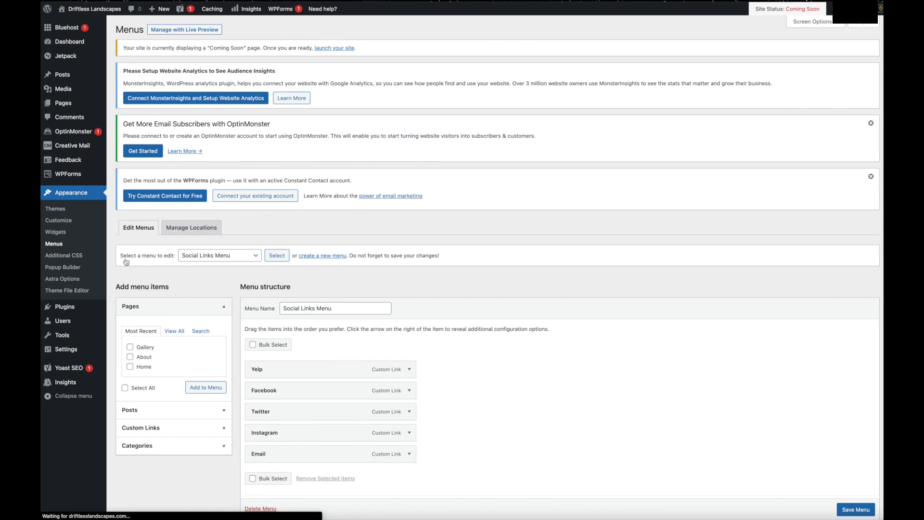
scroll(486, 95, "down", 3)
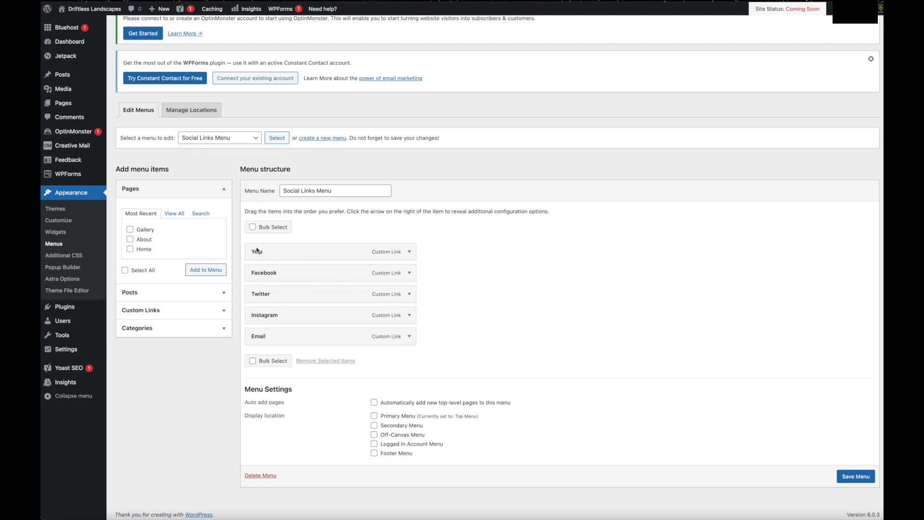
left_click(256, 140)
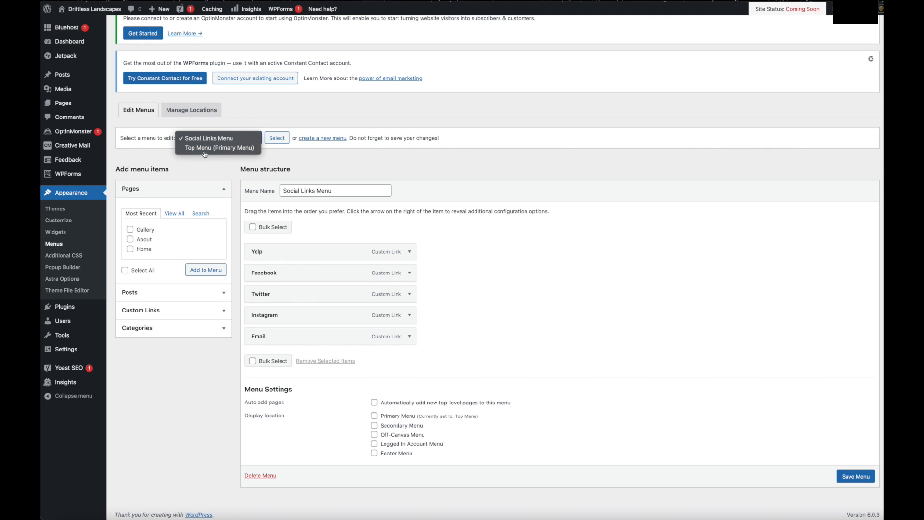
left_click(208, 150)
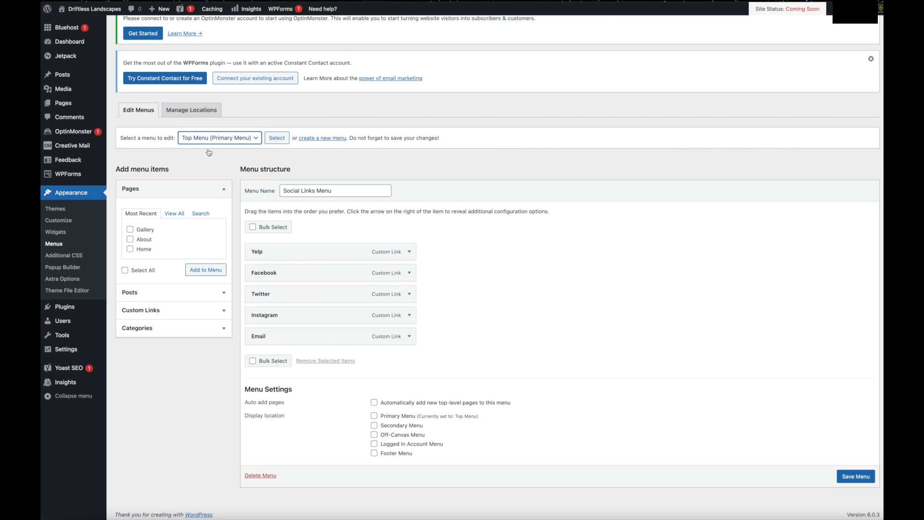
left_click(281, 140)
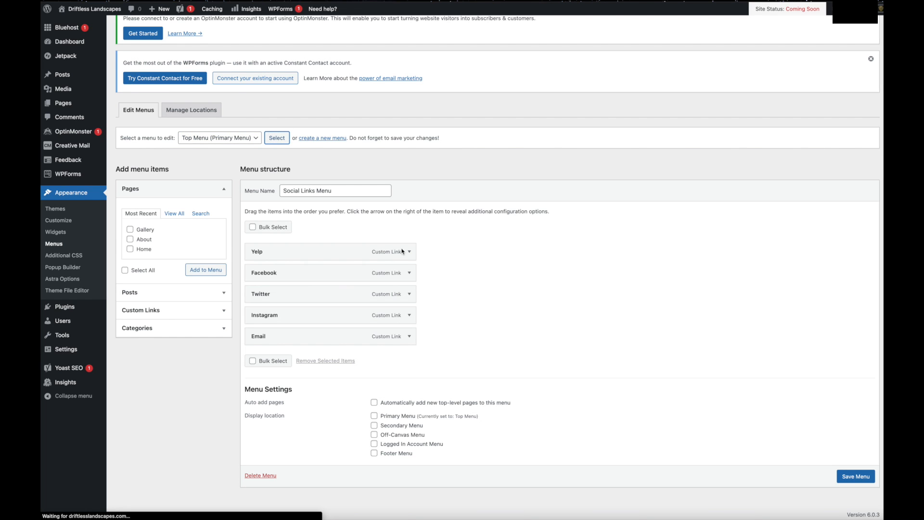
scroll(559, 419, "down", 1)
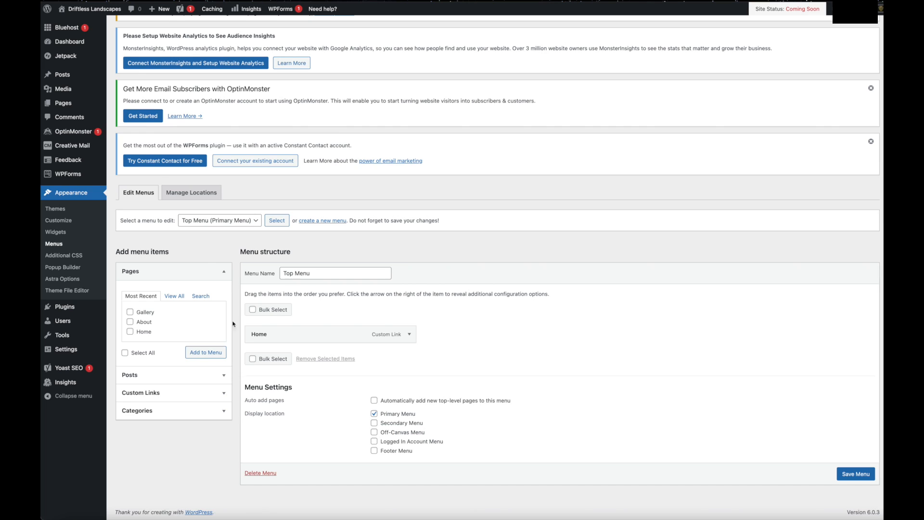
Step: Add the Gallery and About pages to Top Menu as new menu items
left_click(174, 297)
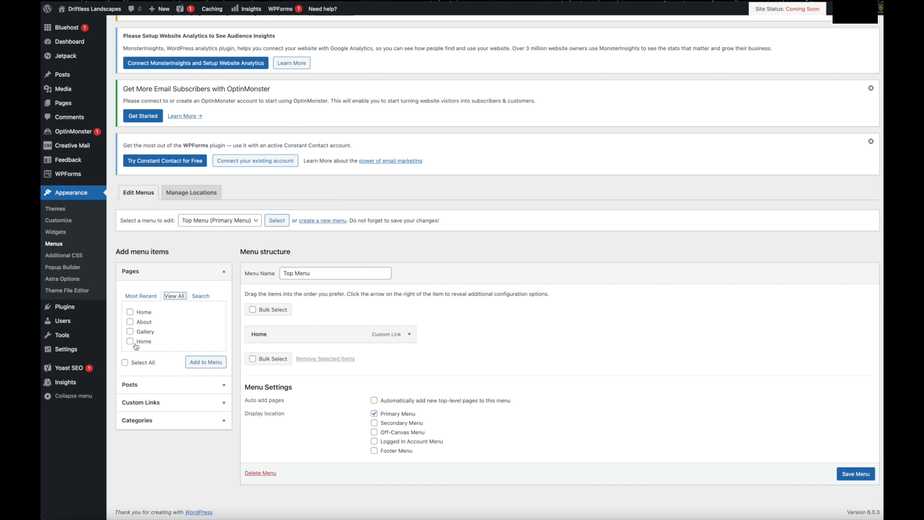
left_click(137, 296)
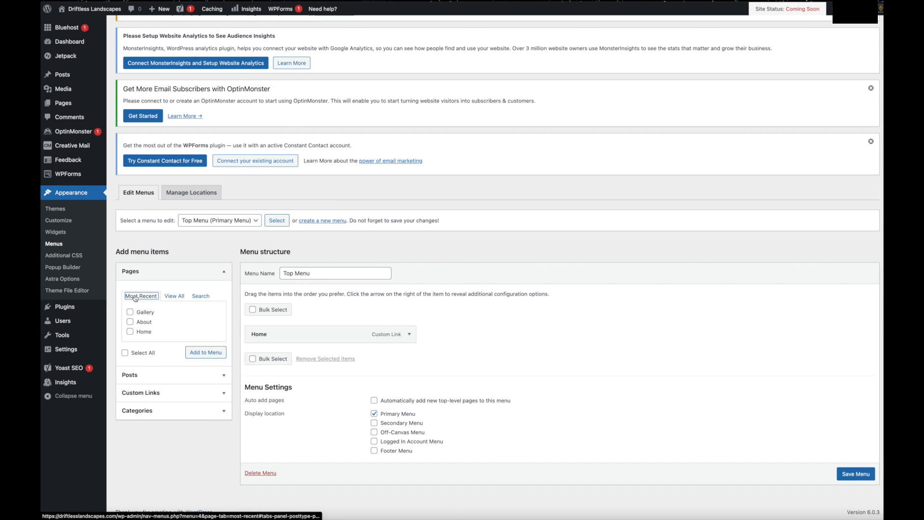
left_click(409, 335)
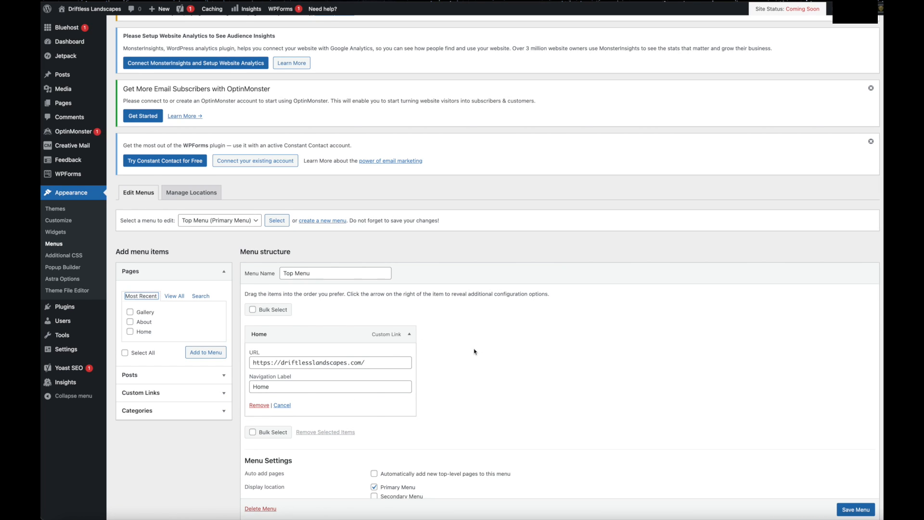
left_click(409, 334)
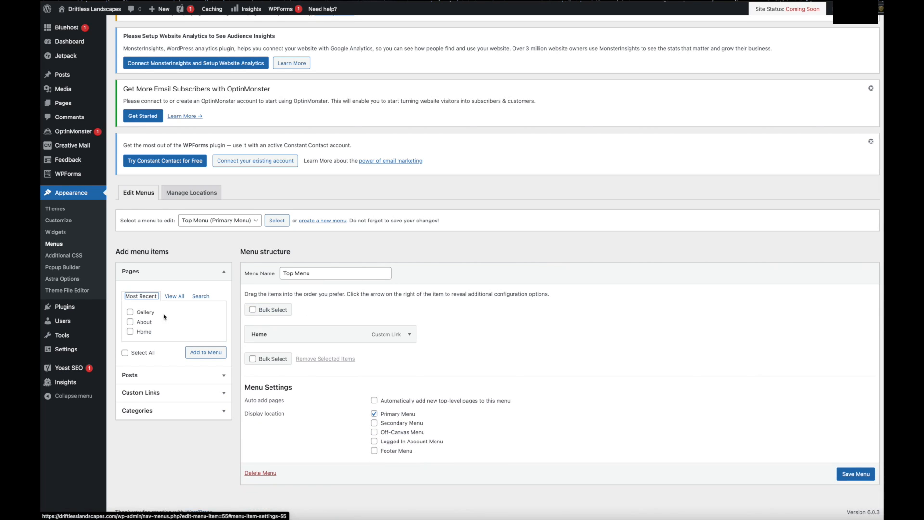
left_click(130, 322)
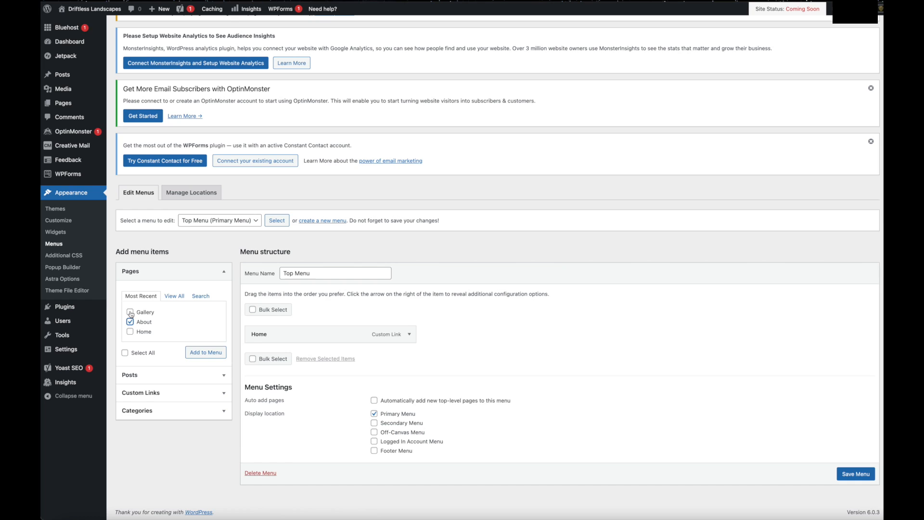
left_click(129, 313)
left_click(207, 353)
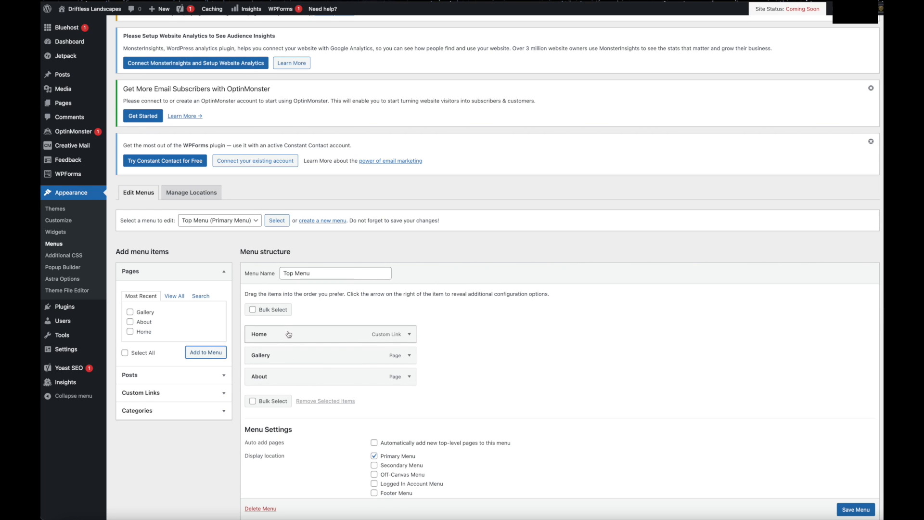
Step: Assign Top Menu to the Secondary Menu and Off-Canvas Menu display locations as well, and save the menu
scroll(444, 354, "down", 2)
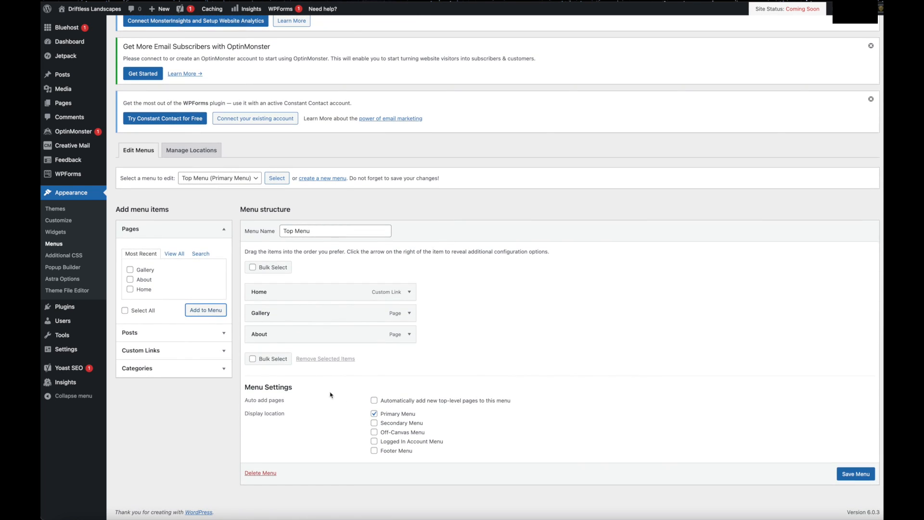
left_click(374, 423)
left_click(375, 433)
left_click(856, 475)
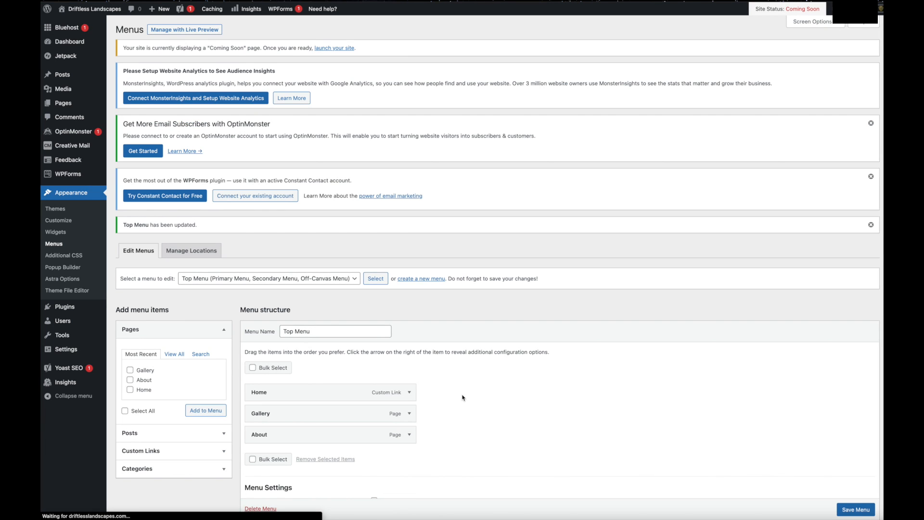
Step: Add the Home page to Top Menu as a page item
scroll(509, 392, "down", 2)
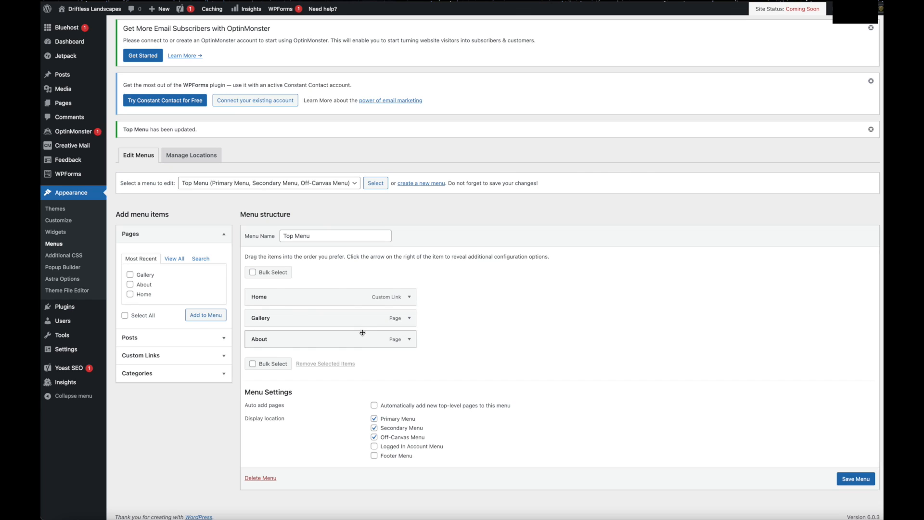
left_click(131, 294)
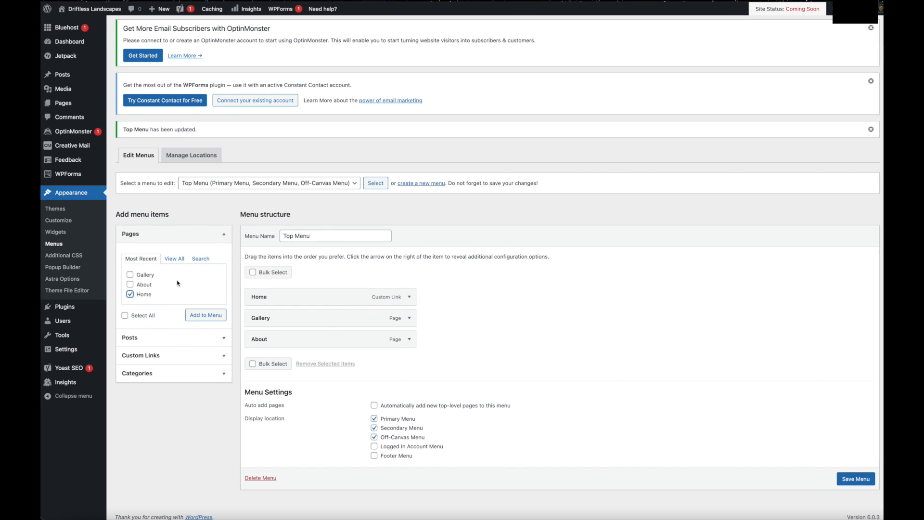
scroll(181, 284, "down", 1)
left_click(214, 311)
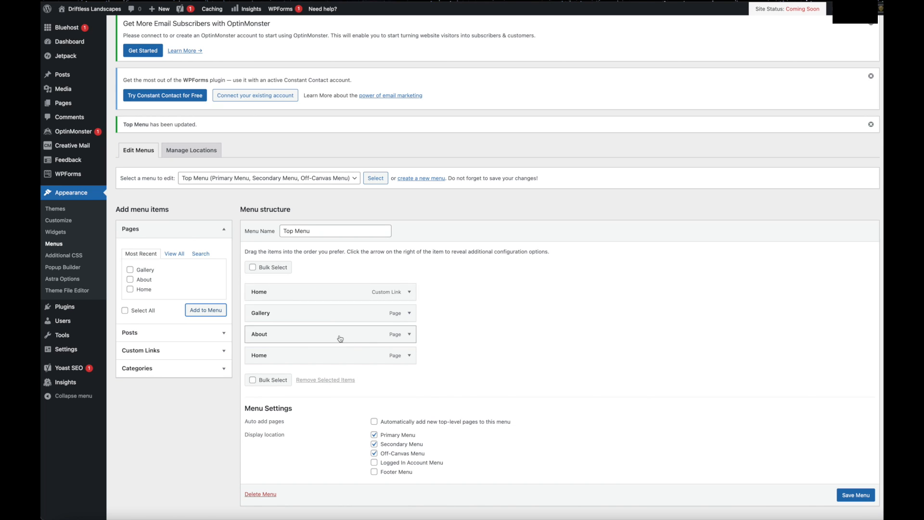
Step: Examine the item settings of the newly added Home page entry and the About entry, plus the custom link fields
left_click(410, 355)
scroll(464, 366, "down", 2)
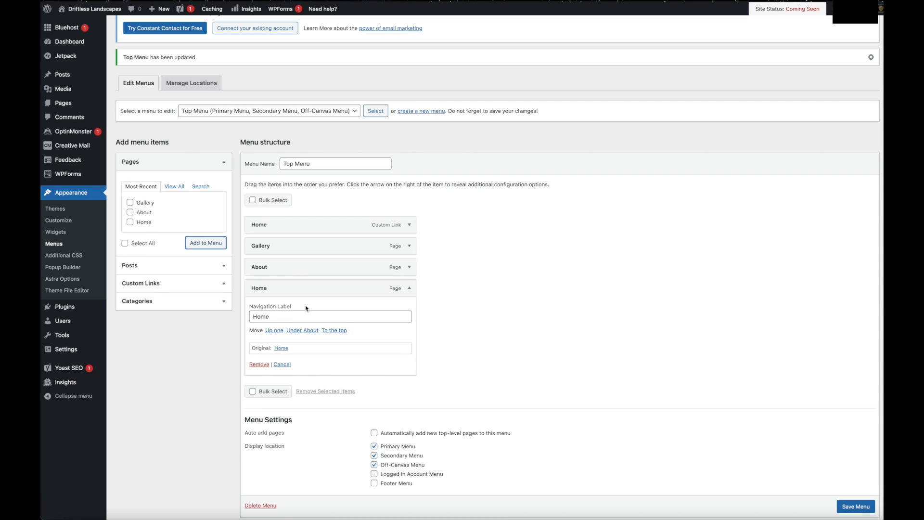
left_click(409, 267)
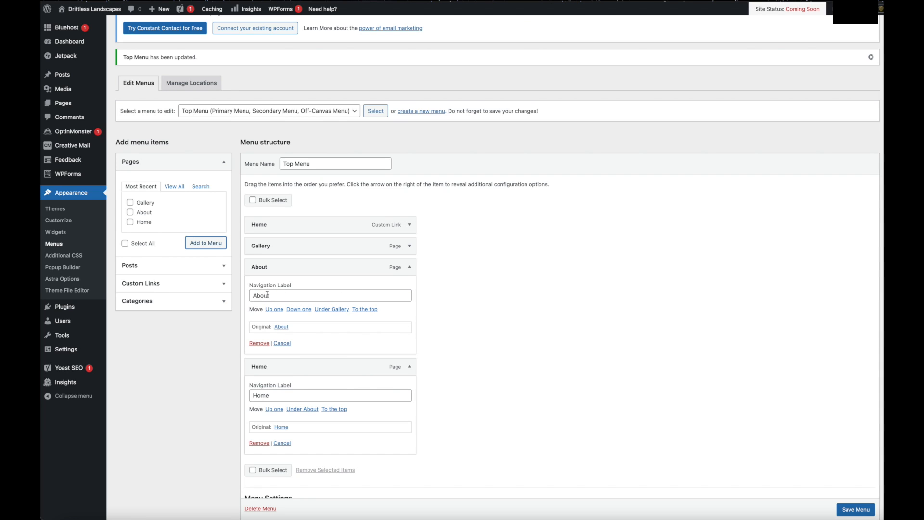
left_click(409, 267)
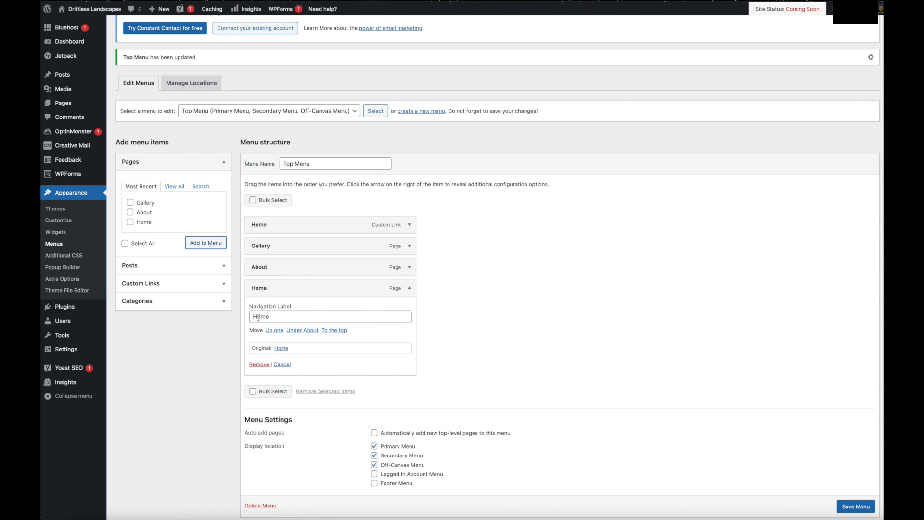
left_click(410, 289)
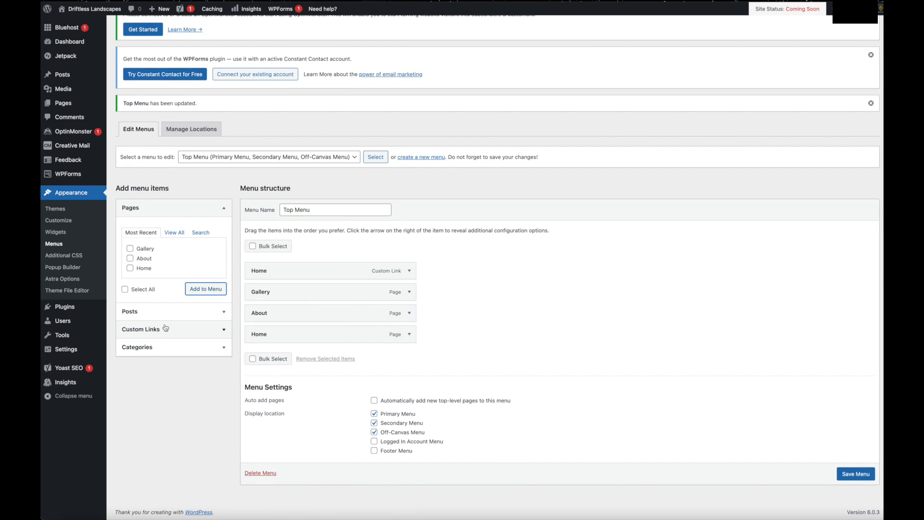
left_click(179, 330)
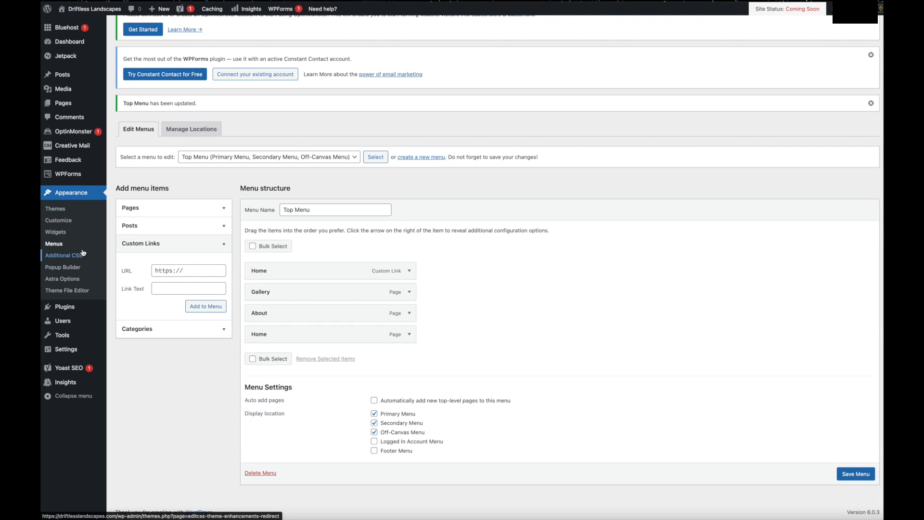
Step: Open the site's general settings and enter Photography as the tagline
mouse_move(67, 318)
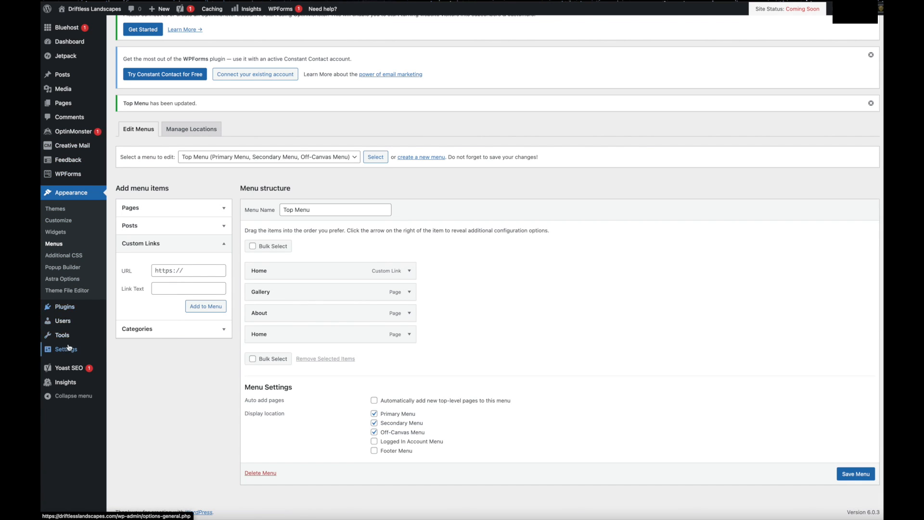
mouse_move(69, 348)
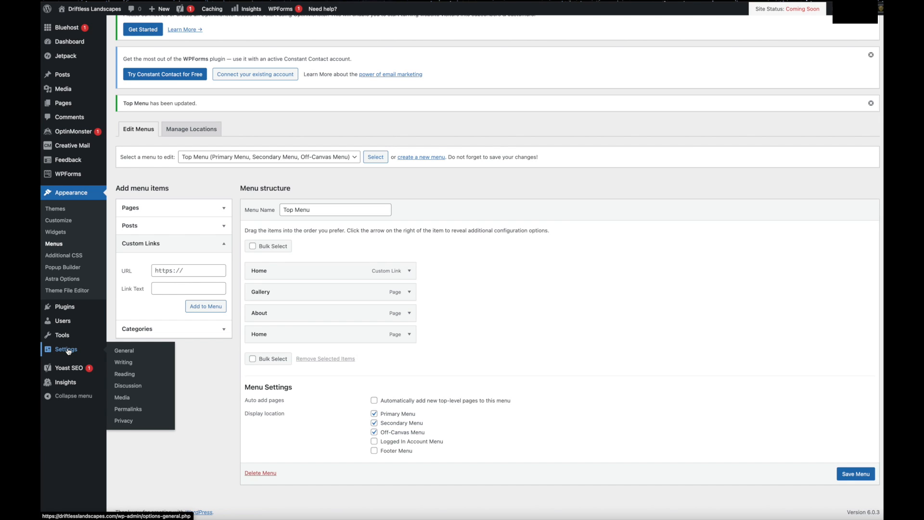
left_click(128, 352)
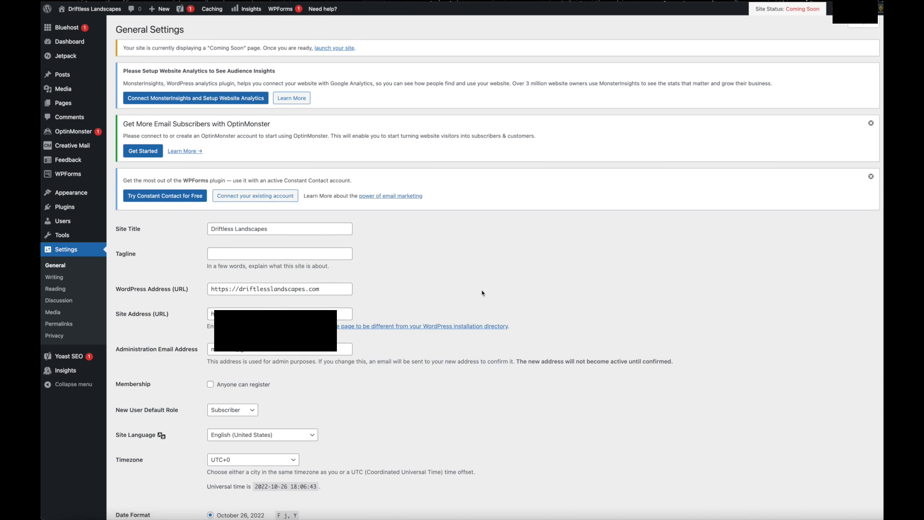
scroll(483, 293, "down", 4)
scroll(483, 292, "up", 1)
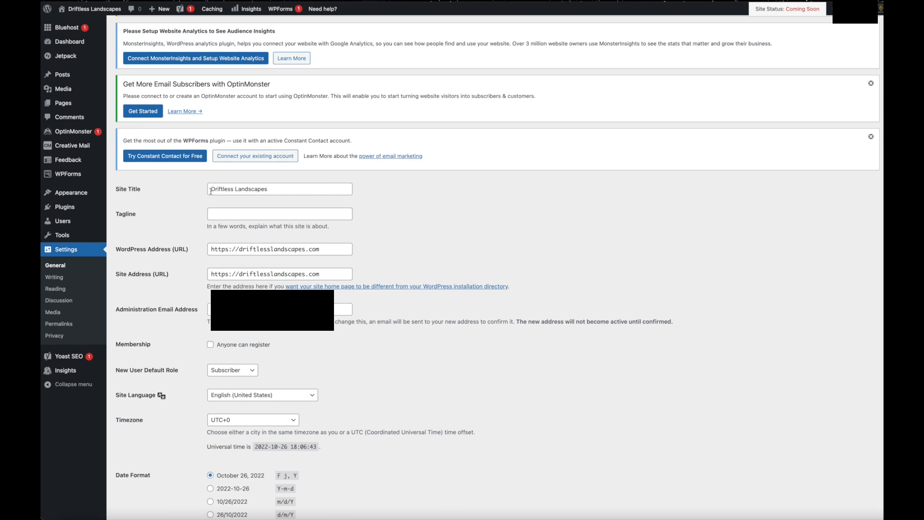
left_click(216, 216)
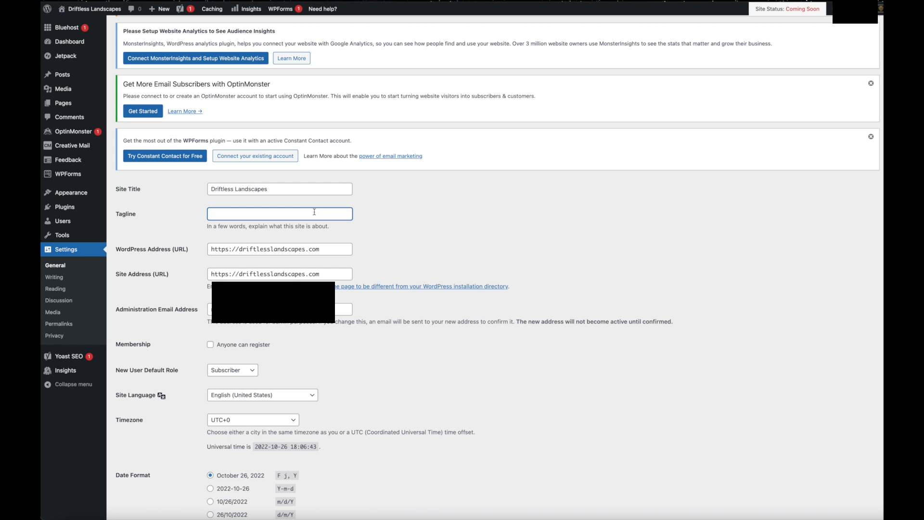
type("Photo")
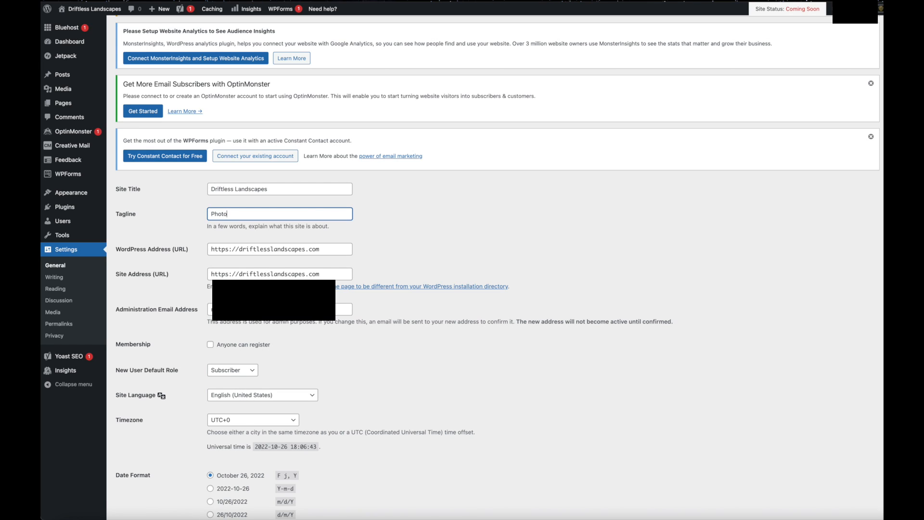
type("graph")
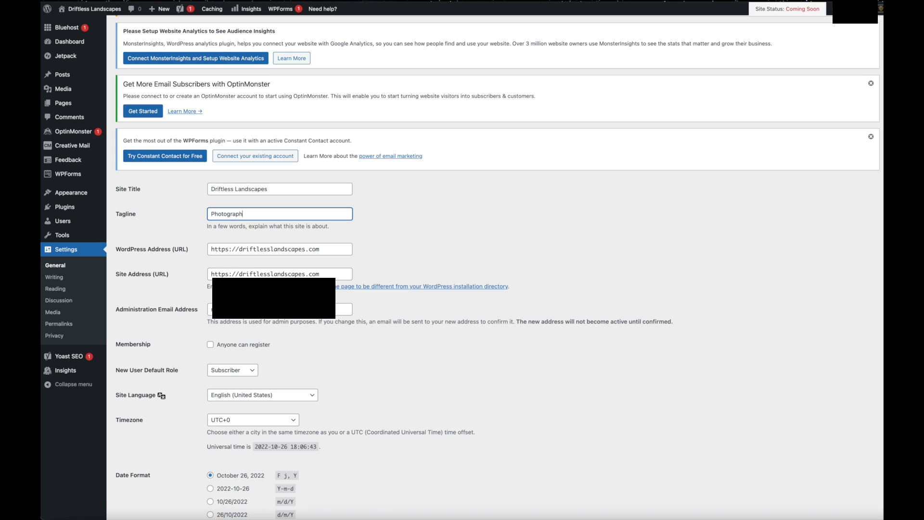
type("y")
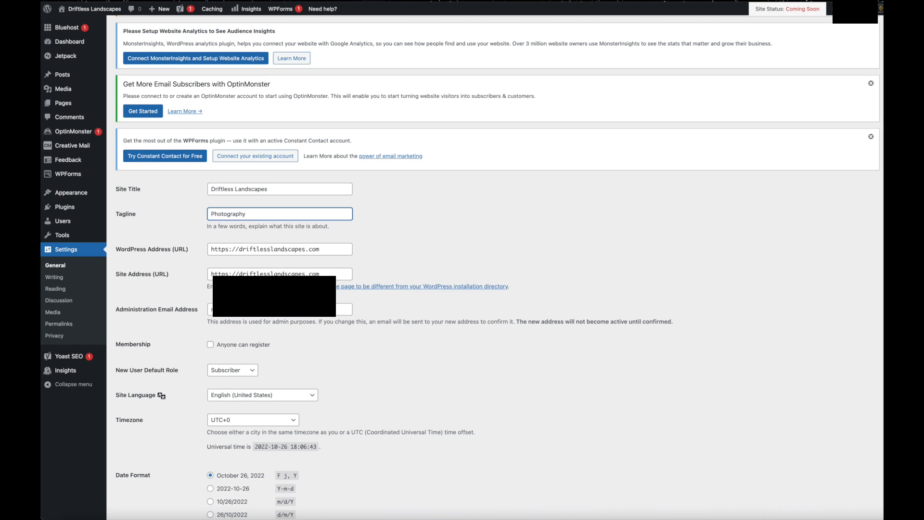
Step: Review the remaining general settings and the roles available as the new user default role
scroll(305, 258, "down", 3)
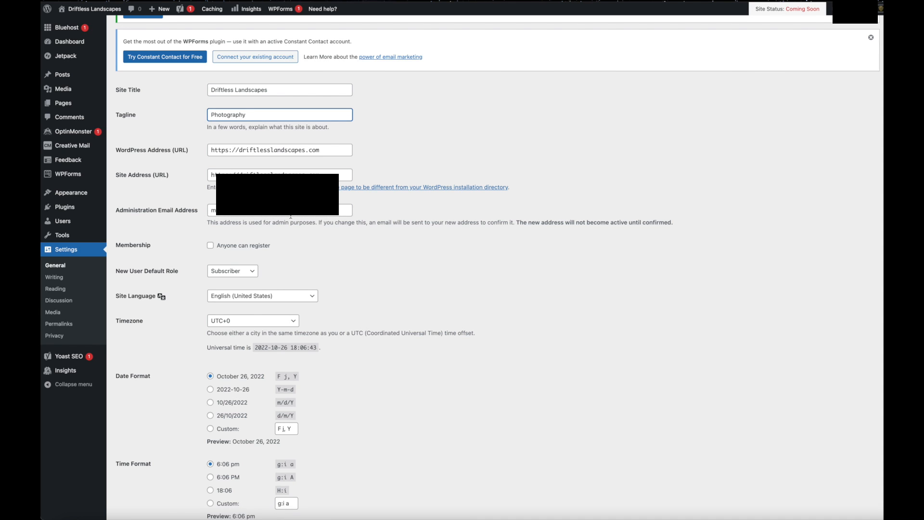
scroll(302, 224, "down", 3)
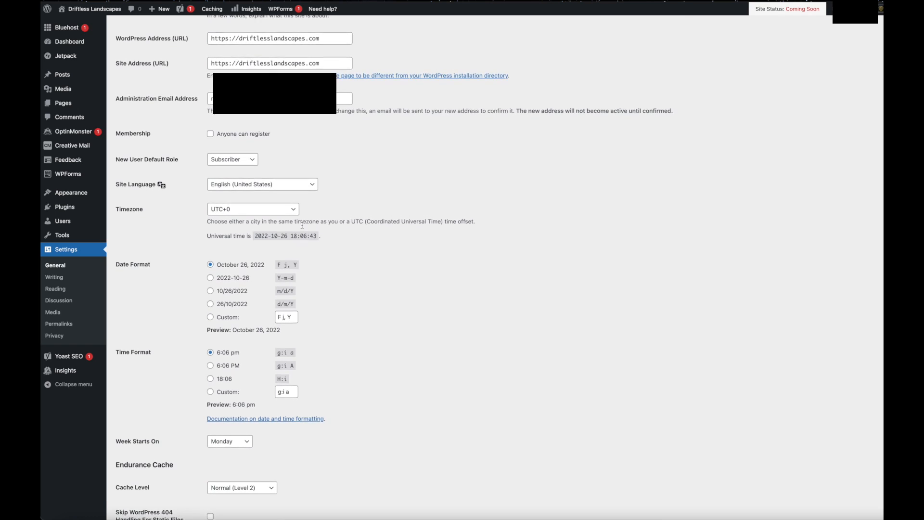
mouse_move(72, 132)
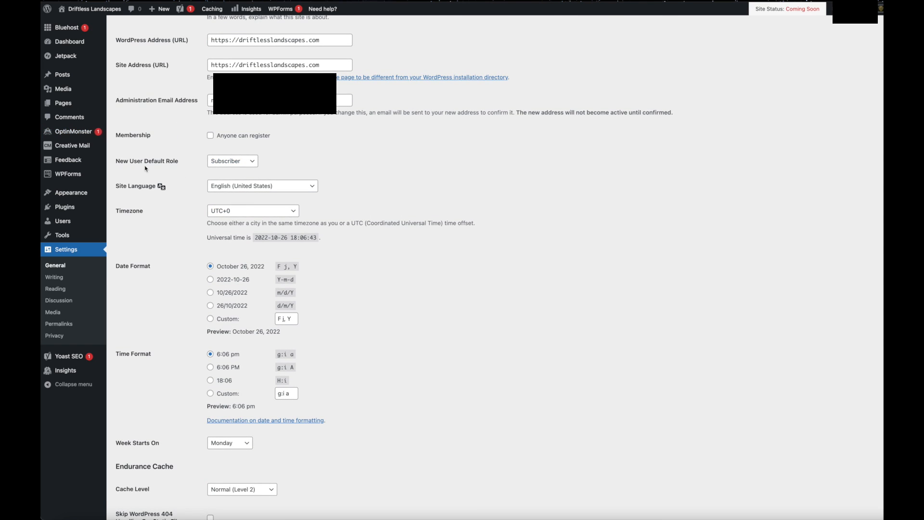
left_click(257, 162)
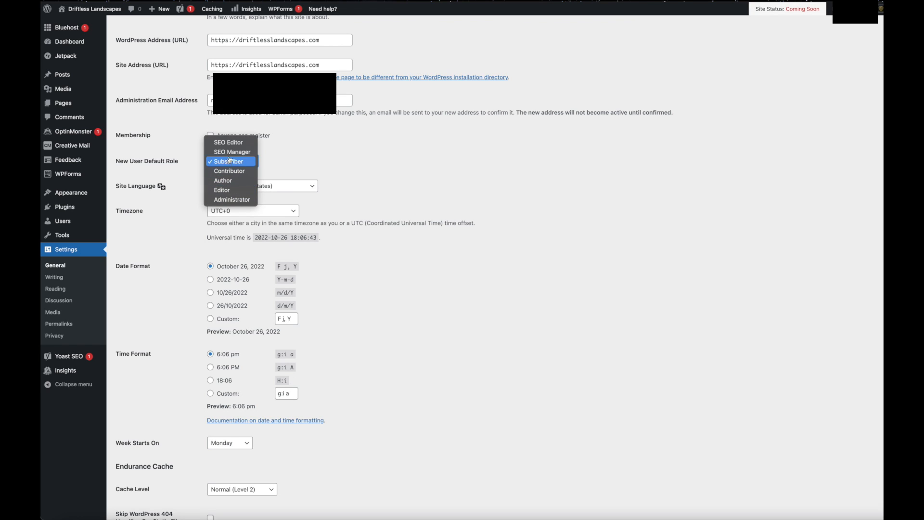
left_click(302, 145)
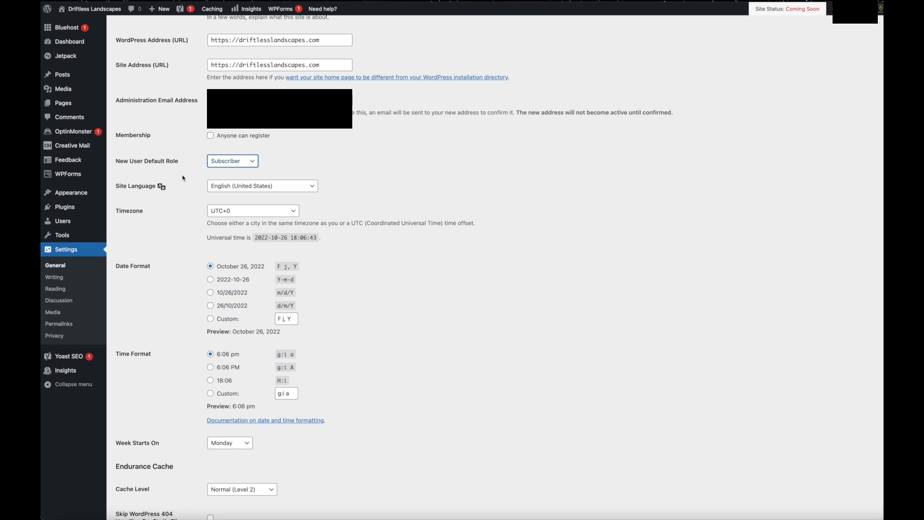
Step: Set the site timezone to UTC-5 in the general settings and save the changes
scroll(359, 207, "down", 3)
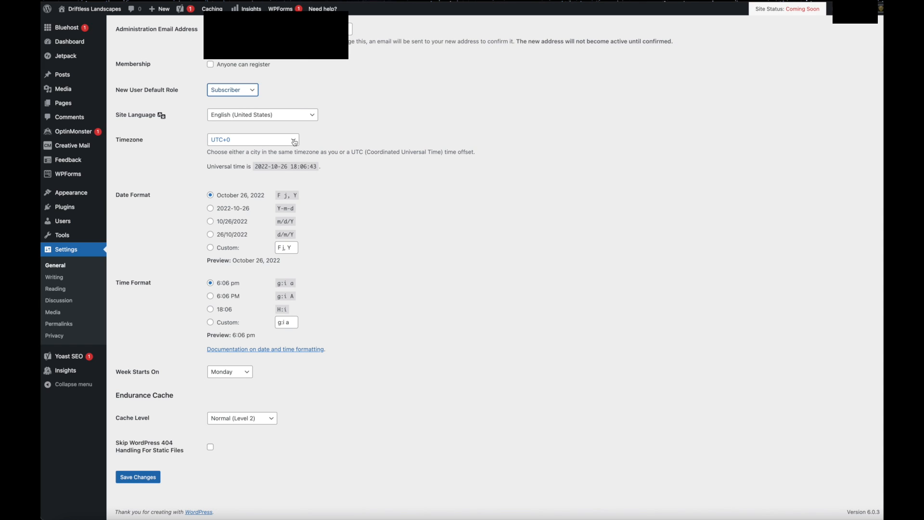
left_click(295, 142)
left_click(295, 143)
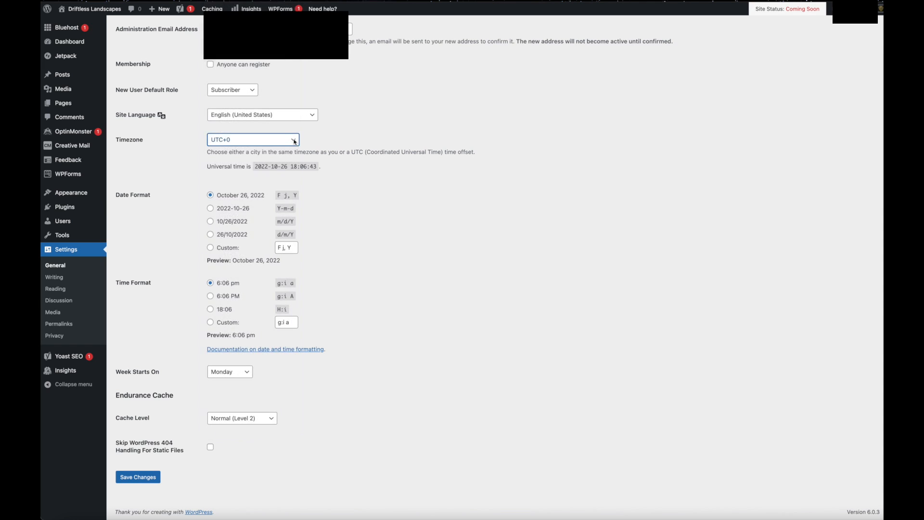
left_click(293, 141)
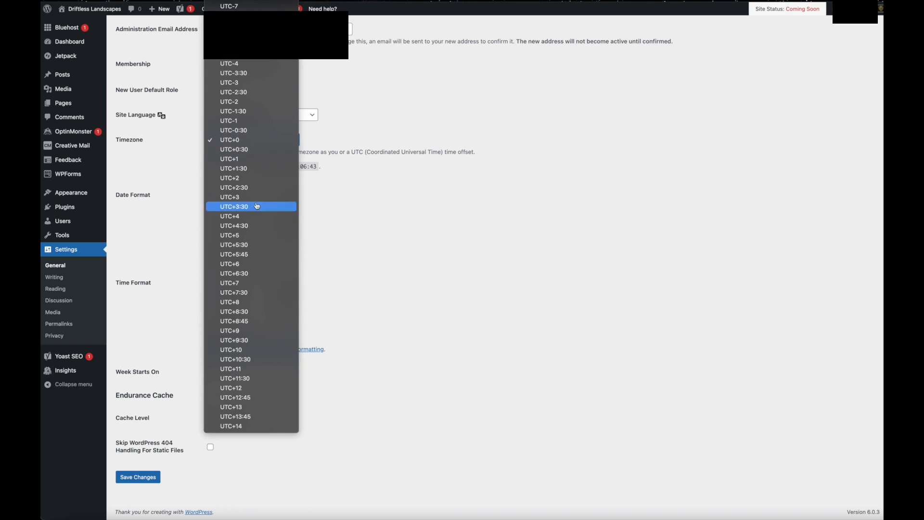
left_click(351, 191)
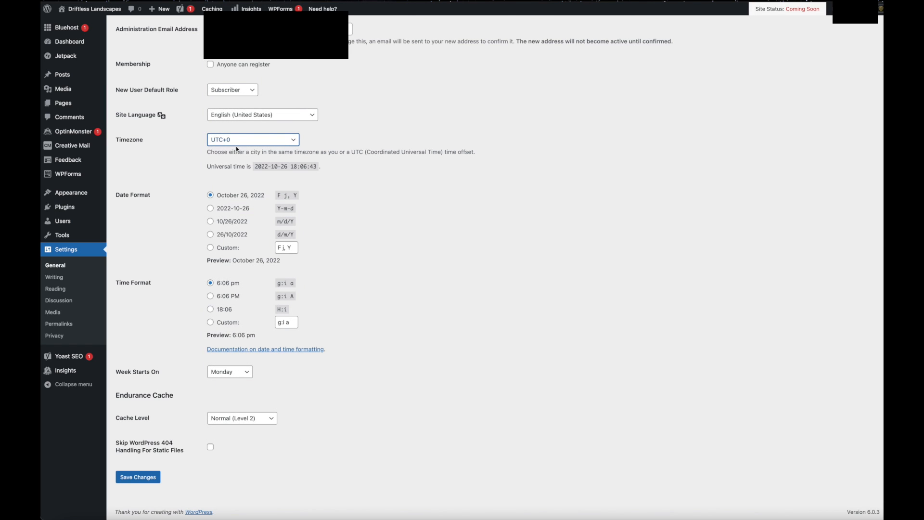
left_click(288, 140)
scroll(258, 175, "up", 10)
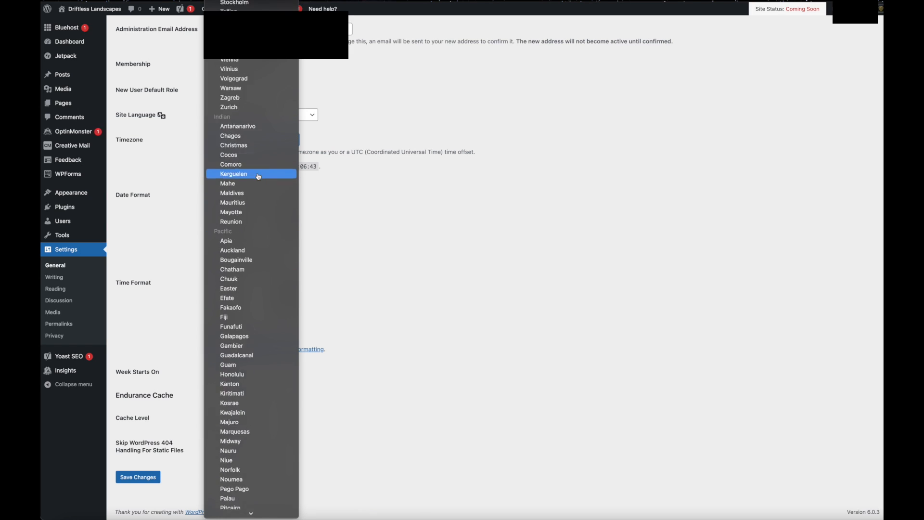
scroll(258, 176, "down", 10)
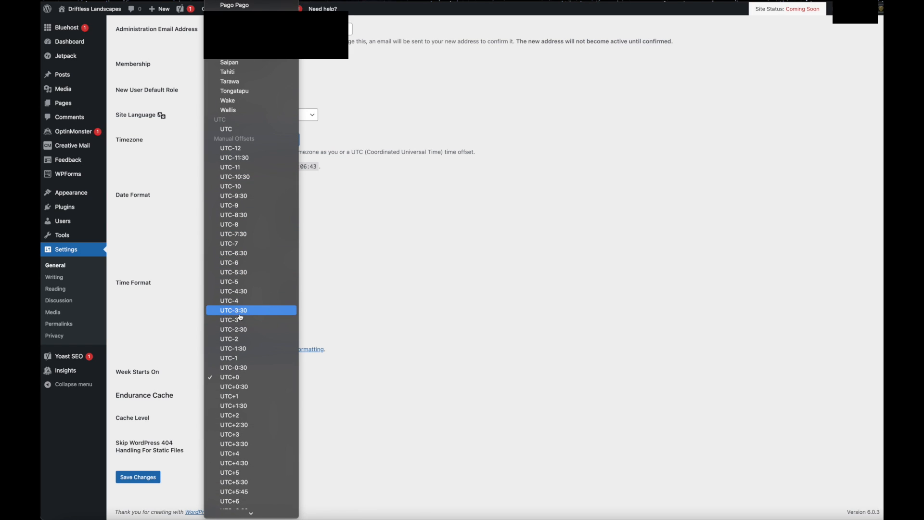
scroll(240, 316, "down", 5)
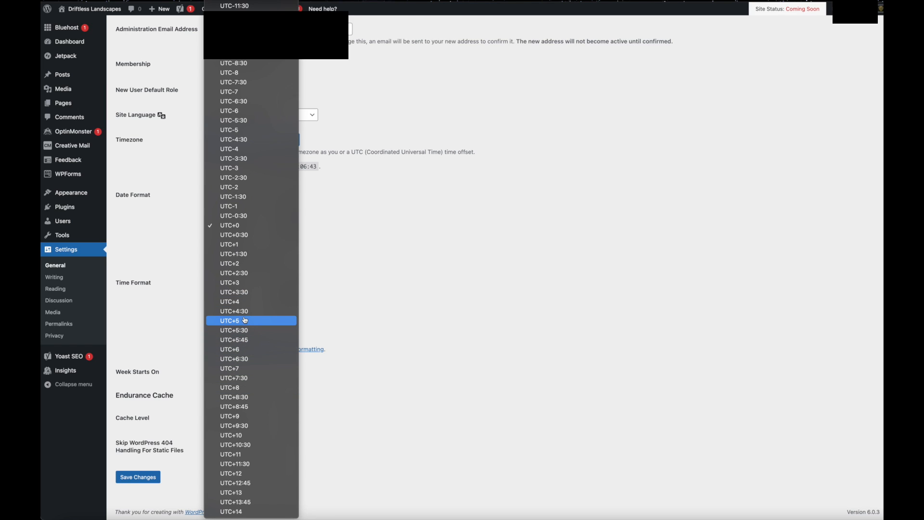
left_click(239, 131)
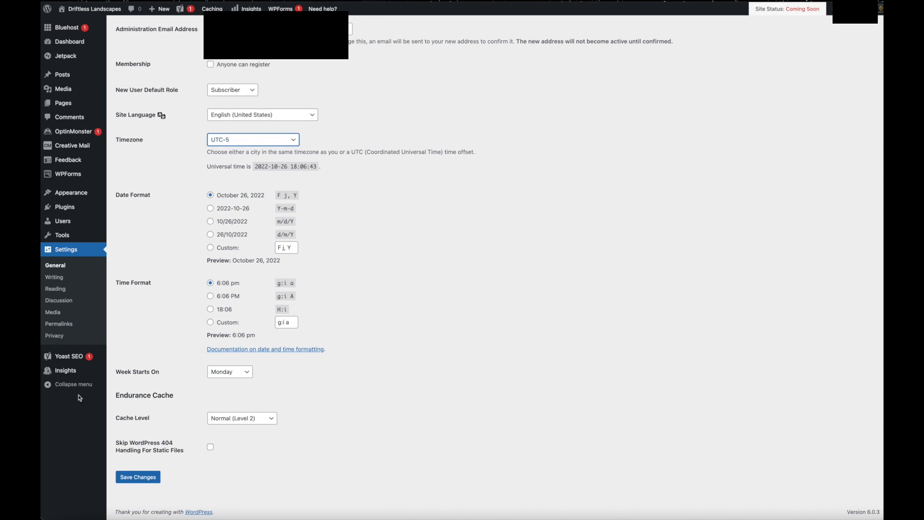
left_click(145, 480)
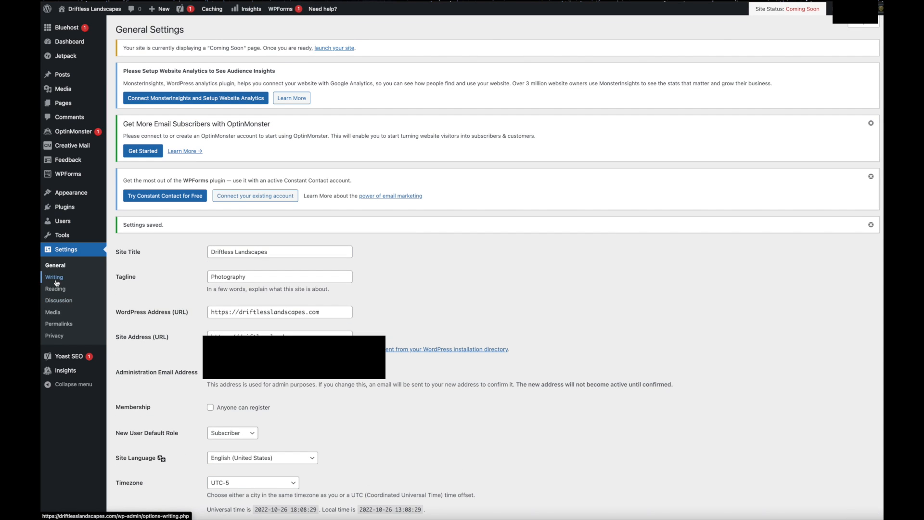
Step: Look over the writing settings, then make the site homepage a static page in the reading settings, using Home
left_click(55, 282)
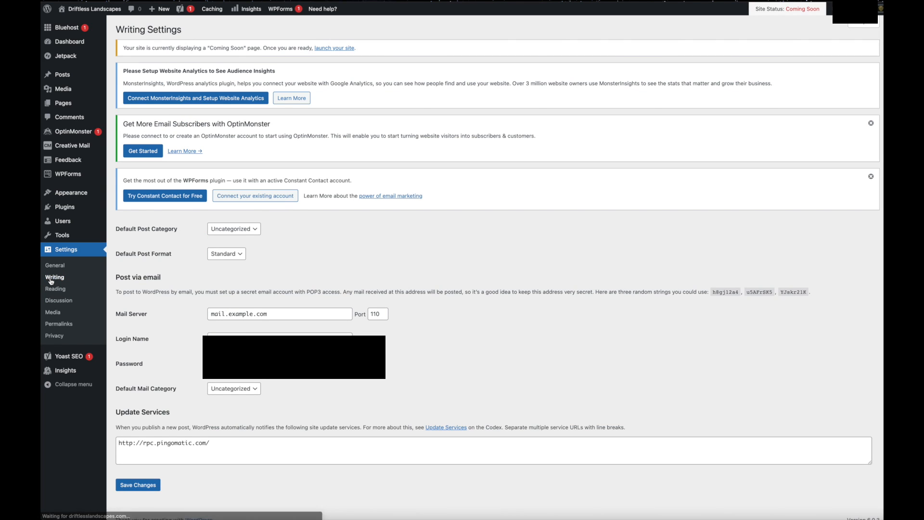
scroll(428, 272, "down", 1)
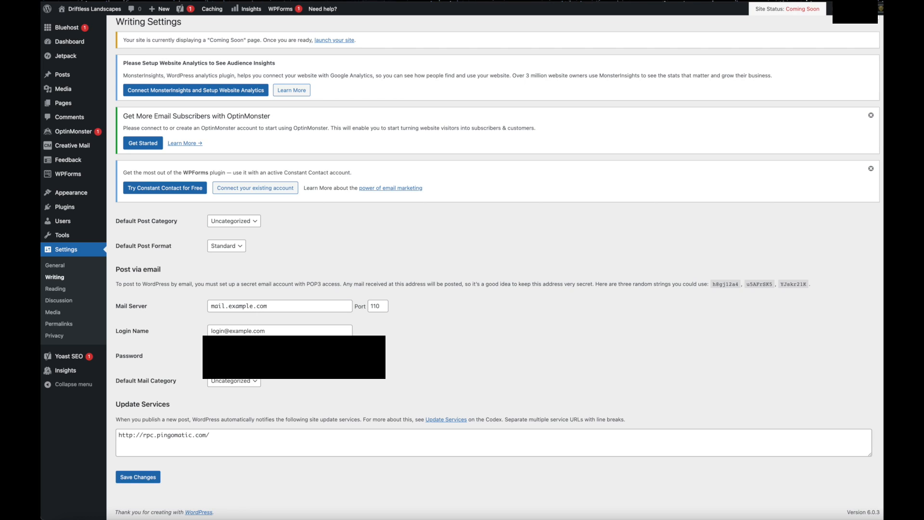
left_click(57, 289)
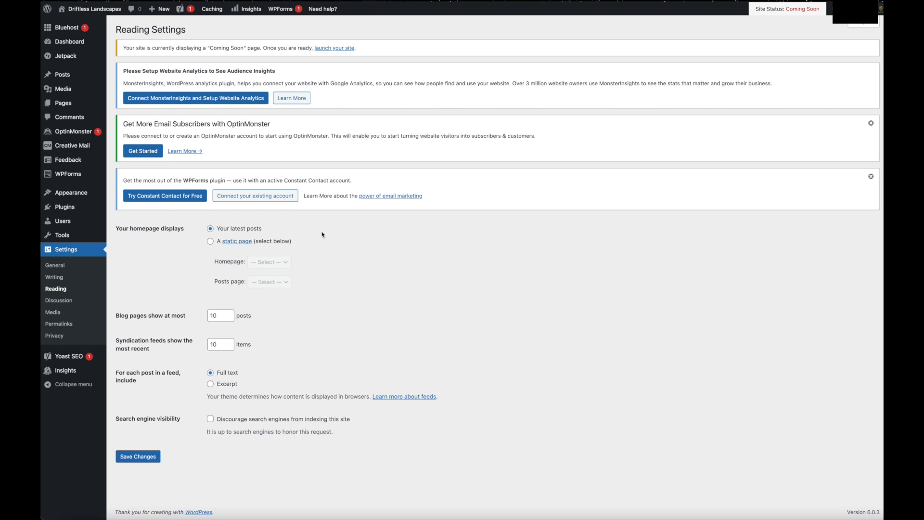
left_click(210, 241)
left_click(283, 262)
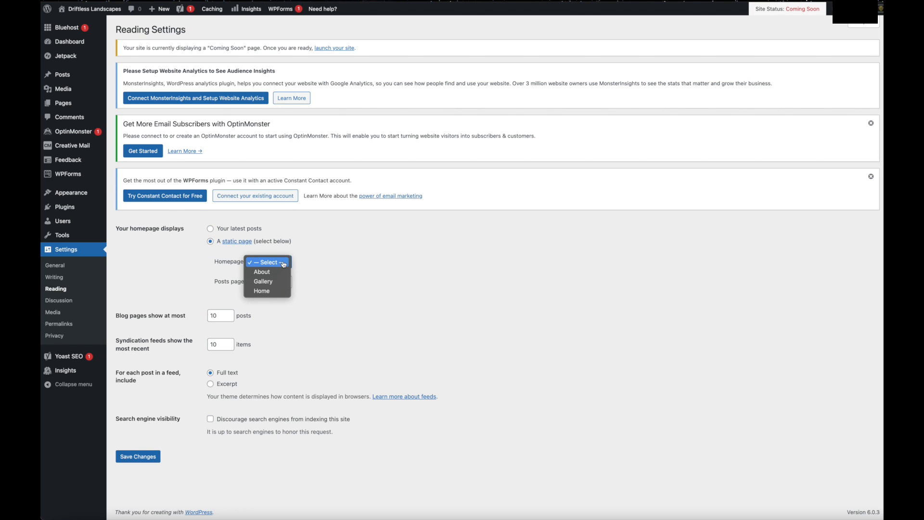
left_click(274, 291)
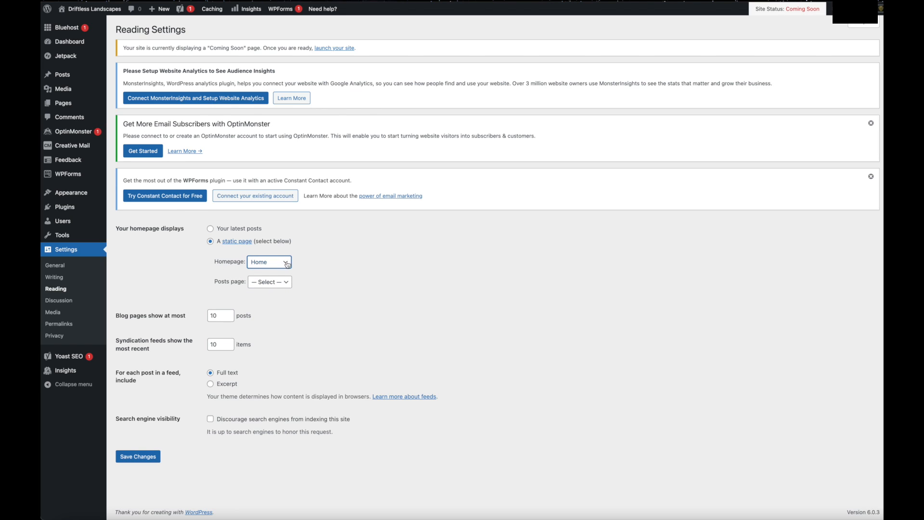
Step: Try About as the posts page in the reading settings, then reset the posts page to no selection
left_click(287, 283)
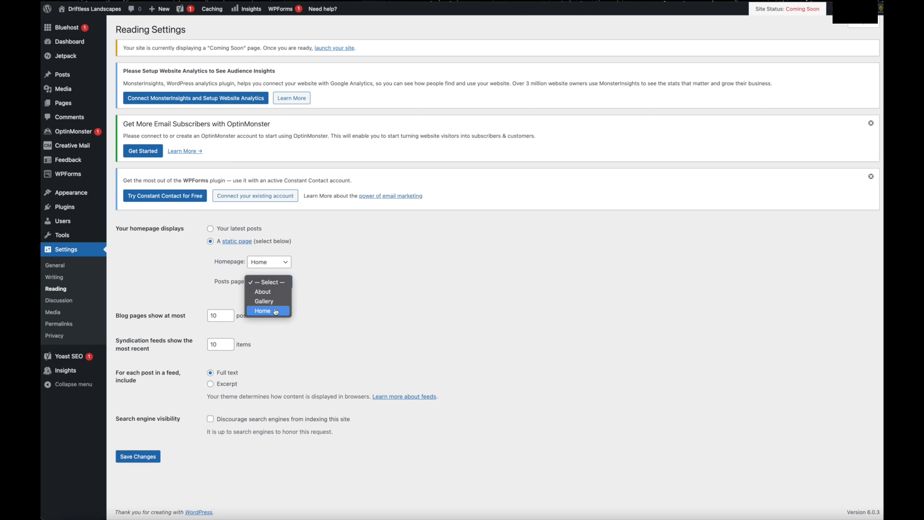
left_click(276, 293)
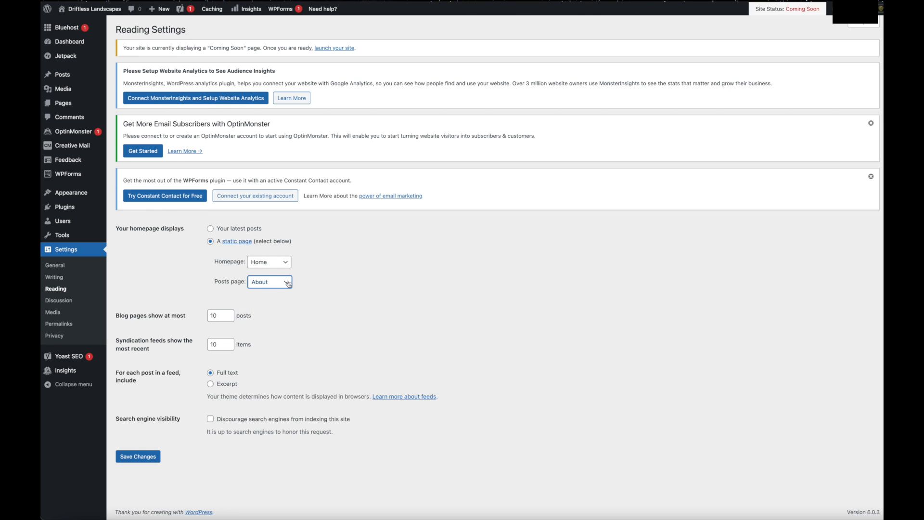
left_click(289, 284)
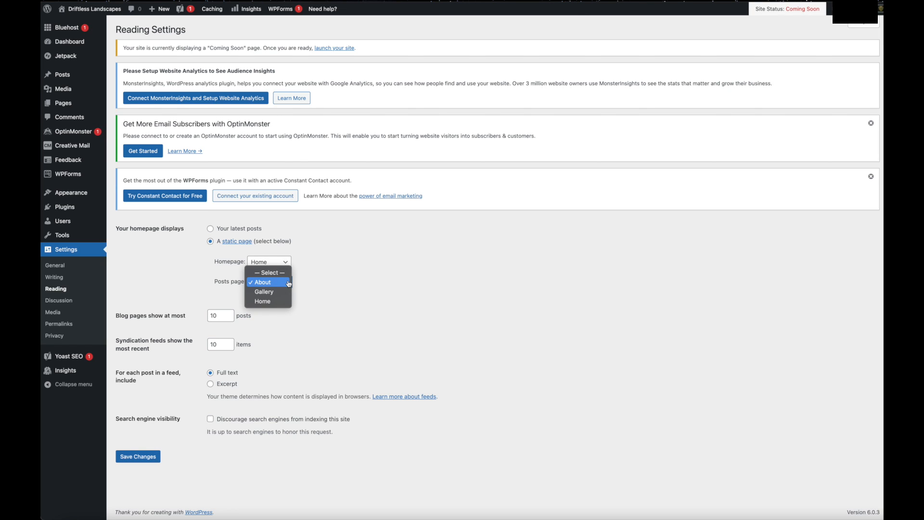
left_click(289, 283)
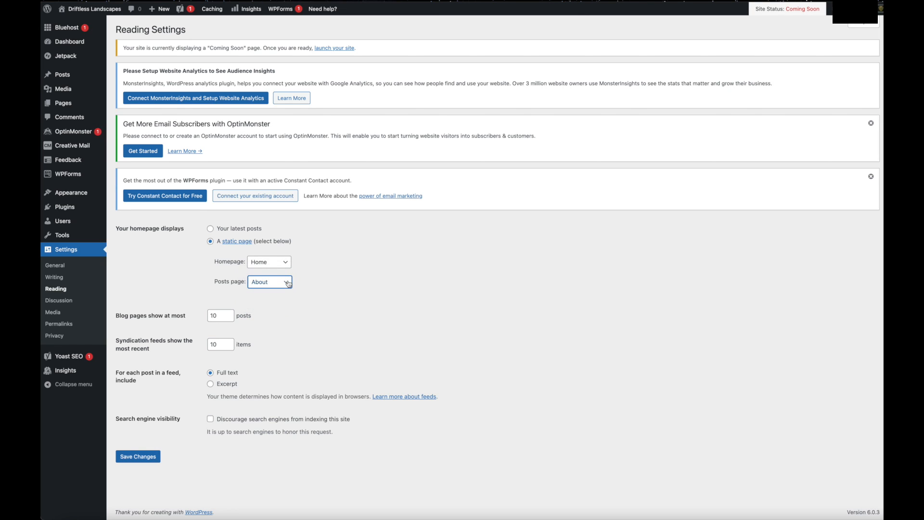
left_click(289, 283)
left_click(278, 273)
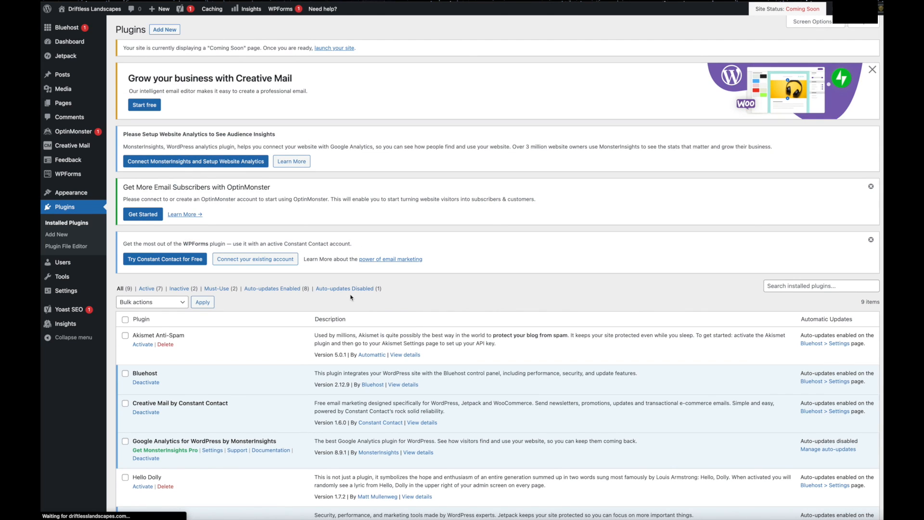
Step: Search the available new plugins for elementor, then install and activate Elementor Website Builder
scroll(343, 295, "down", 3)
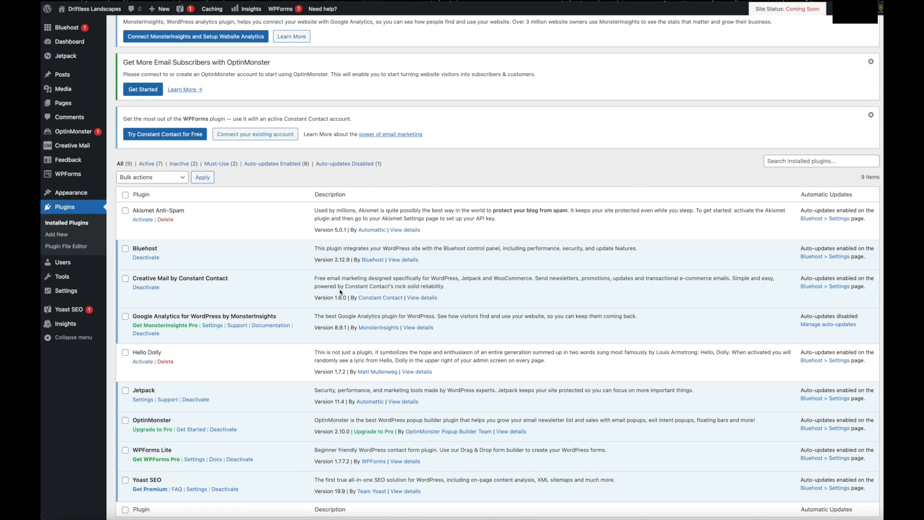
scroll(359, 241, "up", 5)
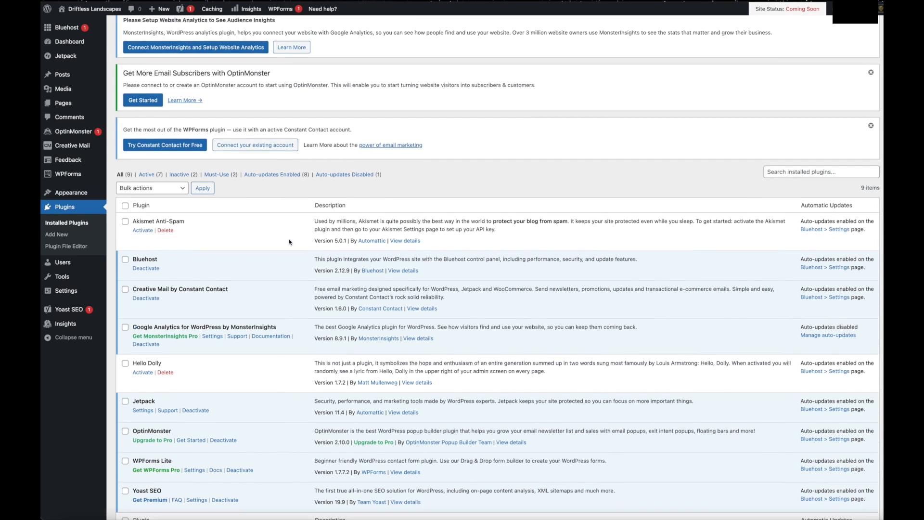
left_click(164, 79)
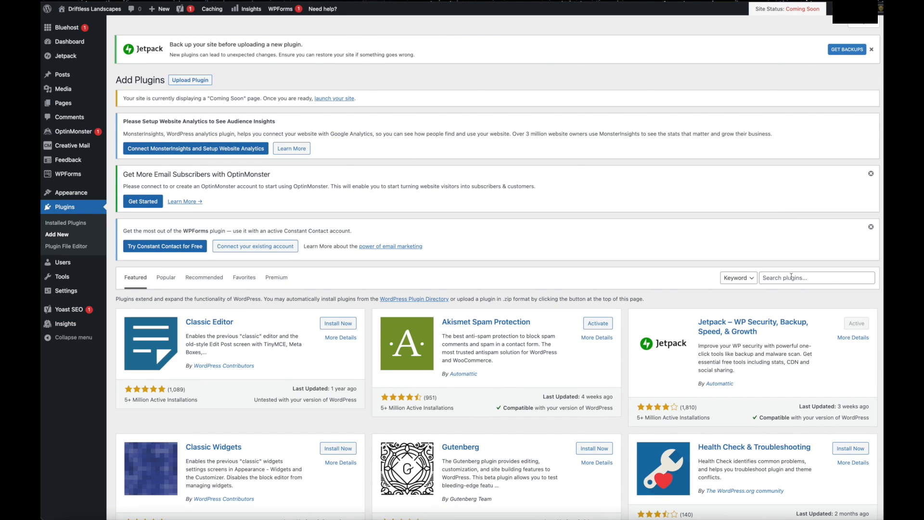
left_click(792, 276)
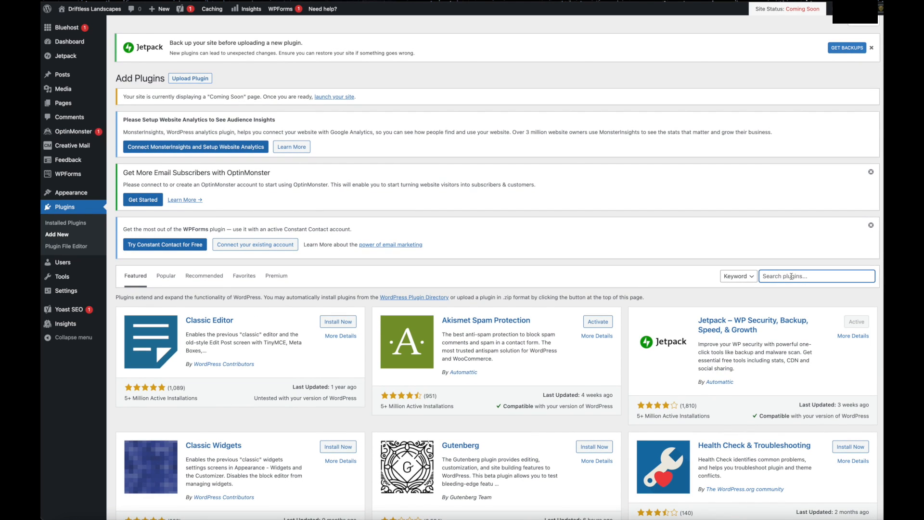
type("elemen")
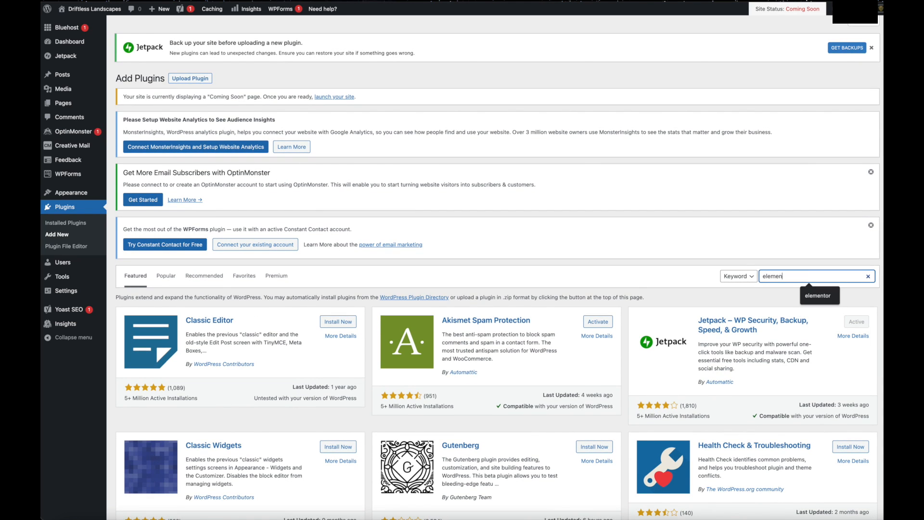
type("tor")
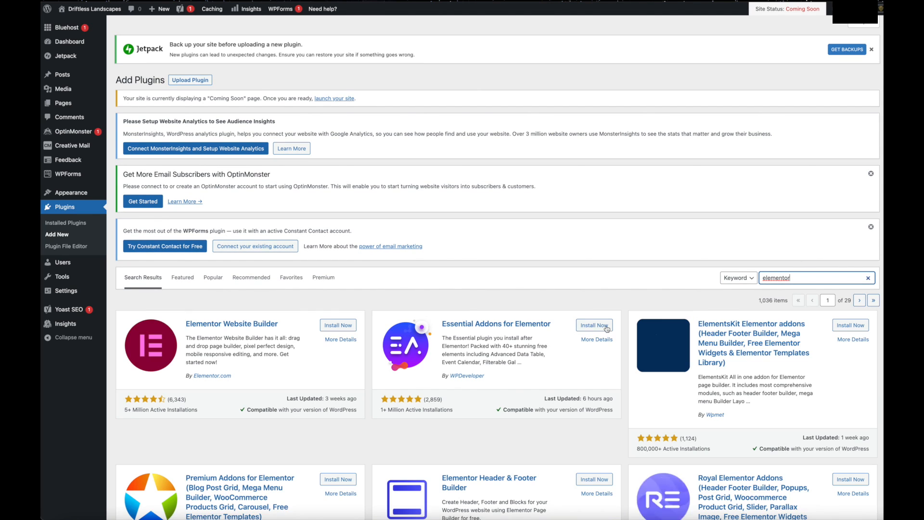
left_click(338, 329)
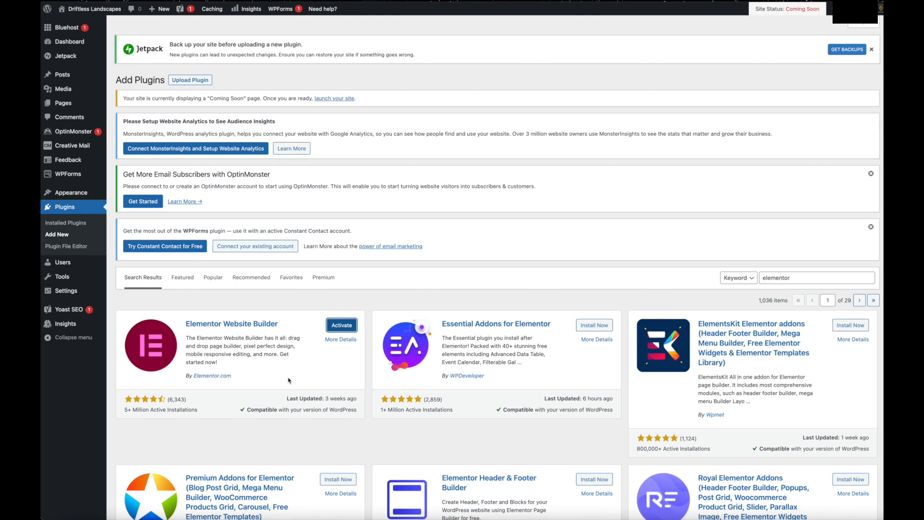
left_click(342, 326)
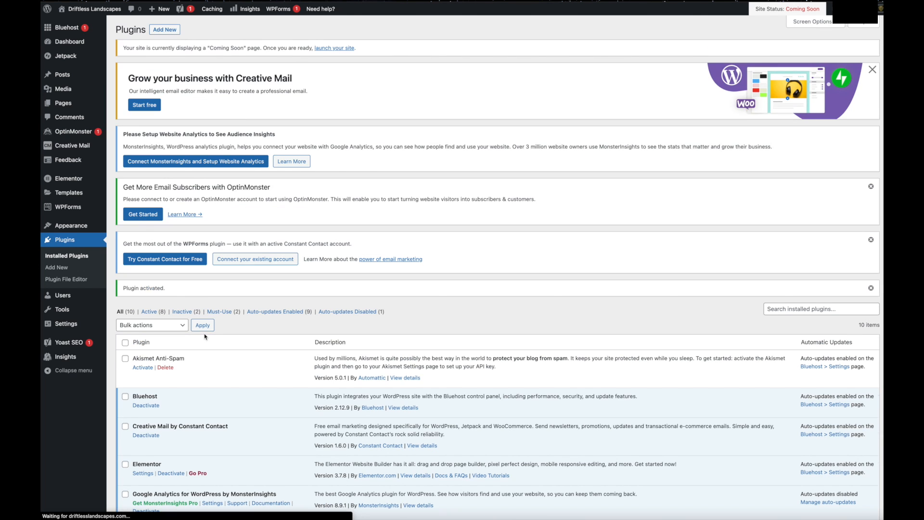
Step: Open the Elementor plugin's settings and review its general, integrations and advanced options
scroll(370, 371, "down", 4)
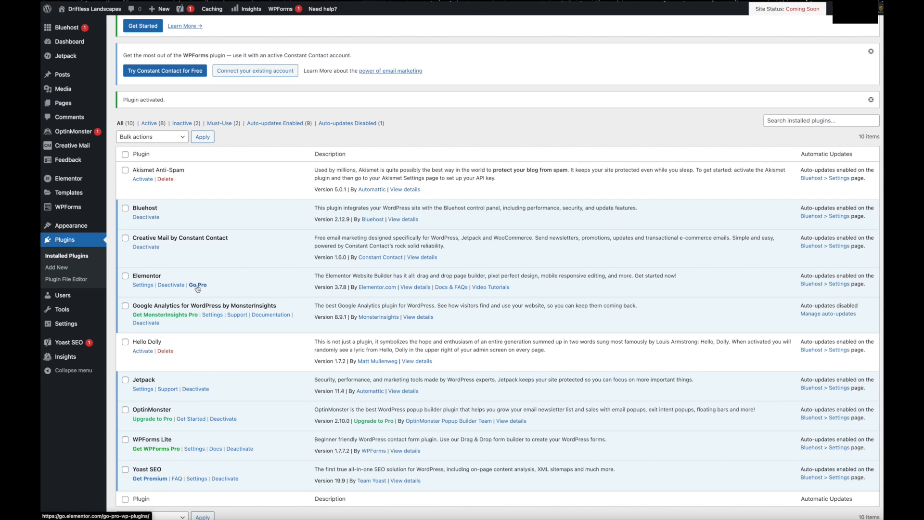
left_click(143, 286)
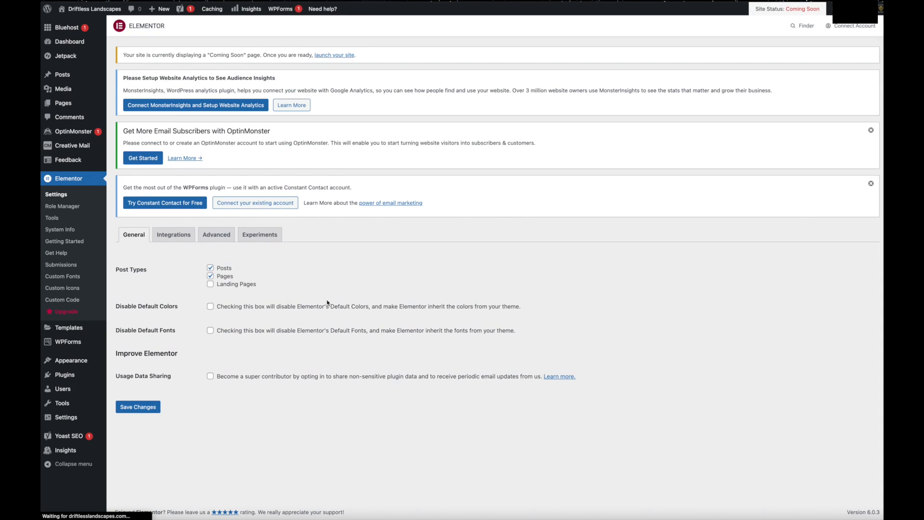
left_click(175, 236)
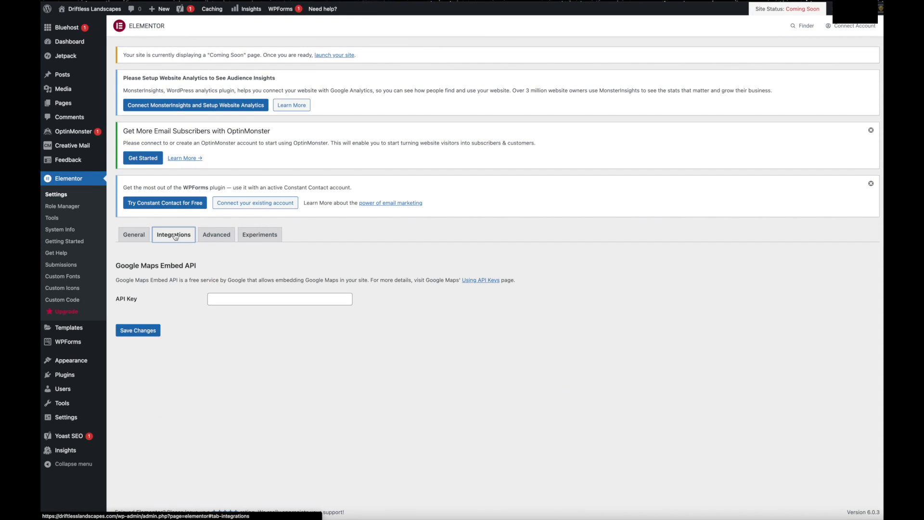
left_click(217, 238)
left_click(185, 238)
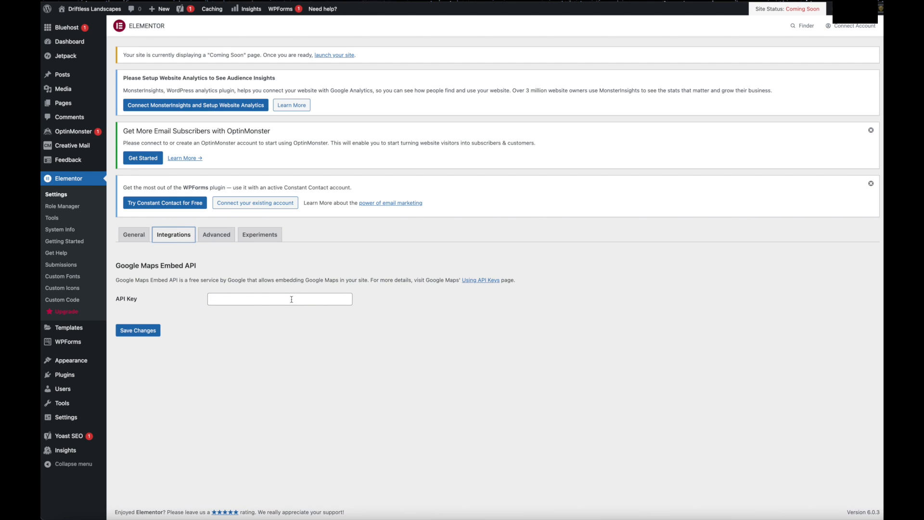
left_click(126, 234)
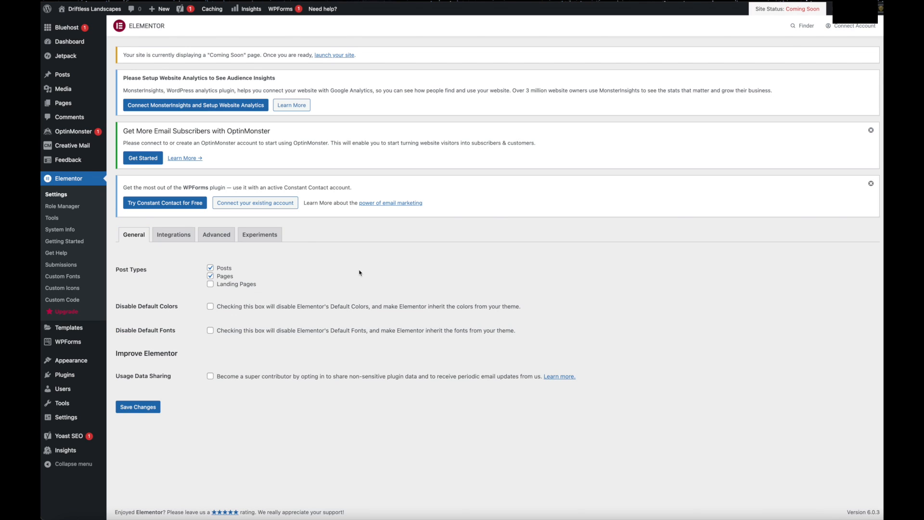
Step: Open the Home page from the site's page list for editing with Elementor
mouse_move(63, 105)
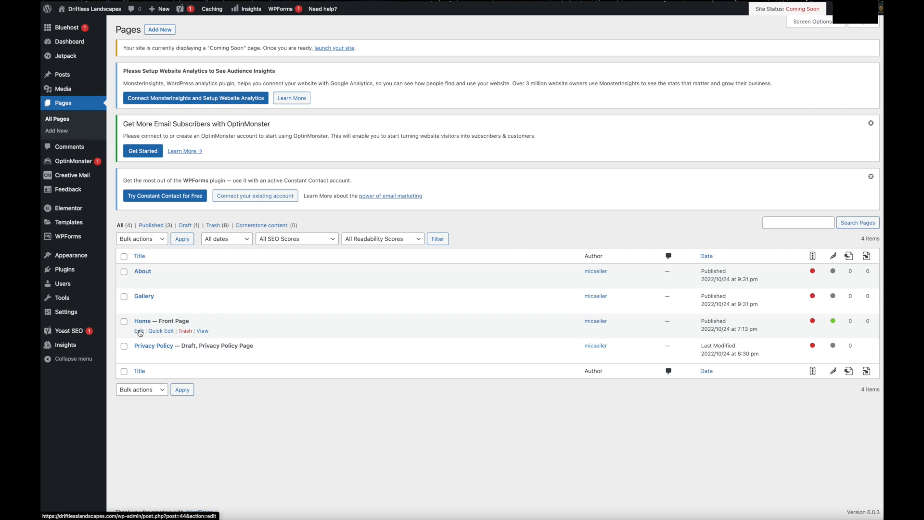
left_click(139, 331)
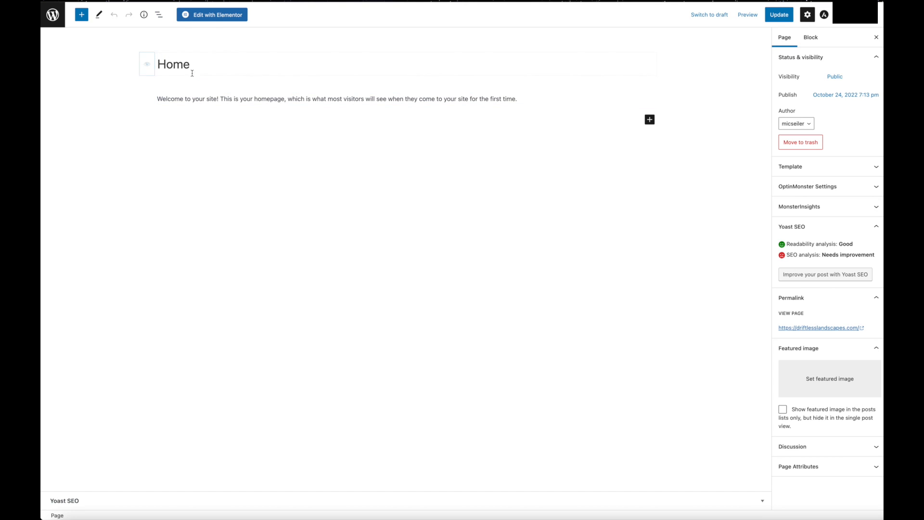
left_click(212, 16)
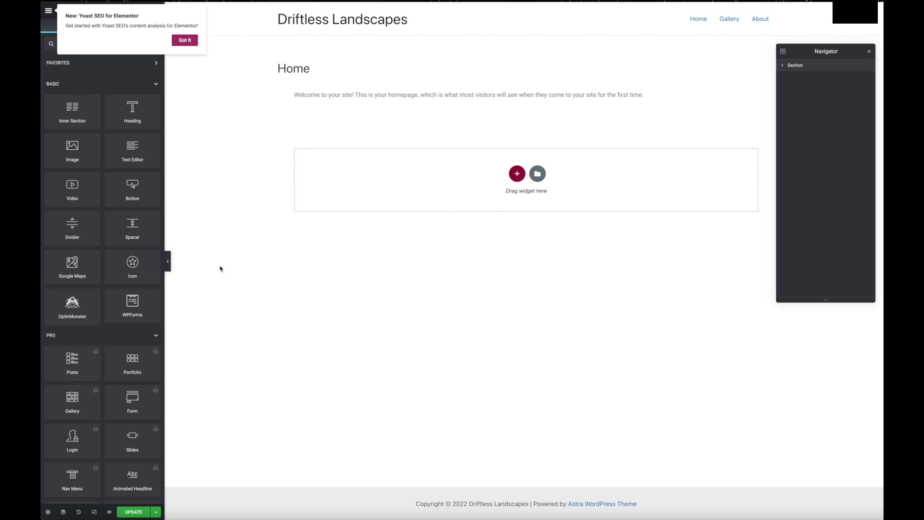
Step: Dismiss the Yoast SEO notice and look through the Elementor widgets available for the page
left_click(188, 40)
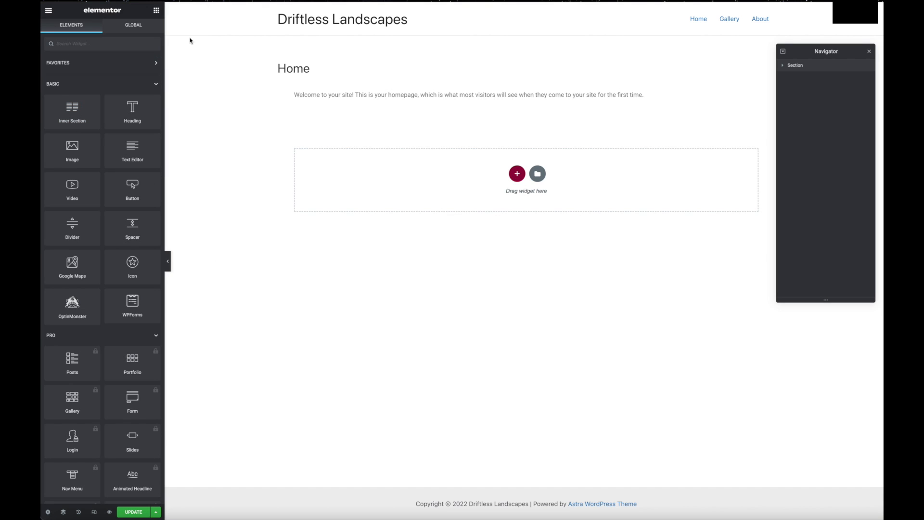
scroll(102, 190, "down", 15)
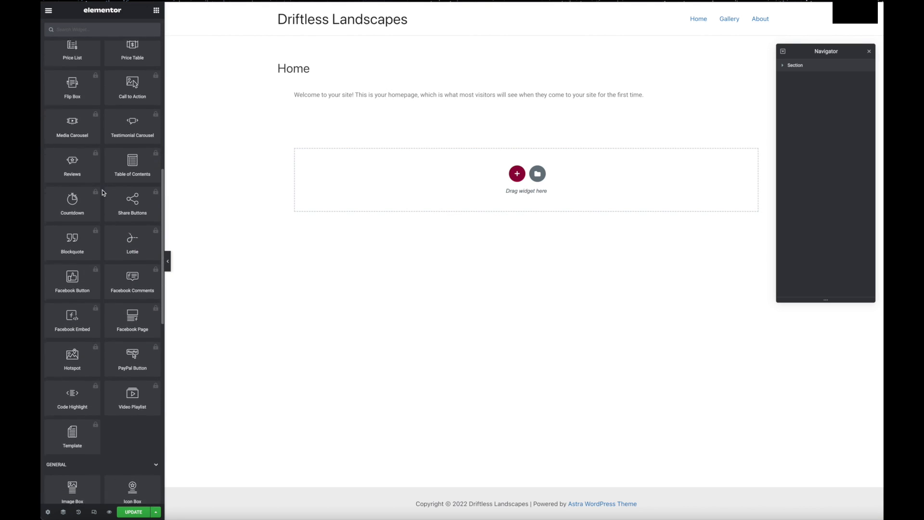
scroll(102, 190, "down", 10)
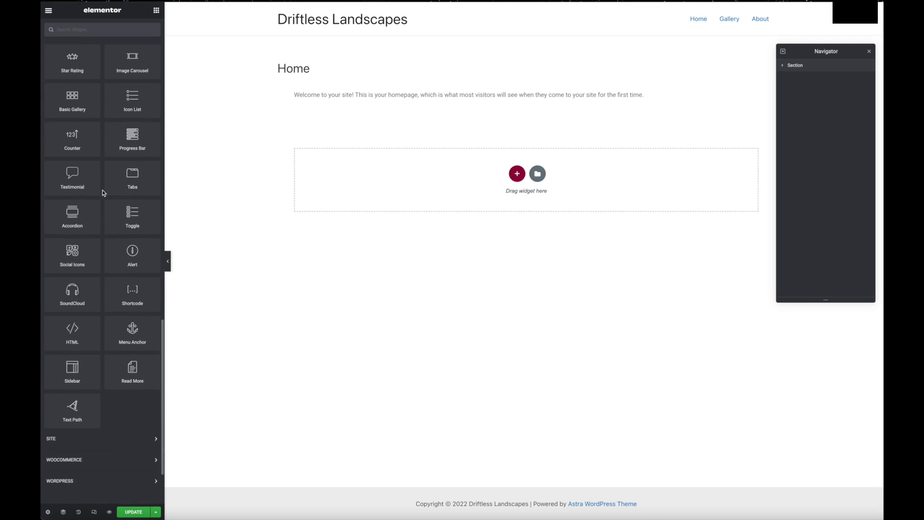
scroll(102, 190, "up", 5)
scroll(102, 193, "up", 20)
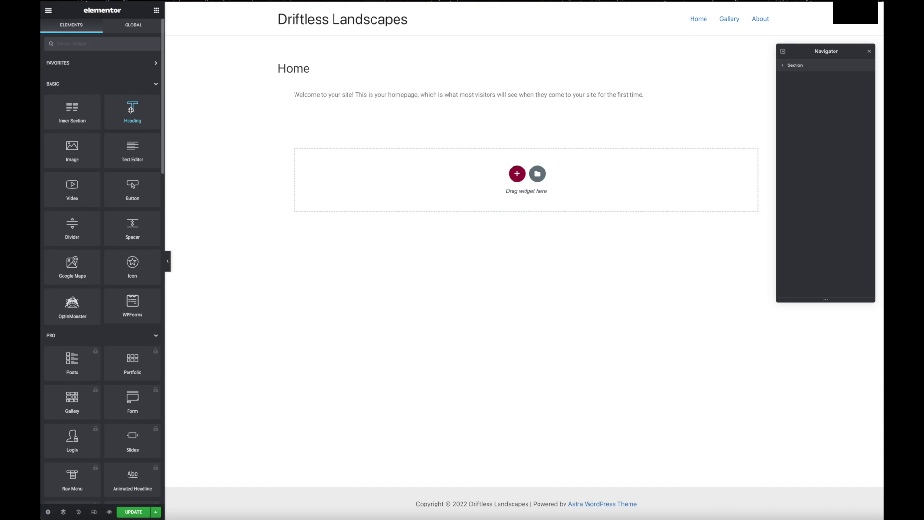
Step: Add a single-column section and a two-column section beneath the welcome text, closing the Navigator along the way
left_click(517, 175)
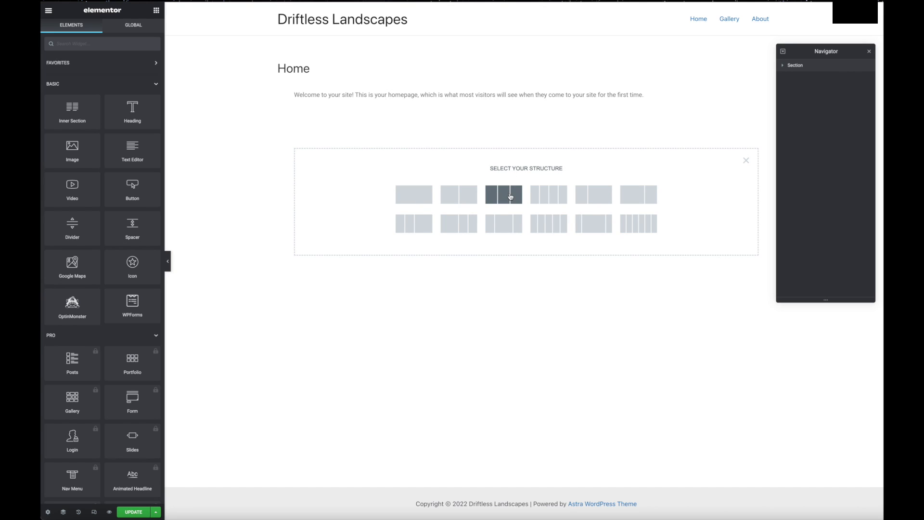
left_click(412, 199)
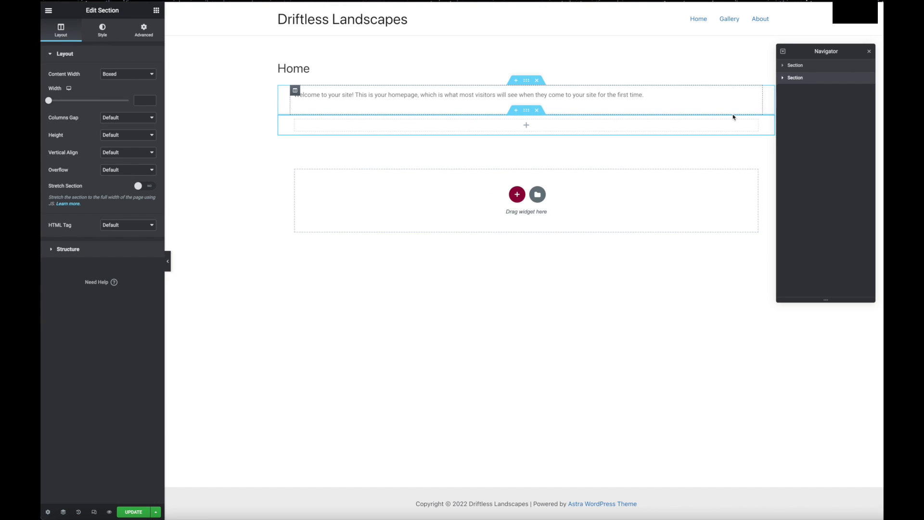
left_click(868, 52)
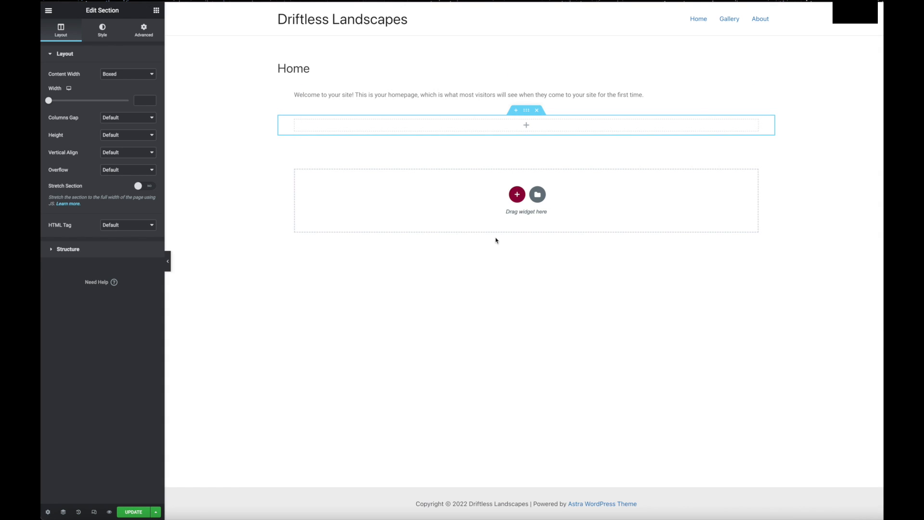
left_click(516, 194)
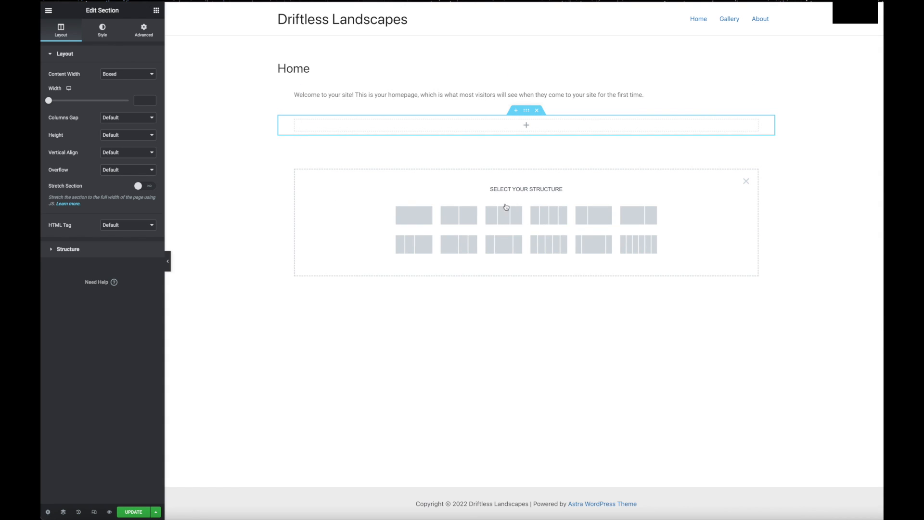
left_click(458, 214)
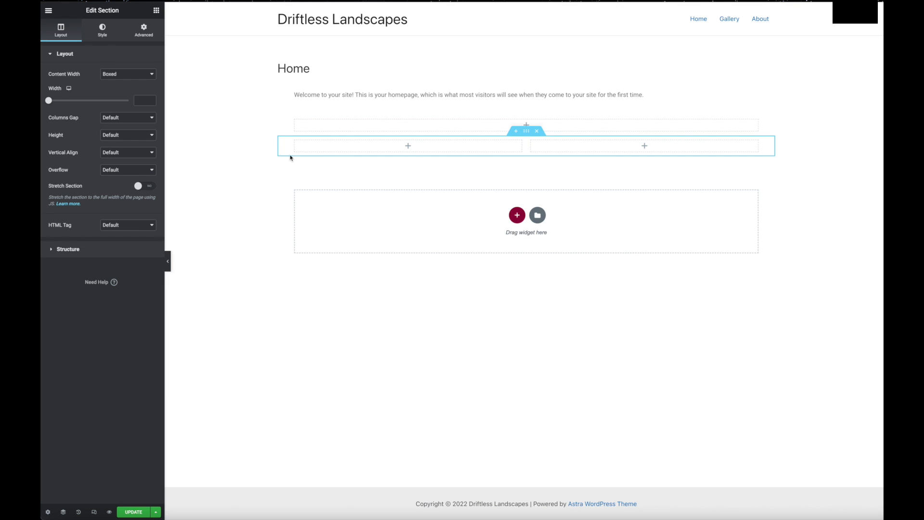
Step: Add a Heading widget to the single-column section, title it "Welcome to the site." and center it
left_click(156, 10)
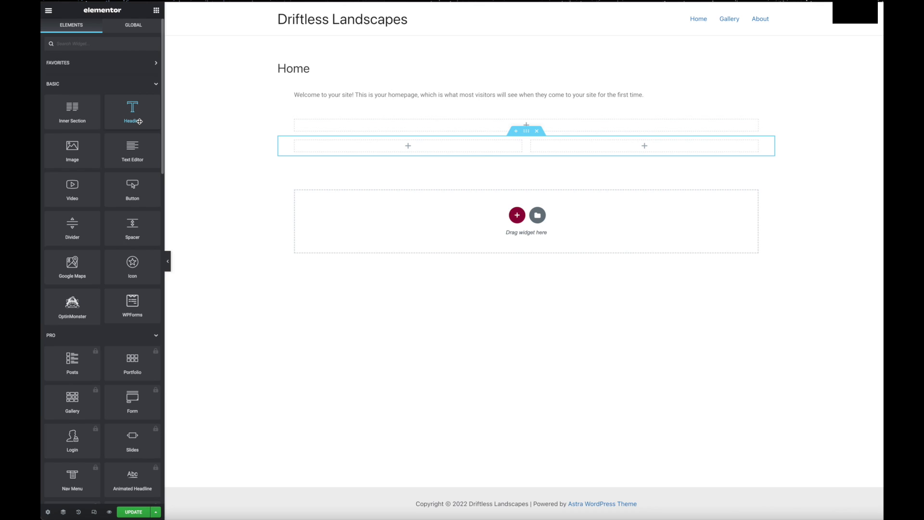
left_click_drag(142, 122, 434, 122)
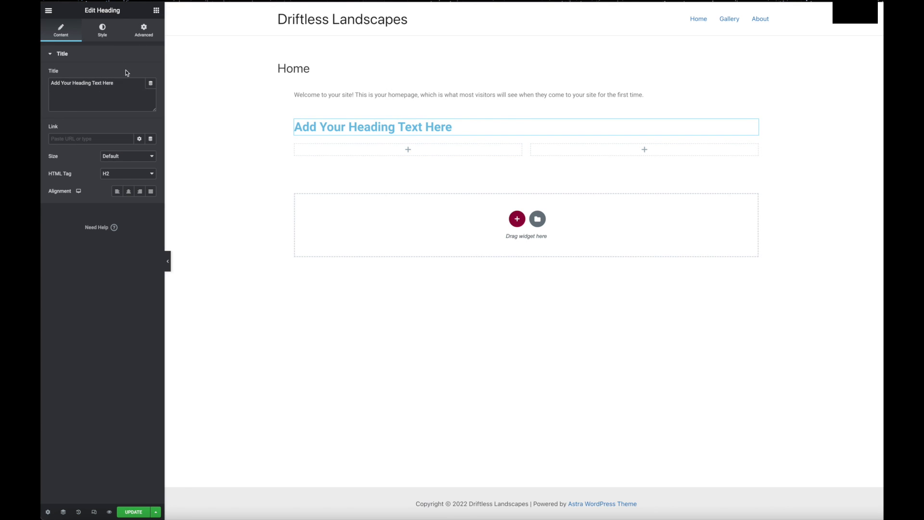
triple_click(119, 83)
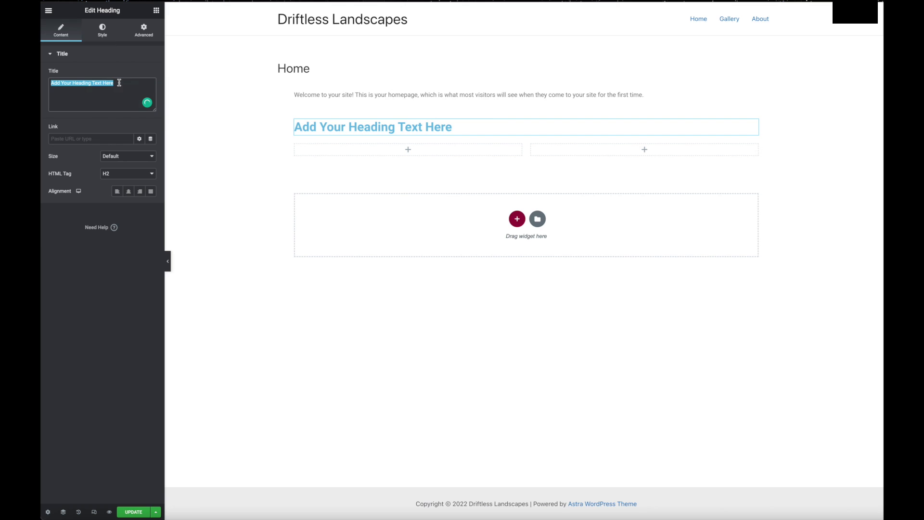
type("Welcom")
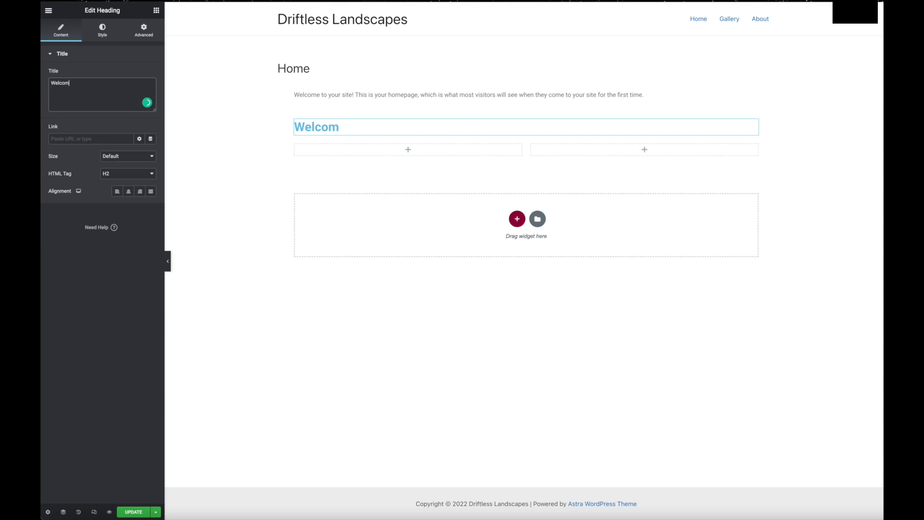
type("e to the site.")
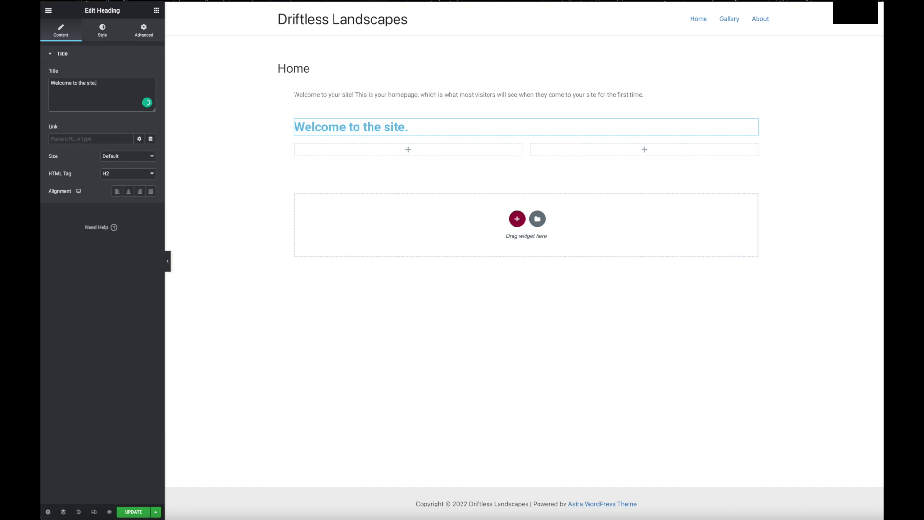
left_click(128, 193)
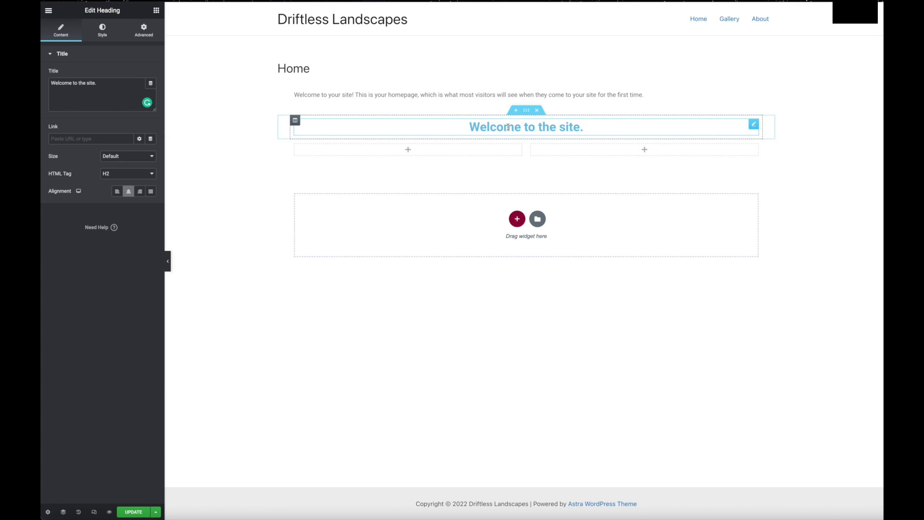
Step: Fill the two-column section with an Image widget in the first column and a Heading above a Text Editor in the second
left_click(415, 154)
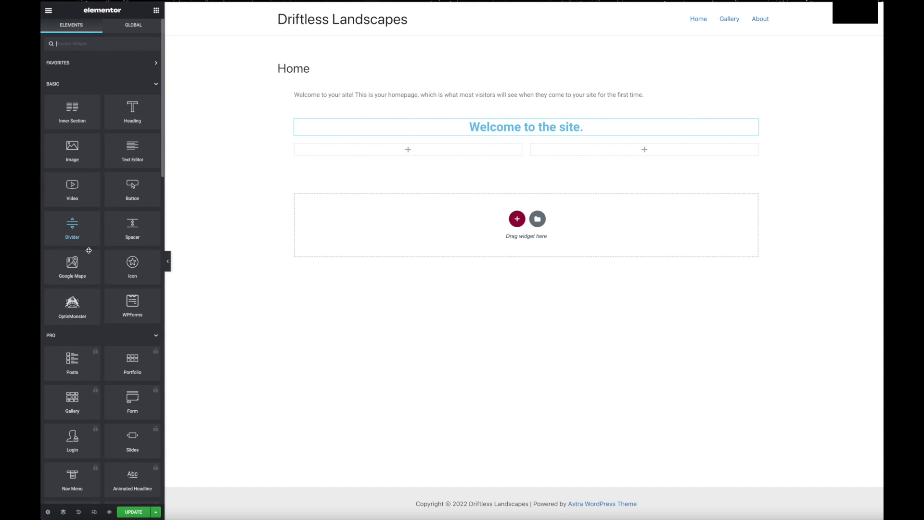
left_click_drag(72, 154, 386, 151)
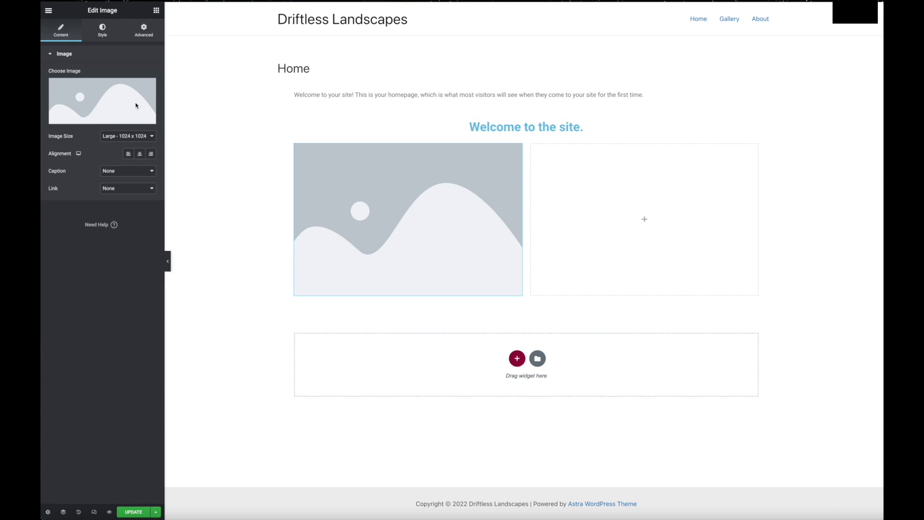
left_click(156, 11)
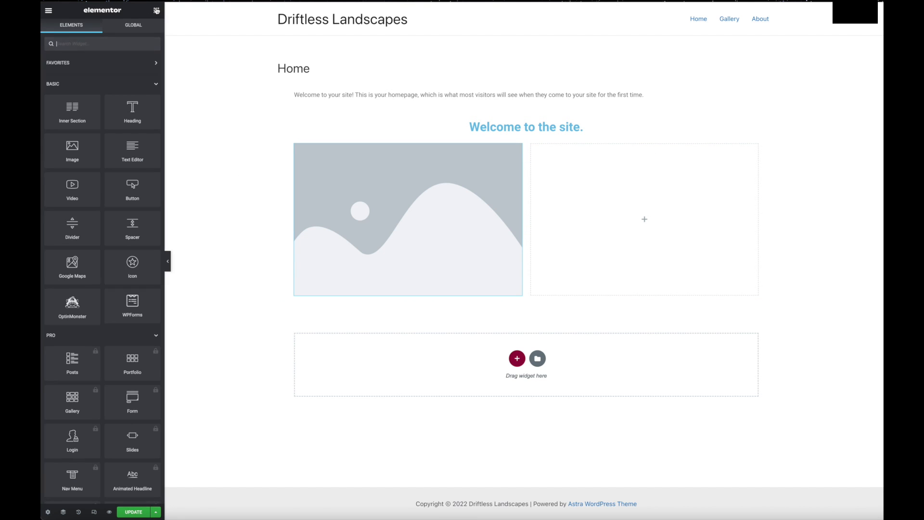
left_click_drag(131, 109, 583, 179)
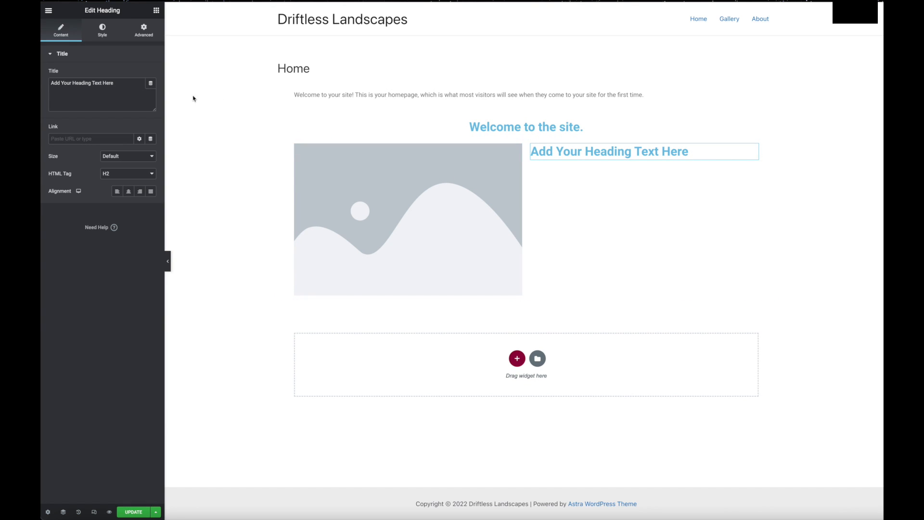
left_click(157, 10)
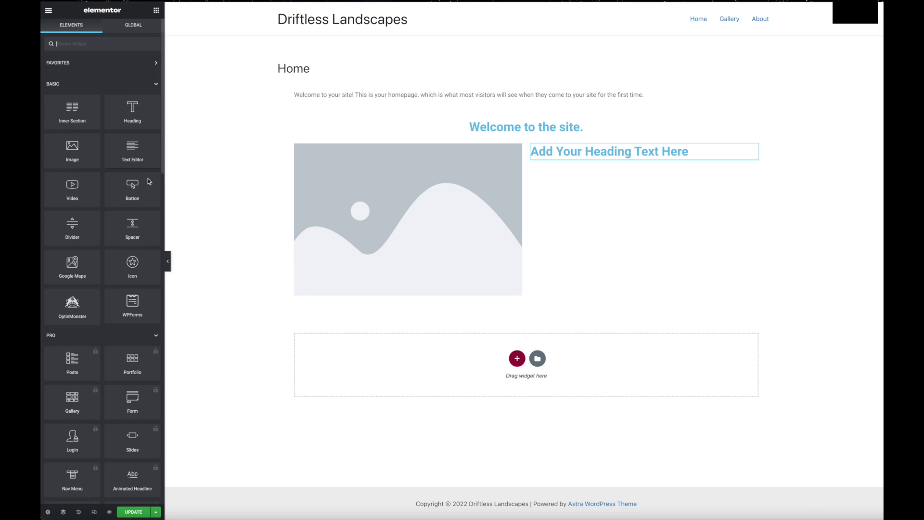
left_click_drag(132, 151, 622, 206)
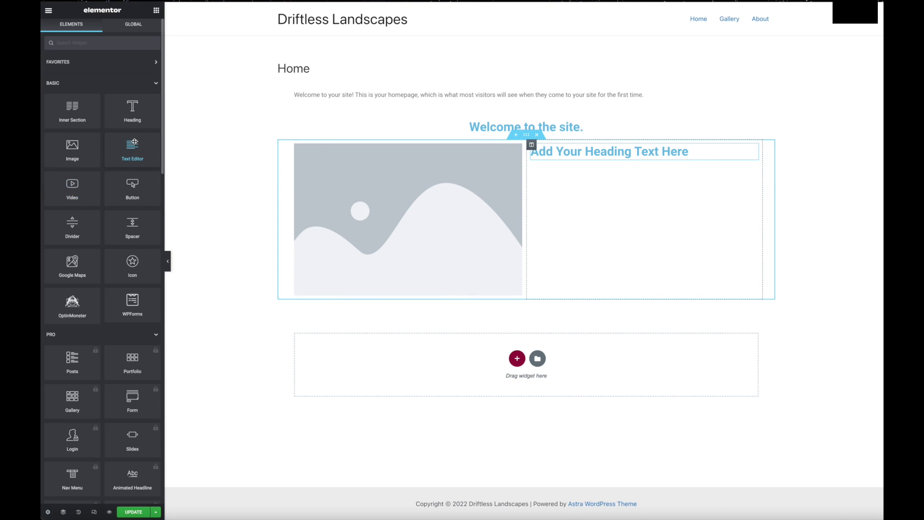
left_click_drag(133, 146, 638, 153)
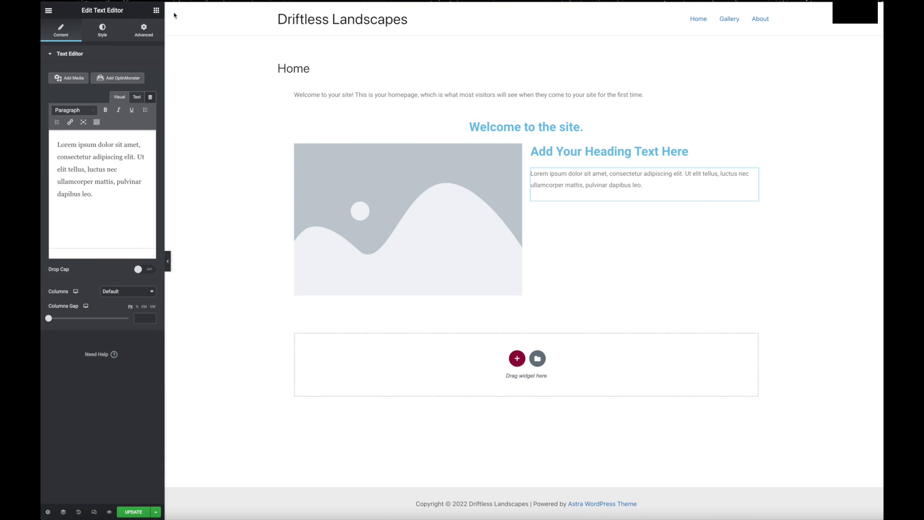
Step: Insert a Divider with weight 5 above the two-column section and delete the original welcome text section
left_click(156, 10)
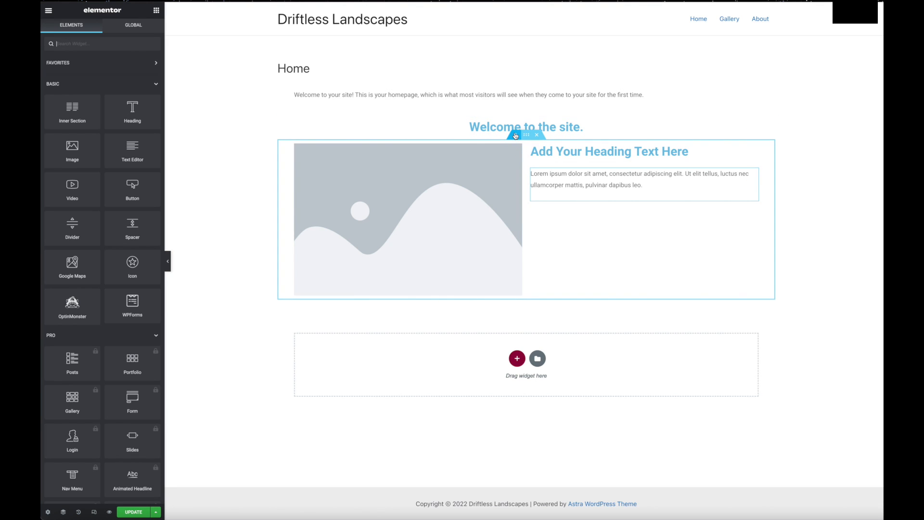
left_click(516, 135)
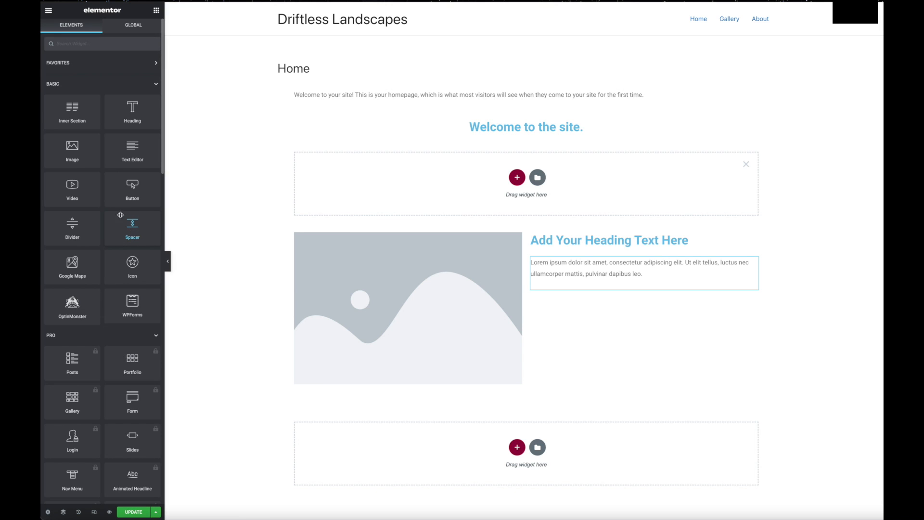
left_click_drag(73, 223, 506, 182)
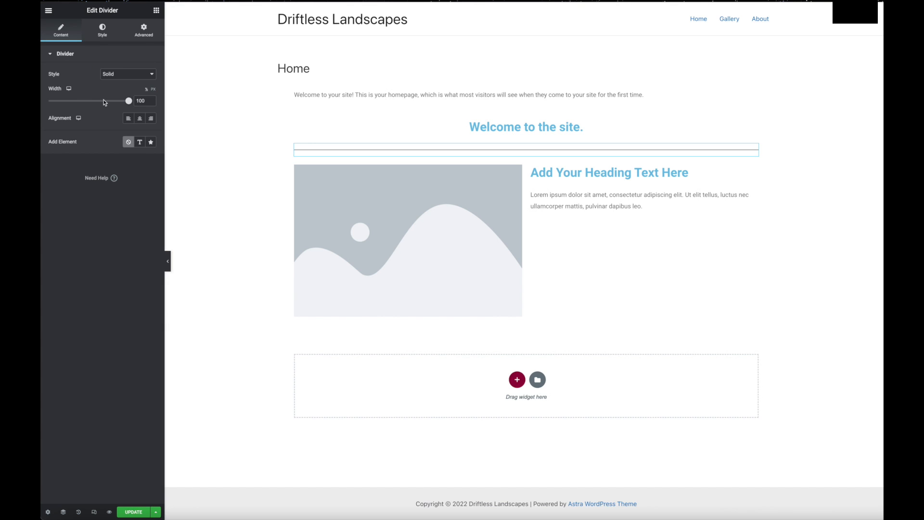
left_click(108, 35)
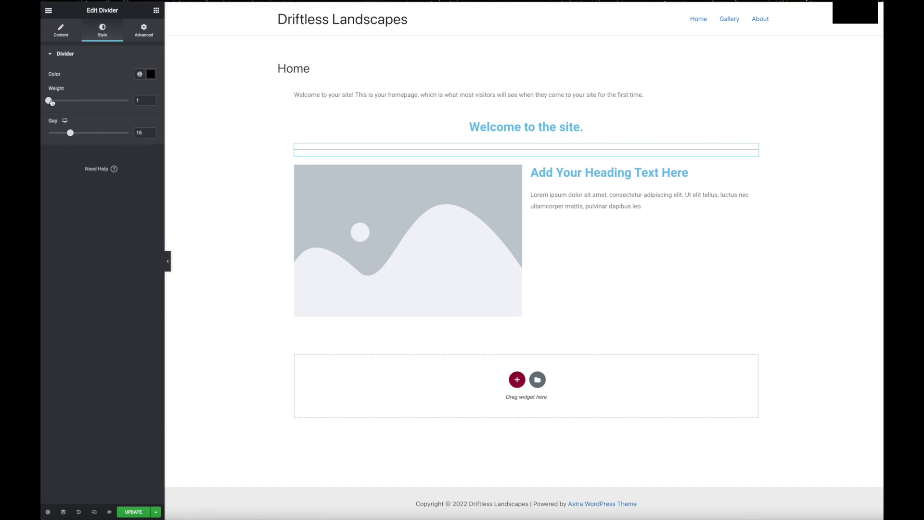
left_click_drag(49, 102, 84, 100)
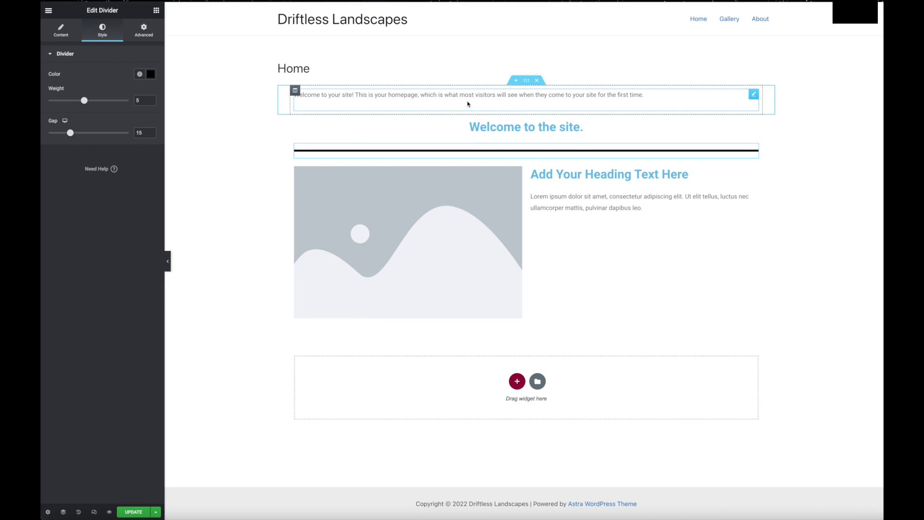
left_click(538, 81)
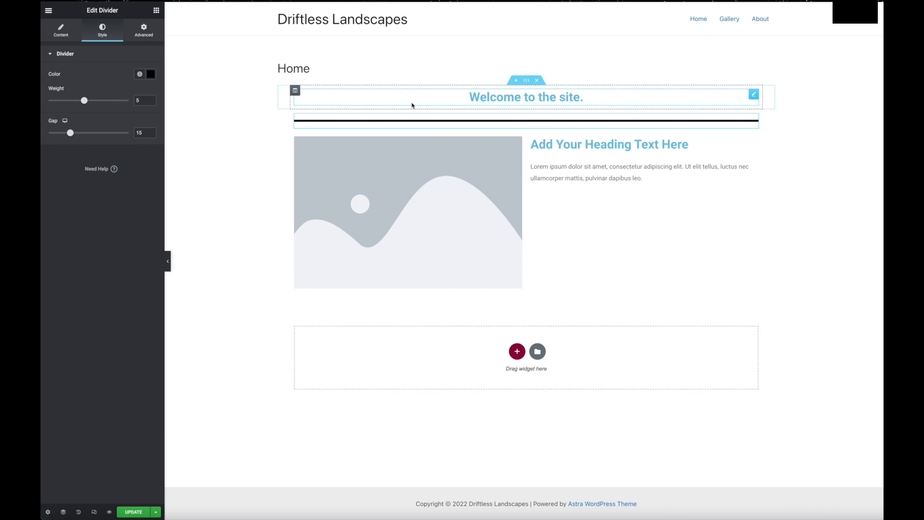
Step: Replace the placeholder image with the river landscape photo IMG_5616.jpeg from the media library
left_click(377, 205)
mouse_move(102, 105)
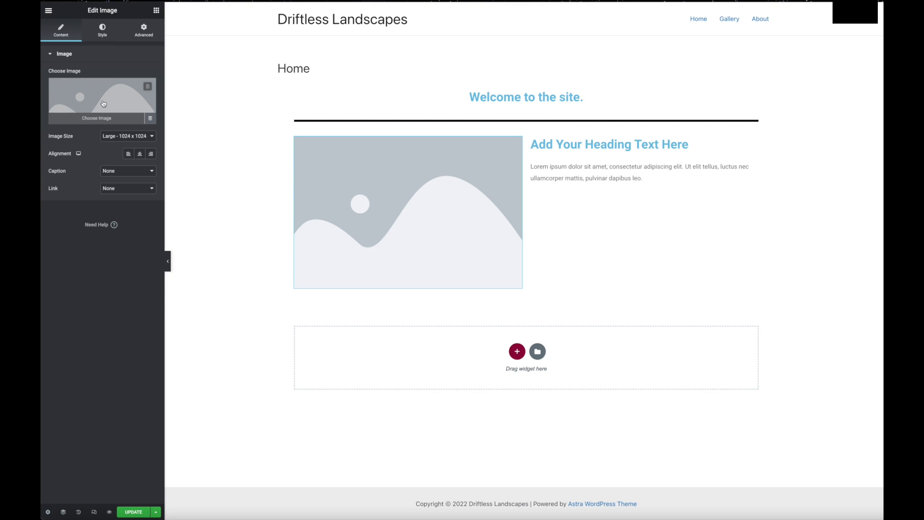
left_click(103, 104)
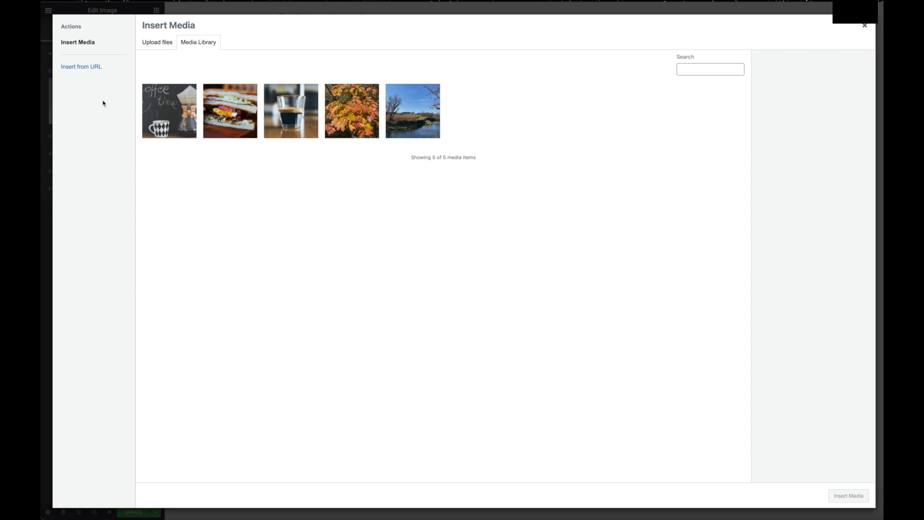
left_click(409, 118)
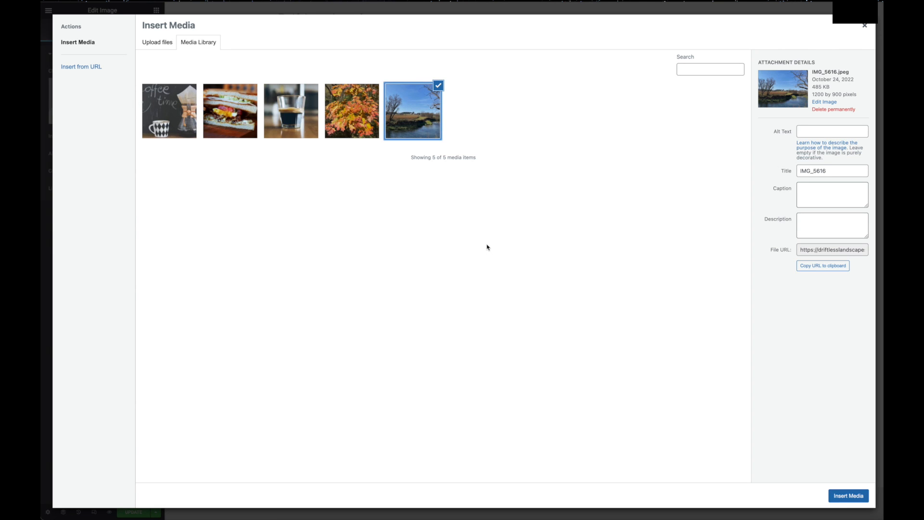
left_click(845, 493)
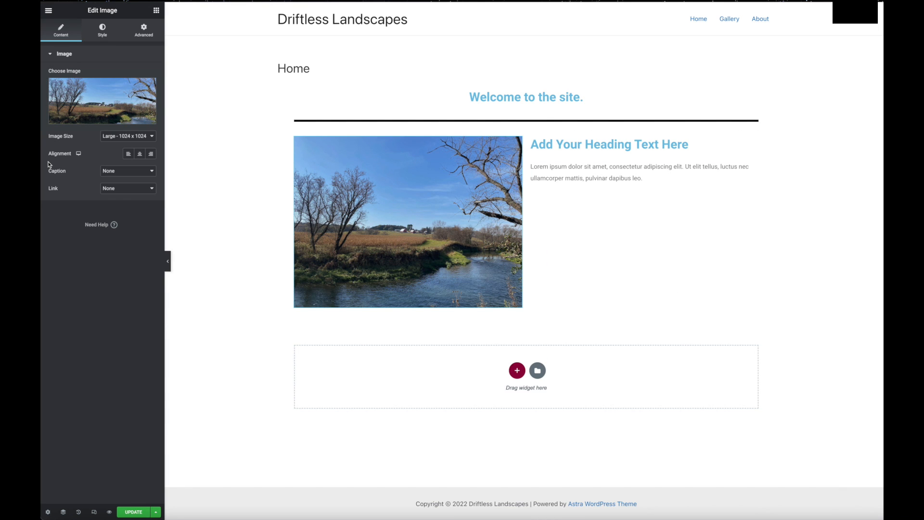
Step: Try the Thumbnail, Medium and Medium Large sizes on the river photo, and set it back to Large - 1024 x 1024
left_click(152, 137)
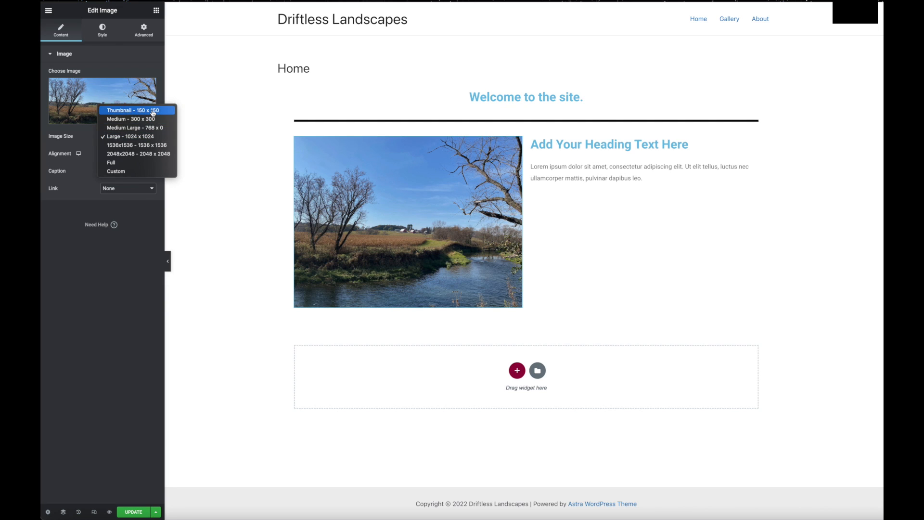
left_click(153, 111)
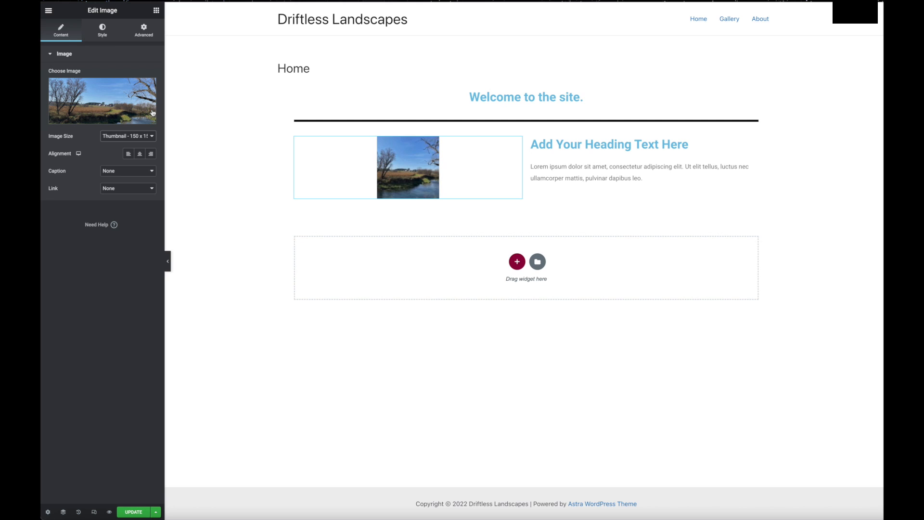
left_click(144, 137)
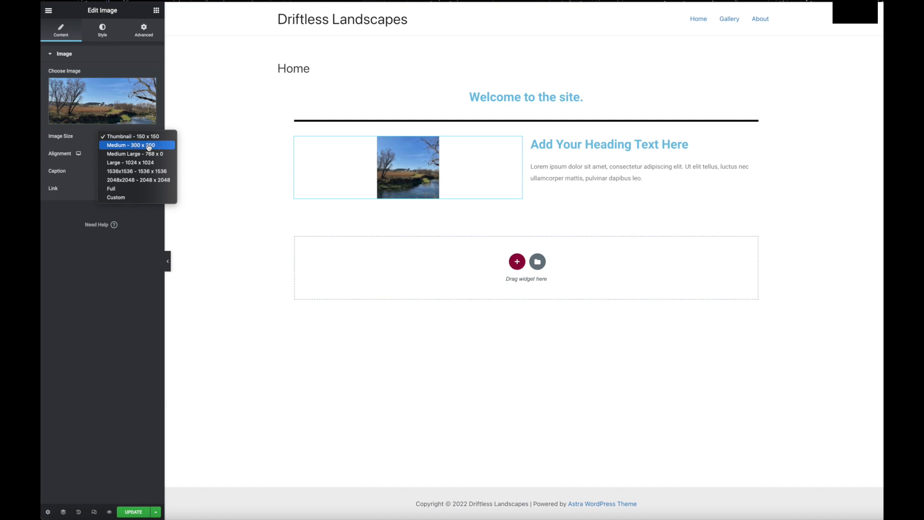
left_click(144, 145)
left_click(153, 138)
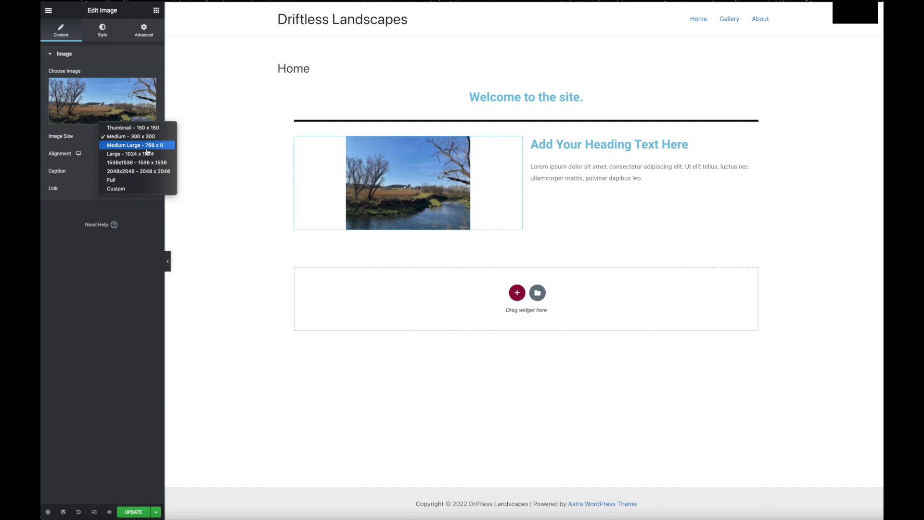
left_click(148, 152)
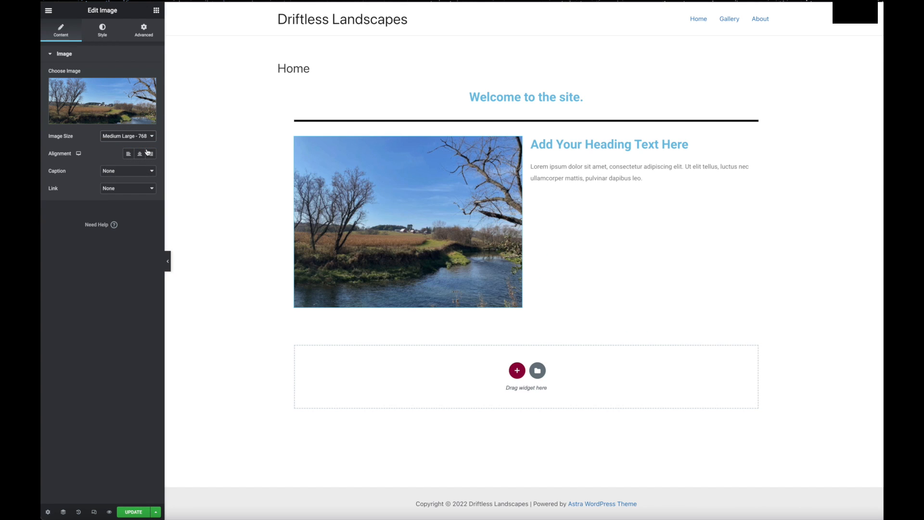
left_click(151, 137)
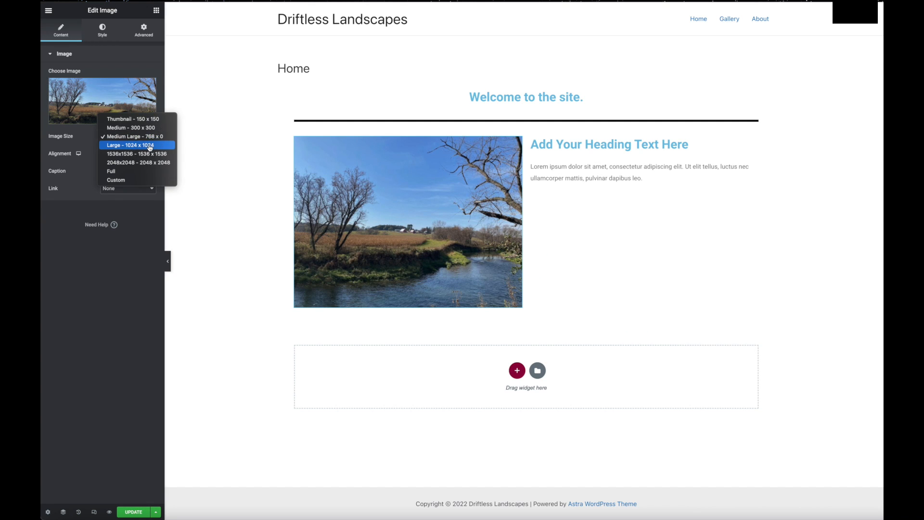
left_click(150, 146)
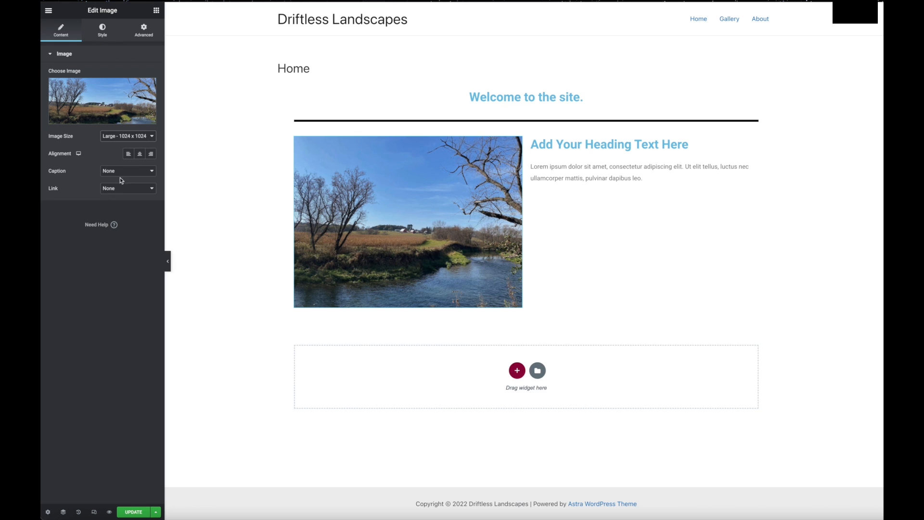
Step: Review the caption and link options available for the river photo
left_click(154, 171)
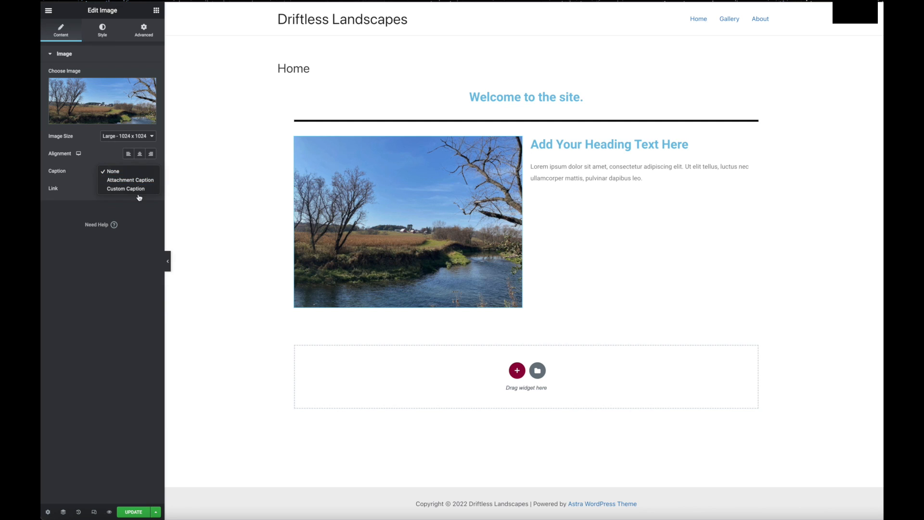
left_click(97, 150)
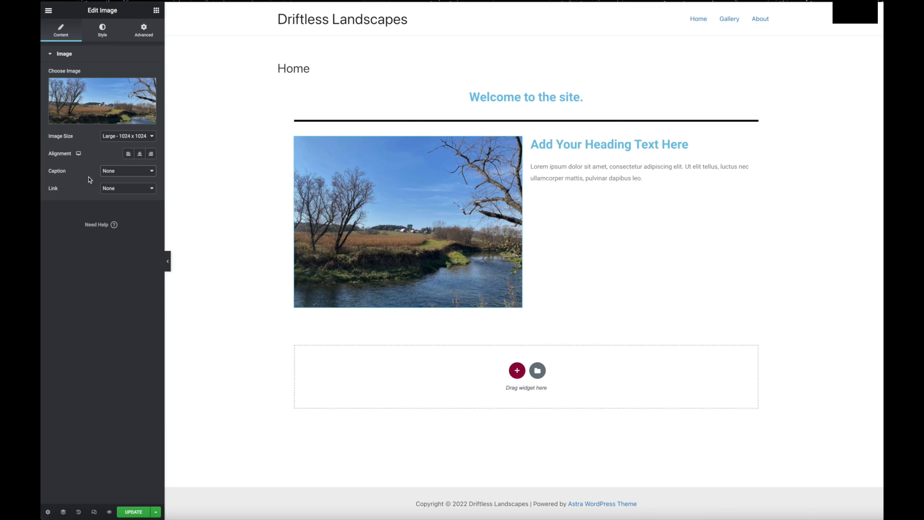
left_click(149, 189)
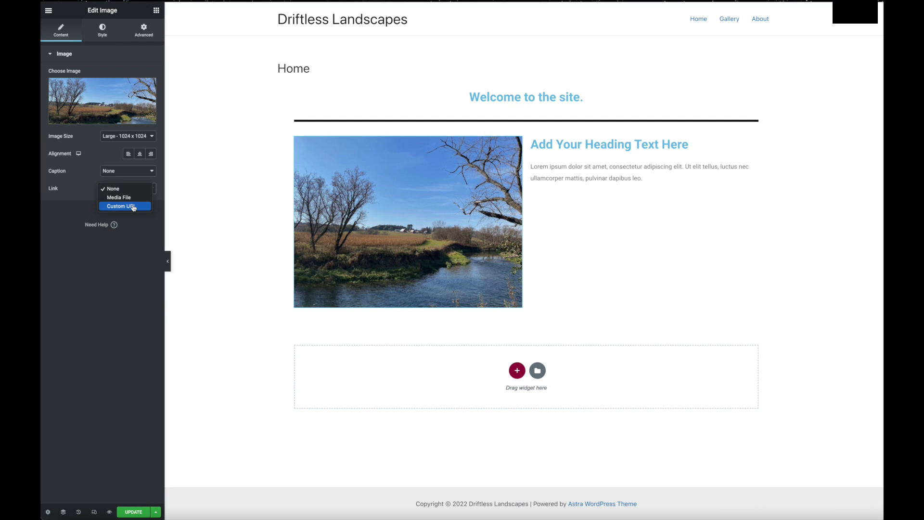
left_click(79, 182)
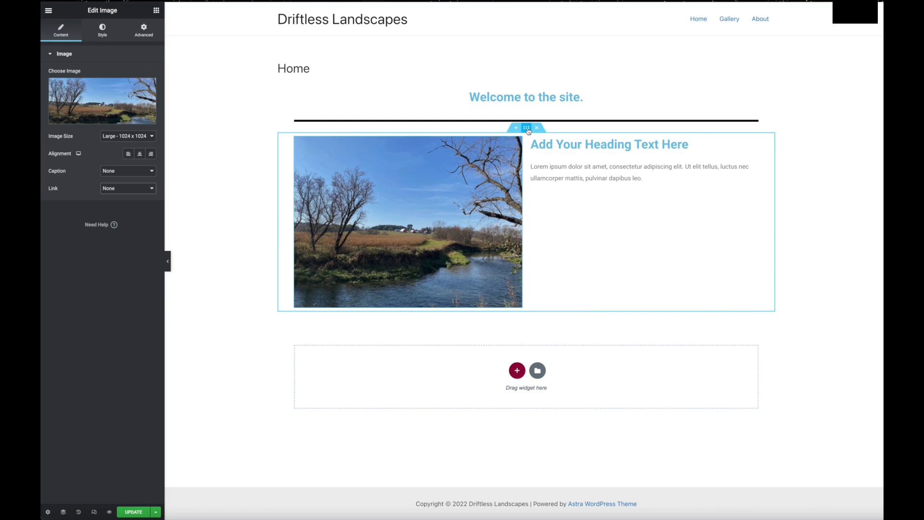
Step: Give the two-column section holding the photo and text a Solid border
left_click(527, 128)
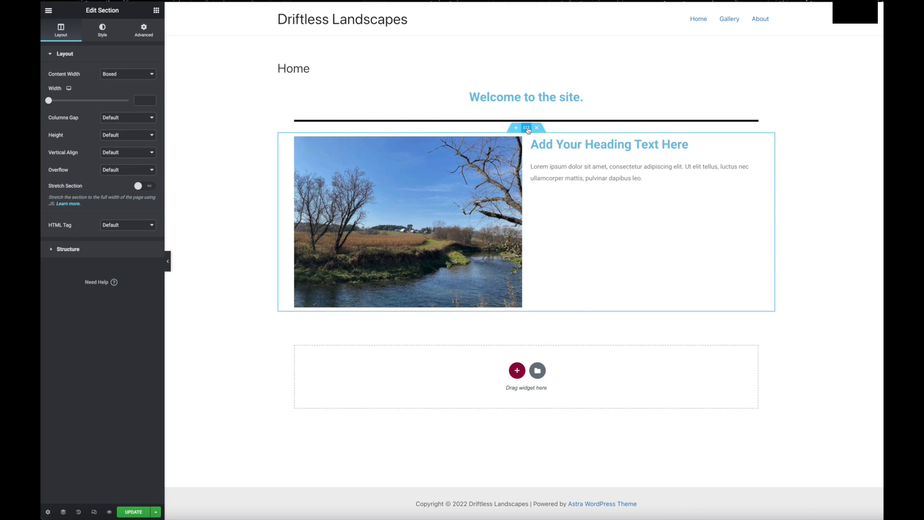
left_click(105, 31)
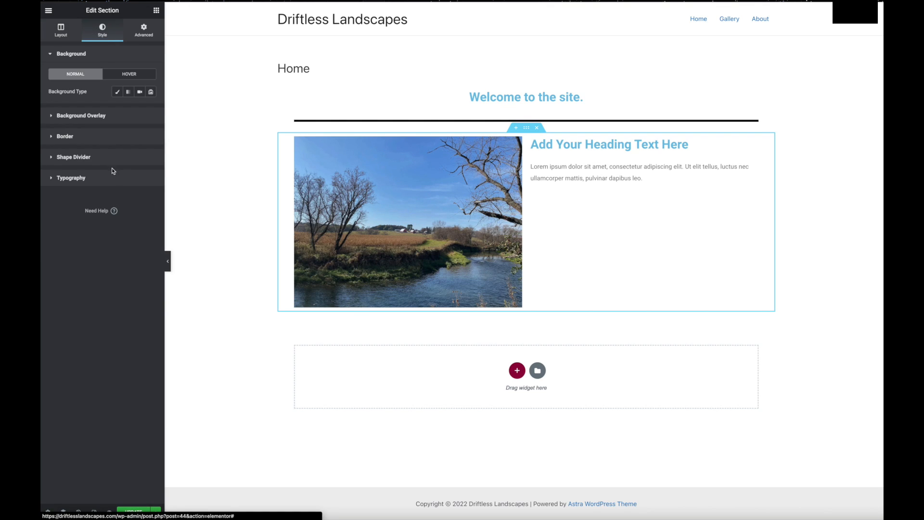
left_click(84, 137)
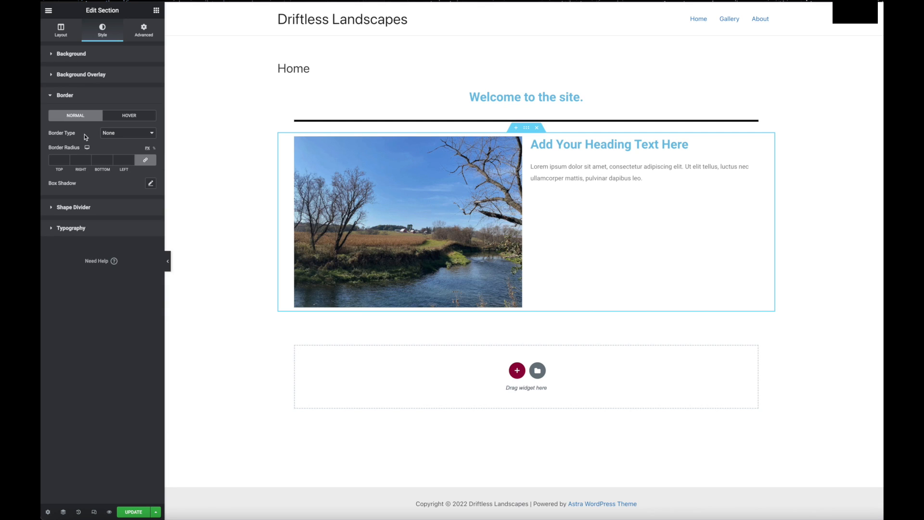
left_click(151, 134)
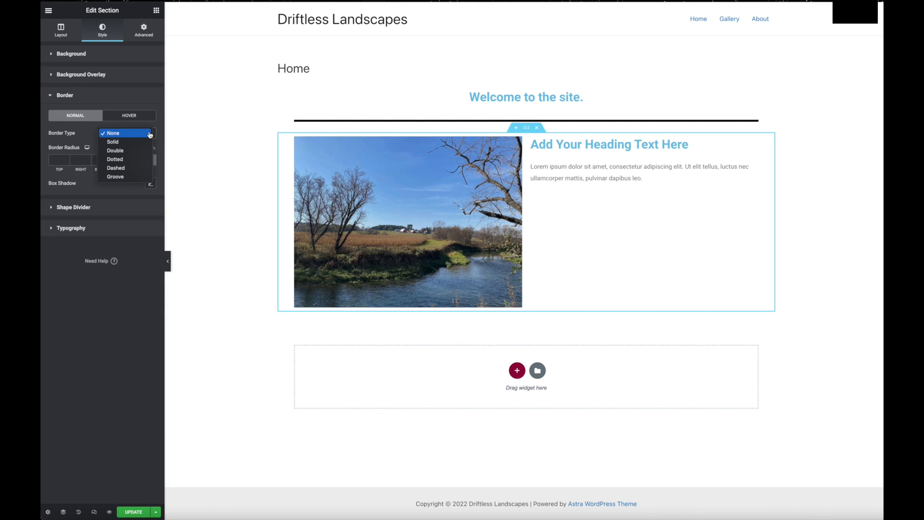
left_click(118, 143)
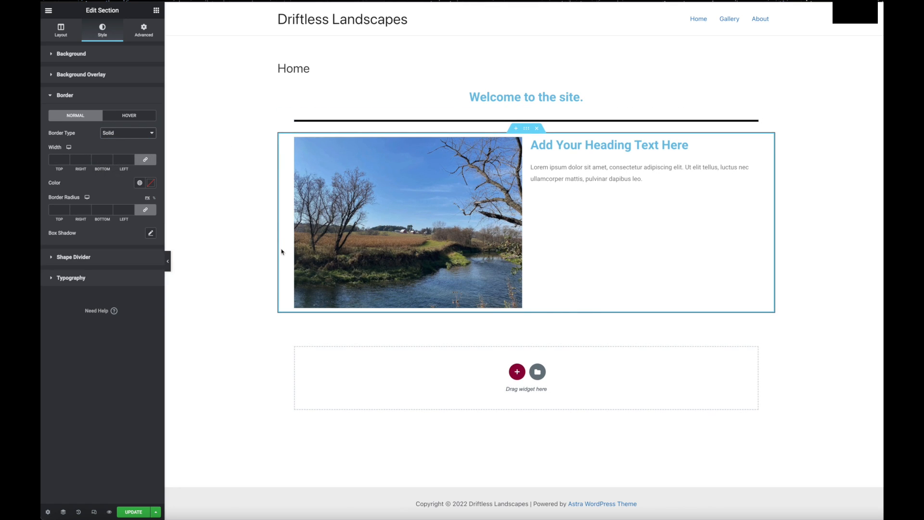
Step: Add a box shadow to the two-column section with horizontal offset -13 and vertical offset 11
left_click(150, 234)
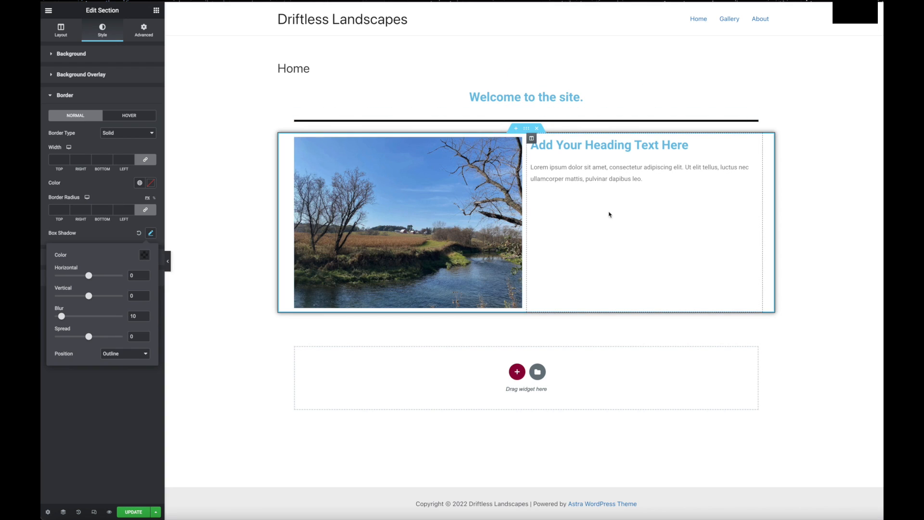
left_click(88, 276)
left_click_drag(89, 276, 93, 298)
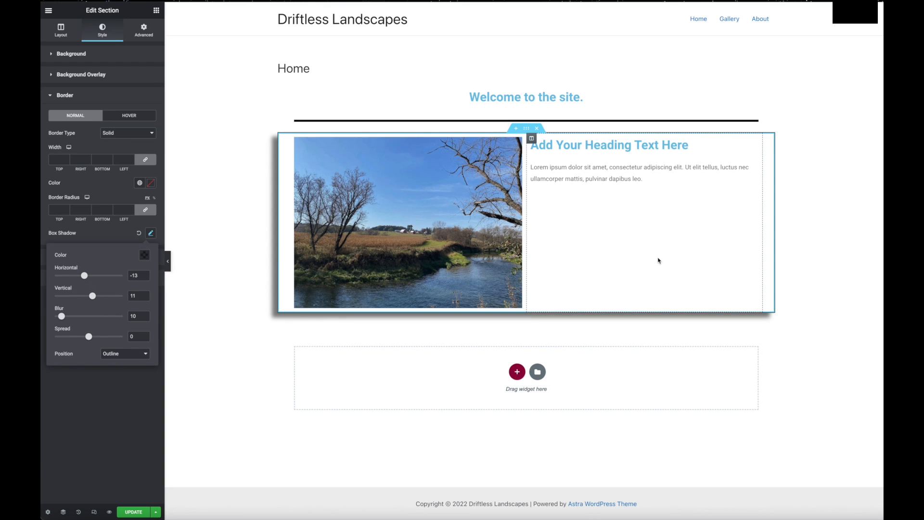
Step: Give the "Welcome to the site." heading section a Solid border
left_click(526, 80)
left_click(102, 29)
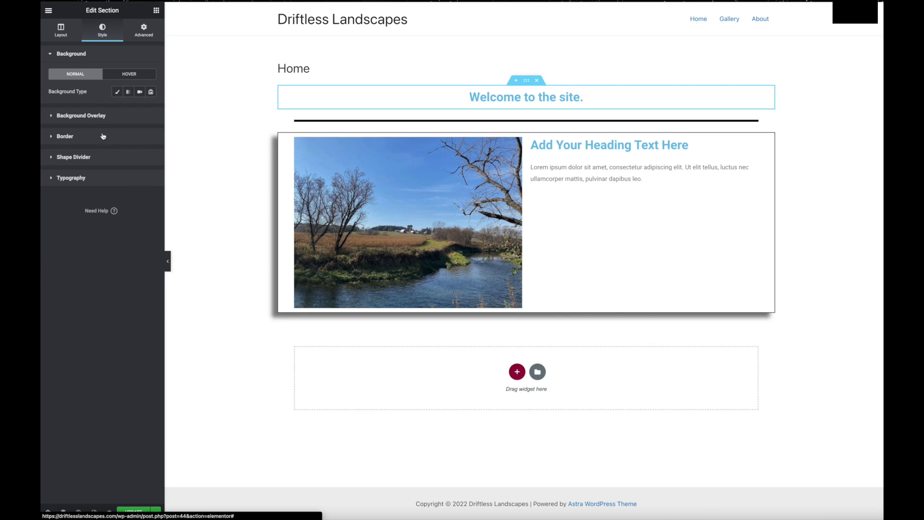
left_click(103, 136)
left_click(134, 134)
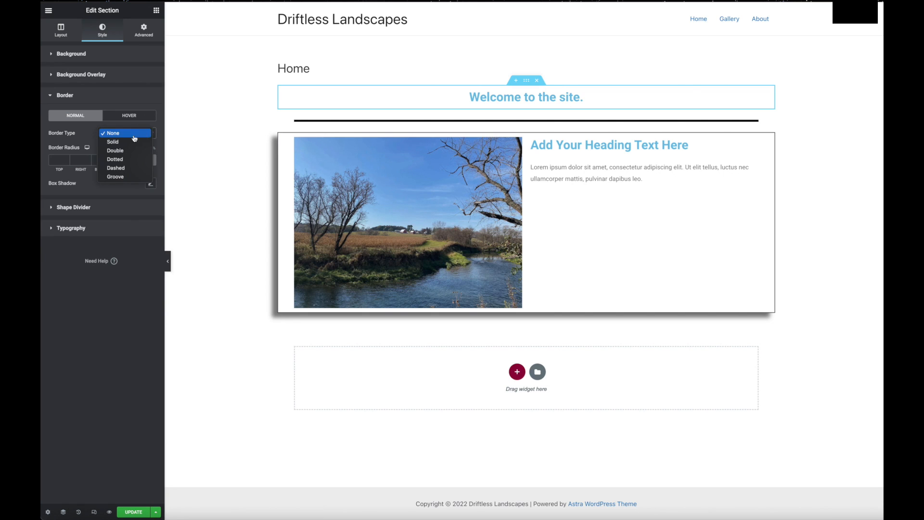
left_click(124, 142)
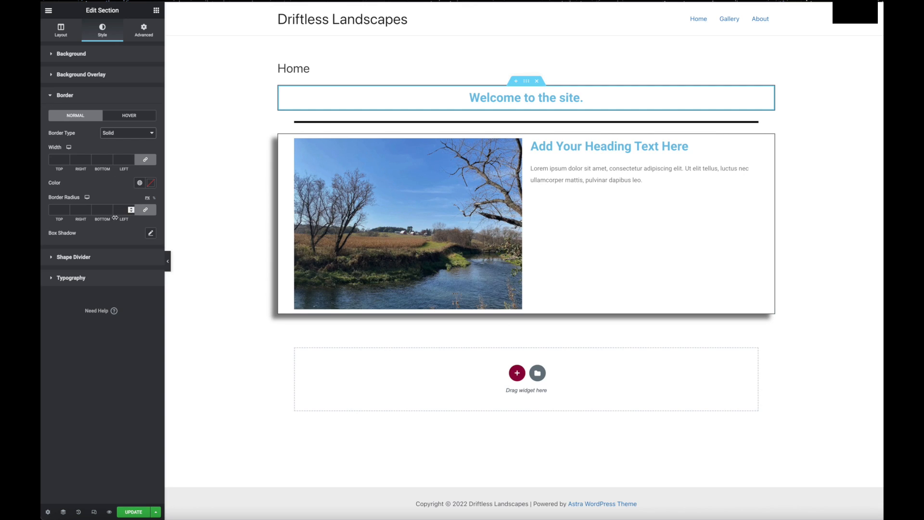
Step: Add a box shadow to the welcome heading section with horizontal offset -10 and vertical offset 7
left_click(149, 233)
left_click_drag(88, 275, 91, 298)
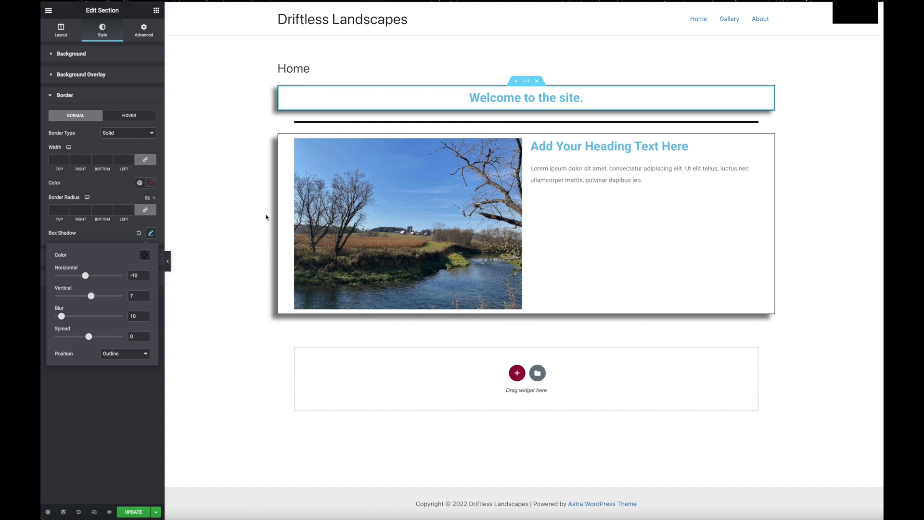
left_click(113, 403)
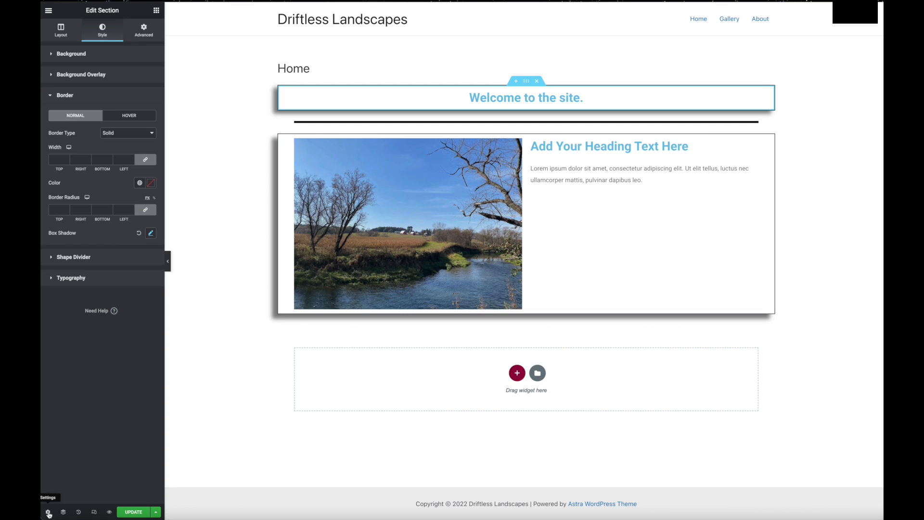
Step: Set the Home page's layout to Elementor Canvas in the page settings
left_click(49, 513)
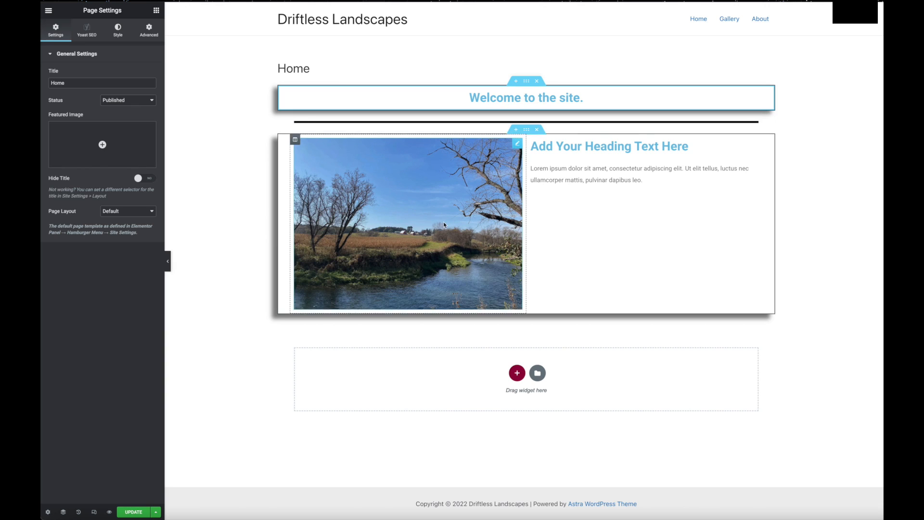
left_click(152, 211)
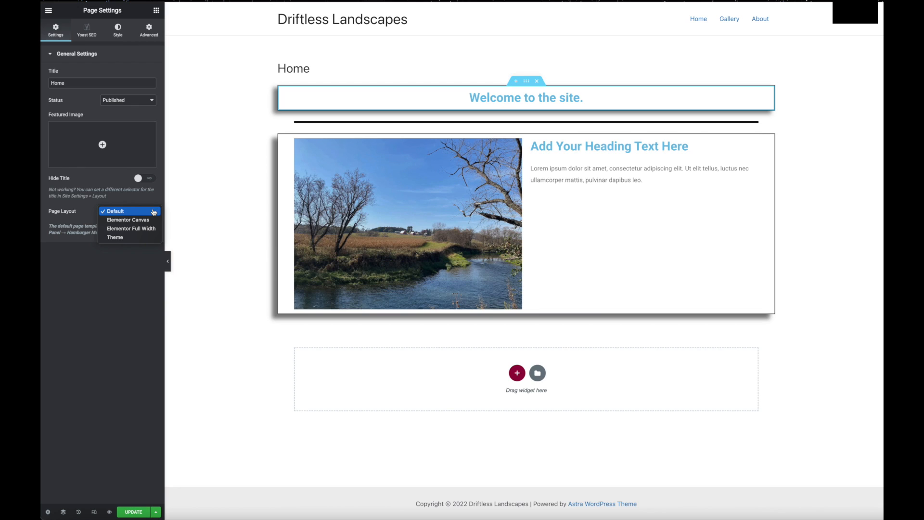
left_click(128, 221)
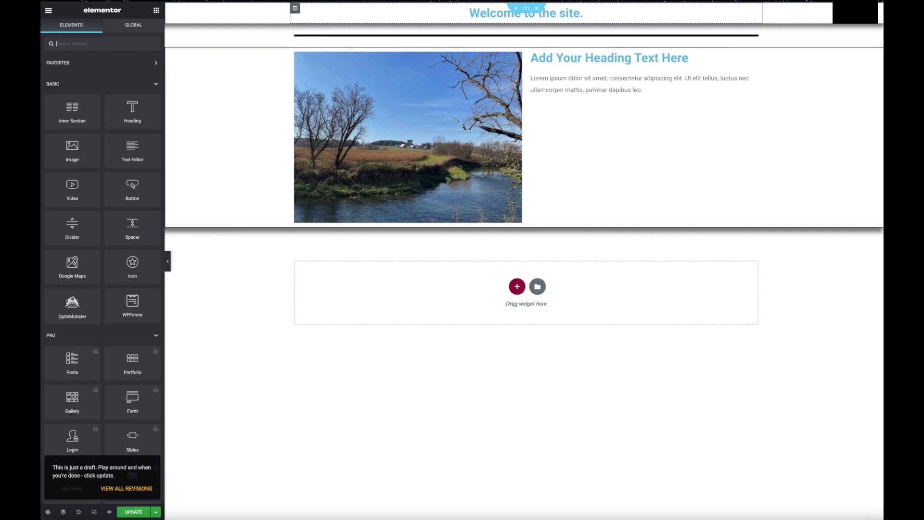
Step: Change the Home page's layout to Elementor Full Width in the page settings
left_click(47, 512)
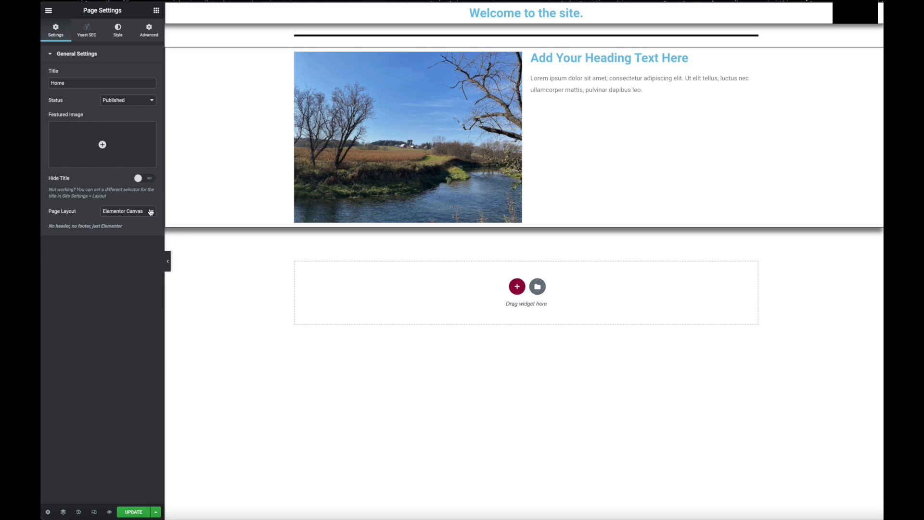
left_click(150, 212)
left_click(144, 220)
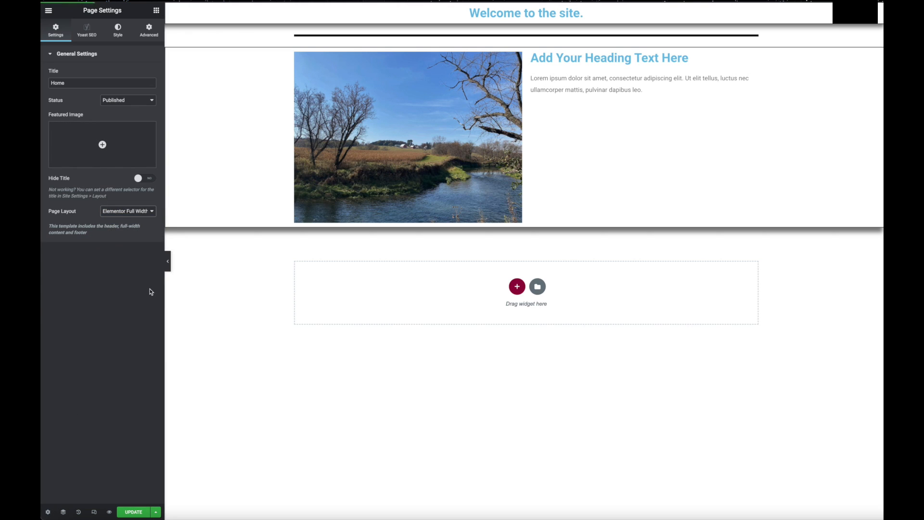
left_click(152, 210)
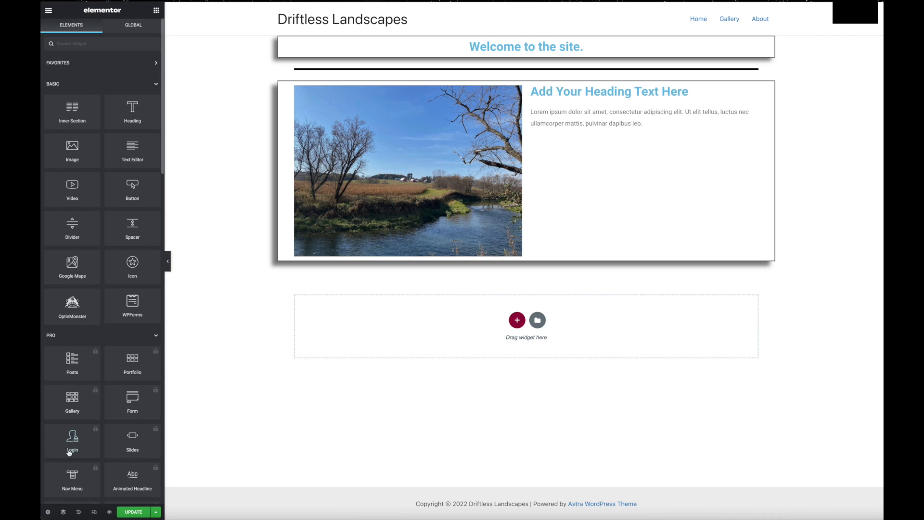
Step: Set the site's global Primary color to black (#000000) in the site settings
left_click(48, 10)
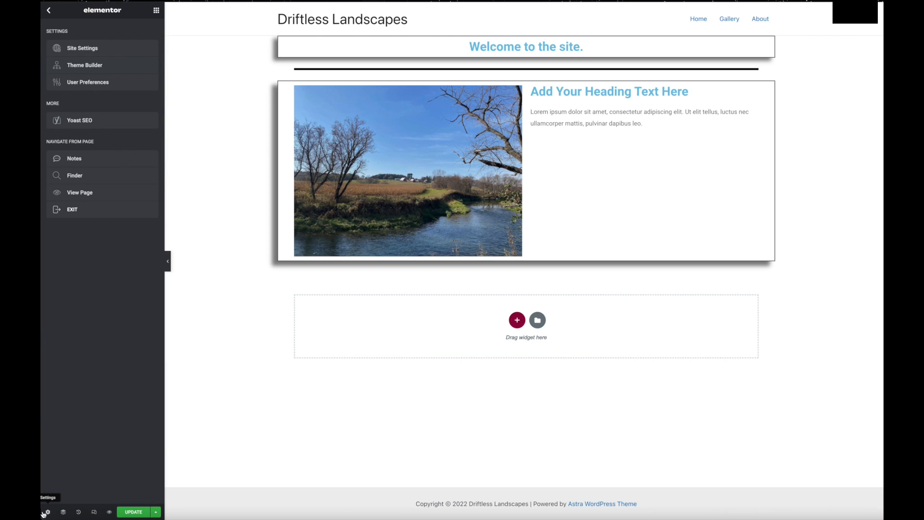
left_click(48, 9)
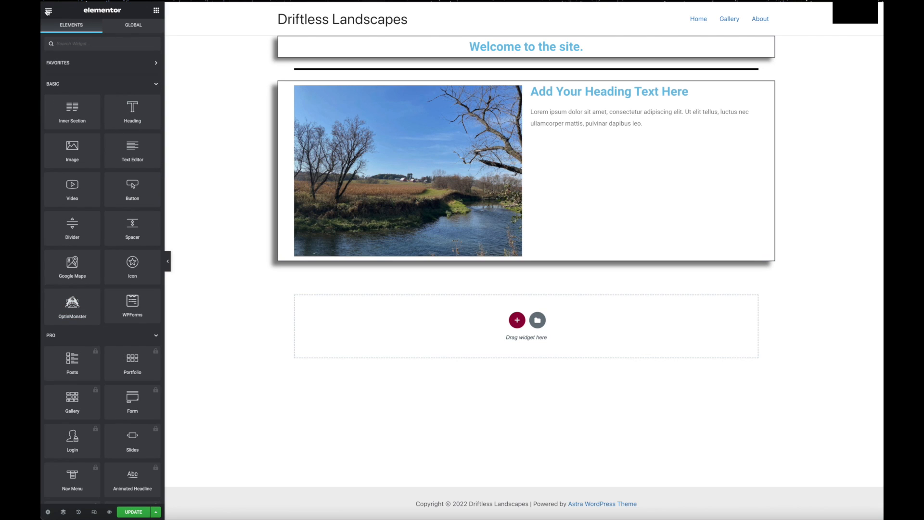
left_click(49, 10)
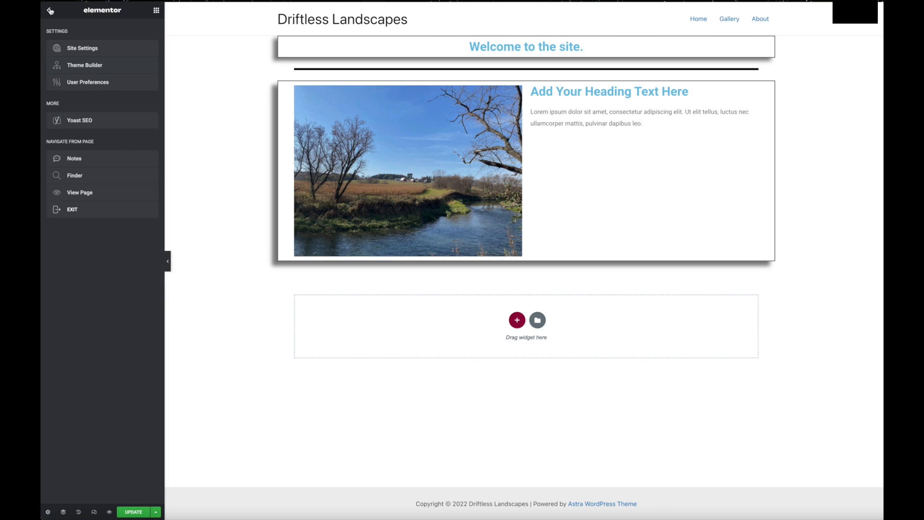
left_click(85, 51)
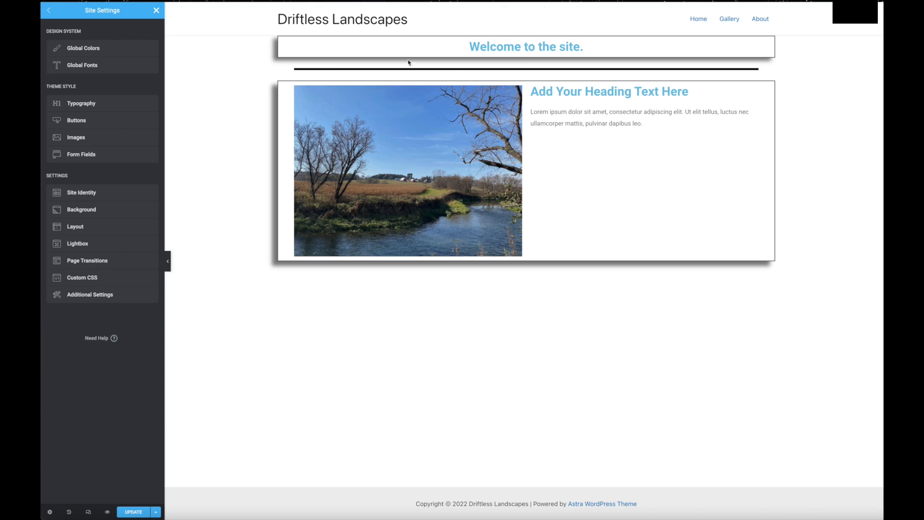
left_click(78, 49)
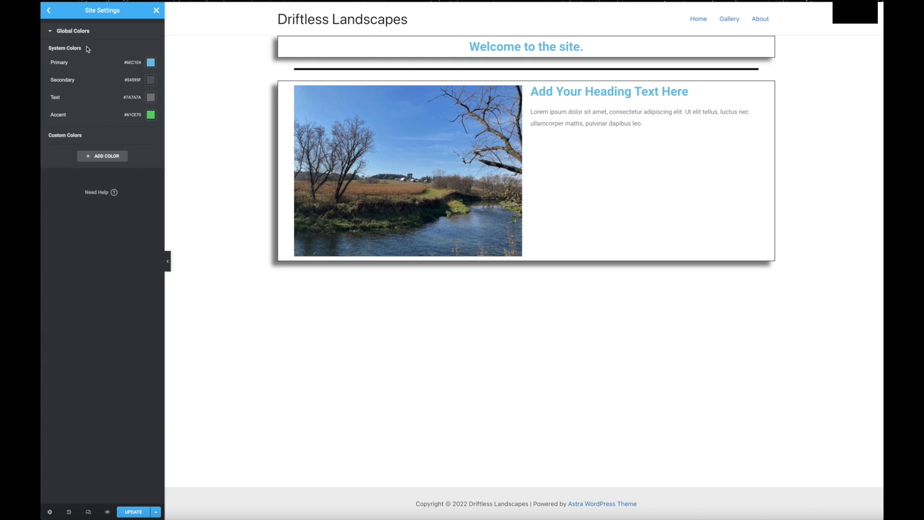
left_click(150, 63)
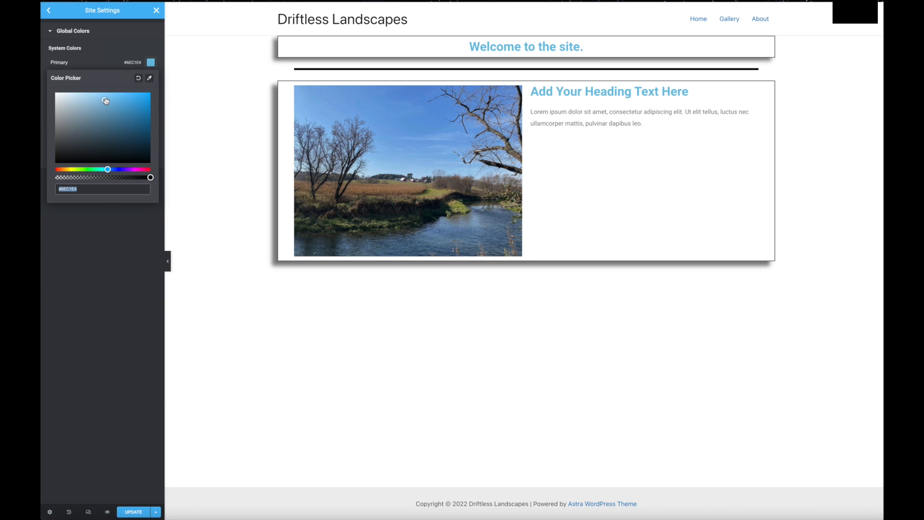
mouse_move(105, 101)
left_mouse_down()
mouse_move(87, 113)
mouse_move(67, 161)
mouse_move(46, 172)
left_mouse_up()
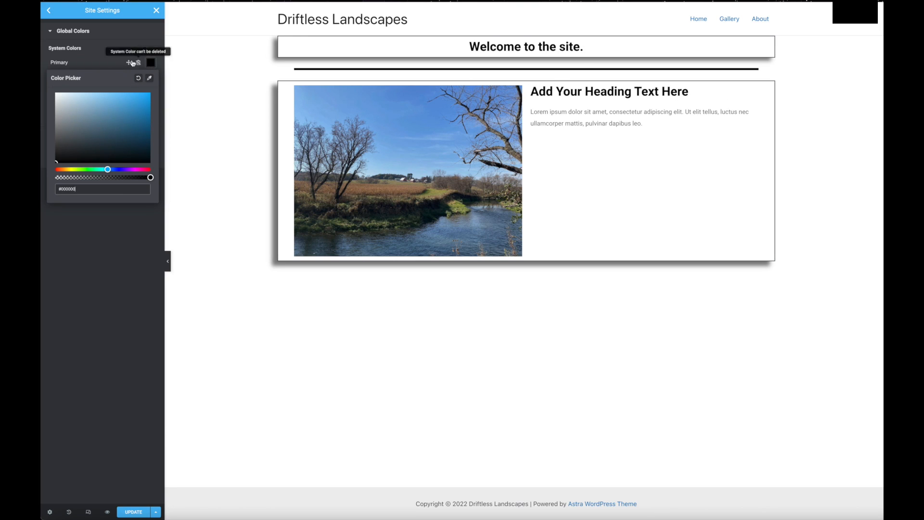
left_click(116, 56)
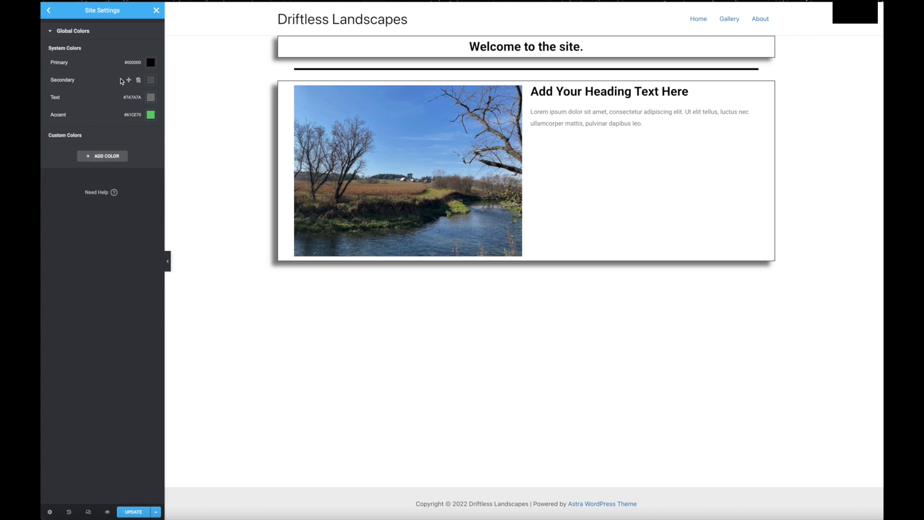
Step: Set the global Text color to dark gray #353535 and save the site settings
left_click(150, 97)
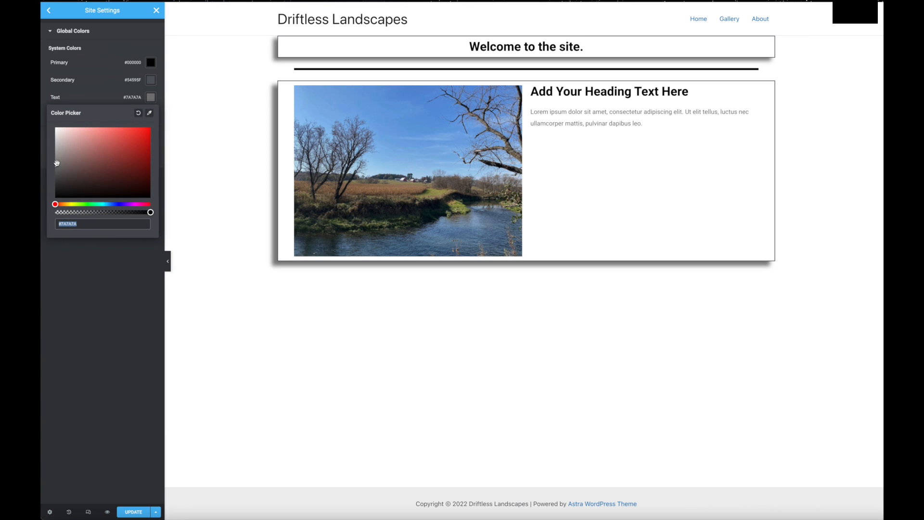
left_click_drag(52, 165, 54, 185)
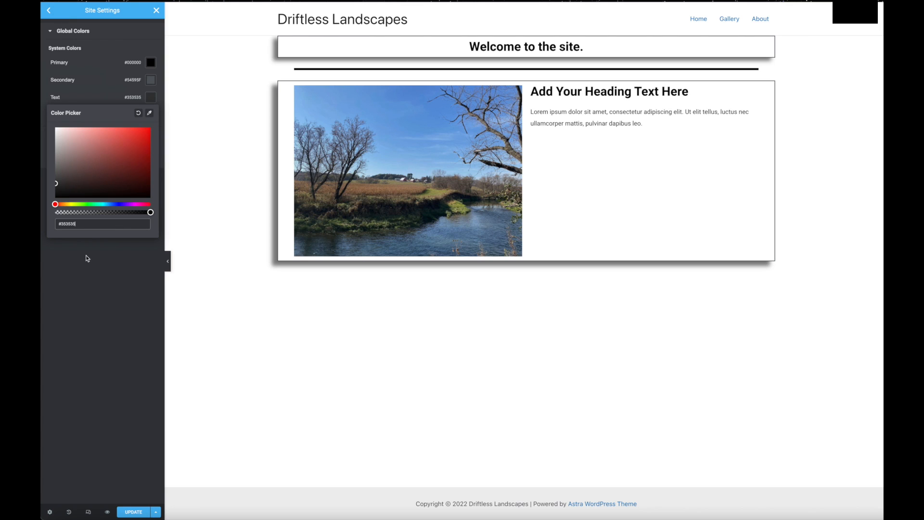
left_click(137, 512)
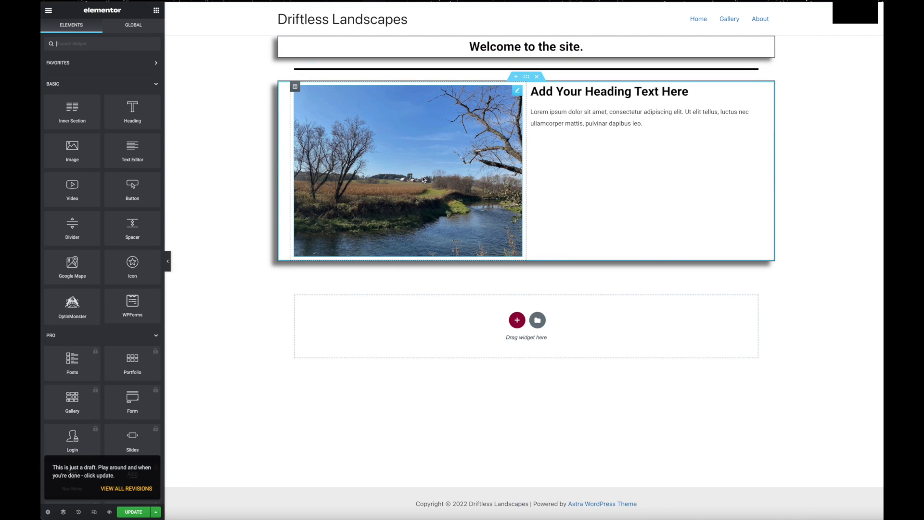
Step: Duplicate the river image and text section twice to stack three identical sections
right_click(527, 78)
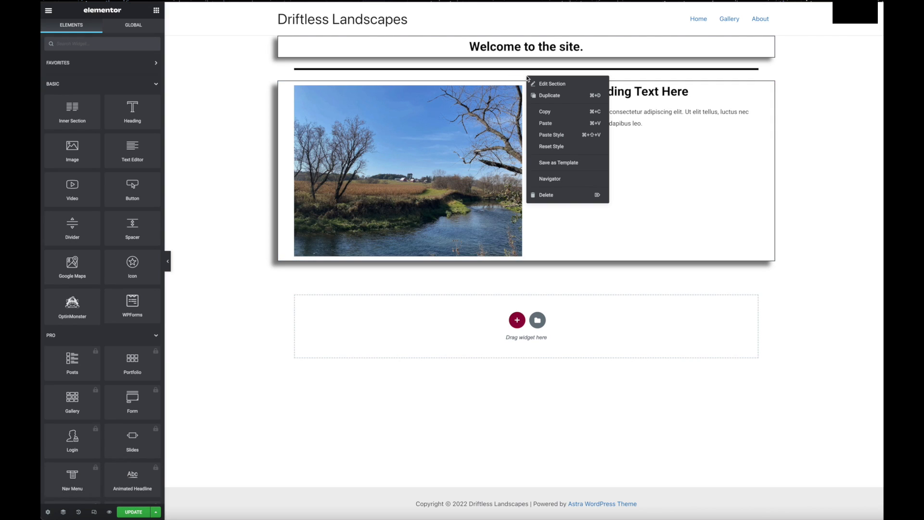
left_click(549, 95)
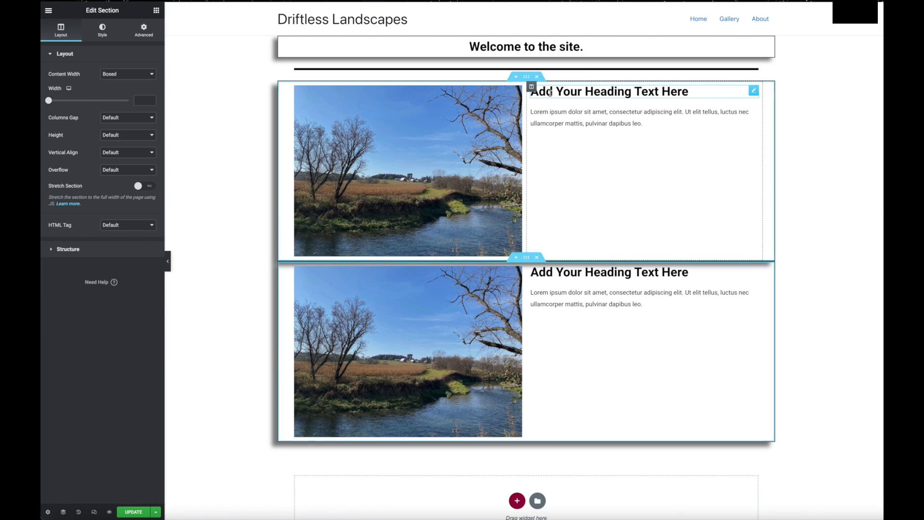
right_click(526, 263)
left_click(548, 274)
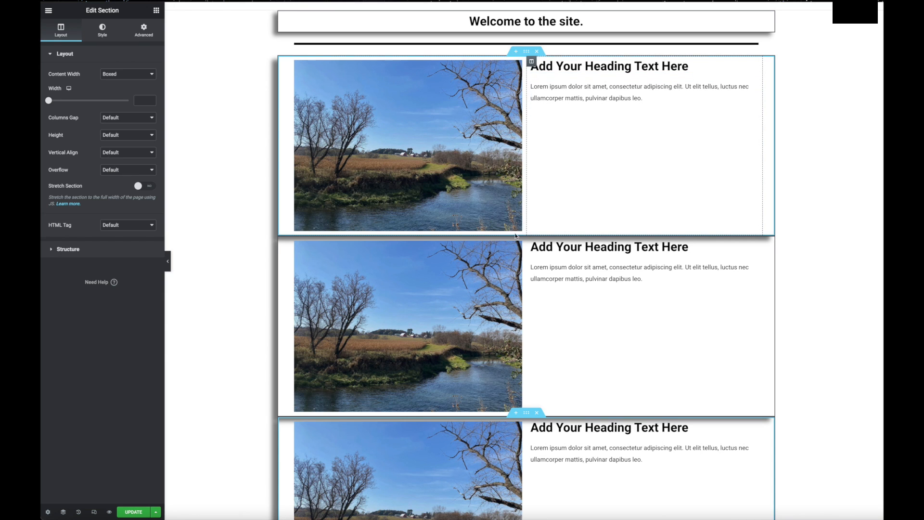
Step: Swap the columns of the middle section so the heading and text come before the river image
scroll(432, 338, "down", 2)
scroll(432, 338, "up", 1)
scroll(432, 340, "up", 1)
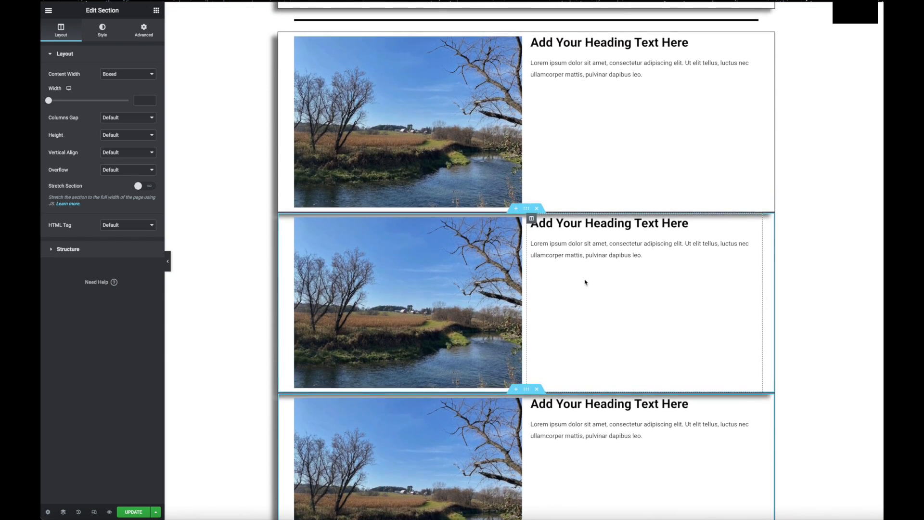
left_click(532, 220)
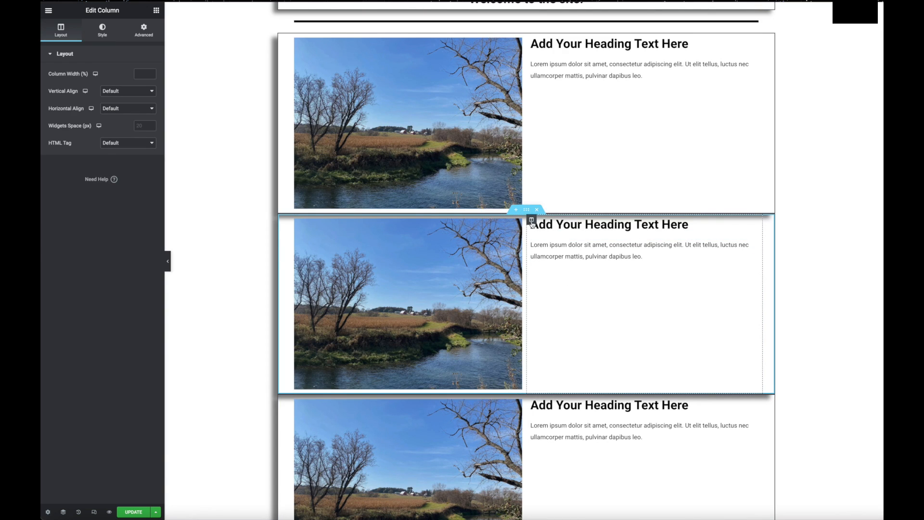
left_click_drag(532, 220, 267, 223)
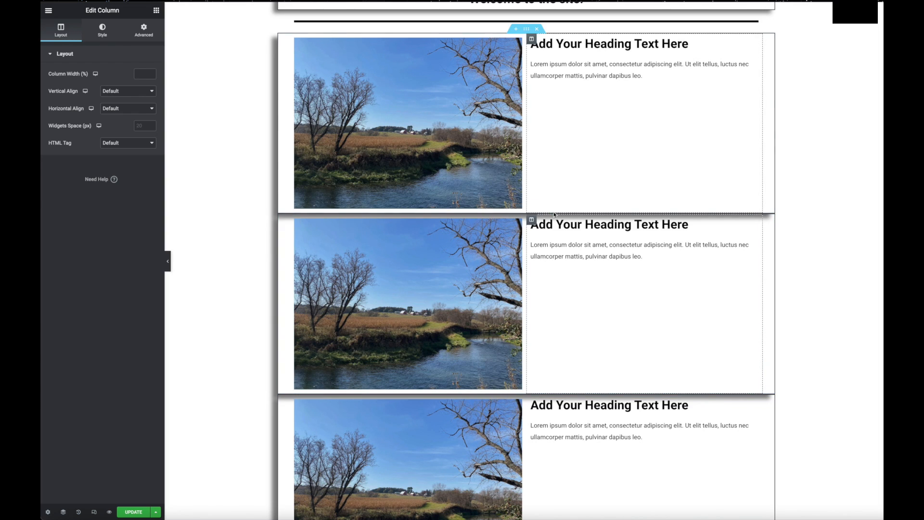
left_click_drag(533, 221, 364, 225)
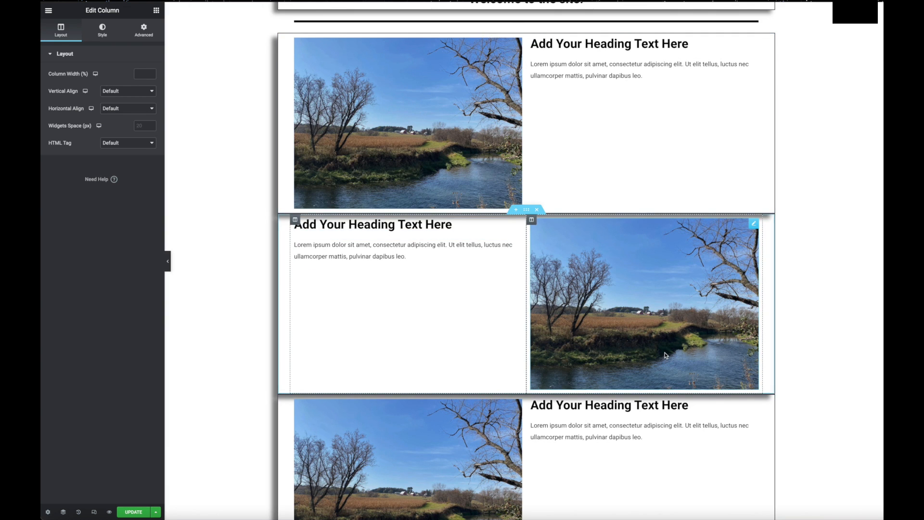
Step: Add a section with three equal columns below the last image section and slightly narrow its middle column
scroll(665, 355, "down", 1)
scroll(665, 354, "down", 2)
scroll(665, 355, "up", 4)
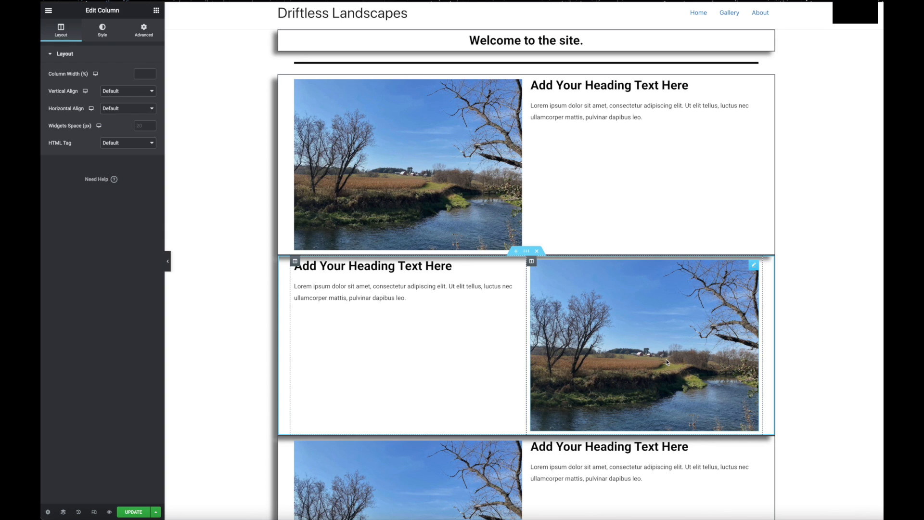
scroll(680, 313, "down", 6)
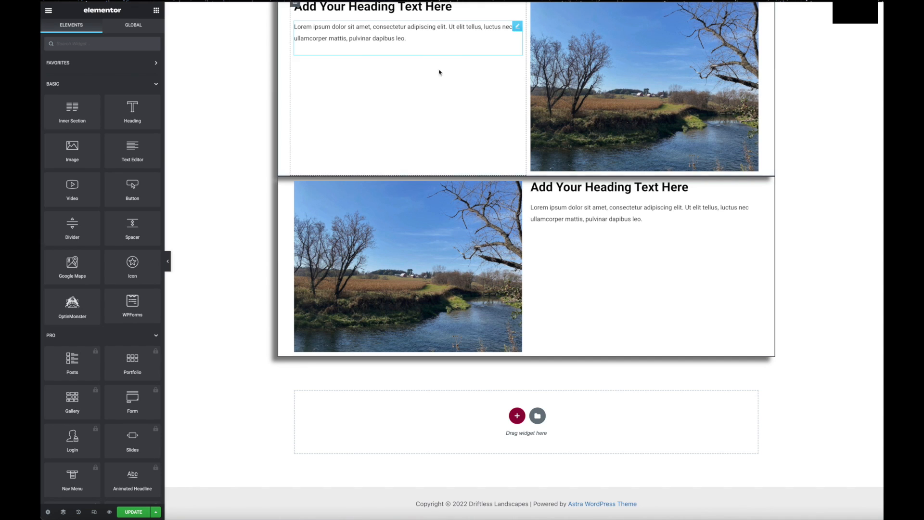
left_click(517, 415)
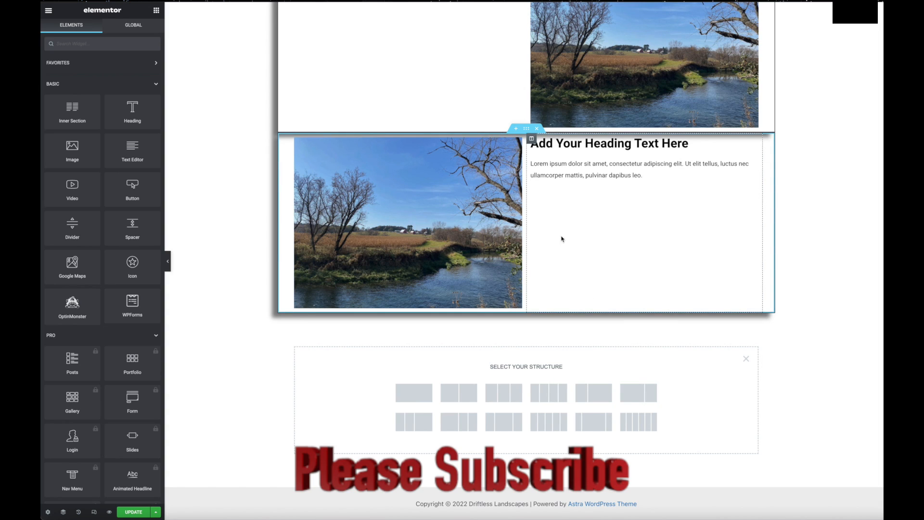
left_click(503, 393)
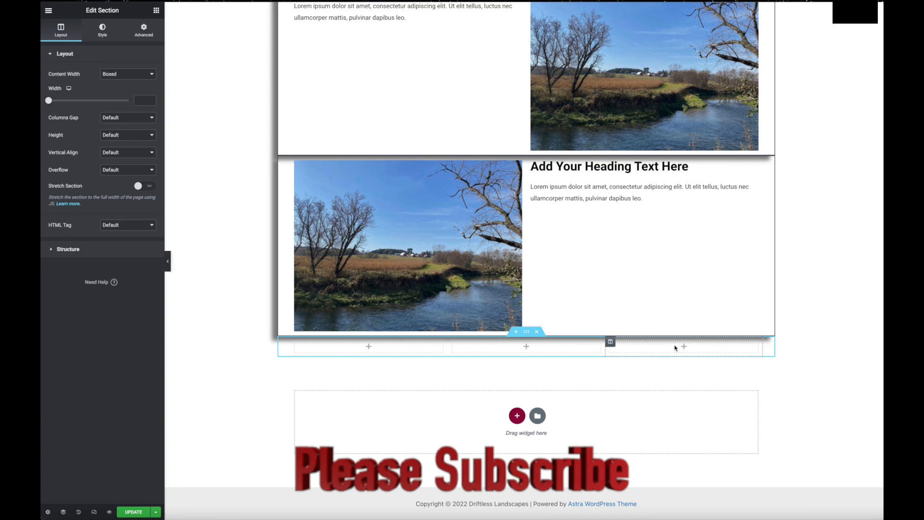
mouse_move(604, 346)
left_mouse_down()
mouse_move(495, 346)
mouse_move(598, 346)
left_mouse_up()
Step: Place a Video widget in the new section's first column and a Button widget in its middle column
left_click(156, 11)
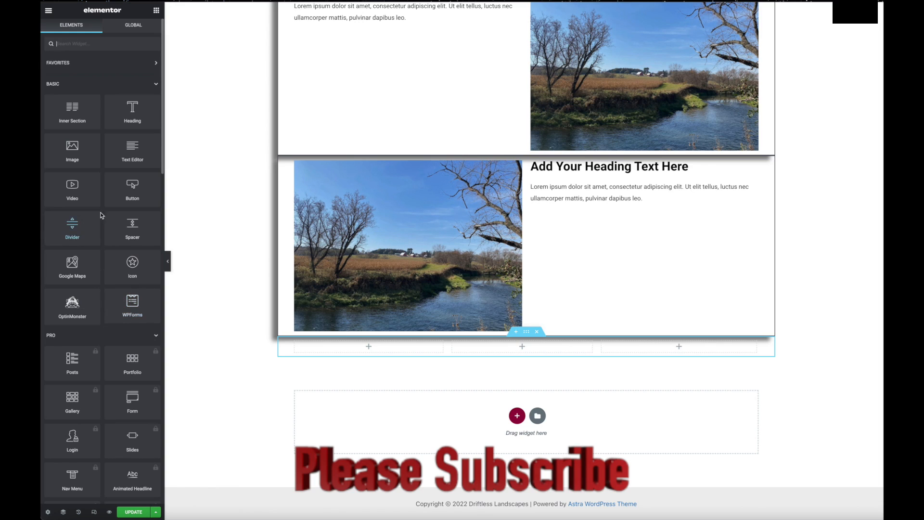
left_click_drag(71, 187, 368, 350)
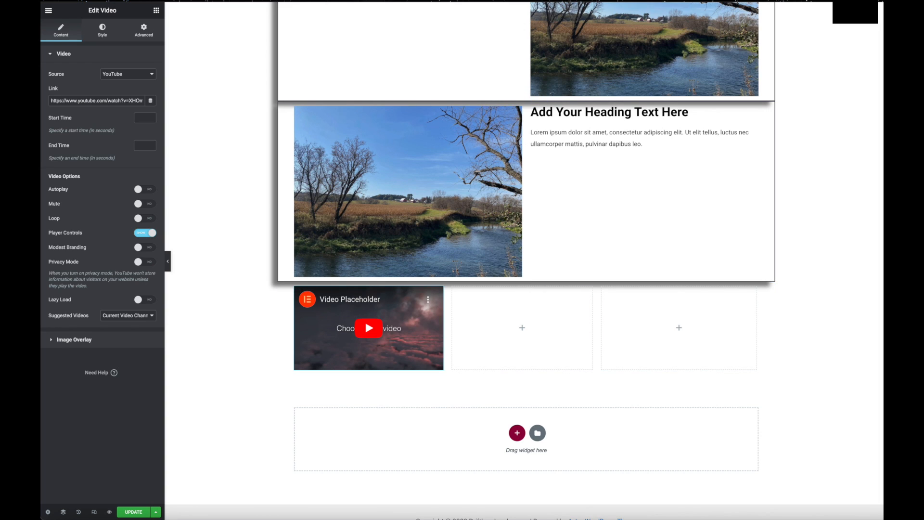
left_click(156, 10)
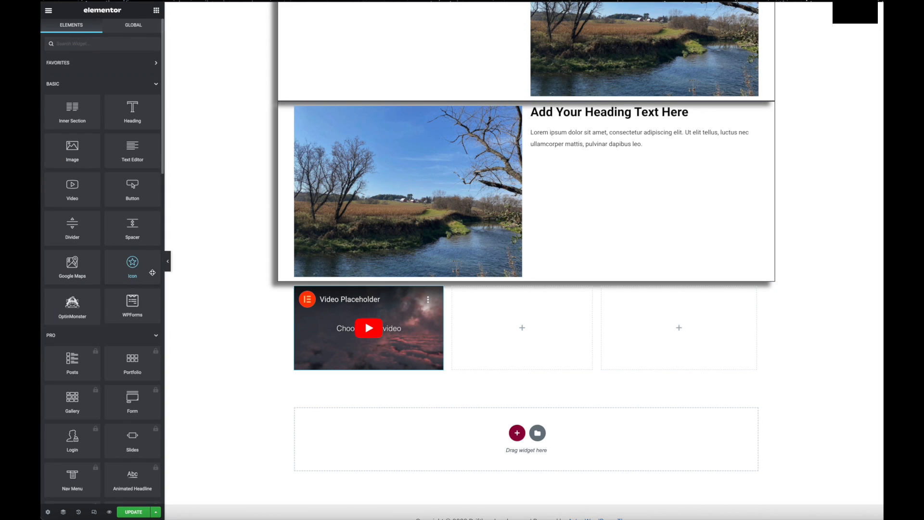
left_click_drag(139, 192, 466, 329)
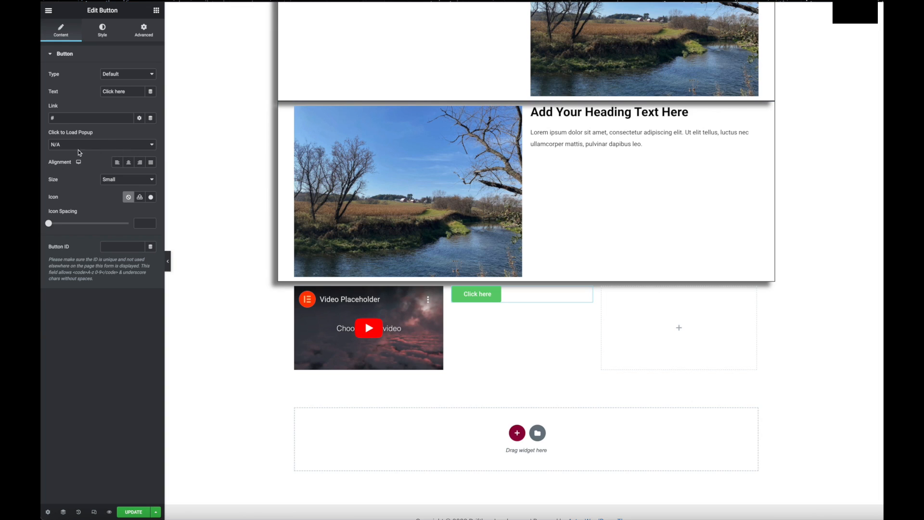
Step: Justify the "Click here" button across its column and set its background color to a vivid blue
left_click(152, 164)
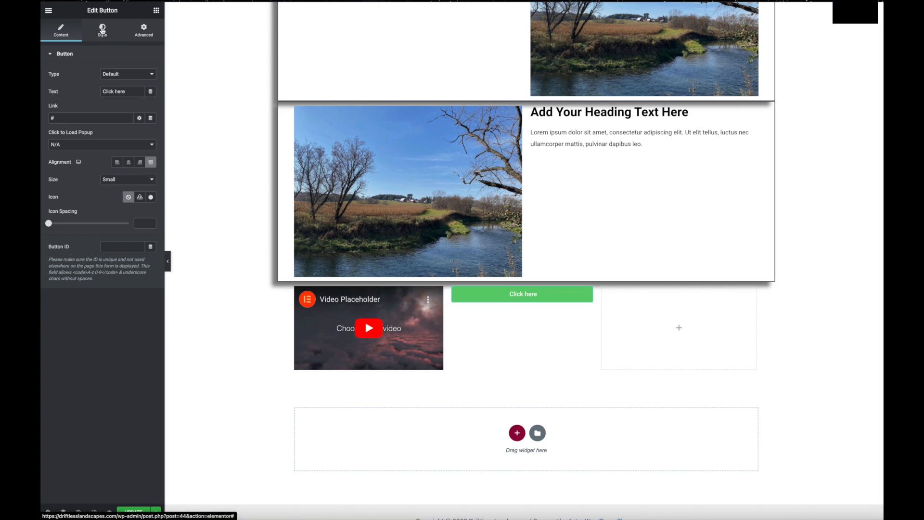
left_click(102, 30)
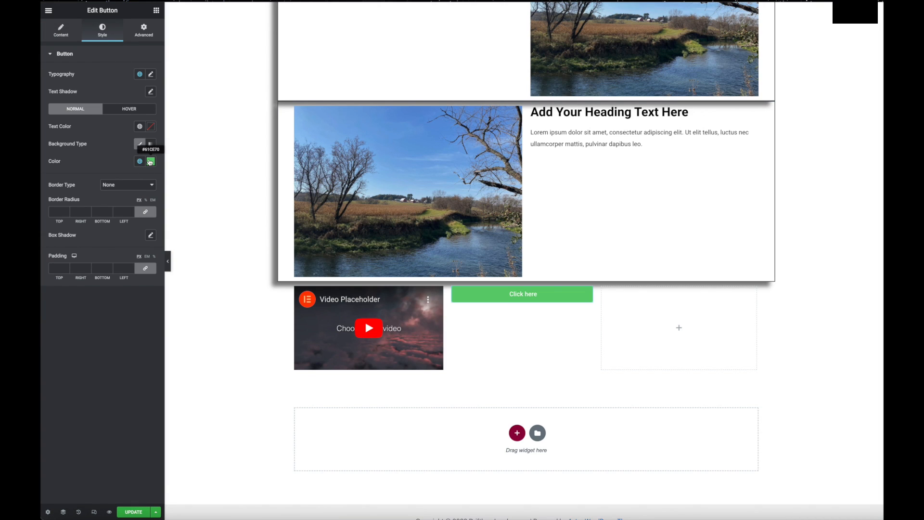
left_click(151, 161)
left_click(116, 268)
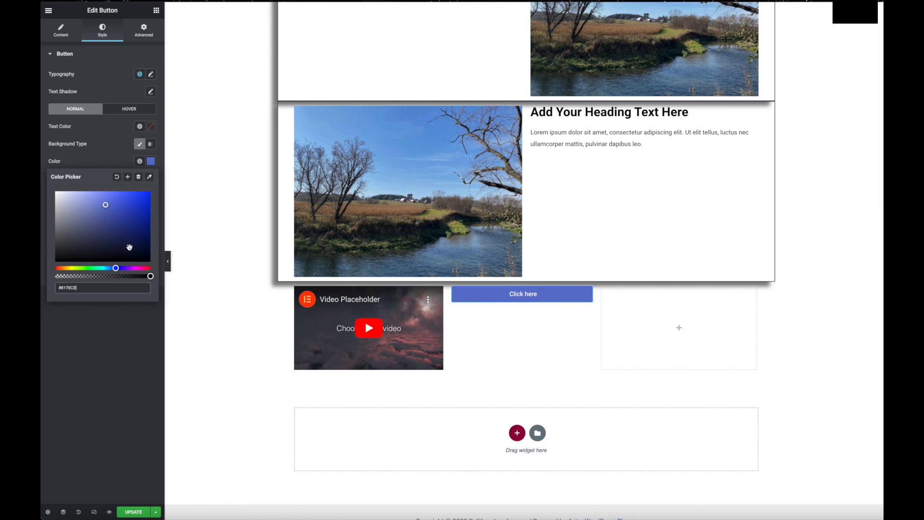
left_click(146, 200)
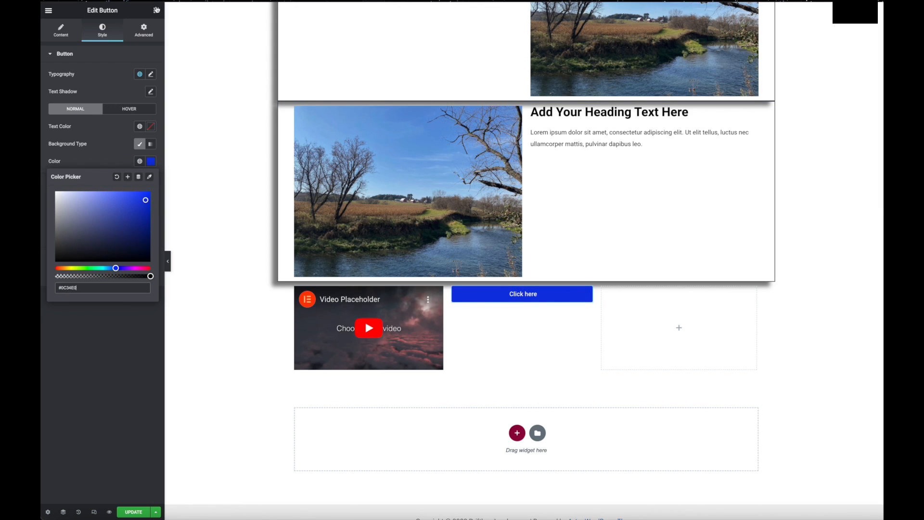
Step: Add an Image widget above the "Click here" button and fill it with the autumn leaves photo IMG_5623.jpeg from the media library
left_click(156, 10)
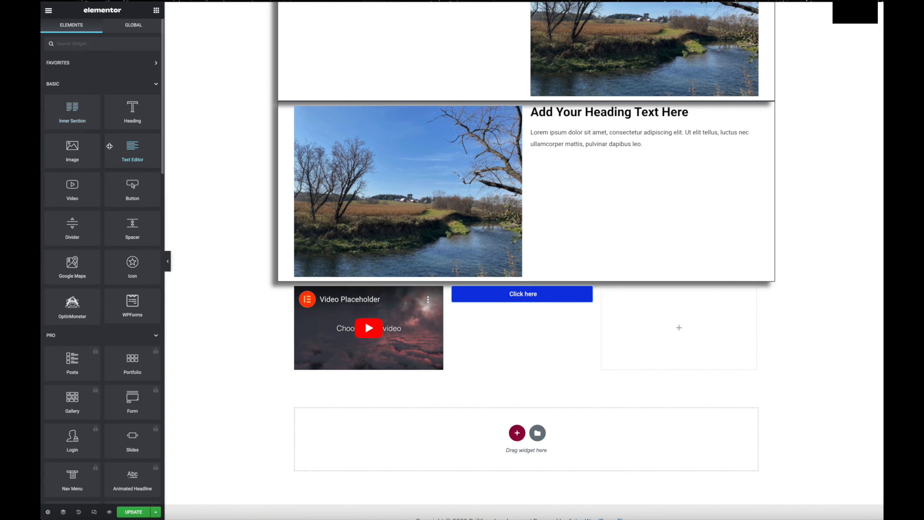
left_click_drag(72, 152, 534, 291)
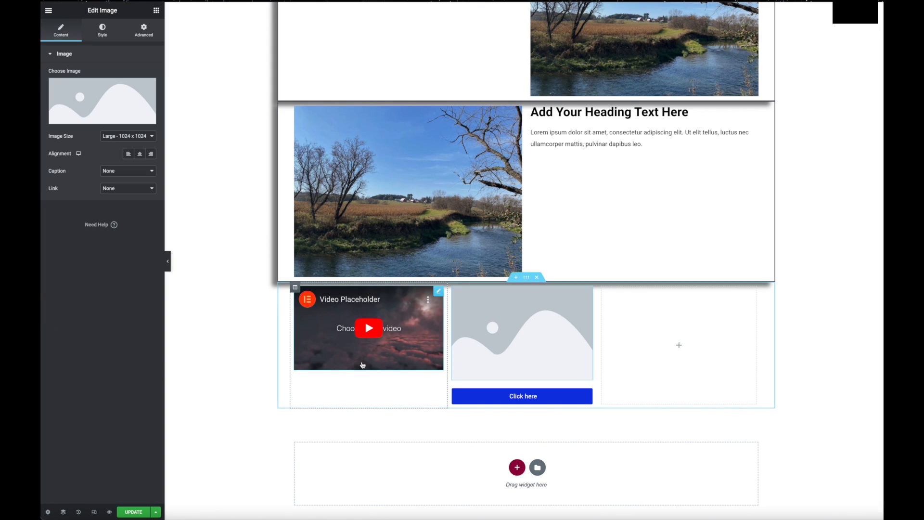
left_click(108, 100)
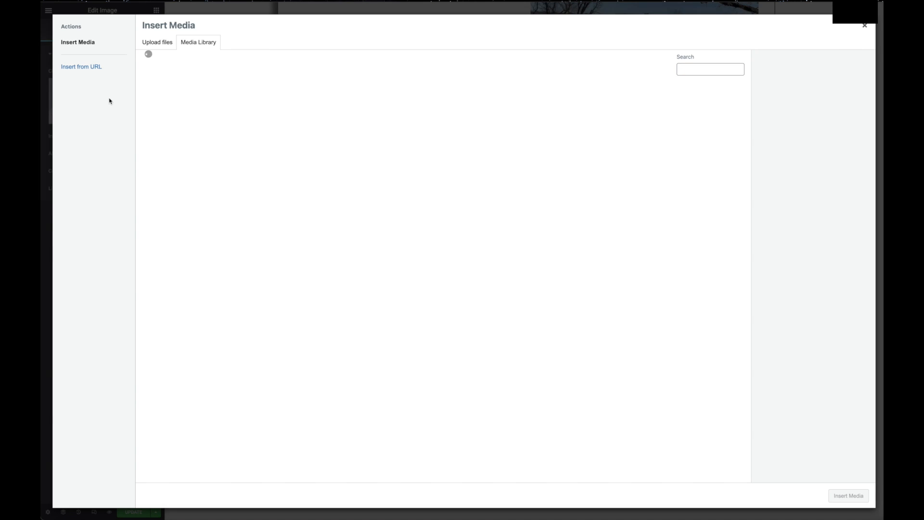
left_click(361, 129)
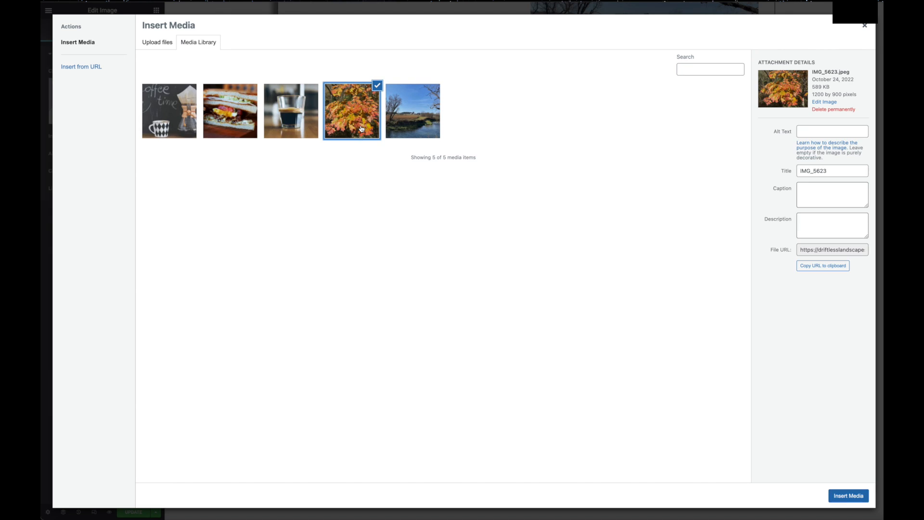
left_click(849, 495)
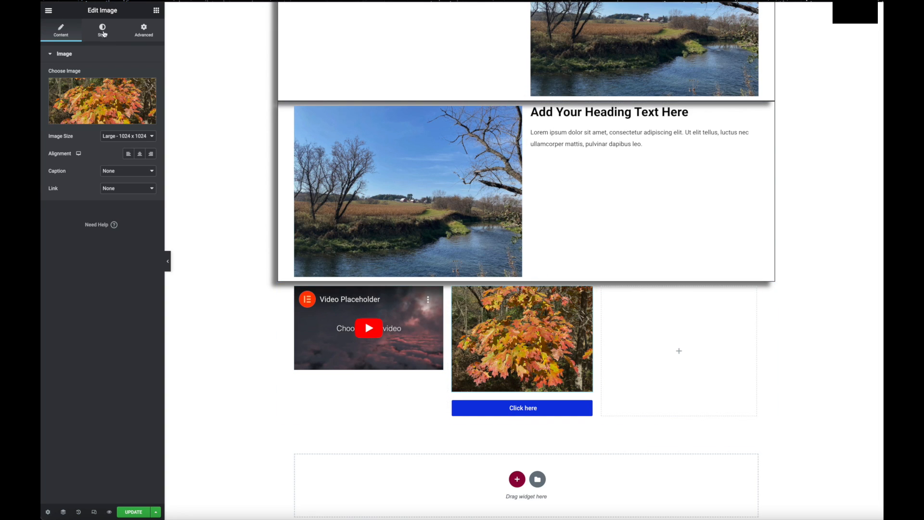
Step: Set the autumn leaves image's max width to 100 and its height to 144 px
left_click(103, 32)
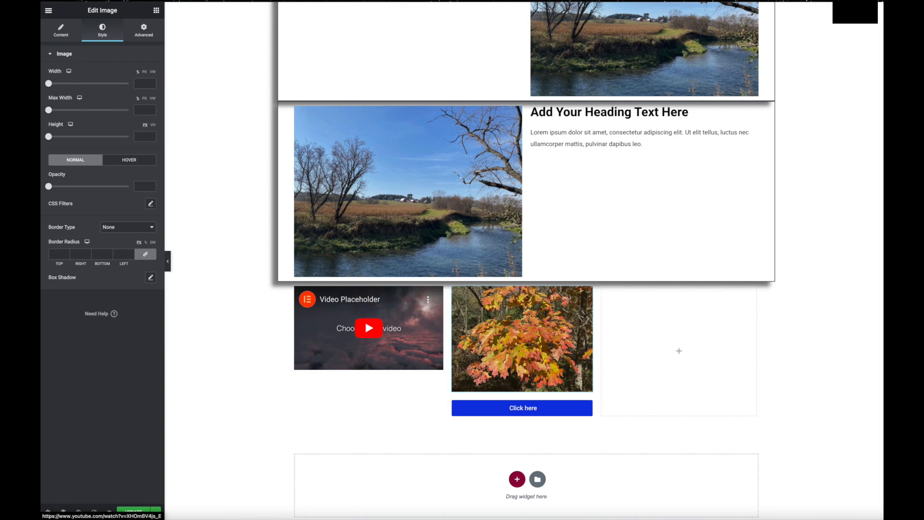
left_click_drag(53, 139, 74, 137)
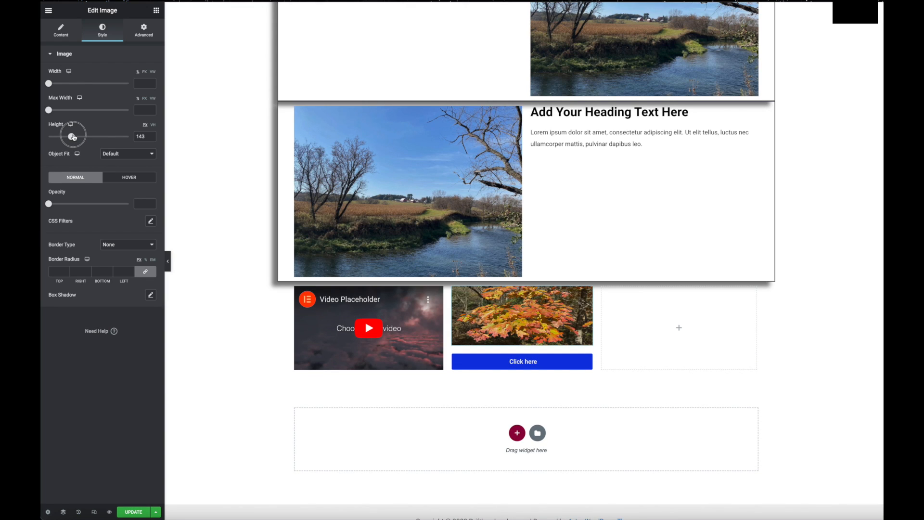
left_click_drag(73, 138, 129, 118)
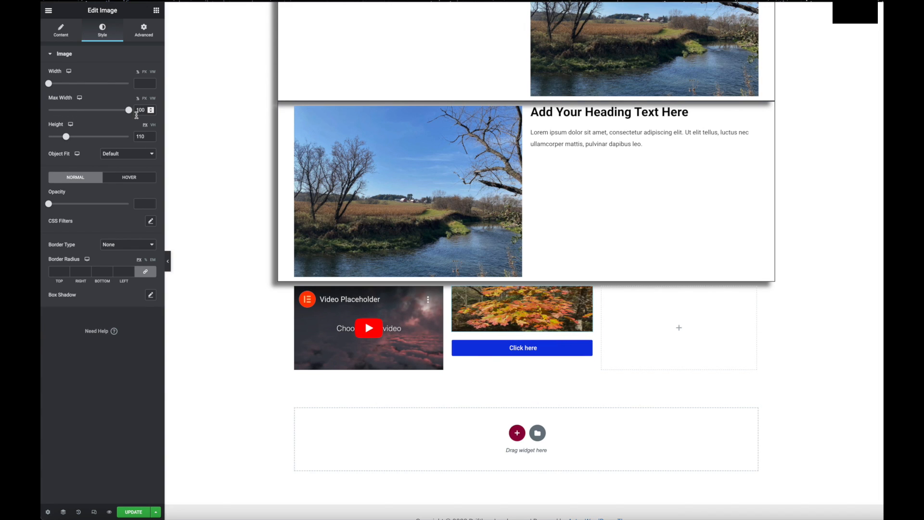
left_click_drag(66, 136, 72, 137)
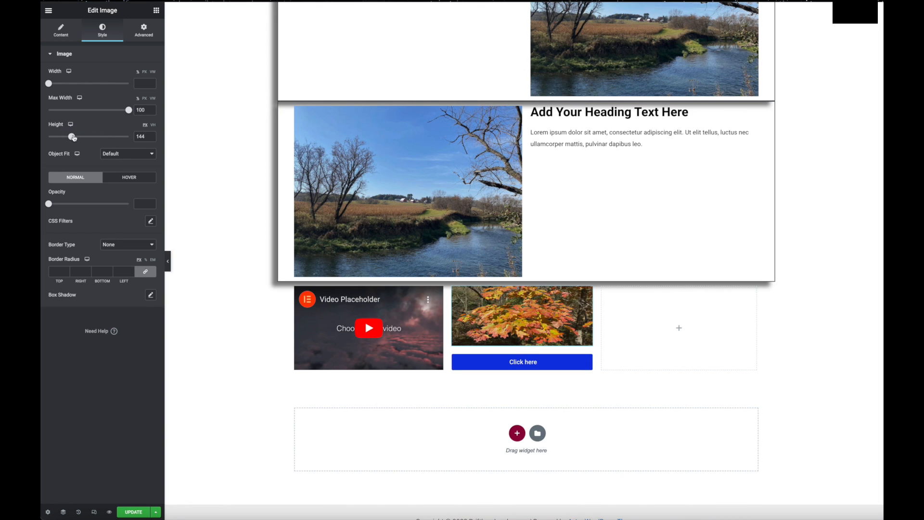
Step: Place a Google Maps widget in the section's empty third column and set its height to 199 px
left_click(156, 10)
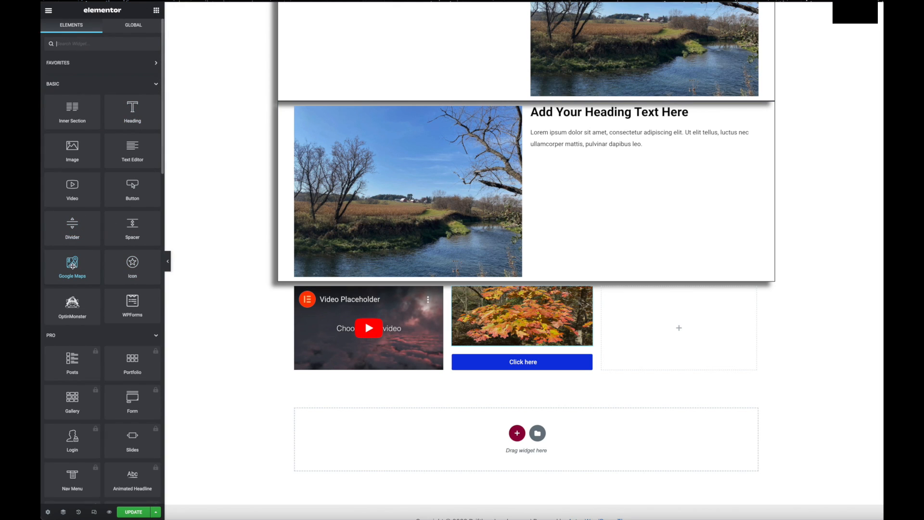
left_click_drag(71, 262, 669, 332)
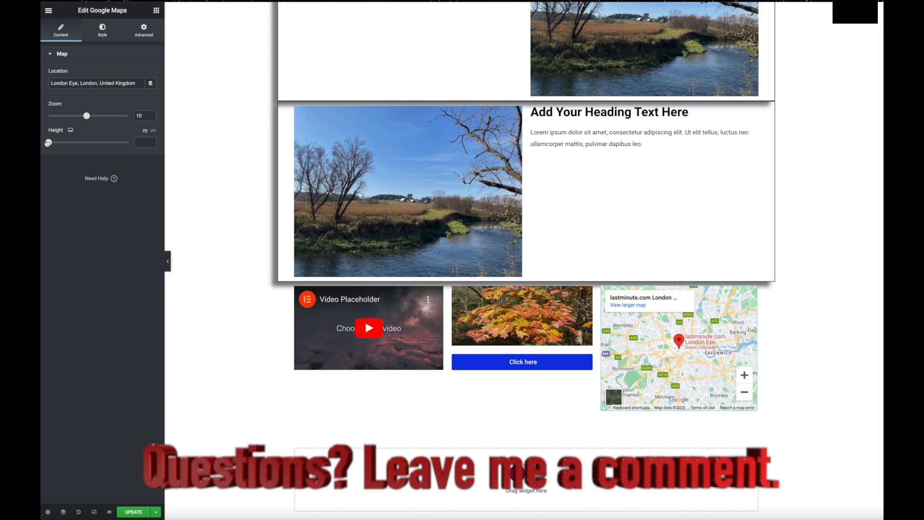
left_click_drag(49, 143, 57, 143)
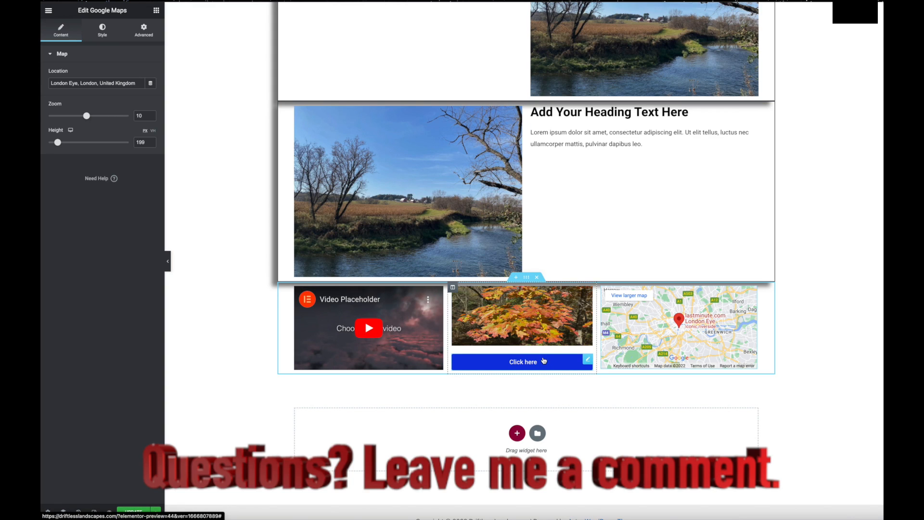
Step: Examine the content settings of the "Click here" button, including its link
left_click(538, 365)
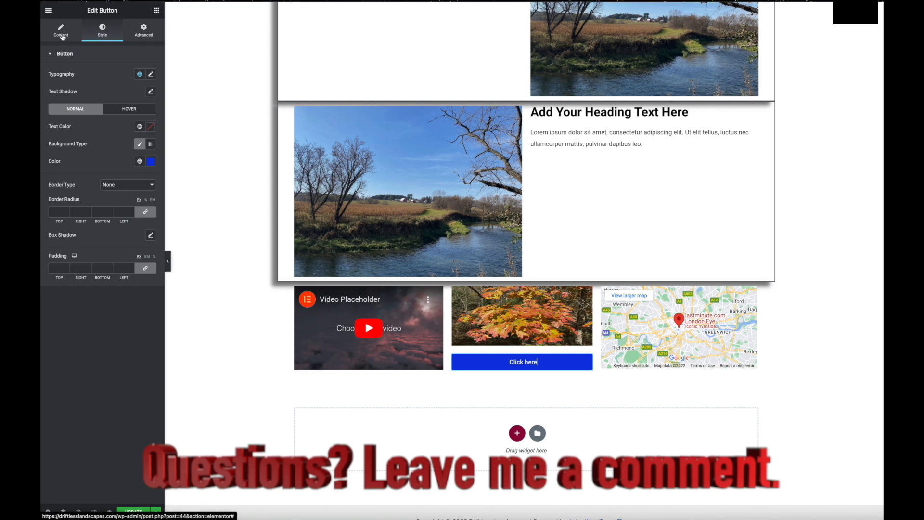
left_click(61, 32)
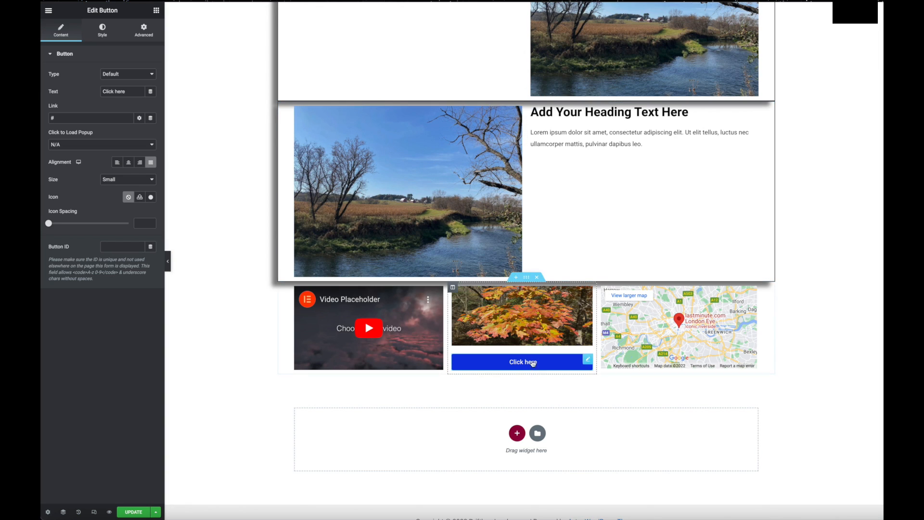
Step: Give the three-column section a solid border and a box shadow with horizontal -13 and vertical 16
left_click(527, 277)
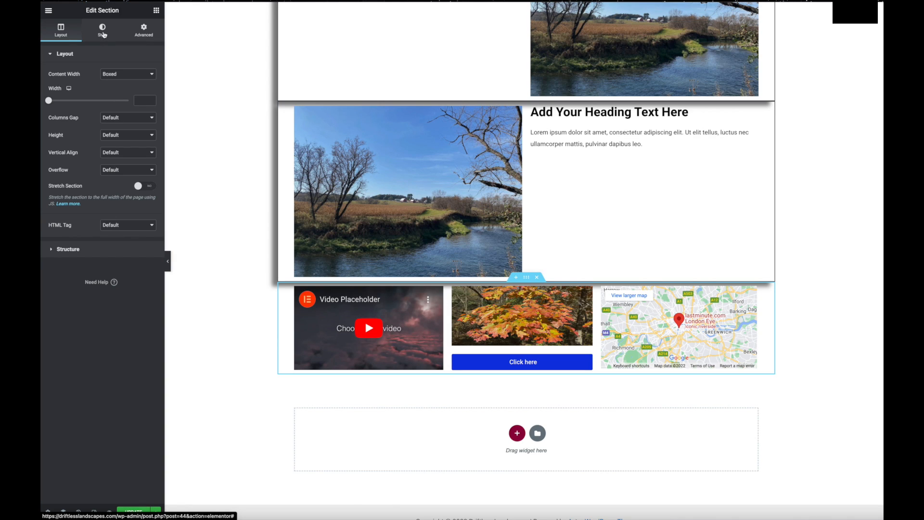
left_click(103, 34)
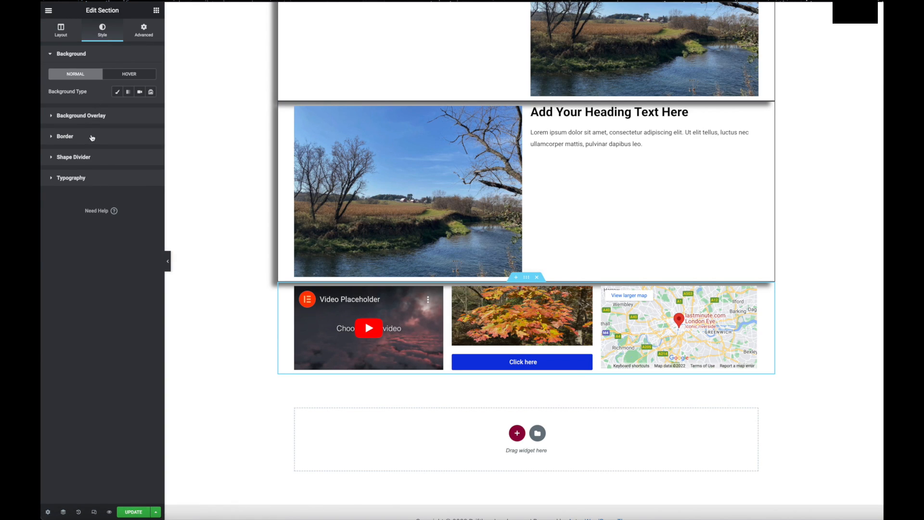
left_click(92, 138)
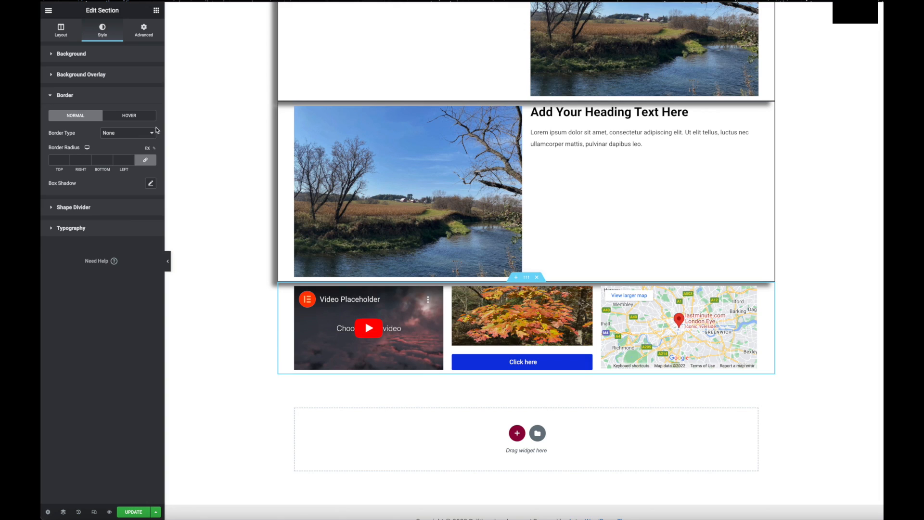
left_click(152, 134)
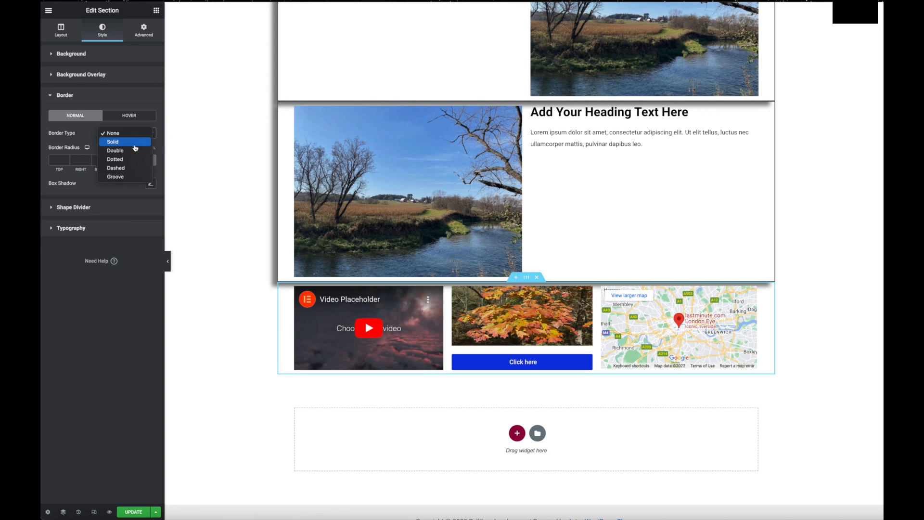
left_click(128, 143)
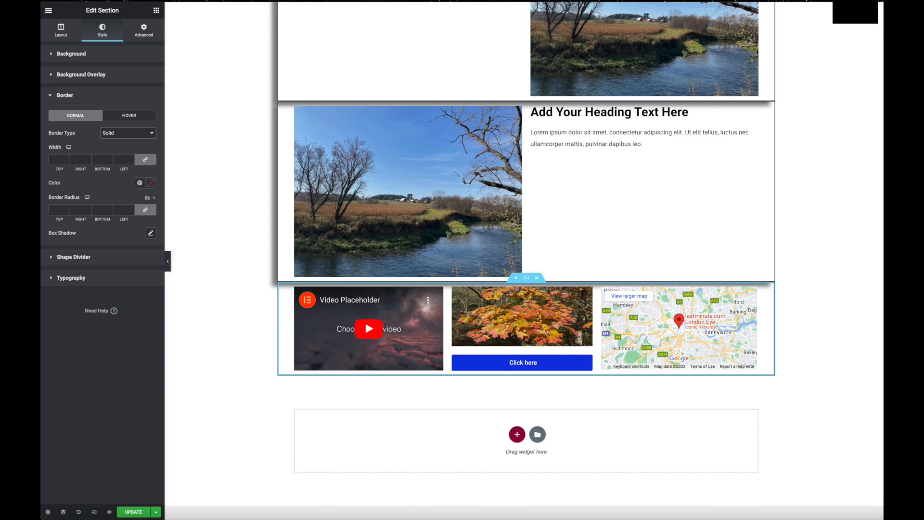
left_click(151, 233)
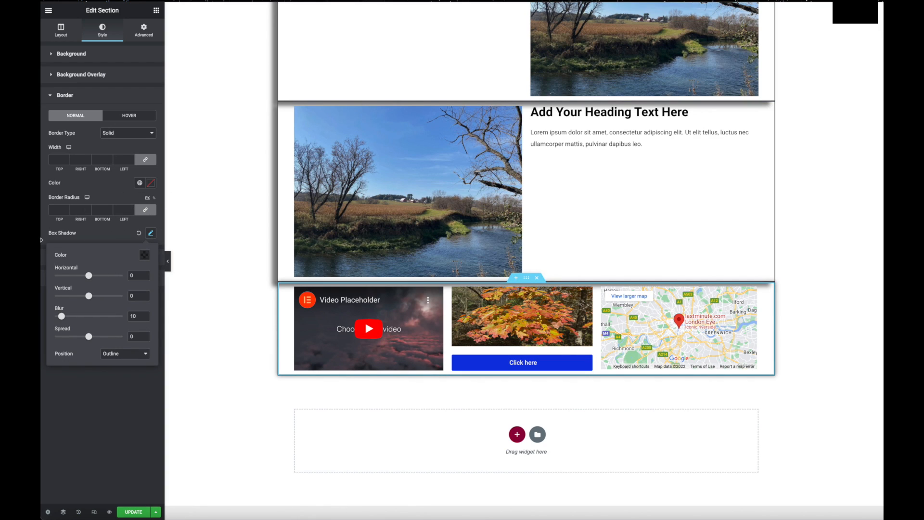
mouse_move(88, 279)
left_mouse_down()
mouse_move(77, 279)
mouse_move(96, 295)
left_mouse_up()
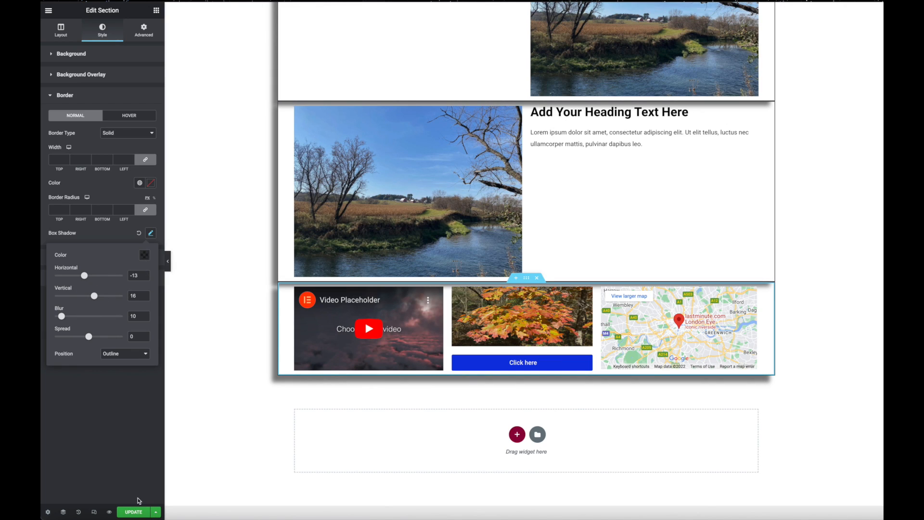
left_click(123, 472)
Step: Insert a Spacer widget between the first and second image-and-text sections
scroll(438, 295, "up", 1)
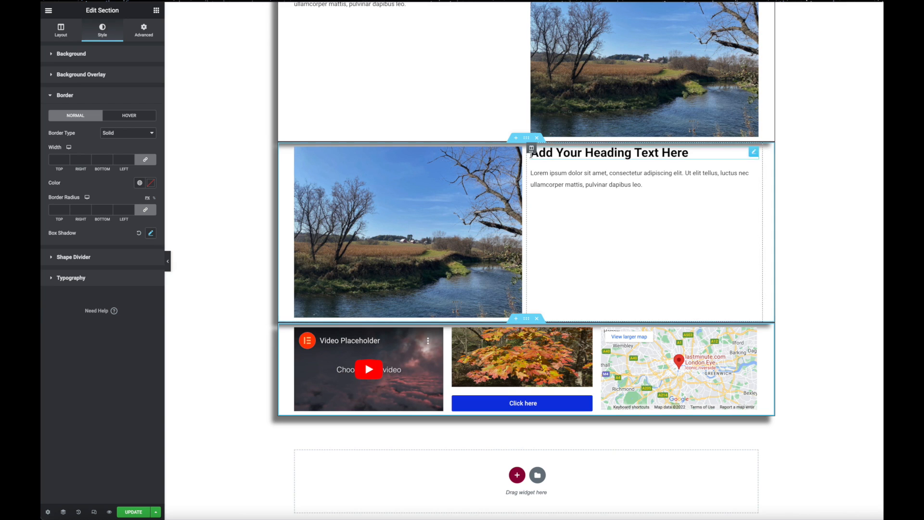
scroll(493, 272, "up", 1)
scroll(487, 310, "up", 4)
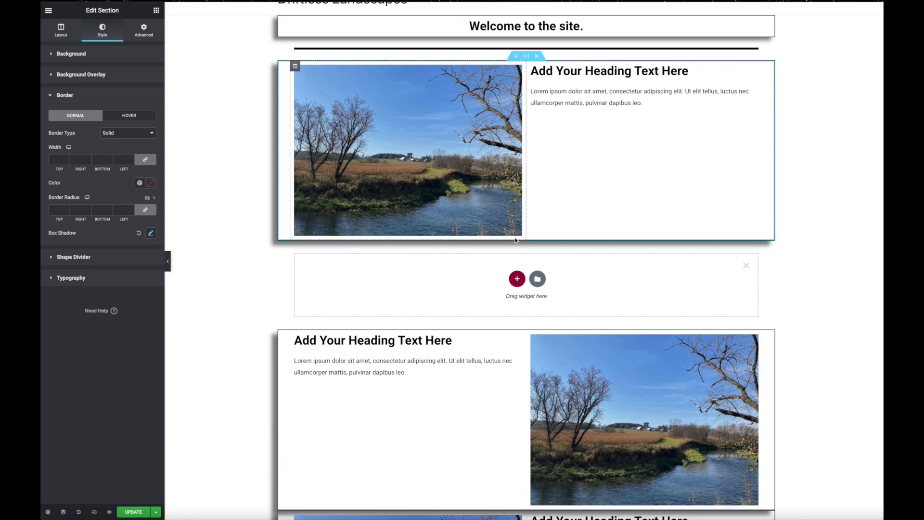
left_click(156, 11)
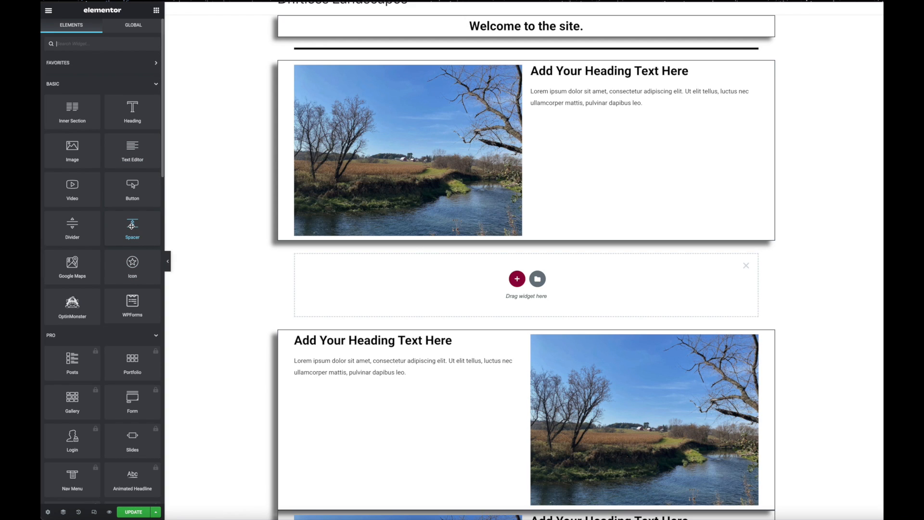
left_click_drag(132, 226, 415, 269)
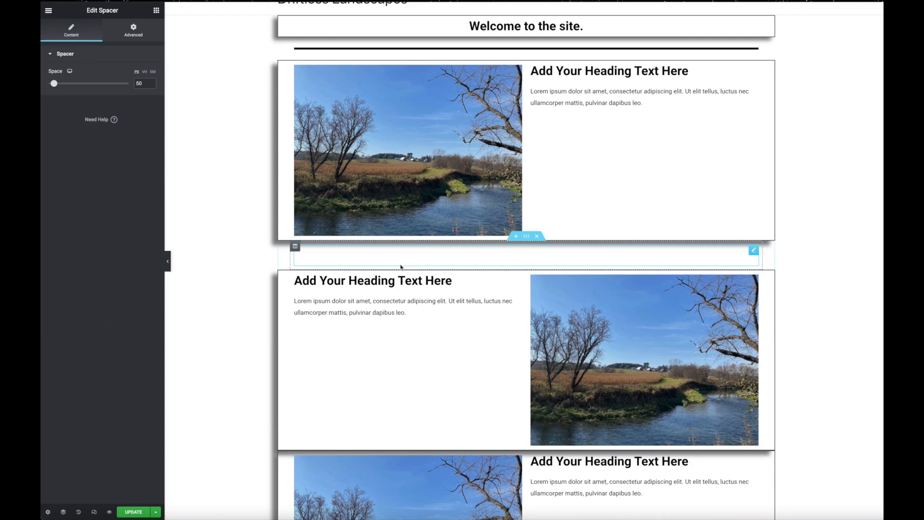
Step: Insert a Spacer widget between the second and third image-and-text sections and set both spacers' space to 10 px
scroll(580, 292, "down", 4)
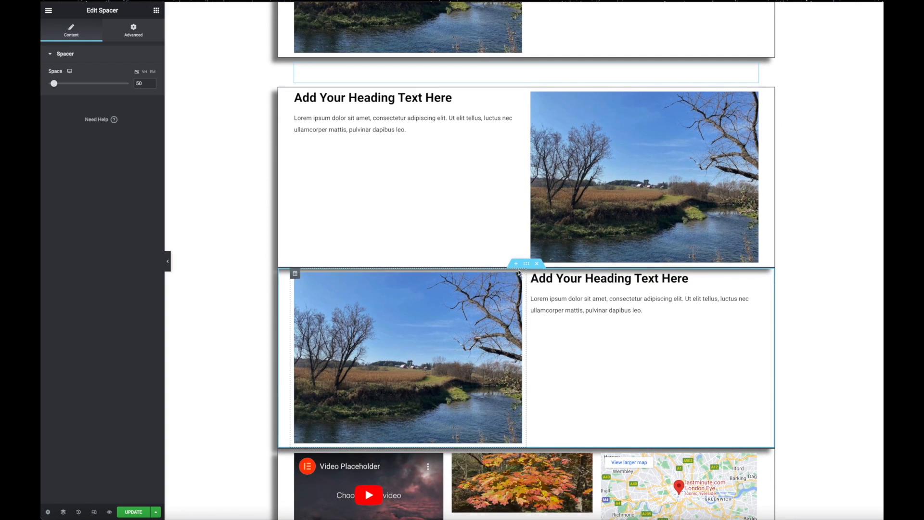
left_click(514, 264)
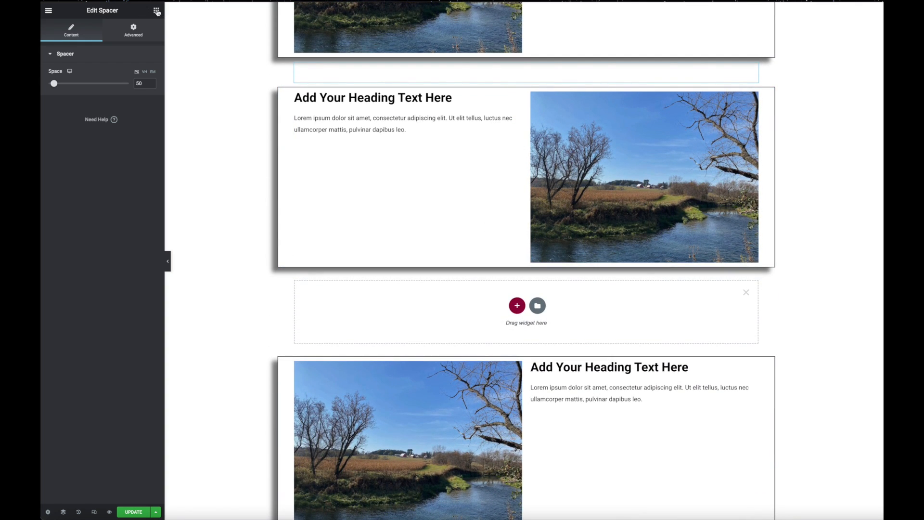
left_click(156, 10)
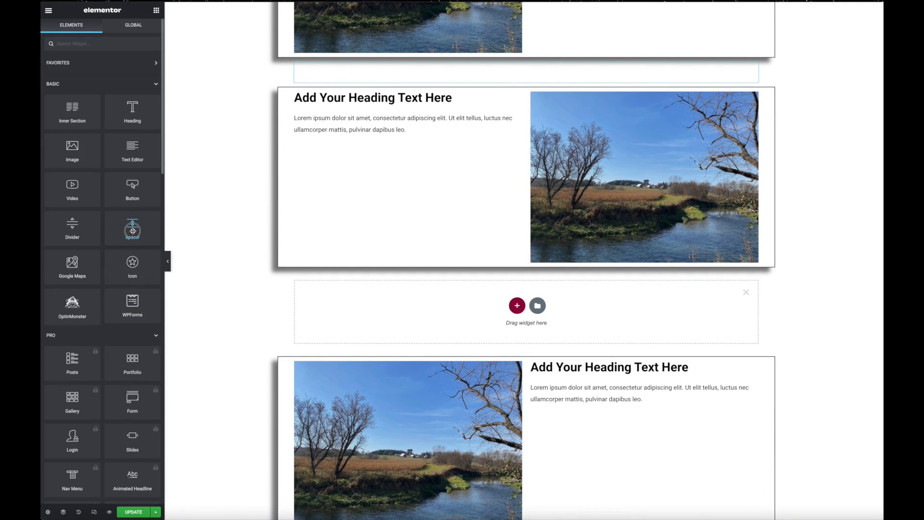
left_click_drag(133, 226, 548, 316)
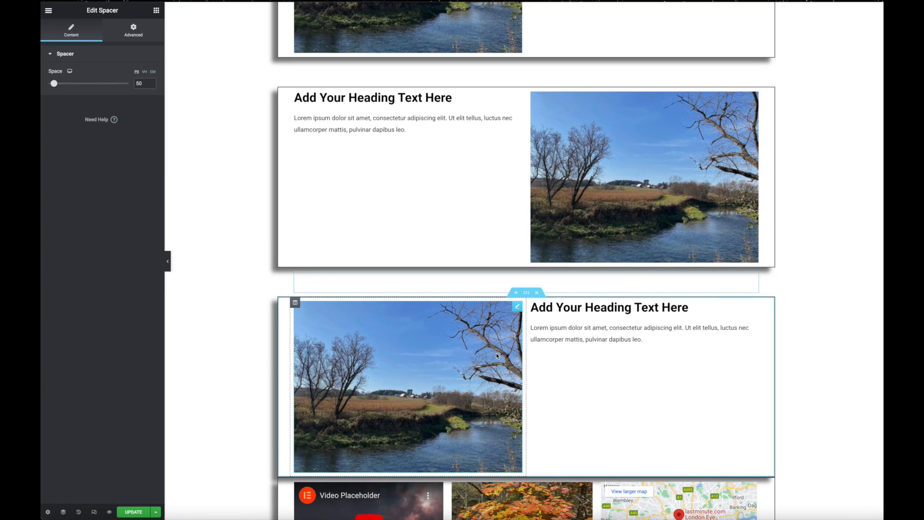
mouse_move(54, 86)
left_mouse_down()
mouse_move(45, 83)
mouse_move(66, 85)
mouse_move(46, 84)
left_mouse_up()
left_click(487, 77)
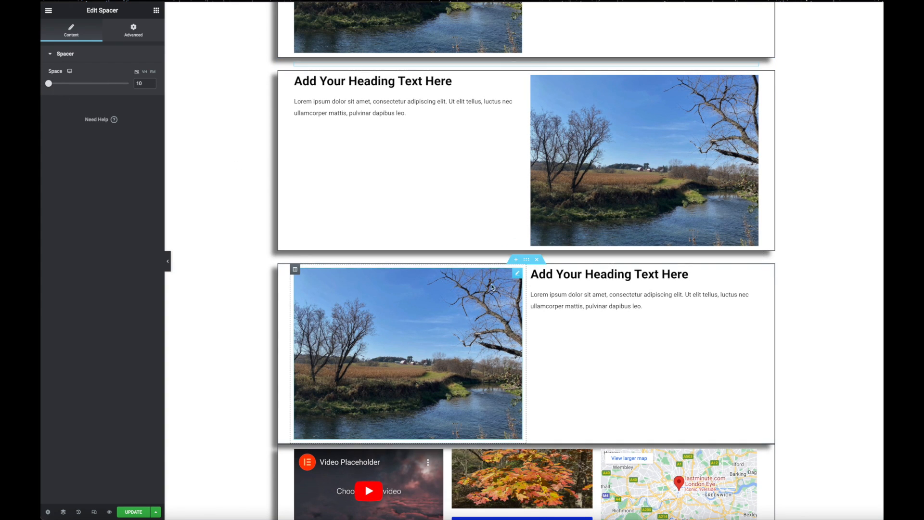
Step: Insert a Spacer widget above the three-column section and set its space to 10 px
scroll(502, 291, "down", 3)
left_click(516, 332)
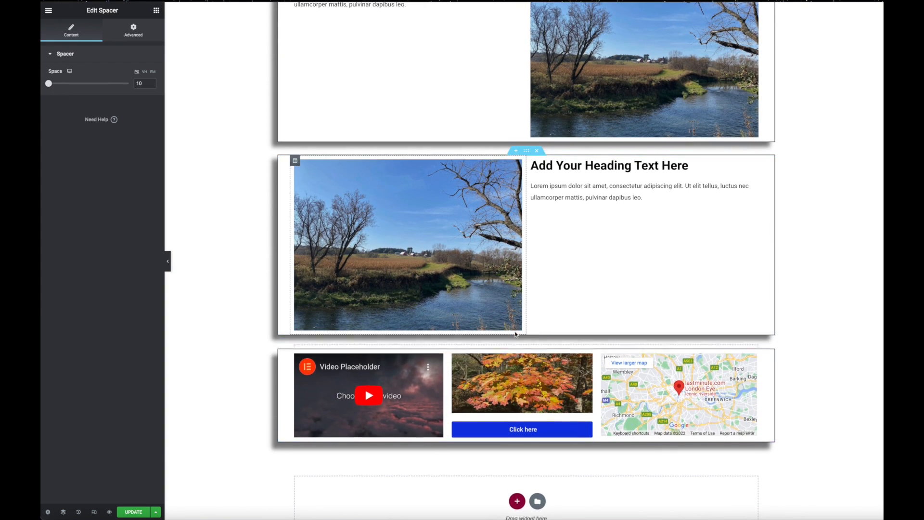
left_click(156, 11)
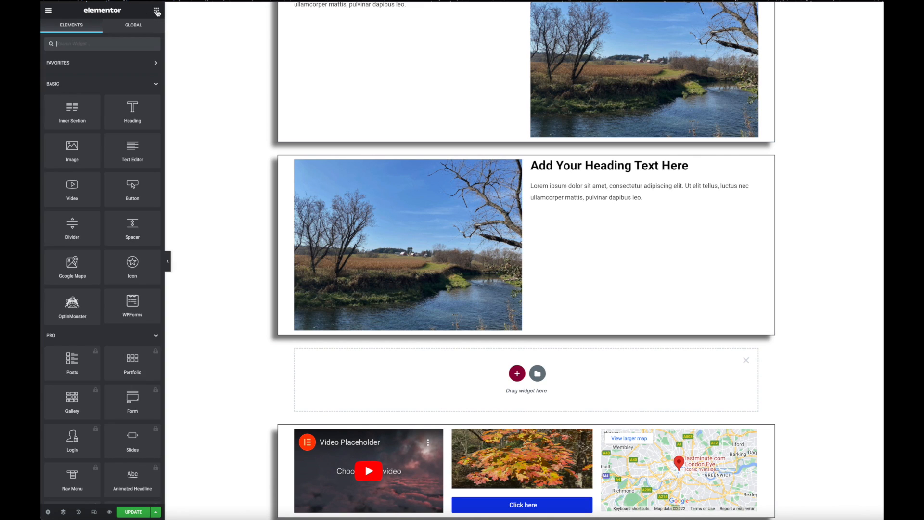
left_click_drag(141, 245, 480, 375)
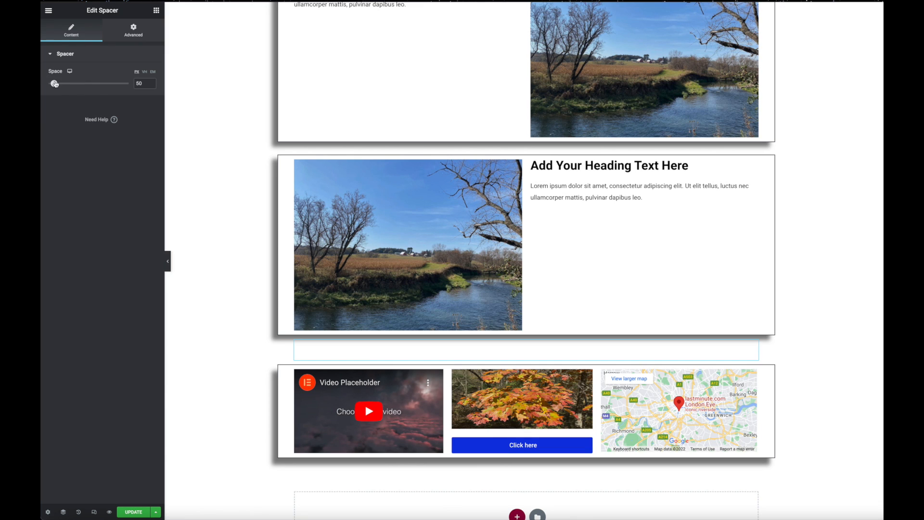
left_click_drag(54, 83, 48, 83)
Step: Review the spacing between all sections of the Home page
scroll(494, 222, "up", 5)
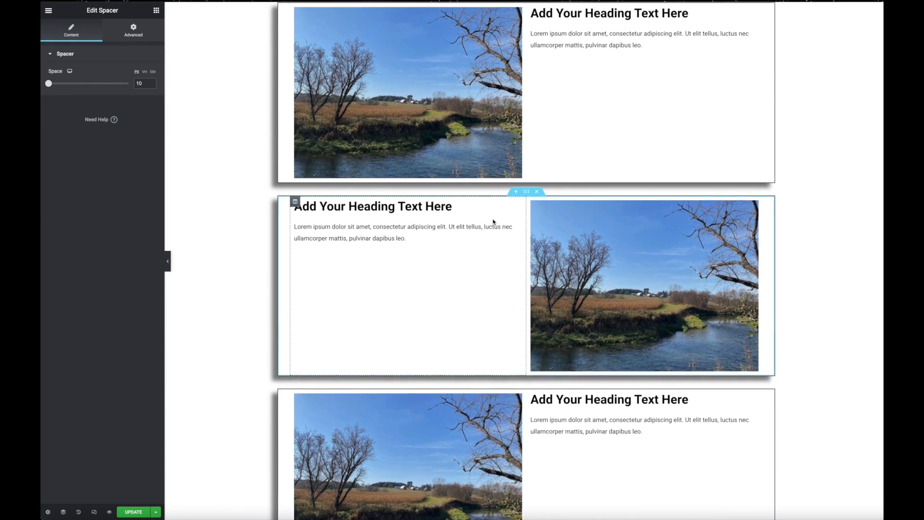
scroll(494, 221, "up", 2)
scroll(493, 222, "down", 1)
scroll(493, 221, "up", 1)
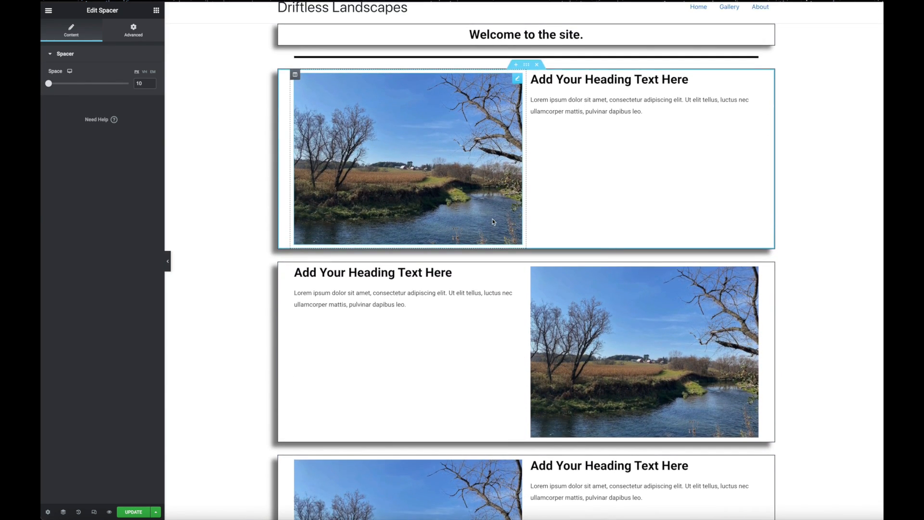
scroll(493, 221, "down", 4)
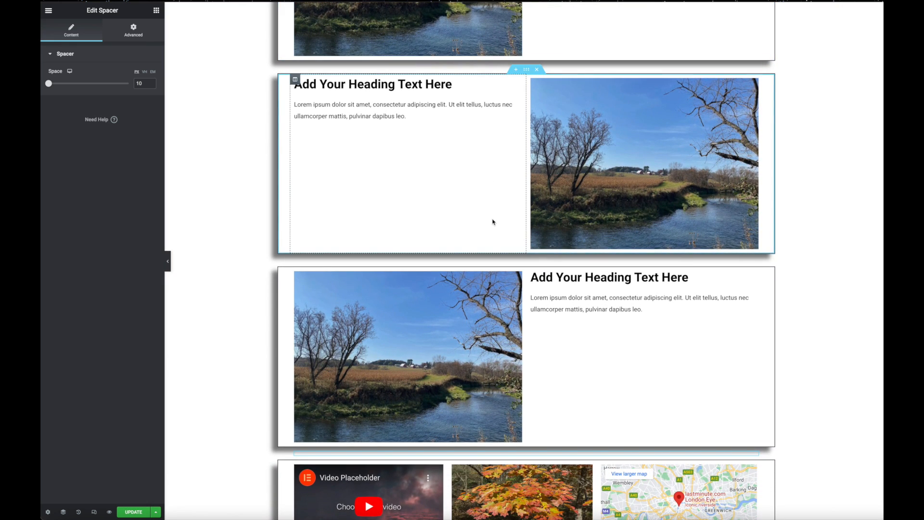
scroll(492, 222, "down", 4)
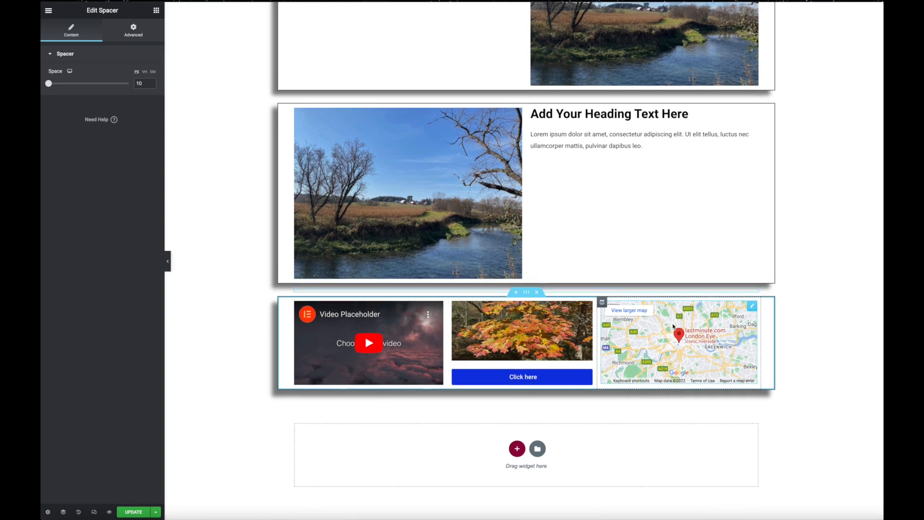
scroll(675, 325, "up", 3)
scroll(551, 284, "up", 1)
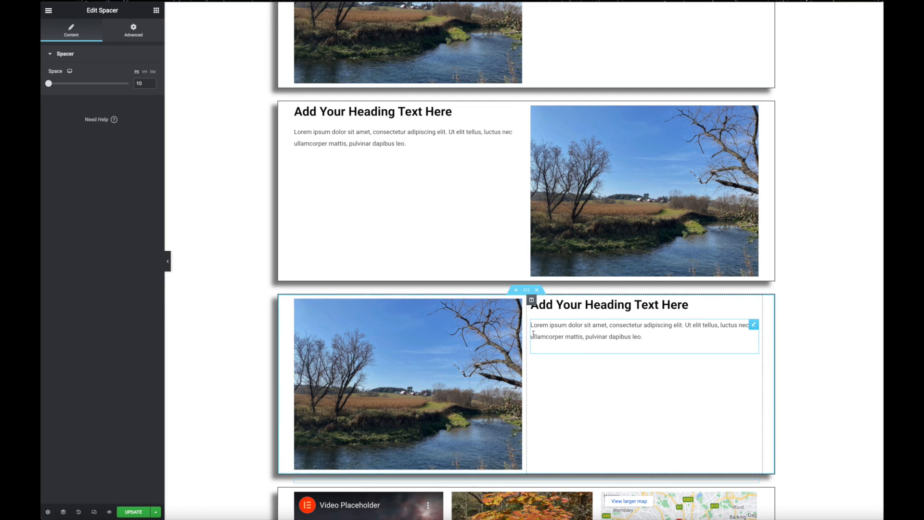
scroll(532, 333, "up", 4)
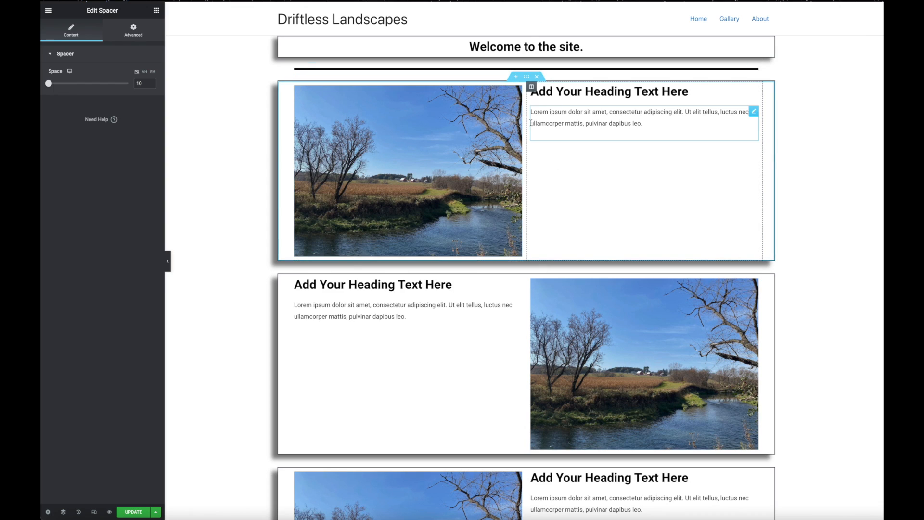
Step: Save the first image-and-text section to the library as a template named "two box, image and text"
right_click(526, 79)
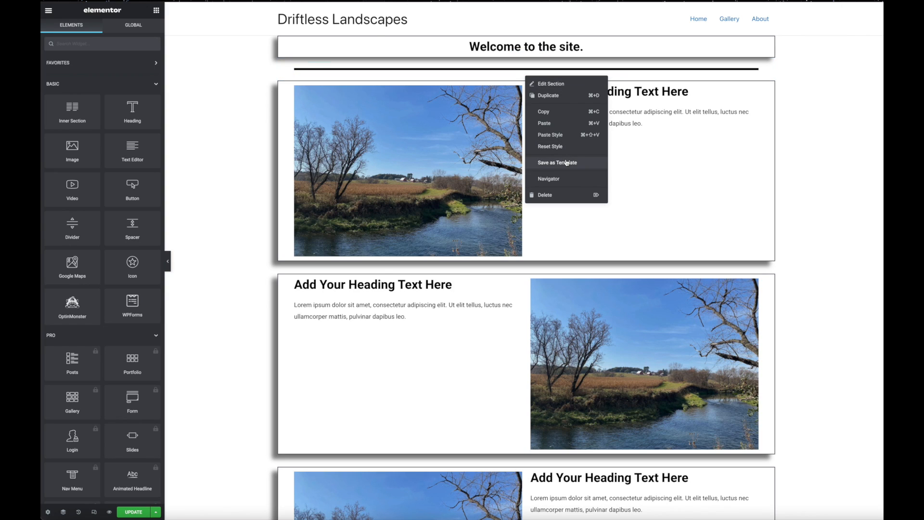
left_click(446, 130)
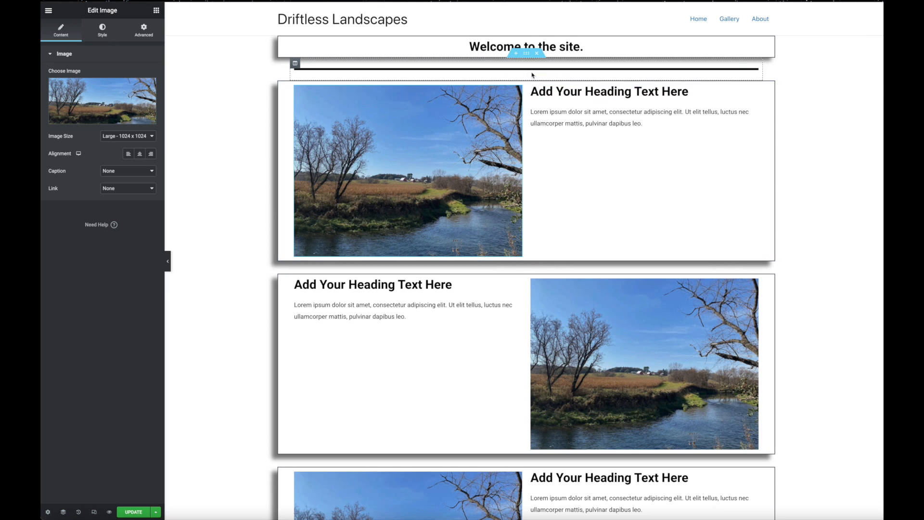
right_click(526, 77)
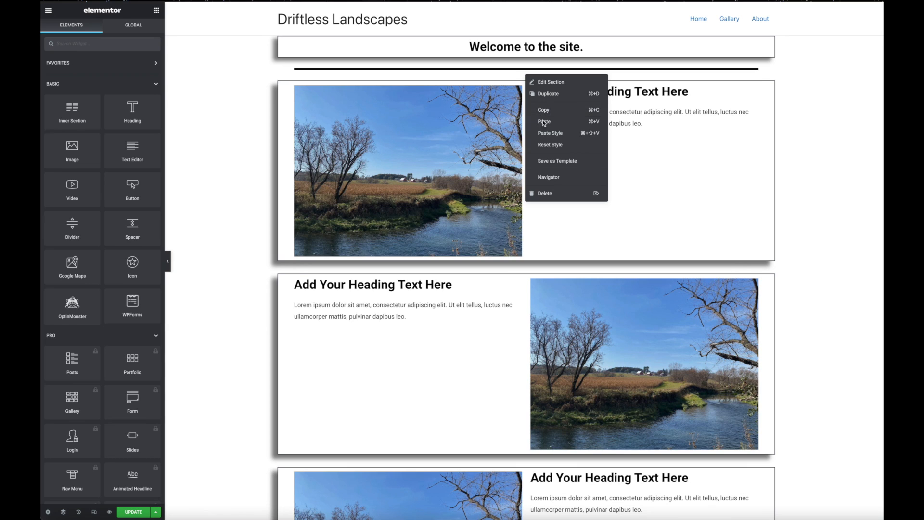
left_click(558, 161)
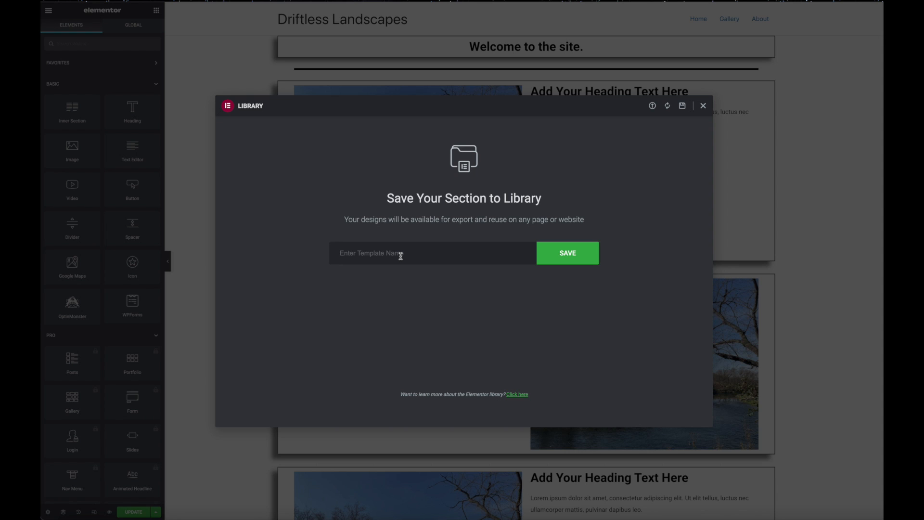
type("t")
key("BackSpace")
key("BackSpace")
type("wo")
left_click(580, 255)
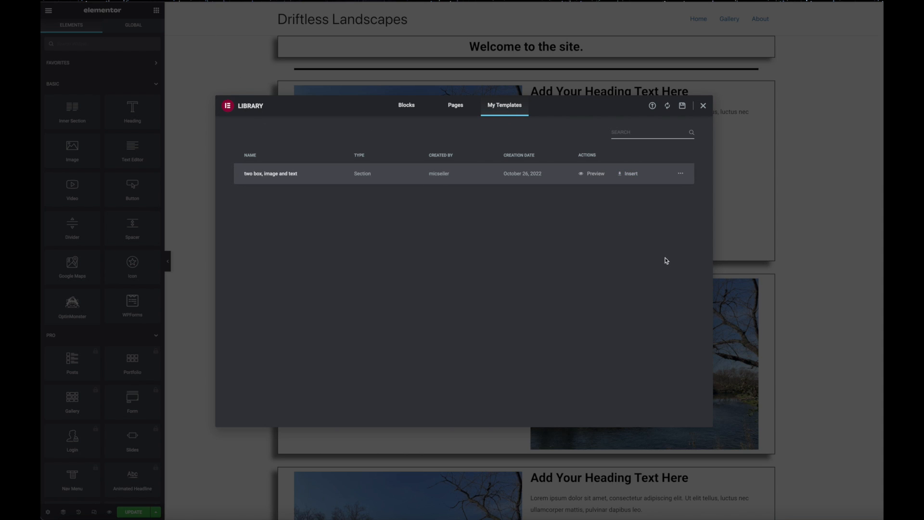
Step: Save the "Welcome to the site." section to the library as a template named "Header"
left_click(241, 58)
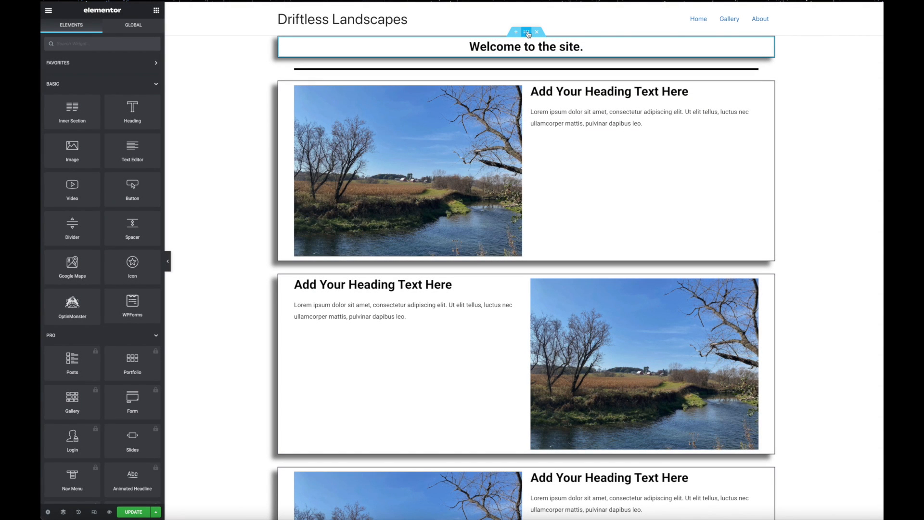
left_click(527, 32)
right_click(528, 34)
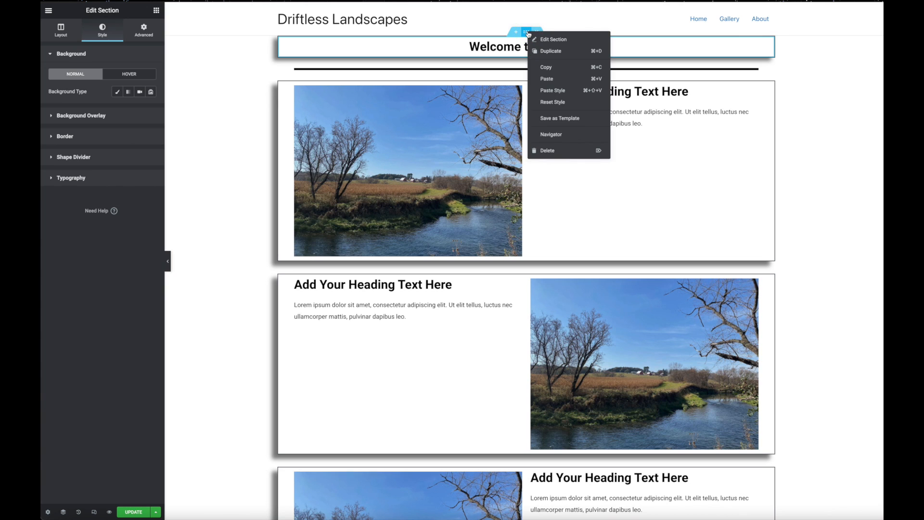
left_click(560, 119)
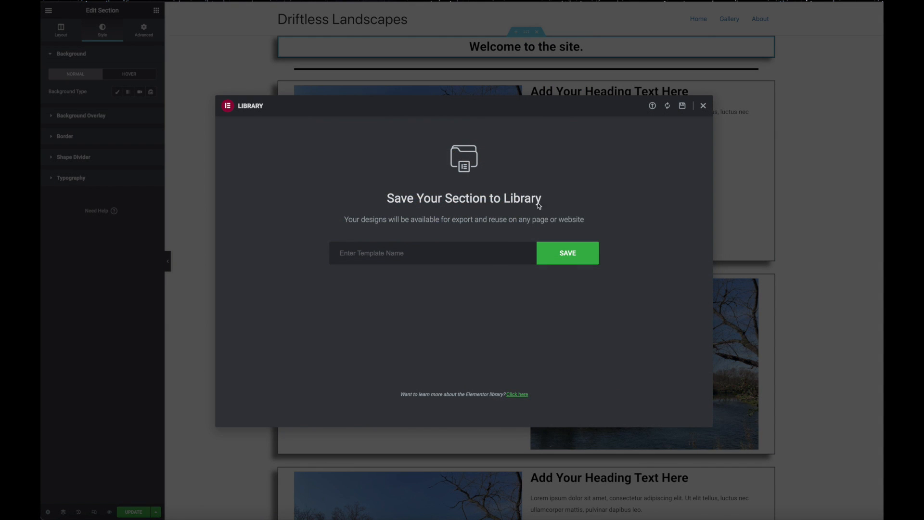
left_click(476, 255)
type("Header")
left_click(577, 253)
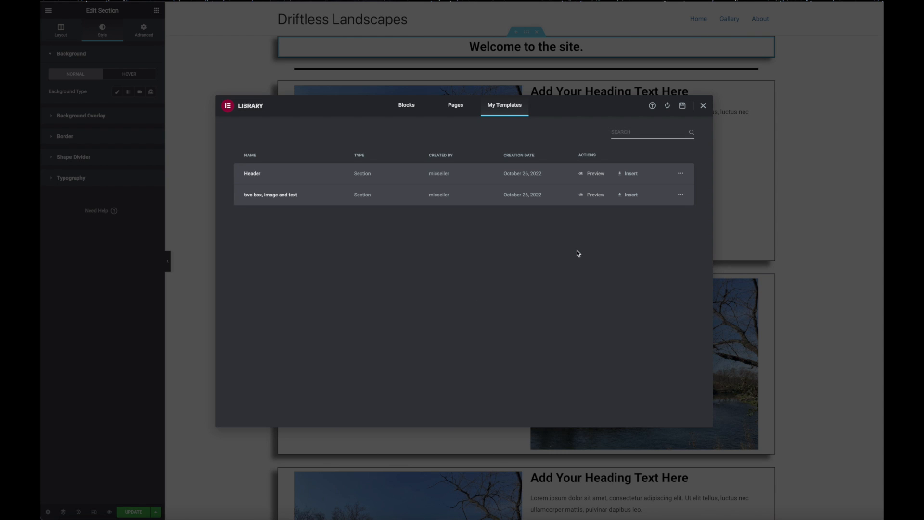
left_click(704, 106)
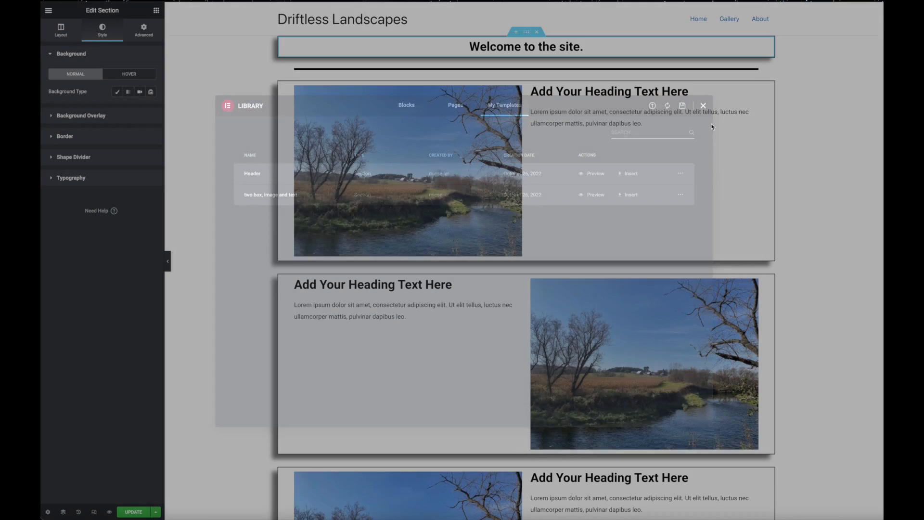
Step: Insert the saved "Header" and "two box, image and text" templates below the last section of the page
scroll(625, 270, "down", 8)
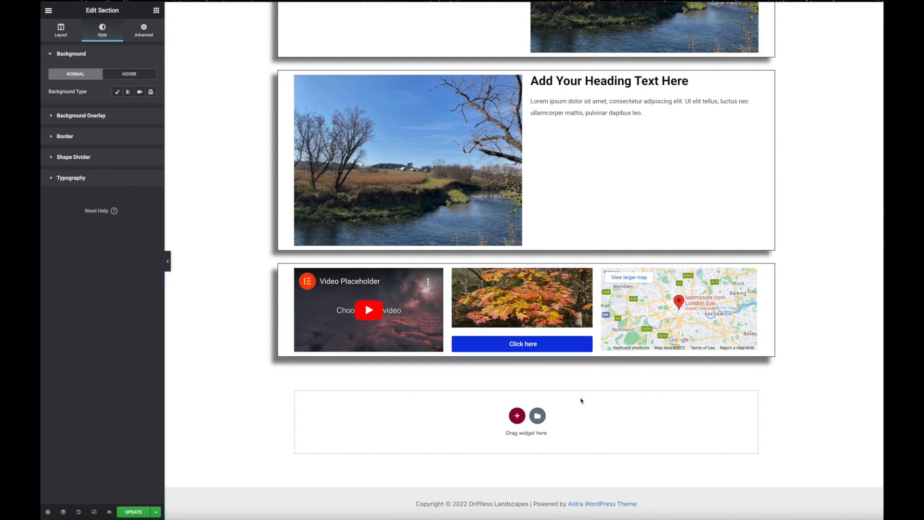
left_click(516, 416)
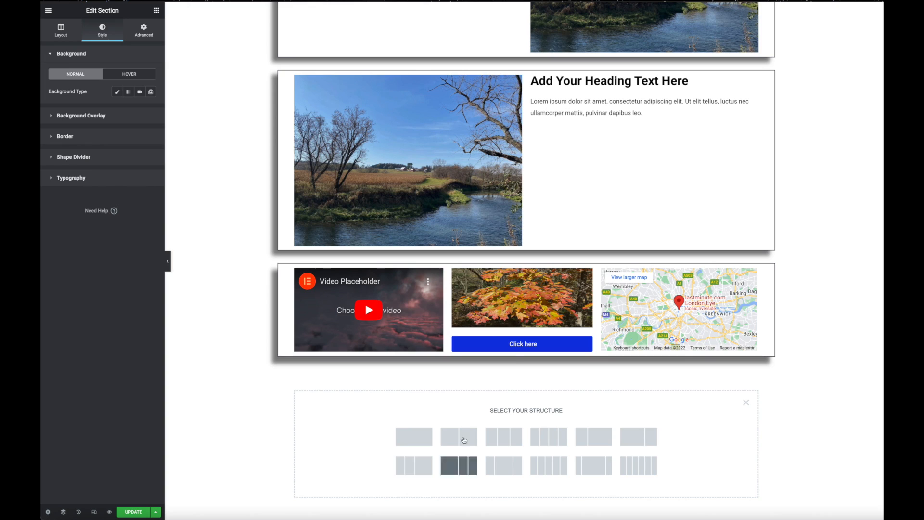
left_click(746, 403)
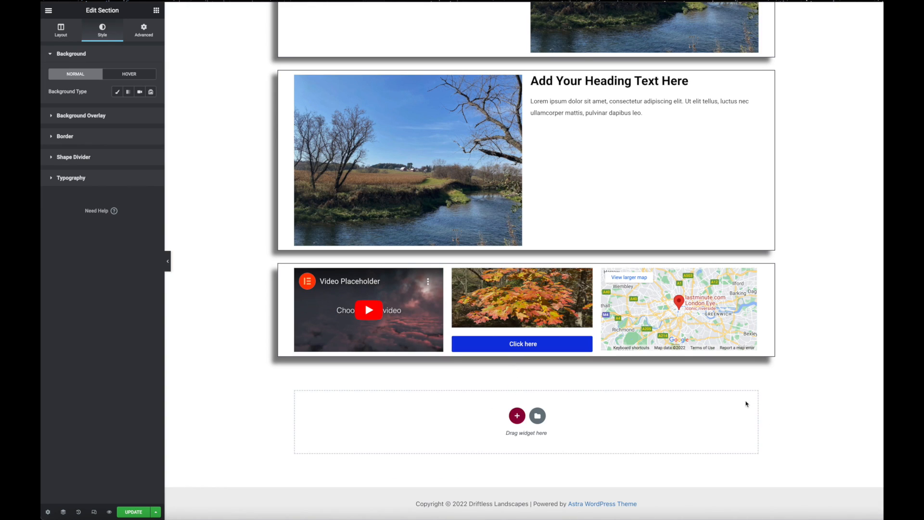
left_click(538, 417)
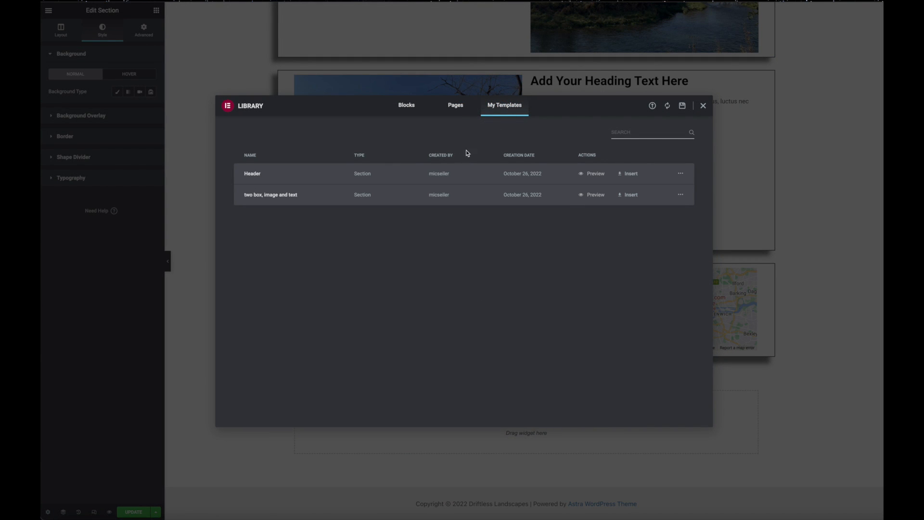
left_click(455, 106)
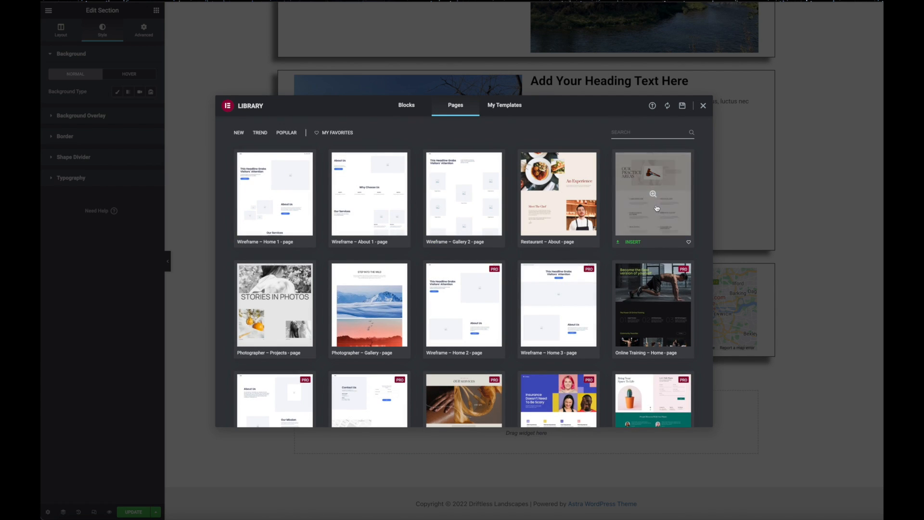
left_click(503, 104)
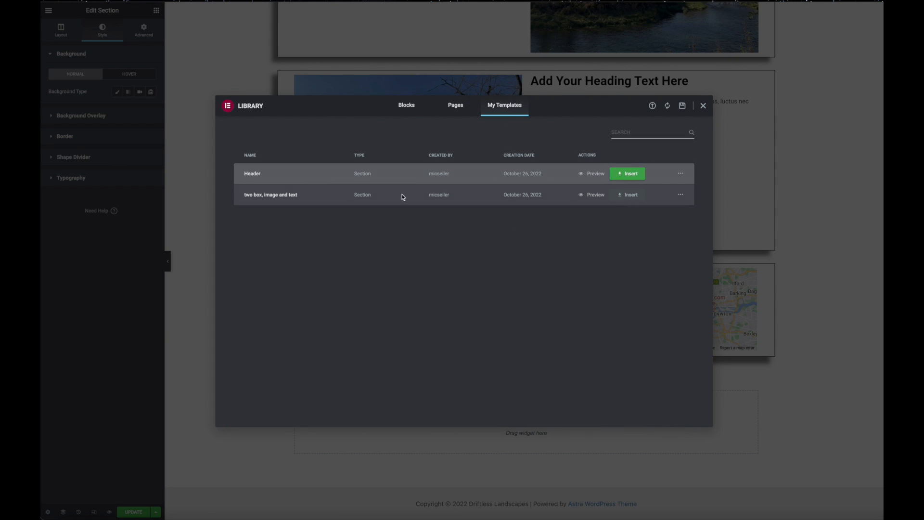
left_click(627, 174)
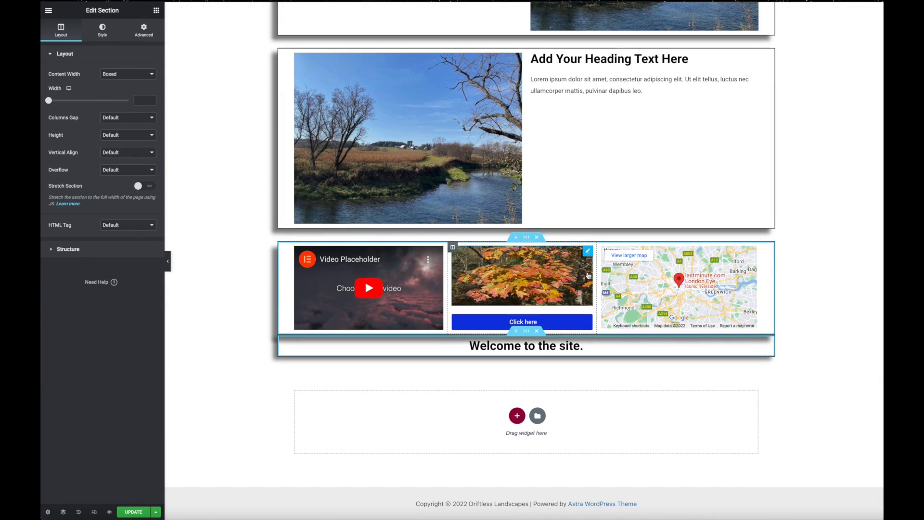
left_click(538, 416)
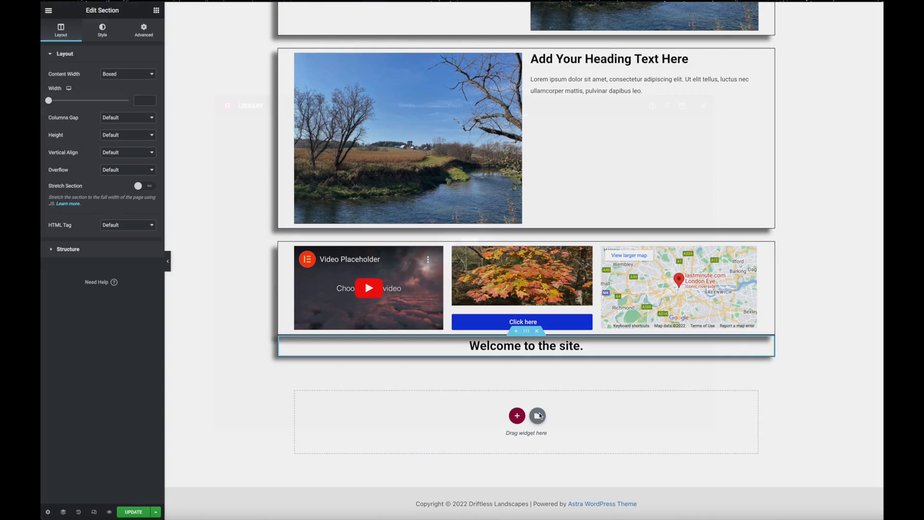
left_click(625, 196)
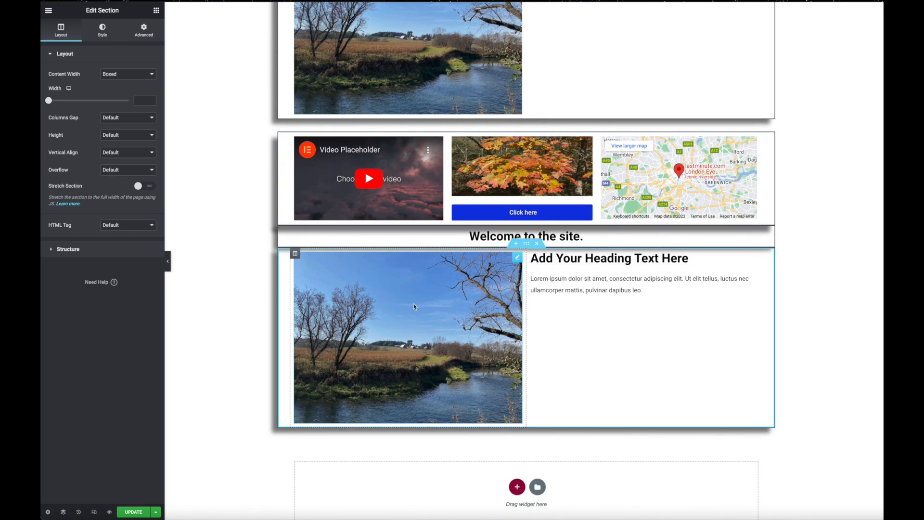
Step: Save the three-column section with the video, image, button and map as a template named "video and button"
right_click(527, 129)
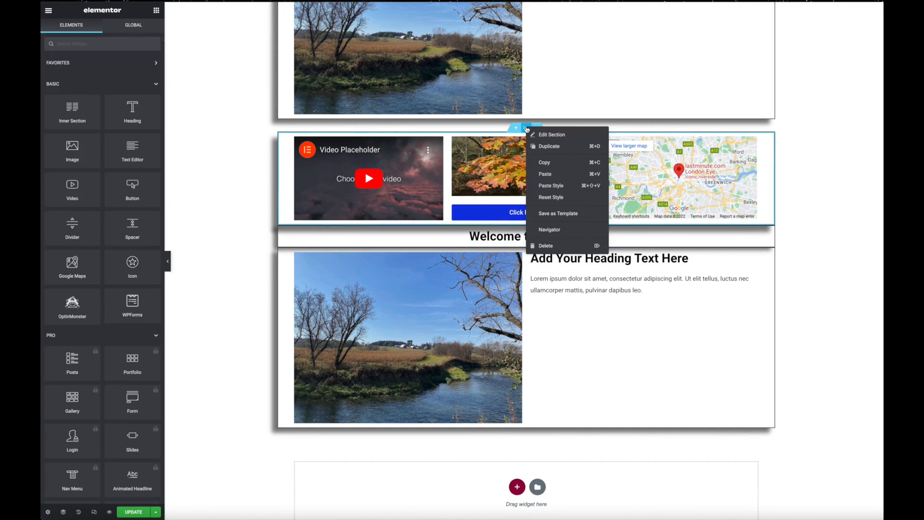
left_click(559, 215)
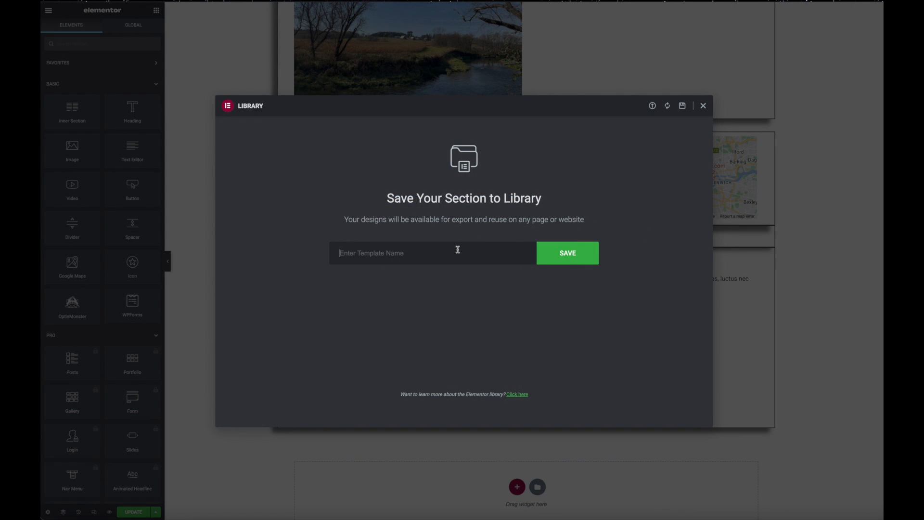
type("video and button")
left_click(592, 251)
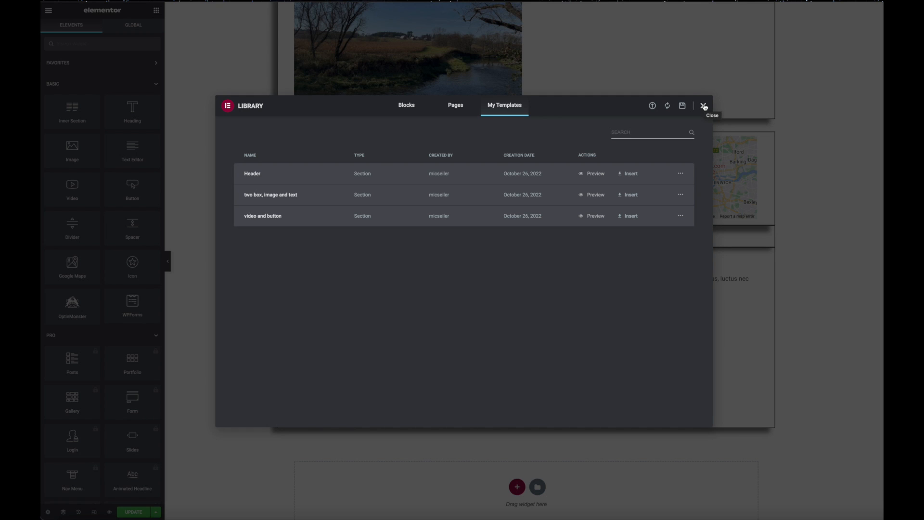
left_click(704, 106)
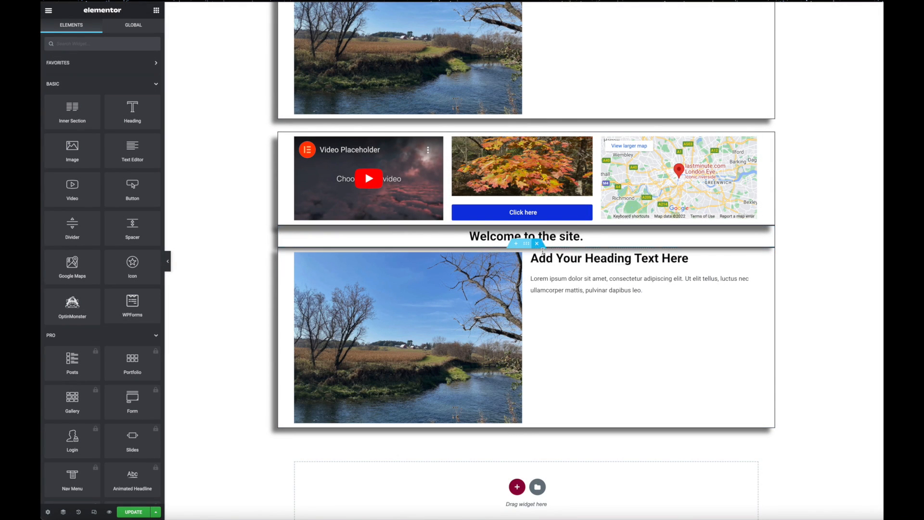
Step: Delete the two template sections inserted at the end of the page
left_click(537, 244)
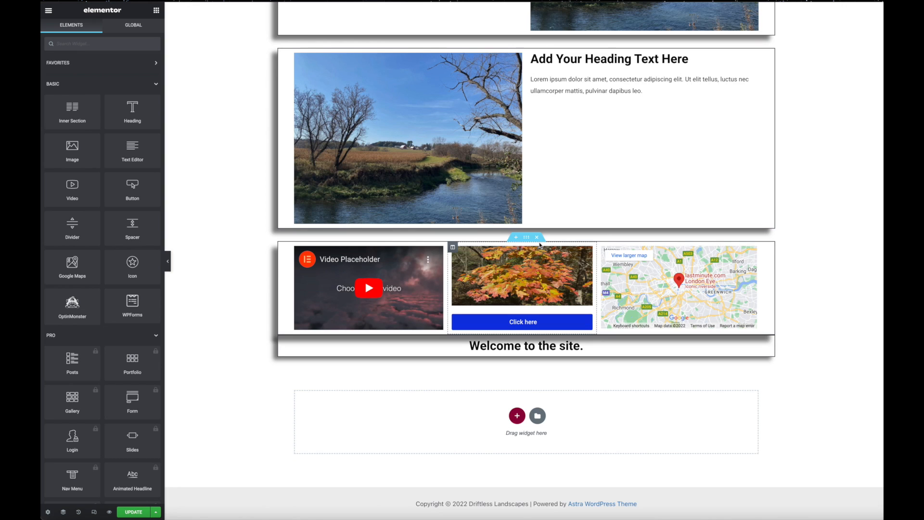
left_click(537, 331)
Step: Review the page's sections and publish the update to the Home page
scroll(566, 341, "up", 10)
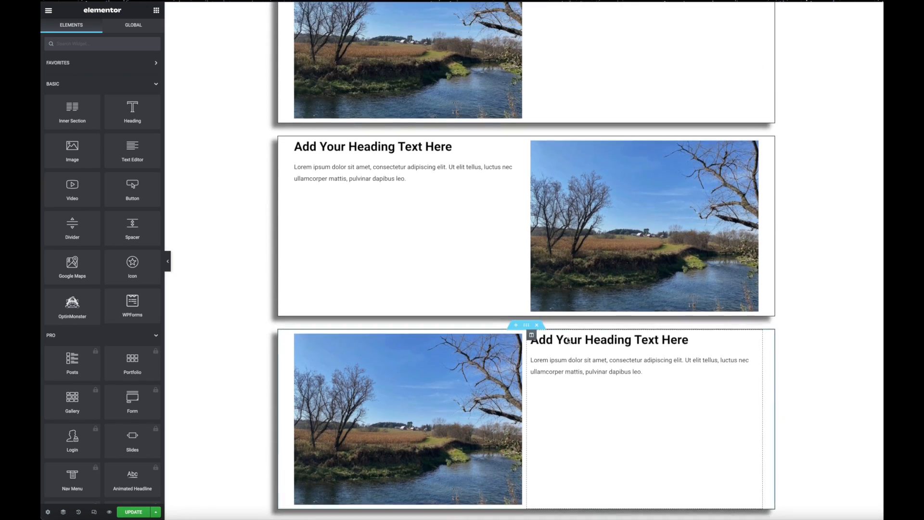
scroll(569, 337, "down", 1)
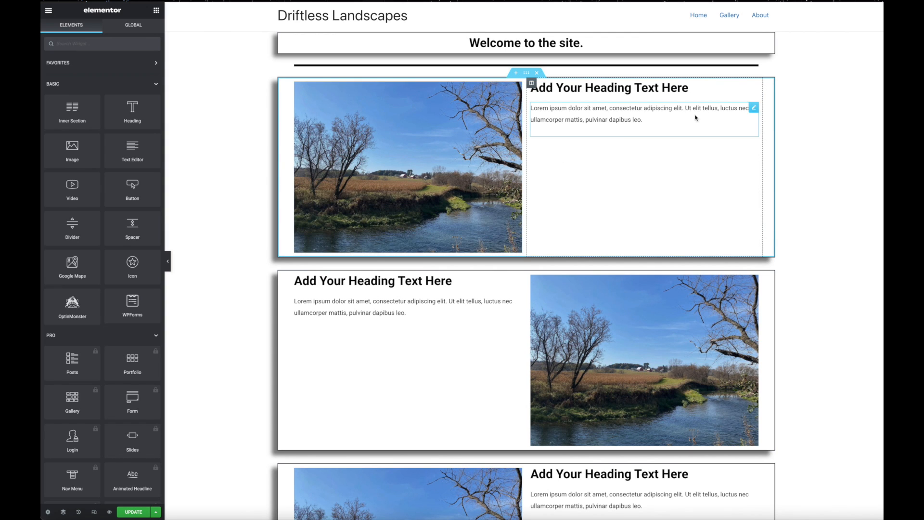
scroll(458, 355, "down", 5)
scroll(496, 357, "down", 1)
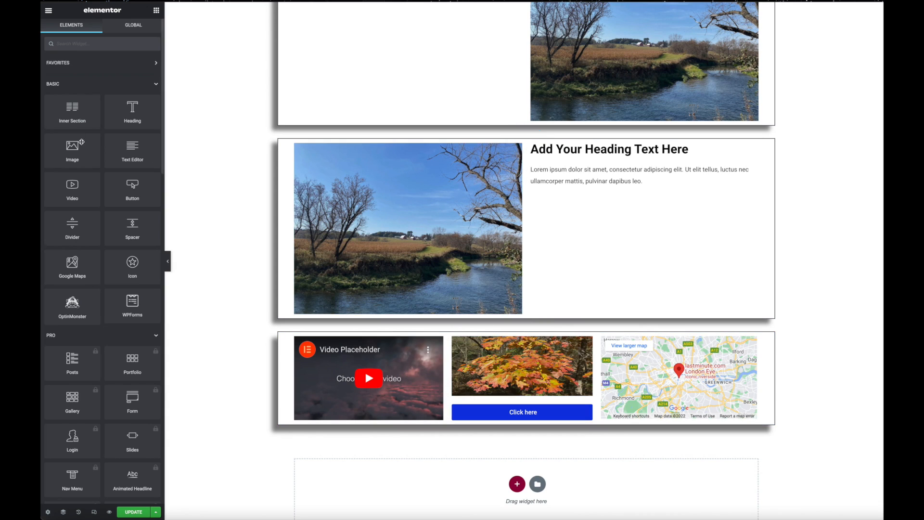
scroll(96, 296, "down", 10)
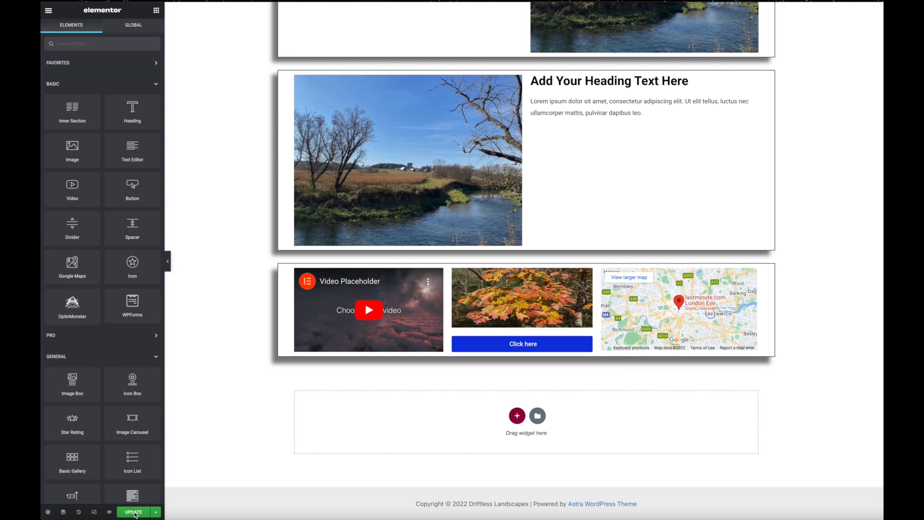
left_click(135, 513)
Step: Exit the page builder, postponing the choice of exit destination, and return to the WordPress list of pages
scroll(235, 410, "up", 4)
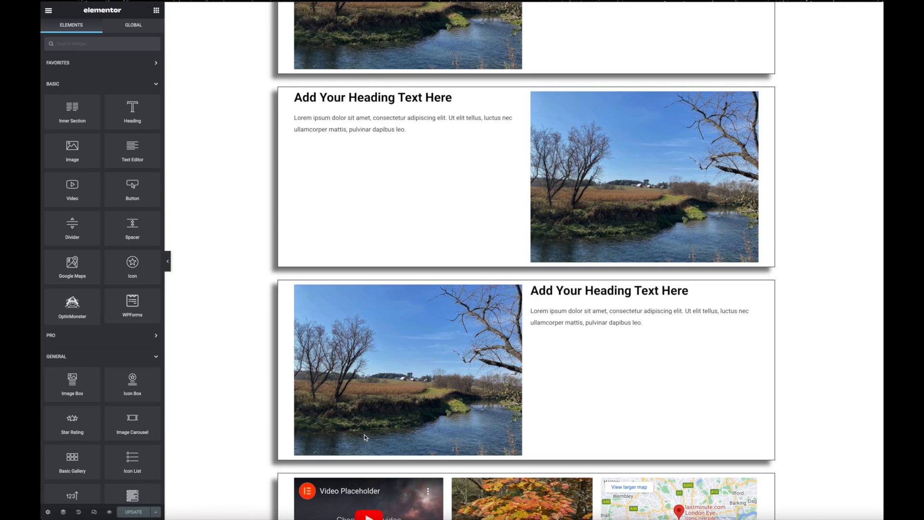
scroll(442, 265, "up", 1)
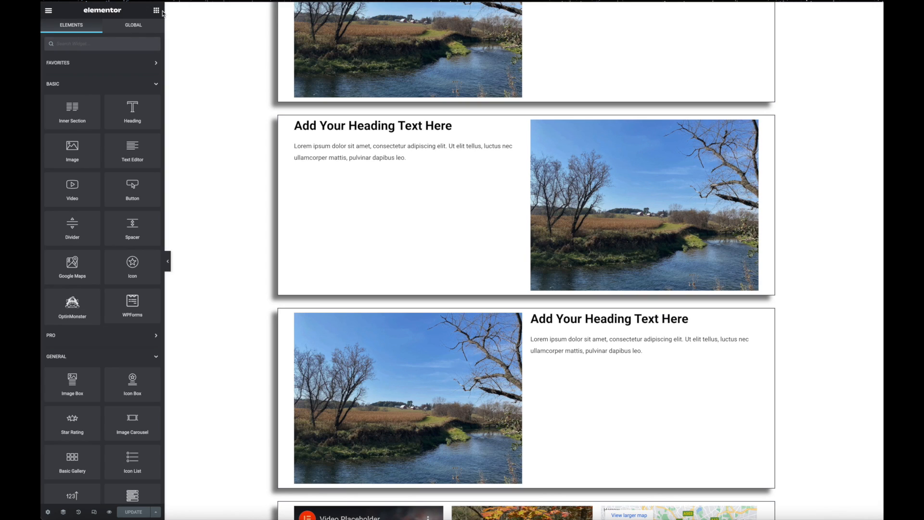
left_click(49, 12)
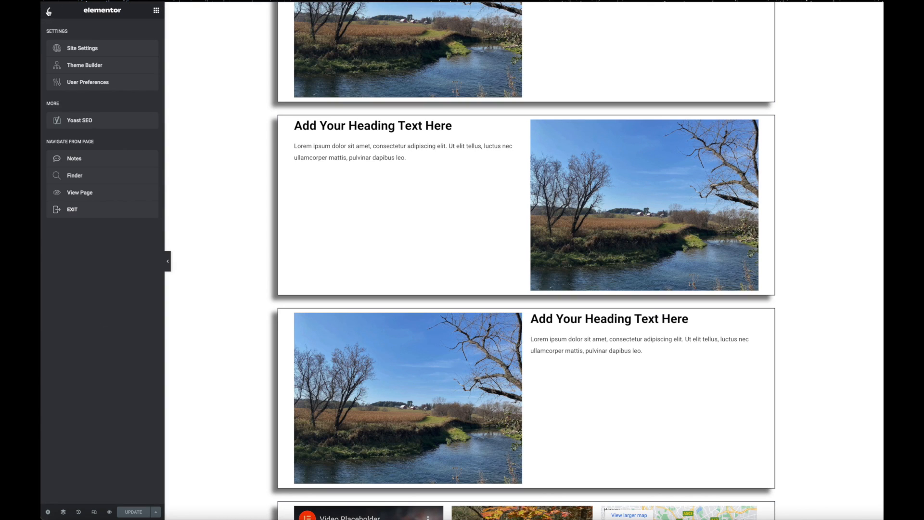
left_click(73, 210)
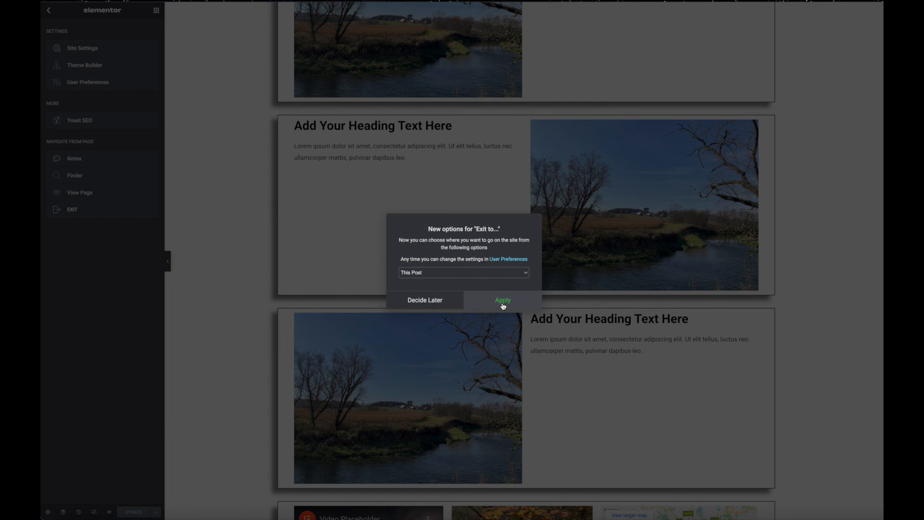
left_click(414, 295)
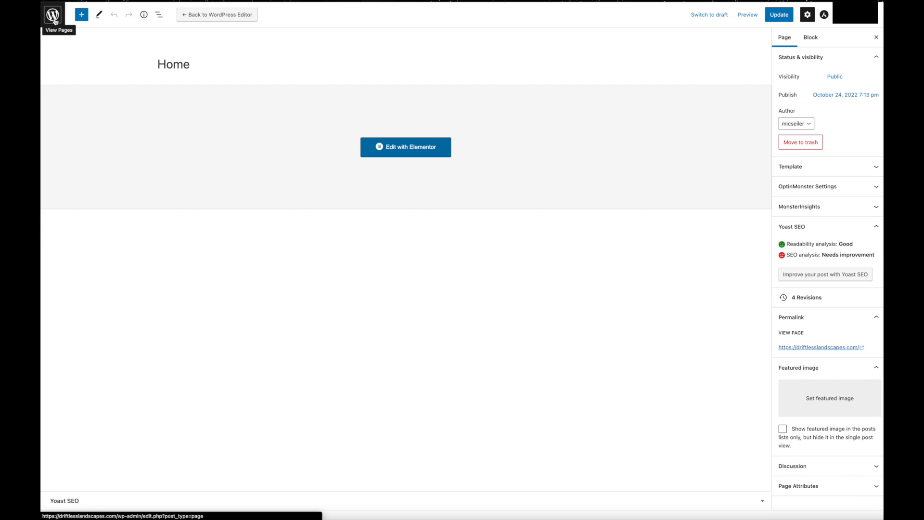
left_click(55, 20)
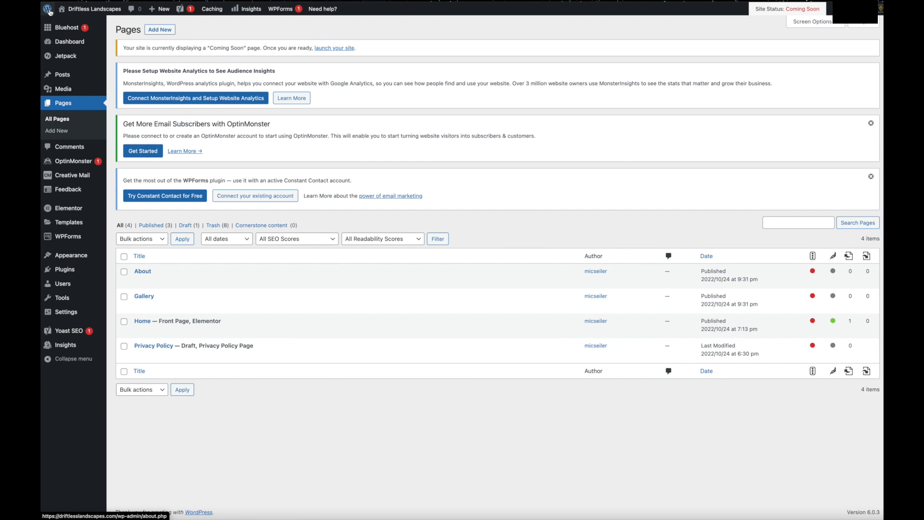
Step: Open the About page for editing with Elementor
mouse_move(49, 12)
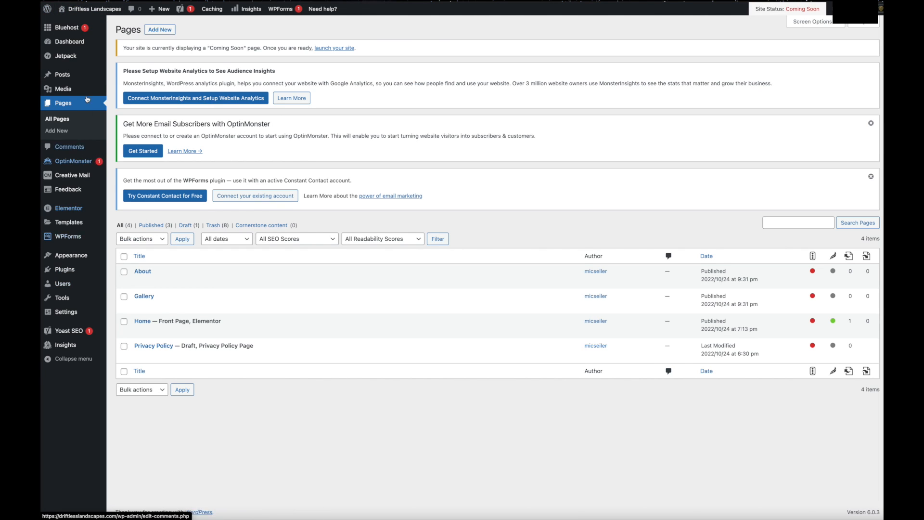
mouse_move(299, 336)
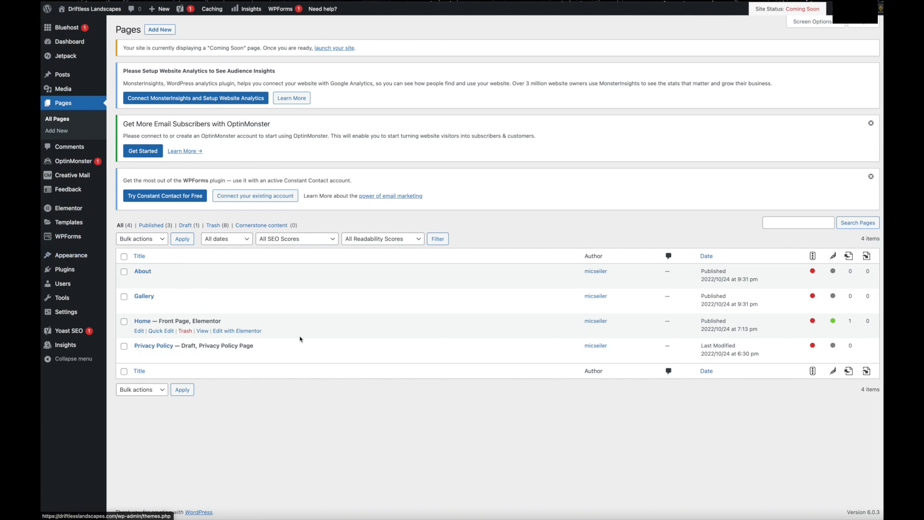
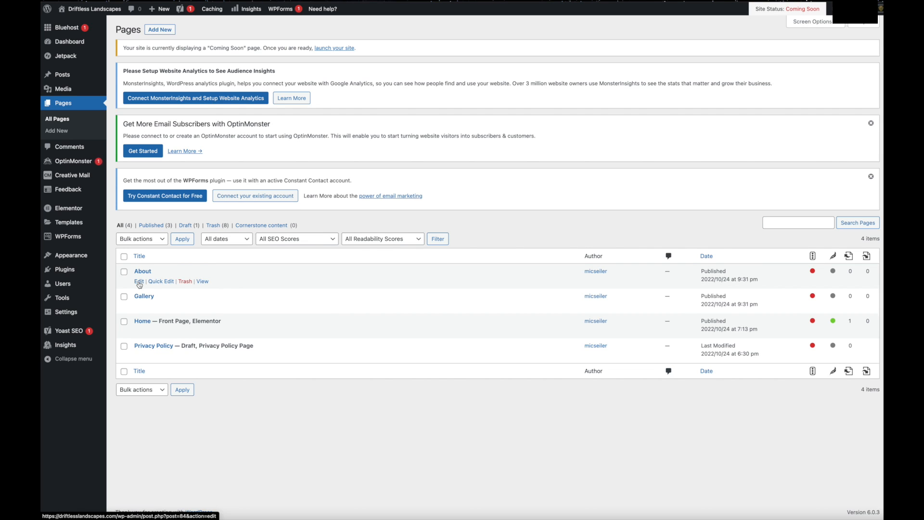
left_click(139, 282)
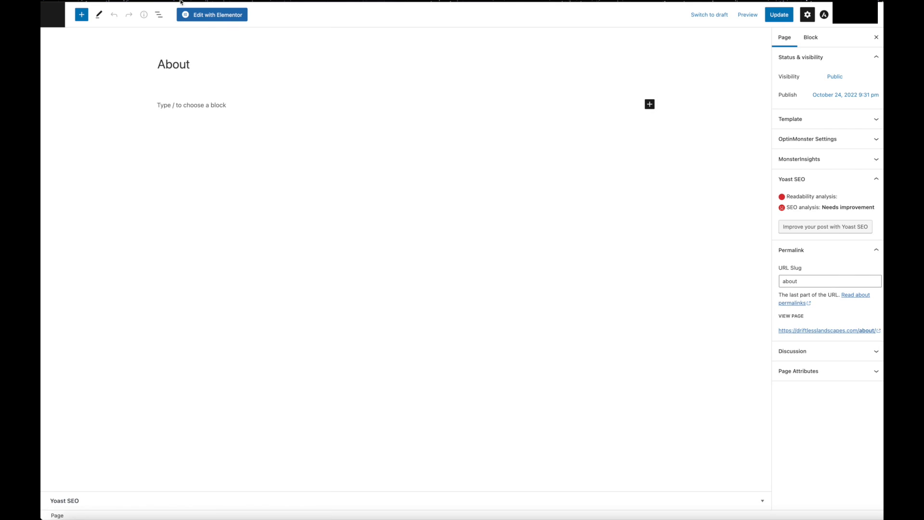
left_click(217, 17)
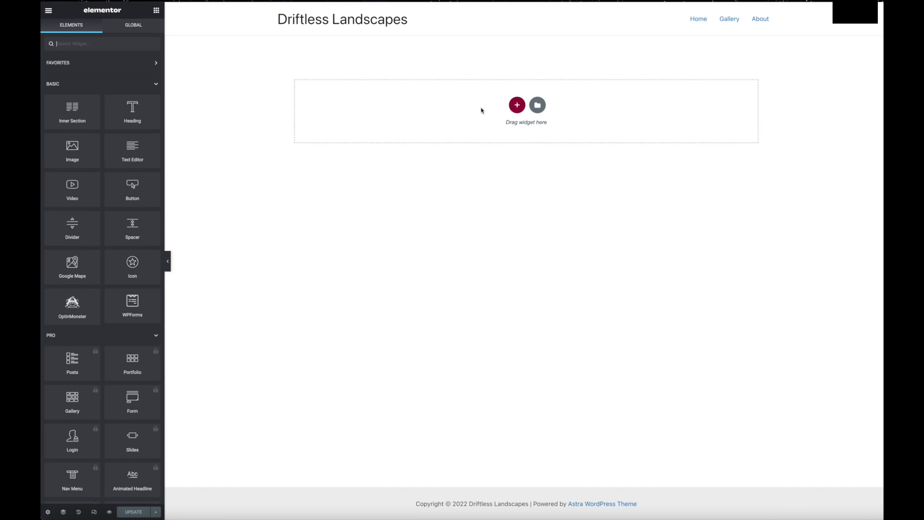
Step: Browse the saved templates and the ready-made page templates in the template library
left_click(538, 106)
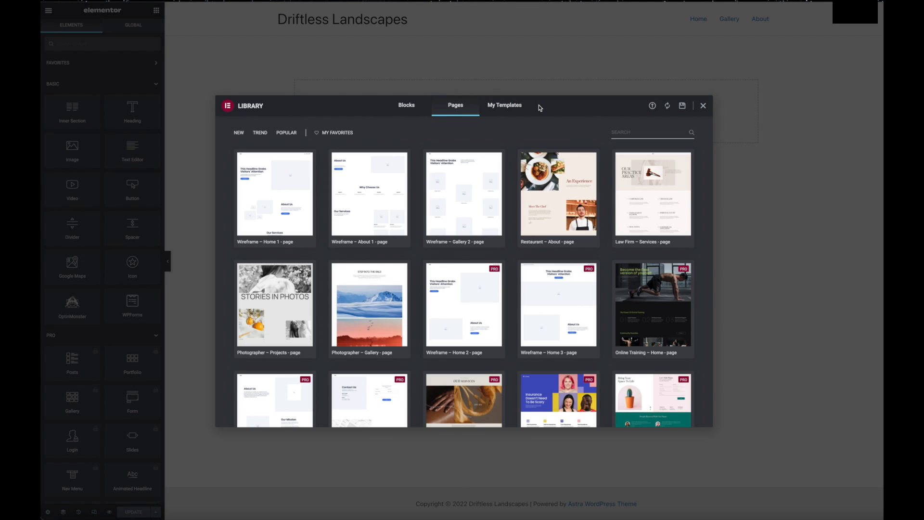
left_click(511, 106)
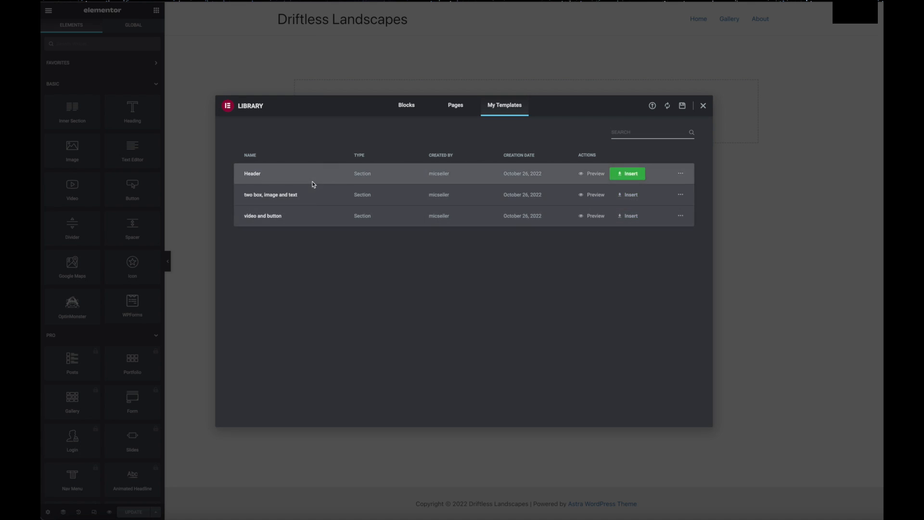
left_click(455, 106)
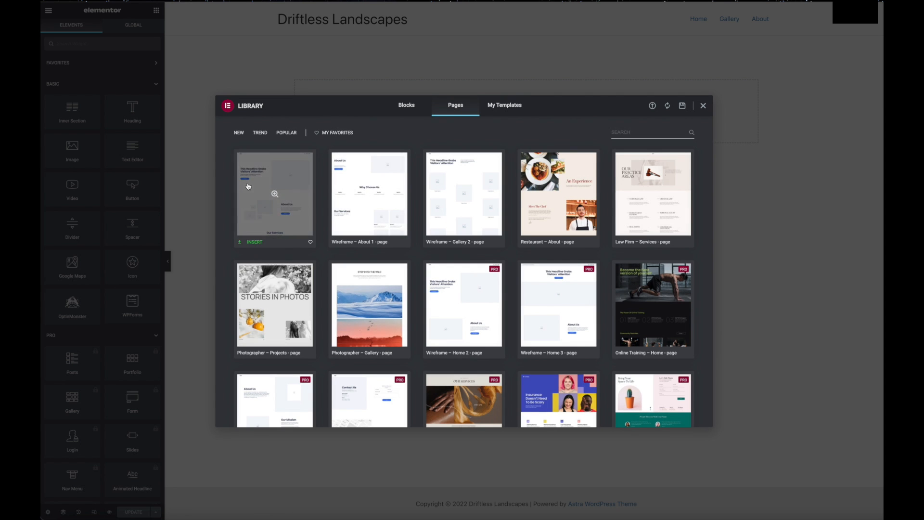
scroll(519, 242, "down", 3)
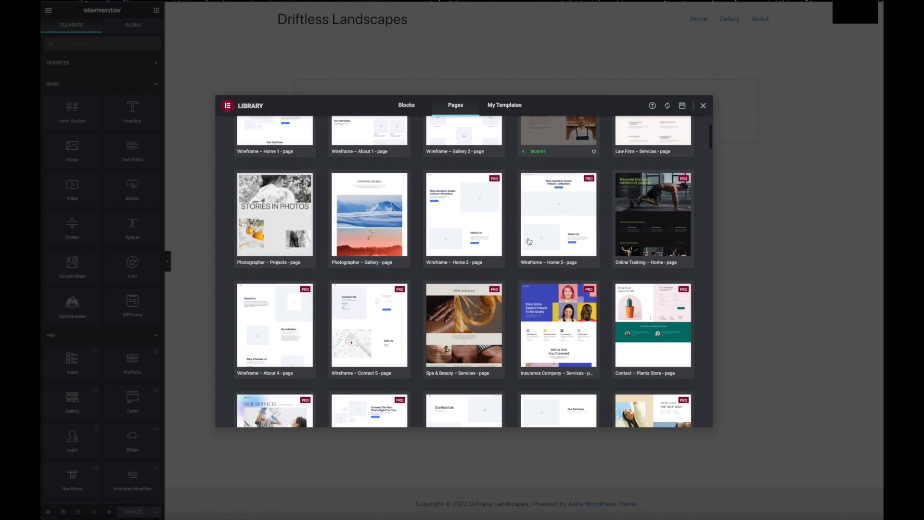
scroll(529, 241, "down", 3)
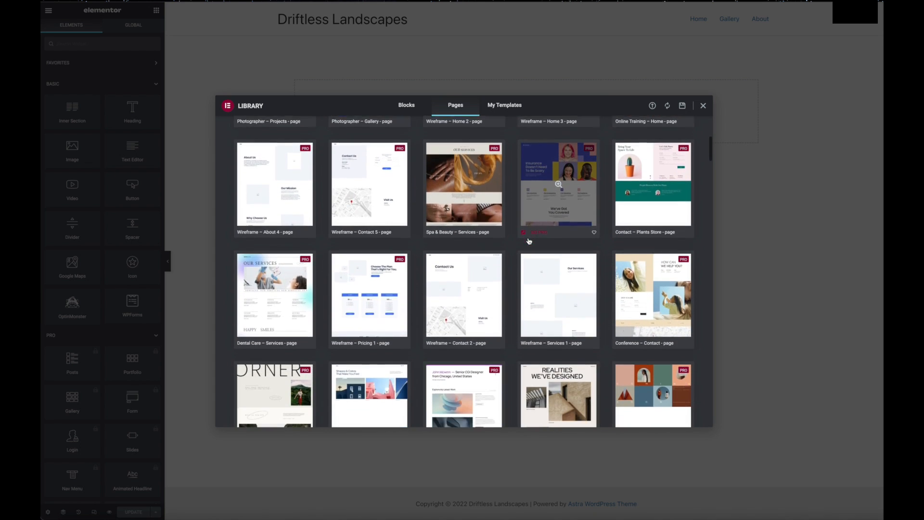
scroll(528, 241, "down", 3)
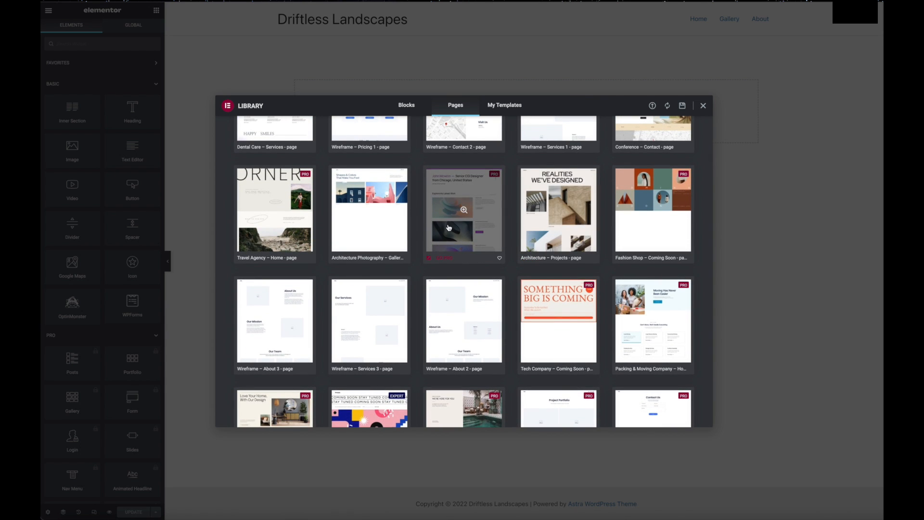
scroll(449, 227, "down", 1)
scroll(452, 241, "down", 5)
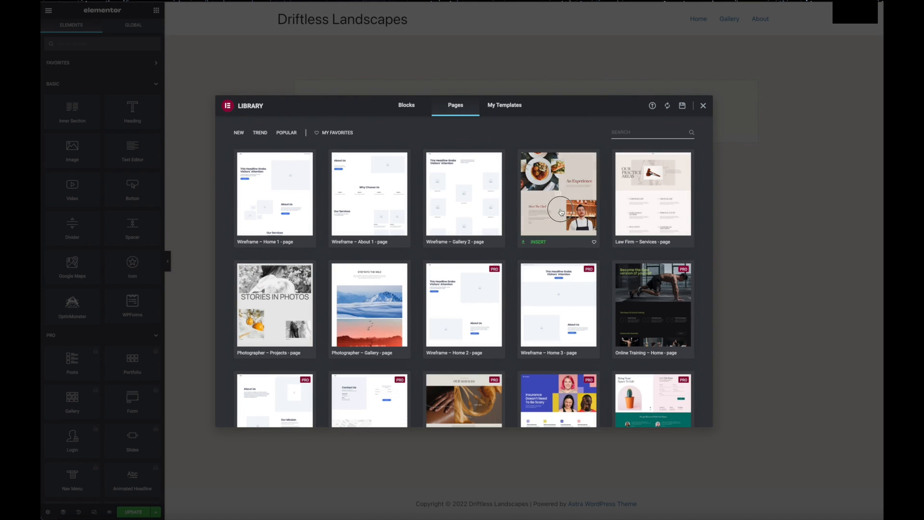
Step: Preview the Restaurant – About page template and insert it into the About page, applying its page settings too
left_click(560, 211)
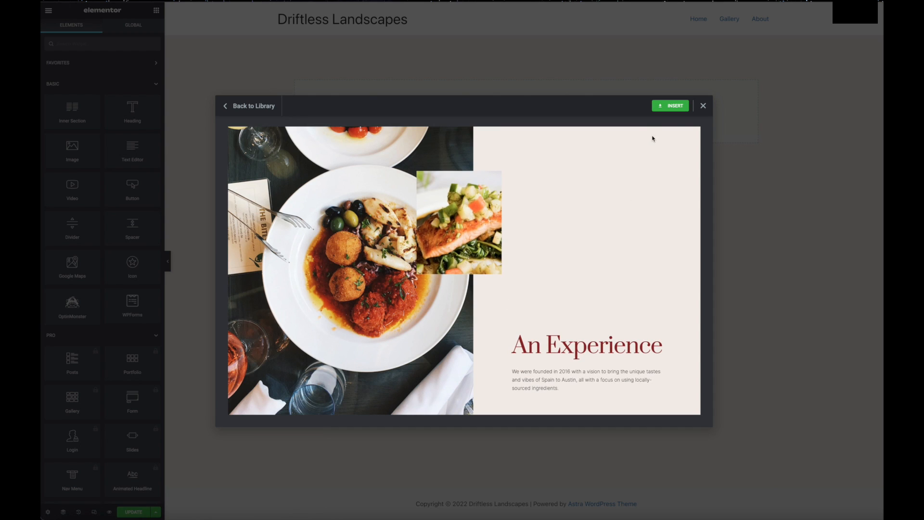
left_click(678, 107)
left_click(676, 106)
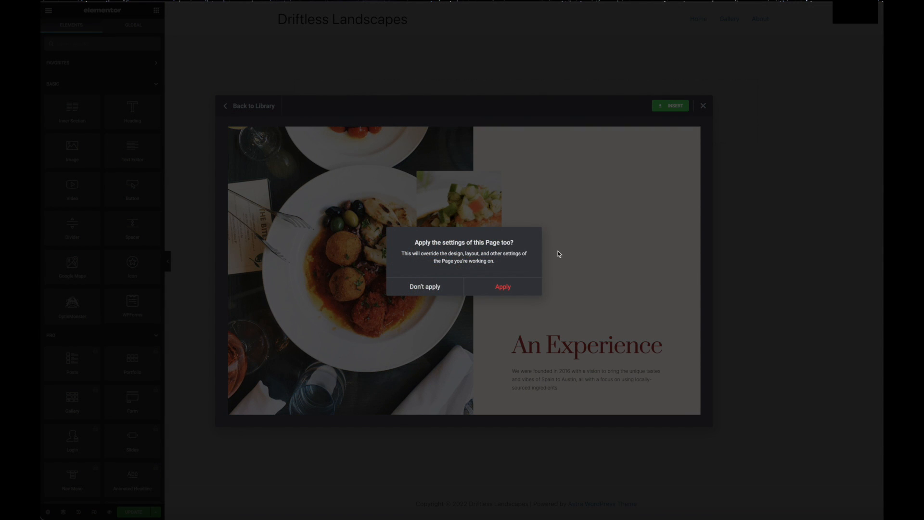
left_click(503, 286)
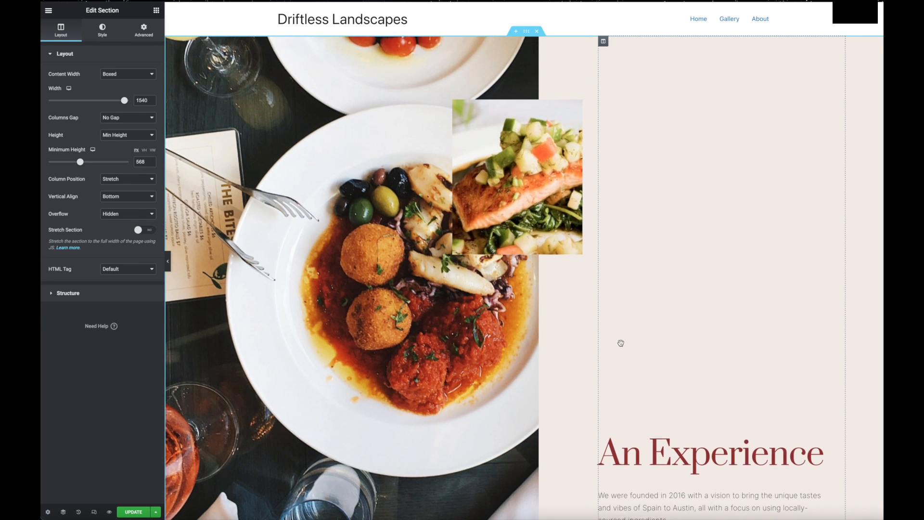
Step: Examine the "Meet Our Chef" section's layout and background settings and open its paragraph text for editing
scroll(621, 342, "down", 10)
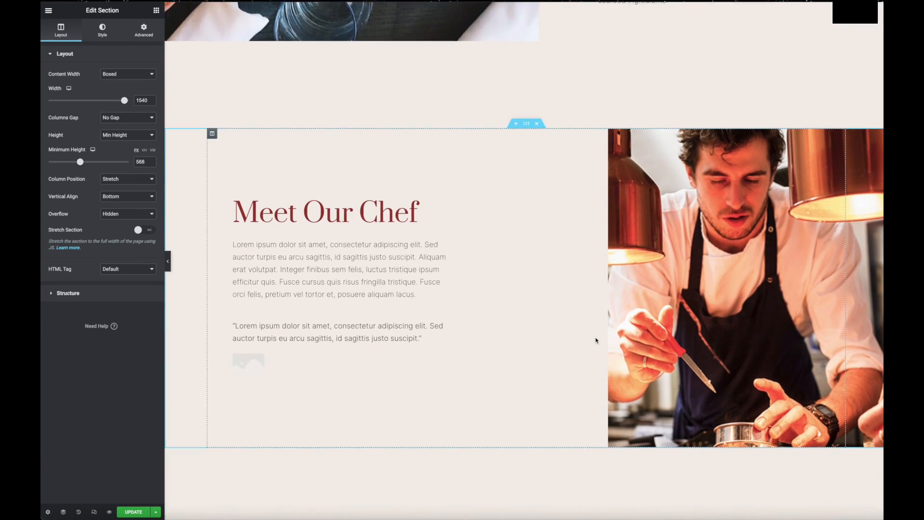
scroll(596, 340, "down", 3)
scroll(749, 232, "up", 3)
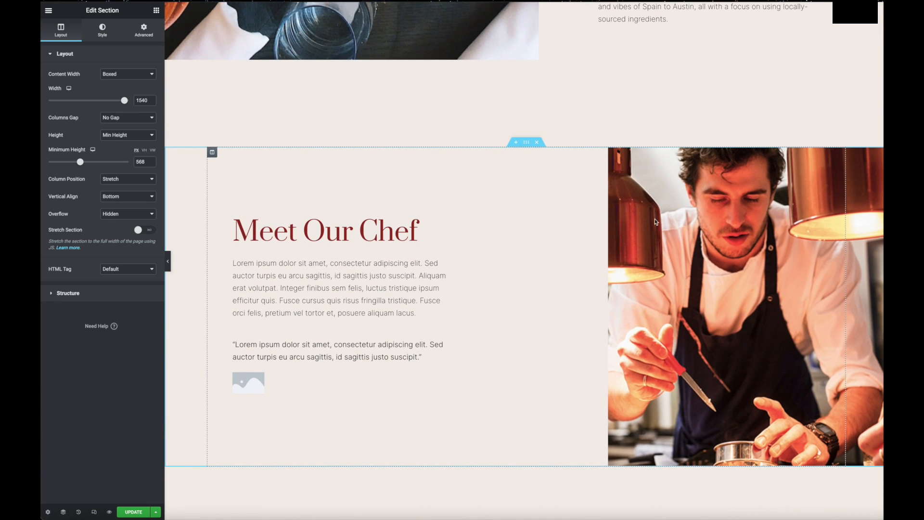
left_click(526, 142)
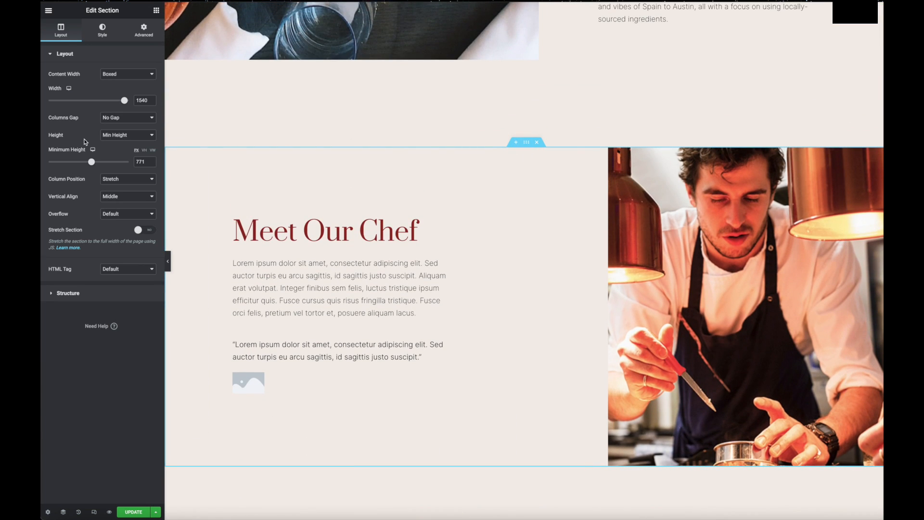
left_click(103, 30)
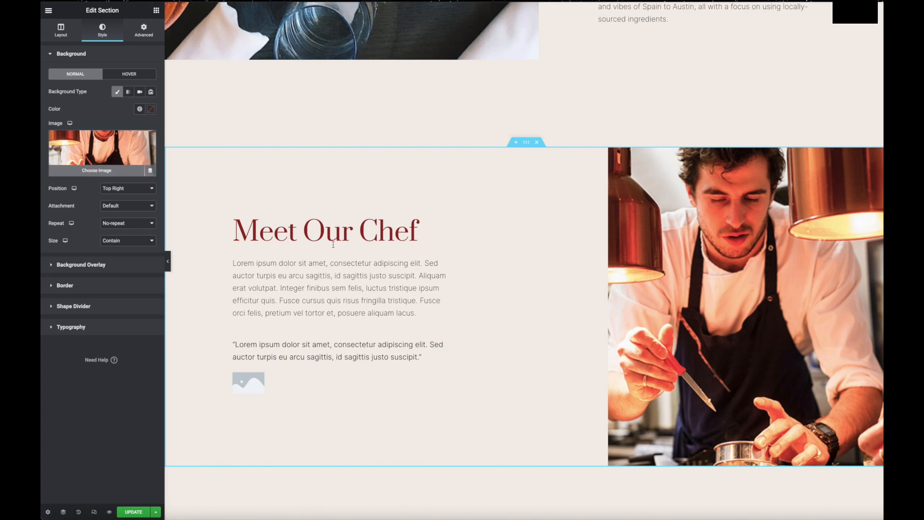
left_click(358, 290)
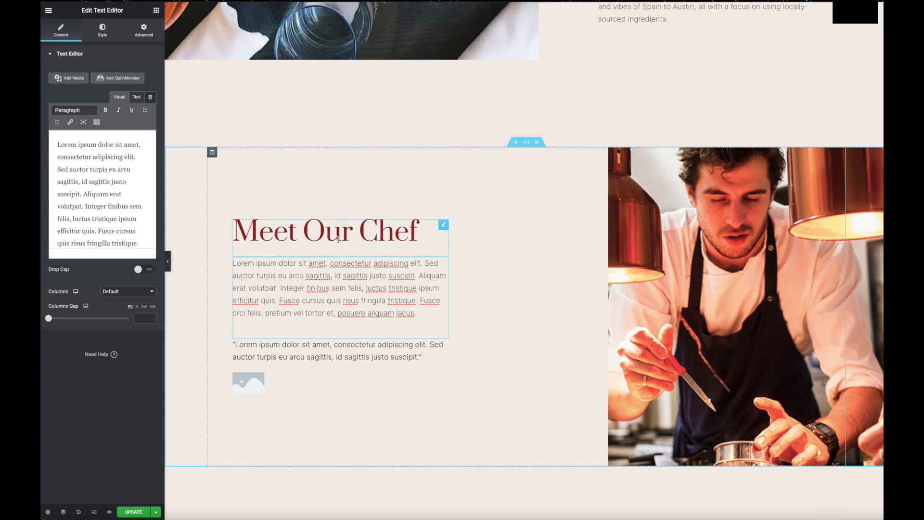
Step: Review the inserted sections and show the column structure choices for a new section at the end of the page
scroll(553, 273, "up", 10)
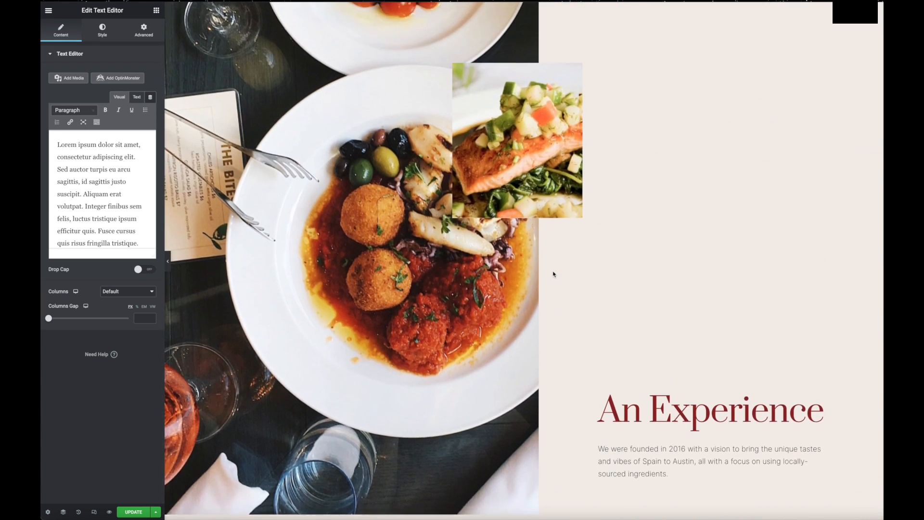
scroll(379, 291, "down", 10)
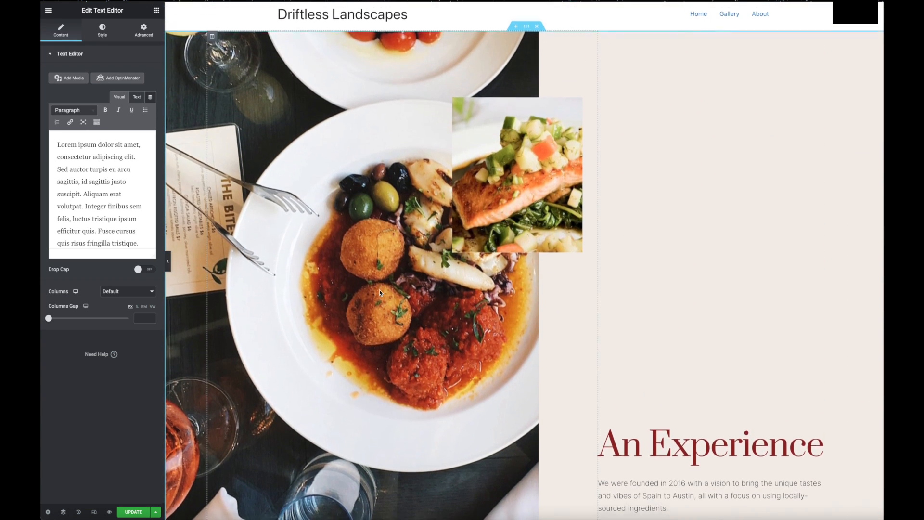
scroll(379, 293, "down", 10)
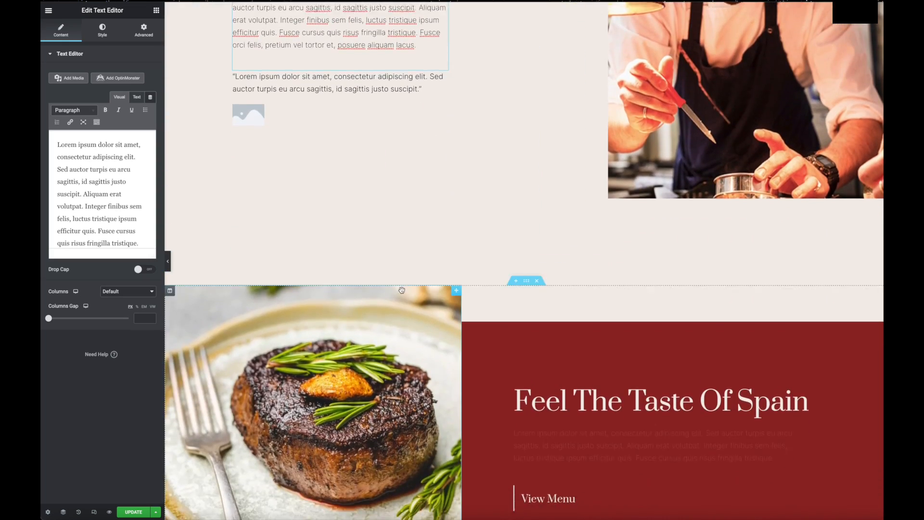
scroll(403, 288, "down", 6)
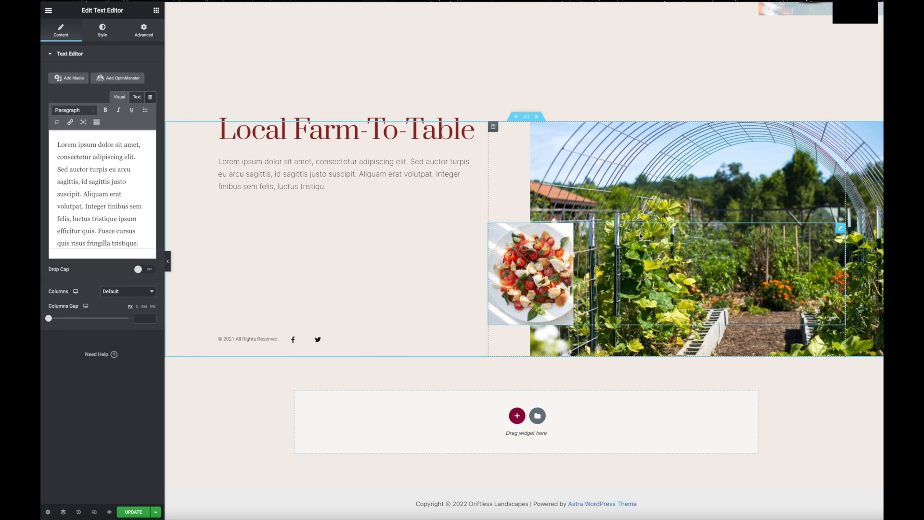
left_click(517, 415)
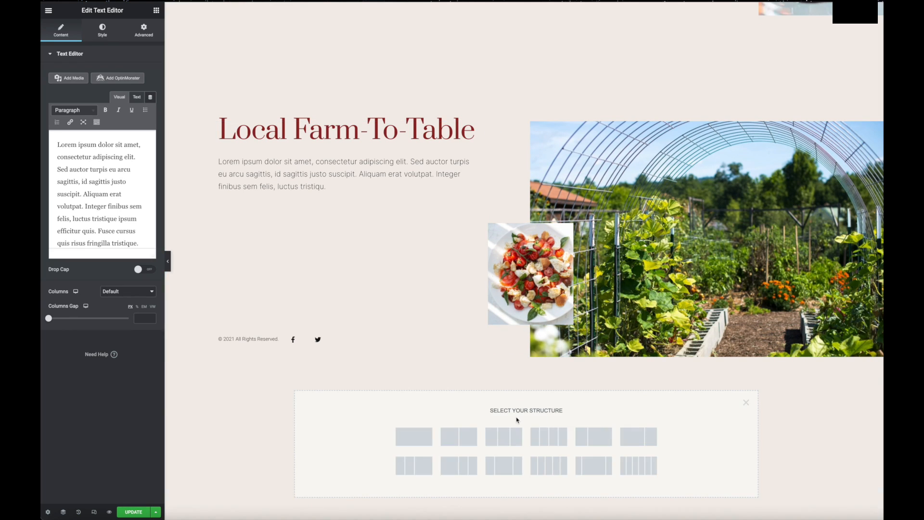
scroll(517, 420, "down", 1)
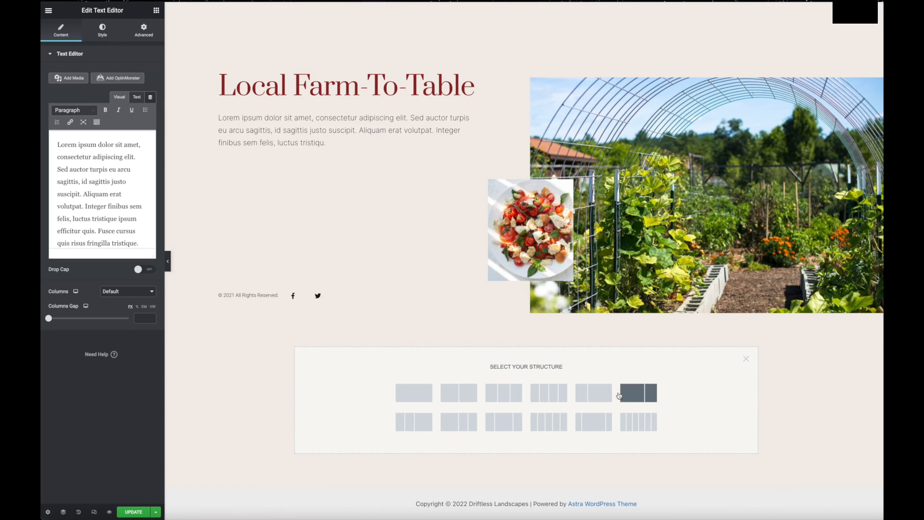
scroll(437, 249, "up", 1)
scroll(437, 249, "up", 3)
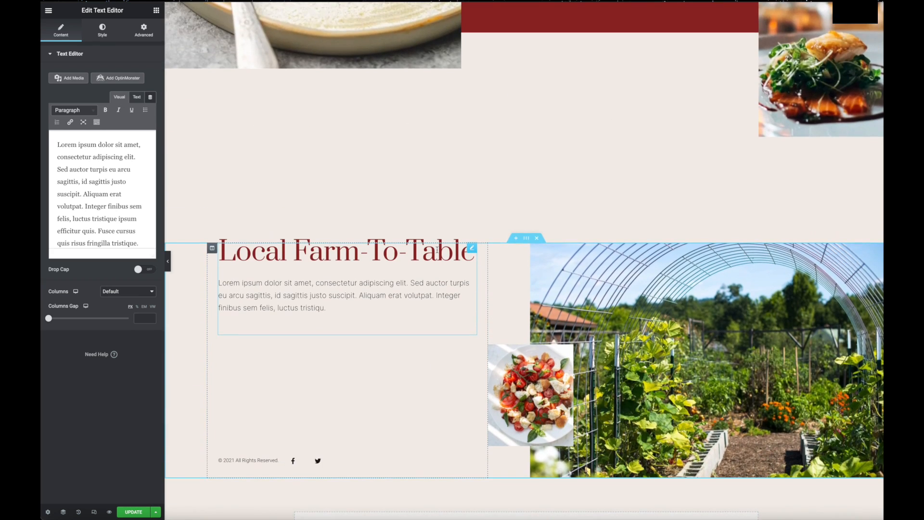
Step: Duplicate the "Meet Our Chef" section and move the copy below the "Feel The Taste Of Spain" section
scroll(380, 259, "up", 10)
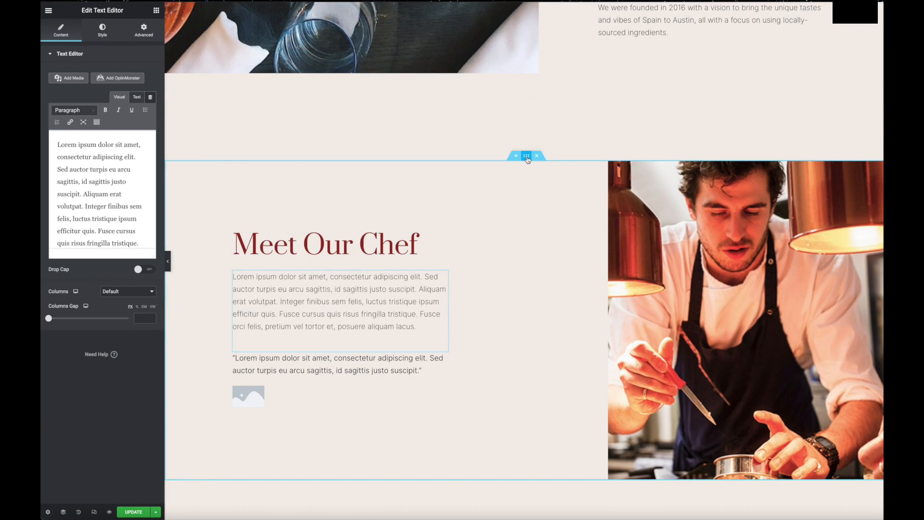
right_click(527, 158)
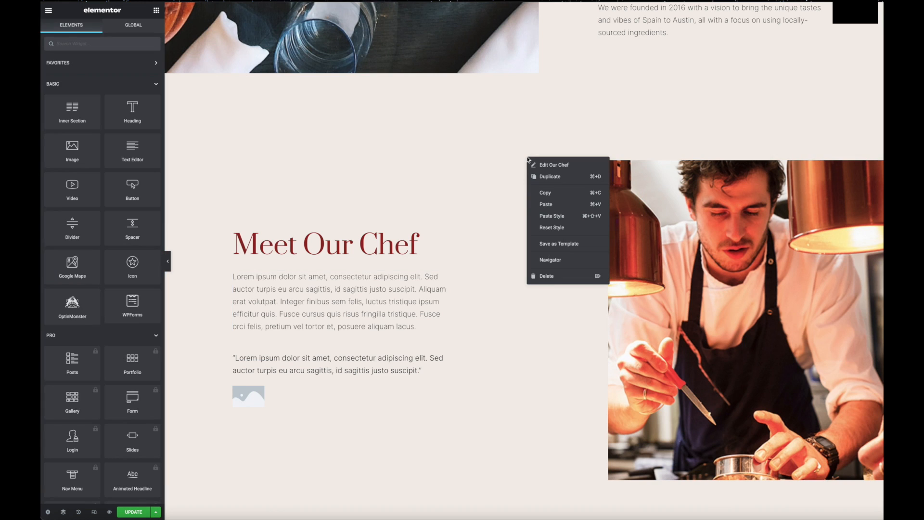
left_click(550, 177)
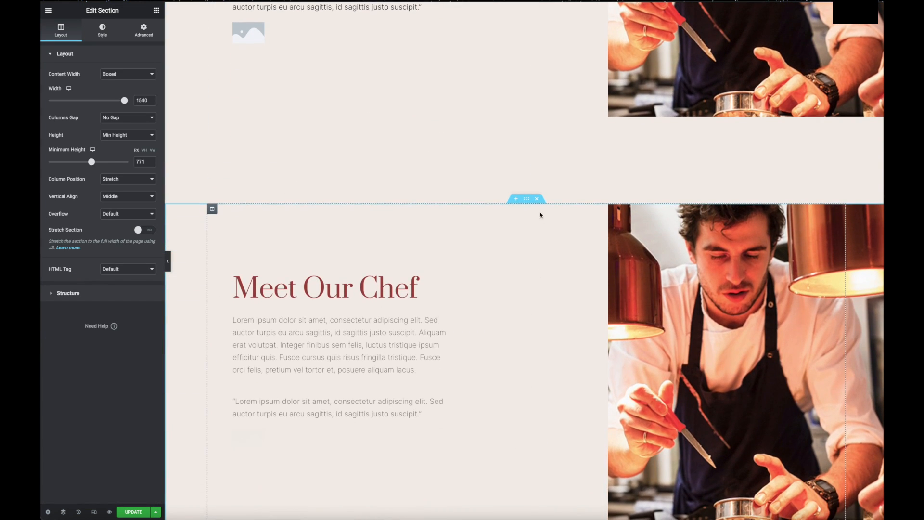
left_click(537, 199)
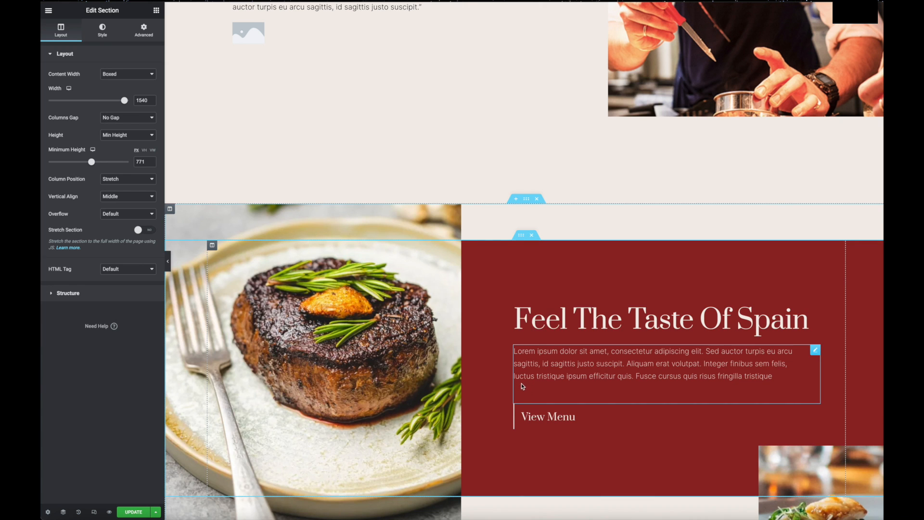
scroll(515, 366, "down", 2)
scroll(514, 358, "down", 5)
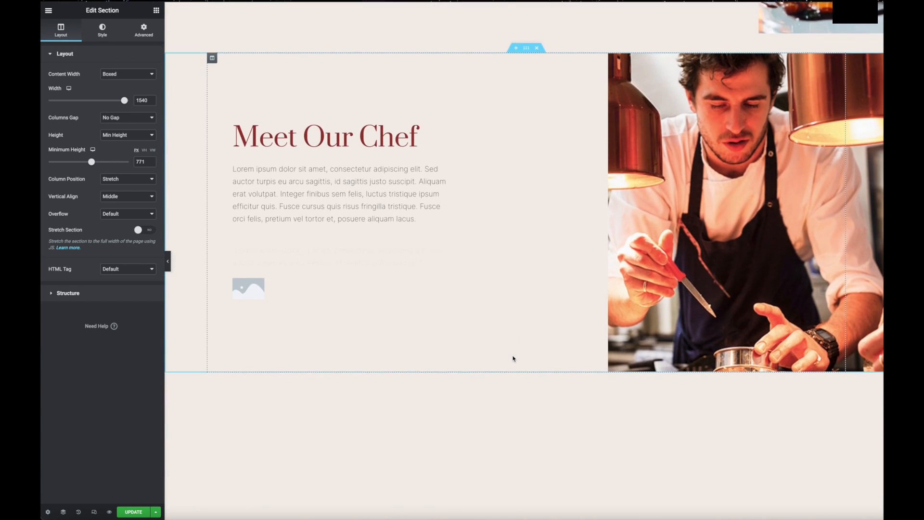
scroll(513, 358, "up", 3)
scroll(514, 359, "down", 2)
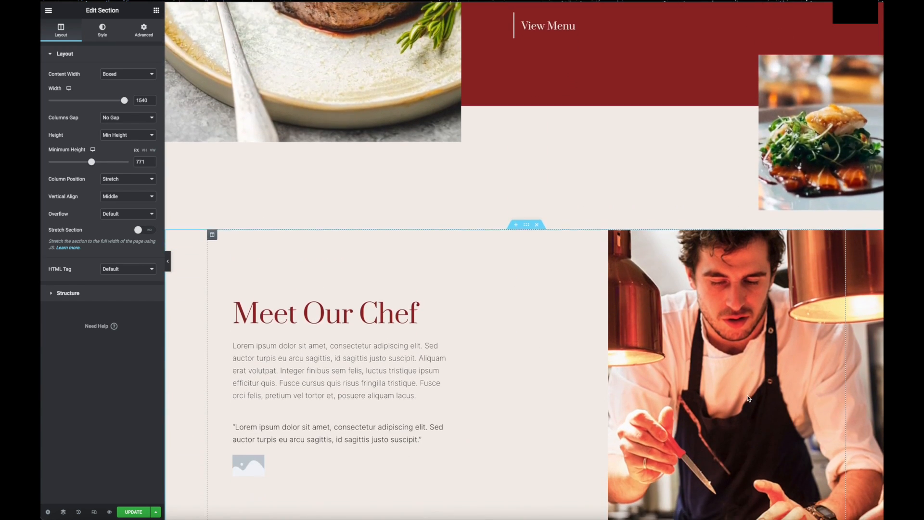
Step: Review the order and appearance of all sections on the About page
scroll(374, 348, "up", 15)
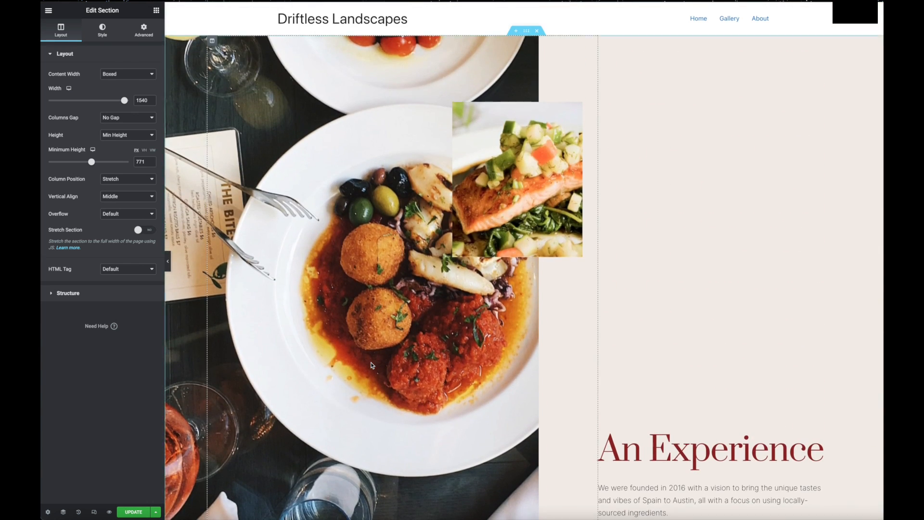
scroll(371, 364, "down", 15)
scroll(371, 365, "down", 2)
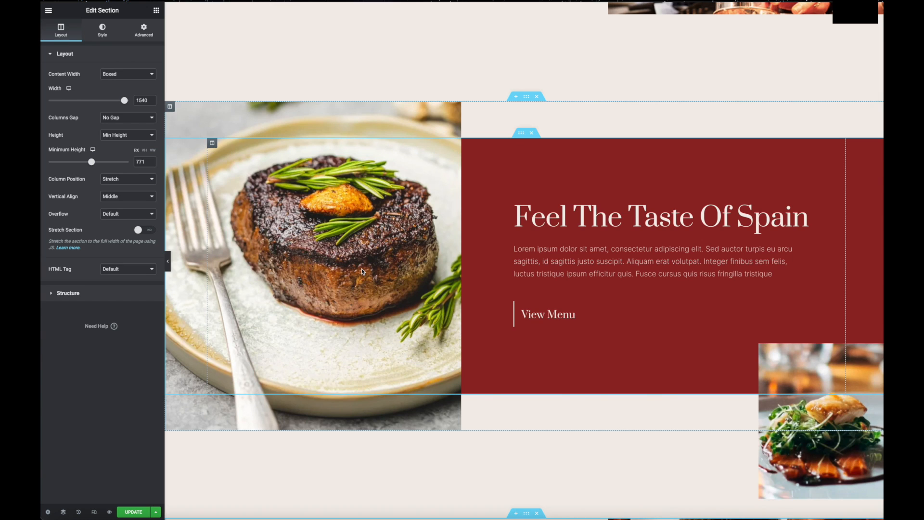
scroll(362, 268, "down", 15)
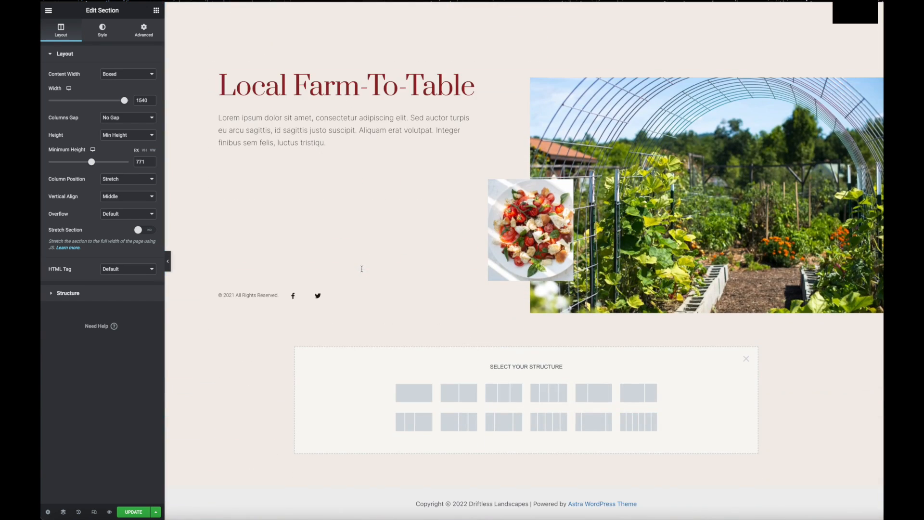
scroll(362, 268, "up", 20)
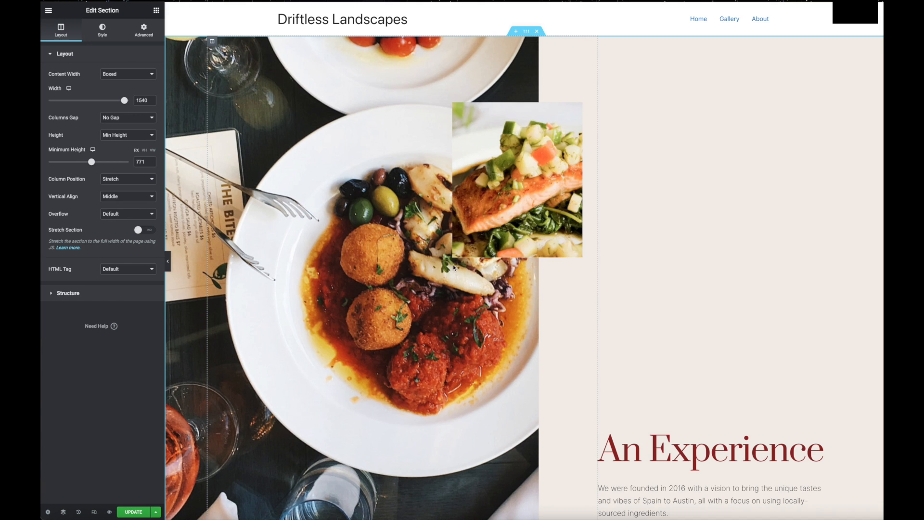
scroll(450, 282, "down", 7)
scroll(450, 282, "up", 7)
Step: Publish the update to the About page and exit the page builder to the WordPress page editor
left_click(133, 512)
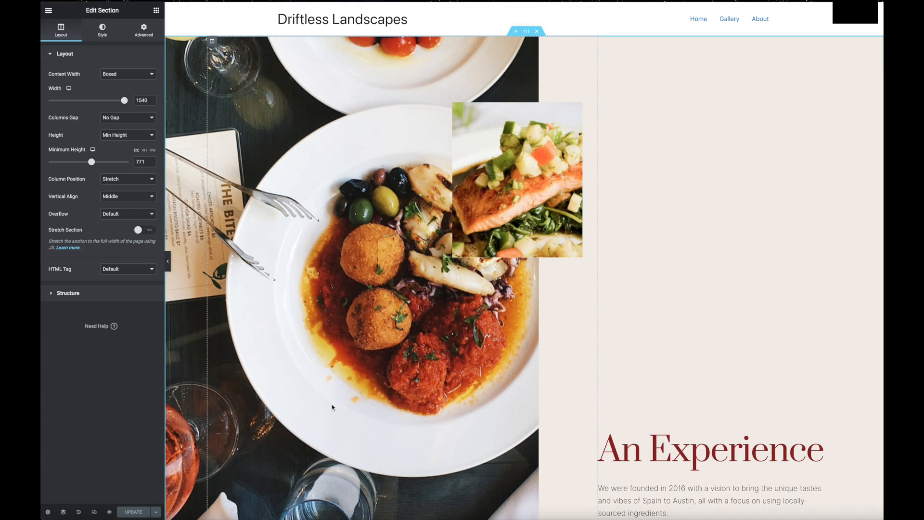
left_click(49, 11)
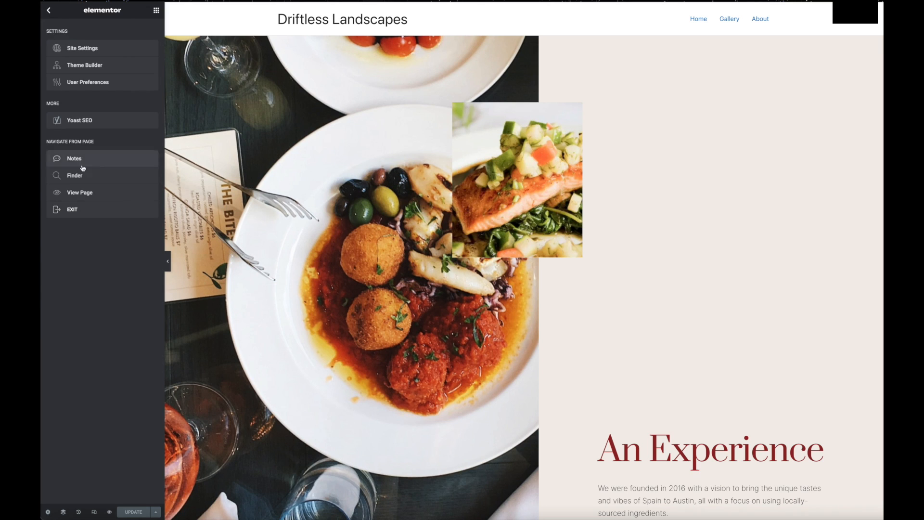
left_click(86, 208)
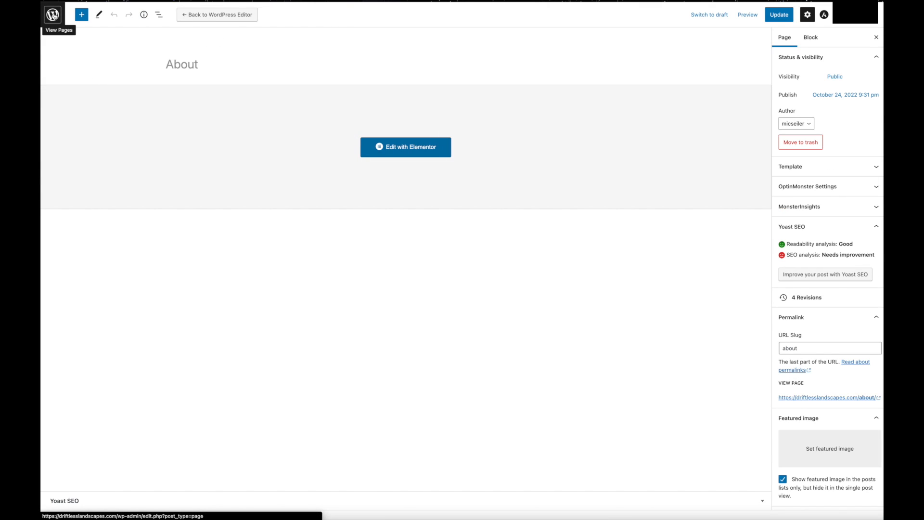
Step: Return to the list of all WordPress pages and review the options for the About, Gallery and Home pages
left_click(53, 14)
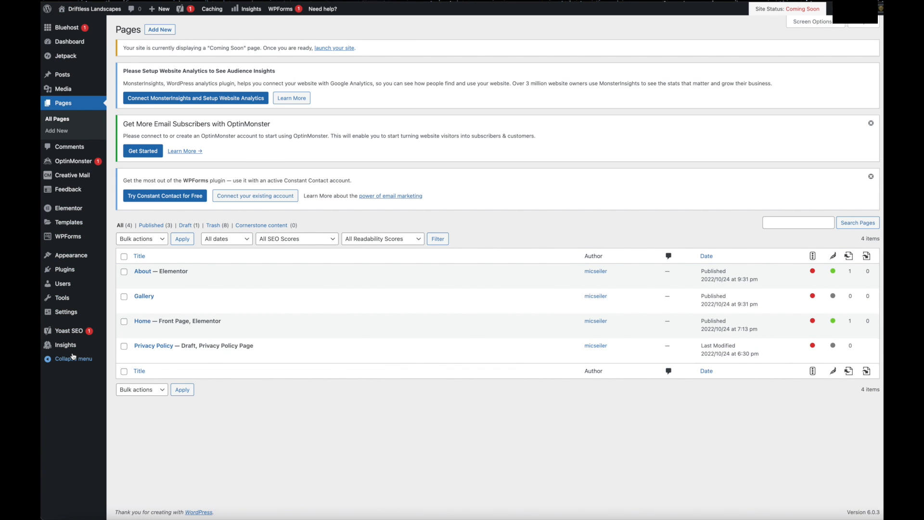
mouse_move(252, 332)
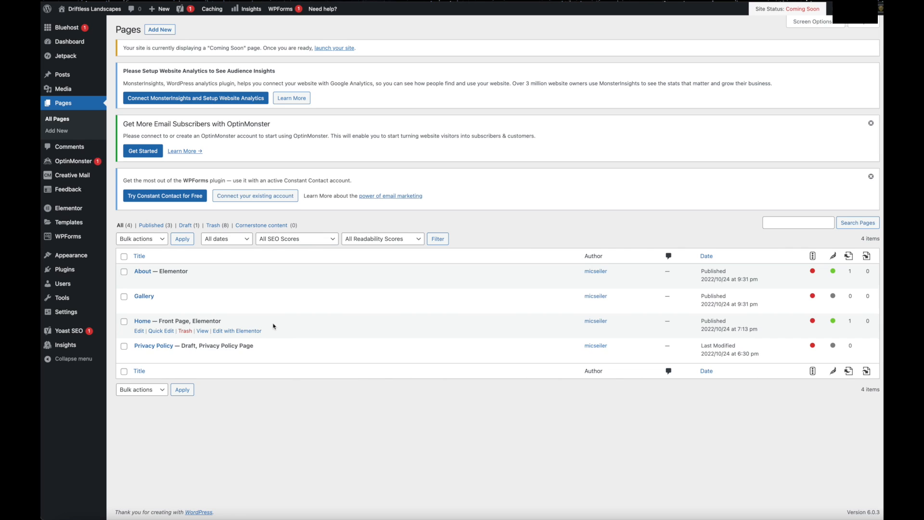
mouse_move(192, 278)
mouse_move(184, 299)
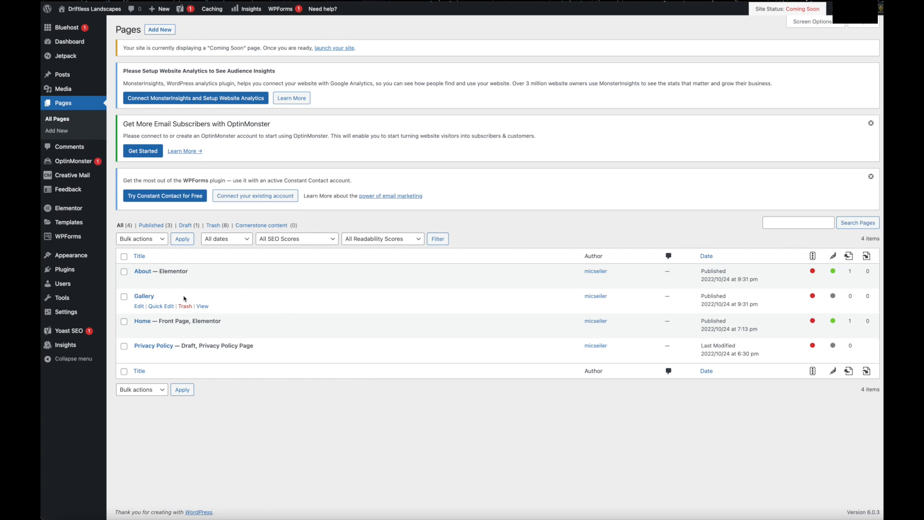
mouse_move(67, 91)
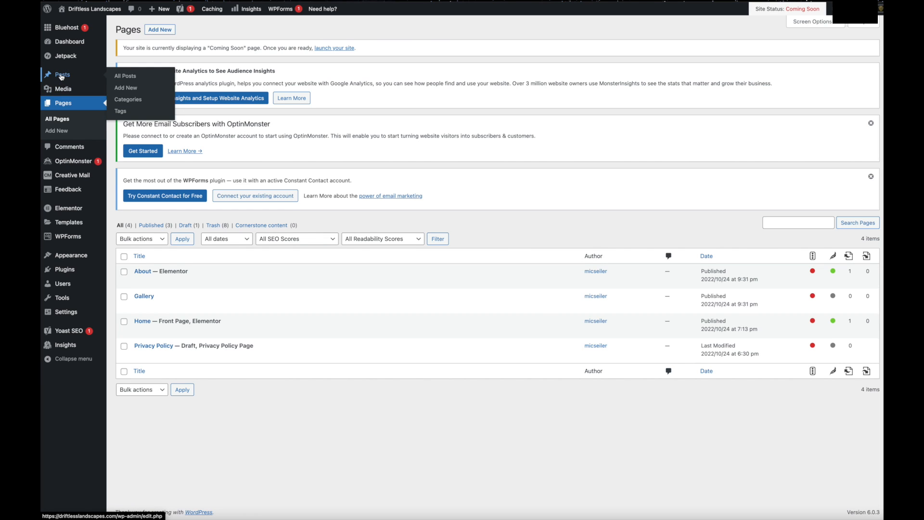
Step: Upload the river photo IMG_5619.jpeg from the Landscapes folder to the Media Library
left_click(62, 90)
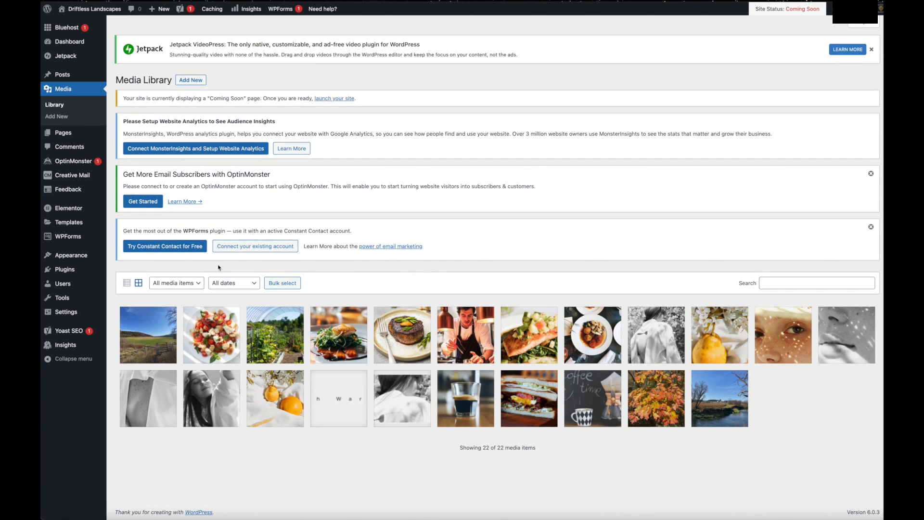
left_click(186, 80)
scroll(404, 289, "down", 3)
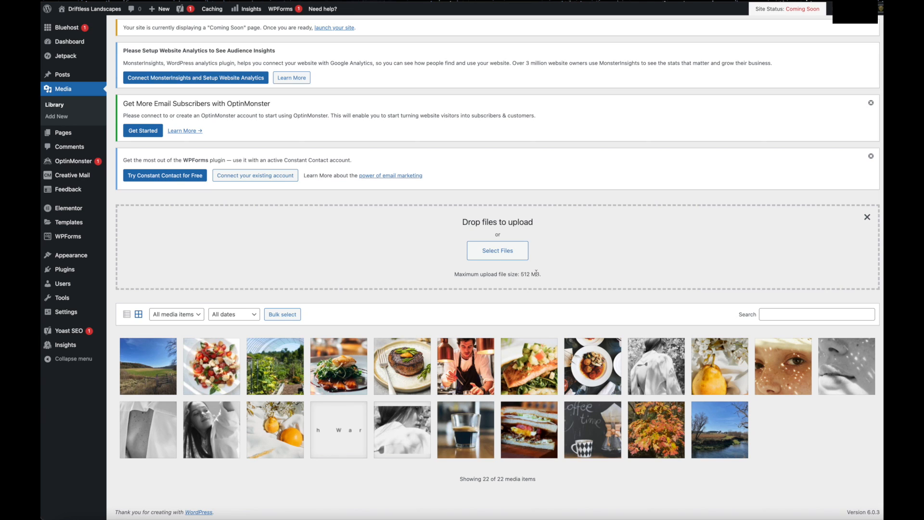
left_click(496, 253)
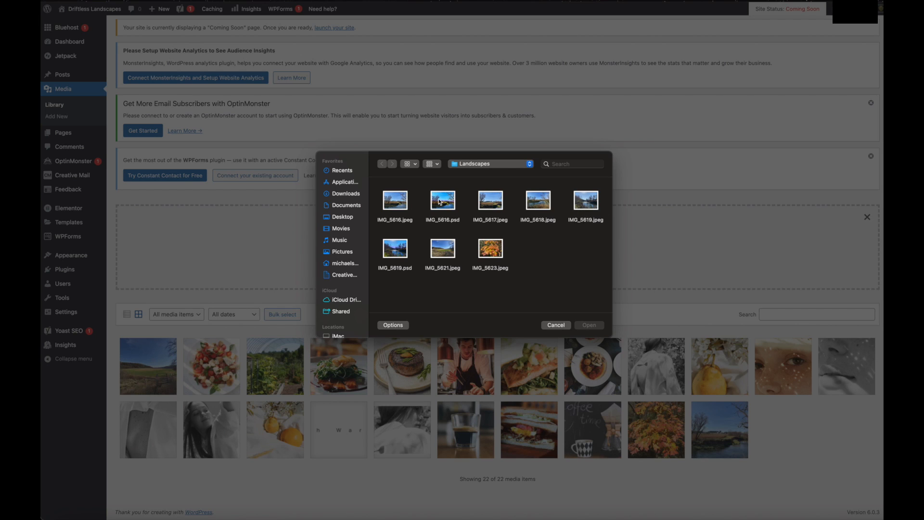
left_click(495, 208)
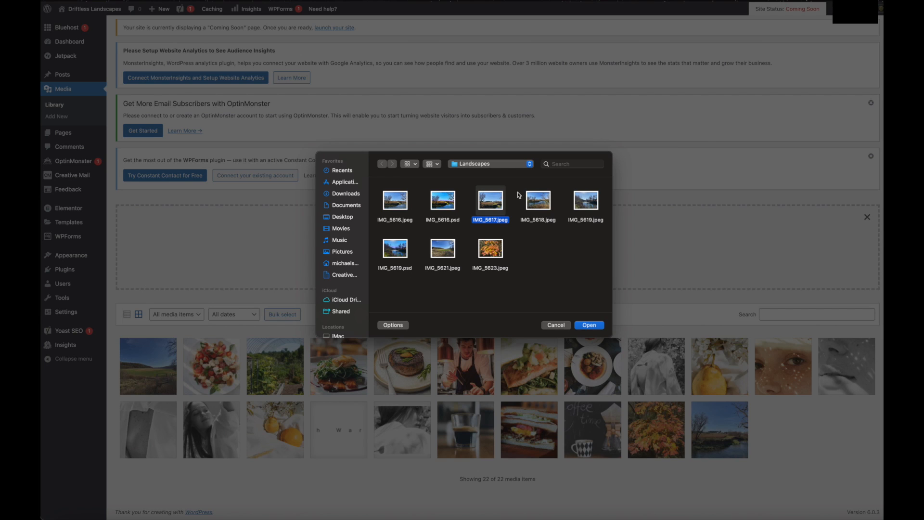
left_click(496, 206)
left_click_drag(496, 206, 236, 261)
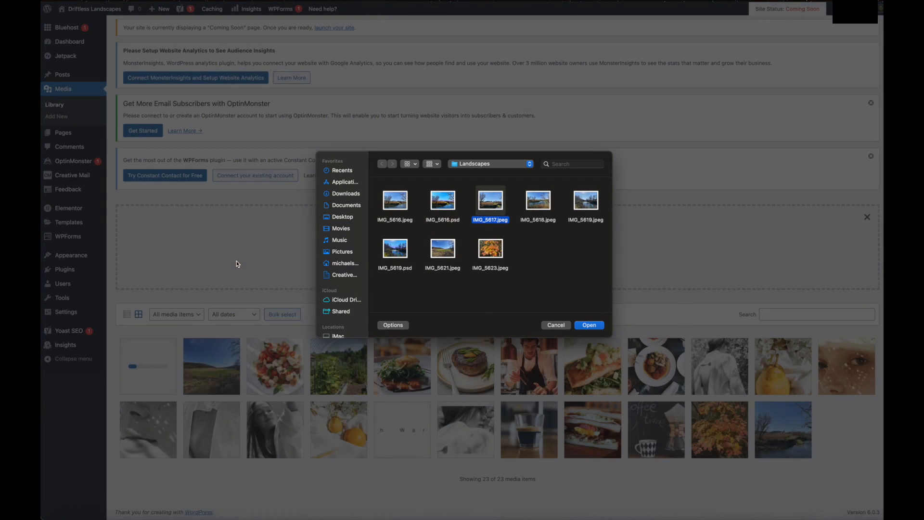
left_click(592, 330)
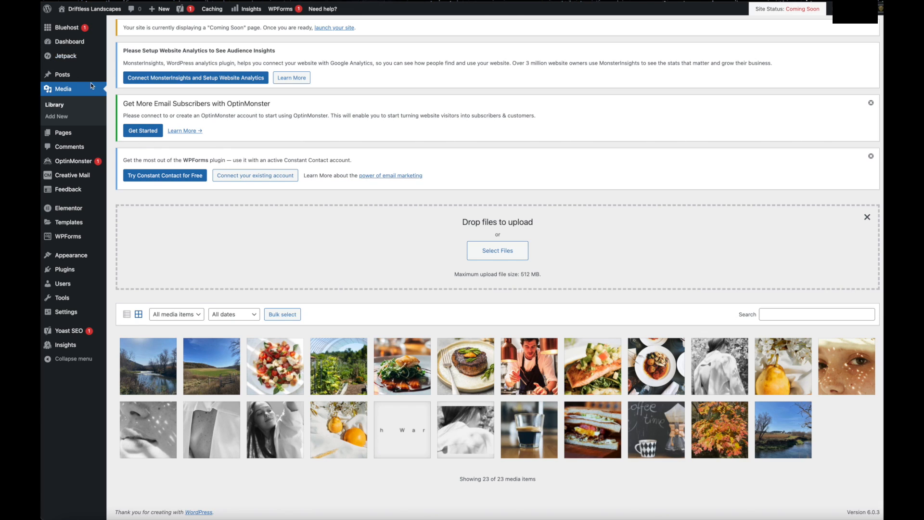
Step: Show the list of all posts, look at the blank new-post editor, and return to review the "Hello world!" post's options
left_click(64, 76)
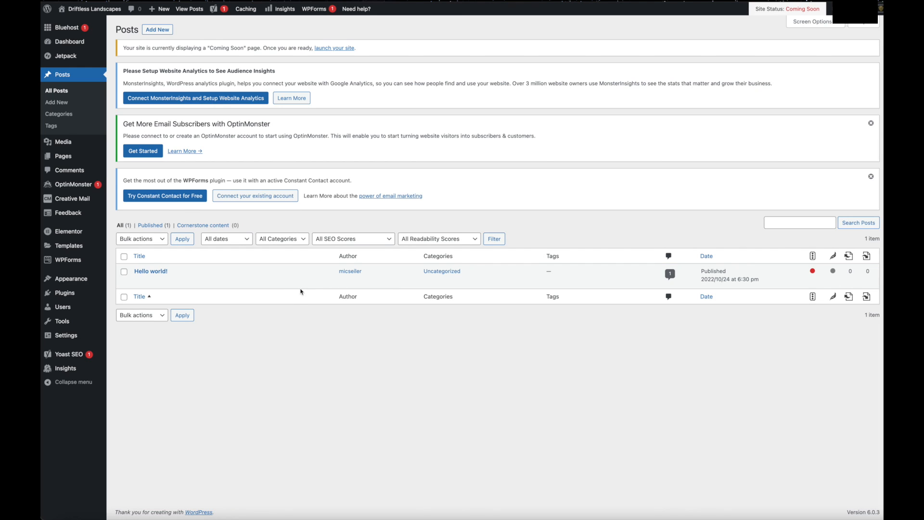
left_click(156, 32)
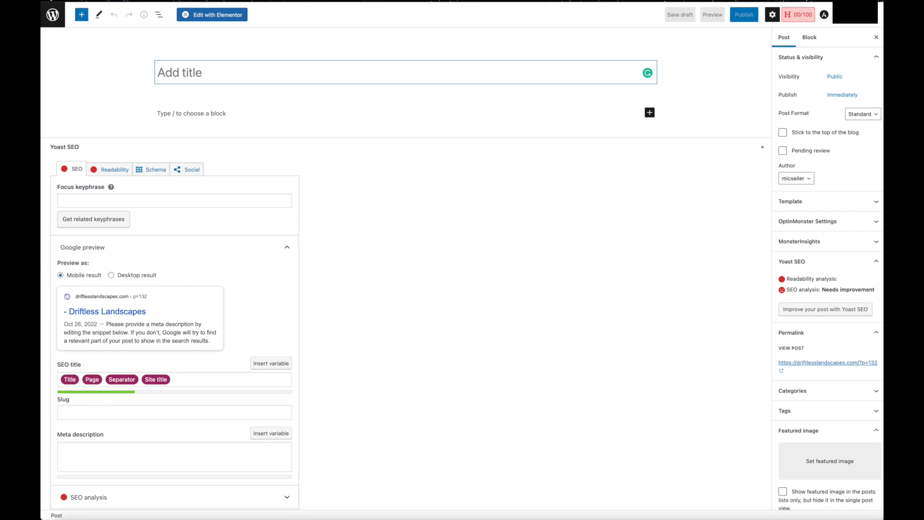
left_click(53, 15)
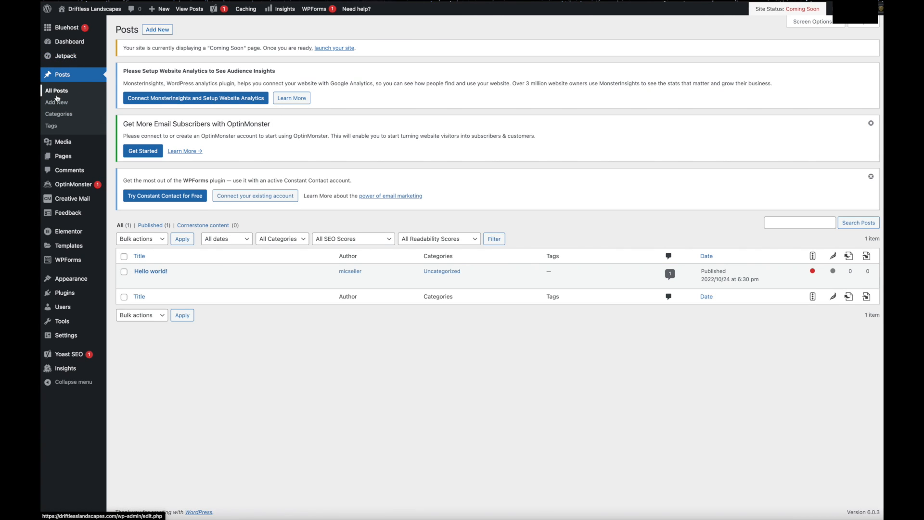
mouse_move(193, 282)
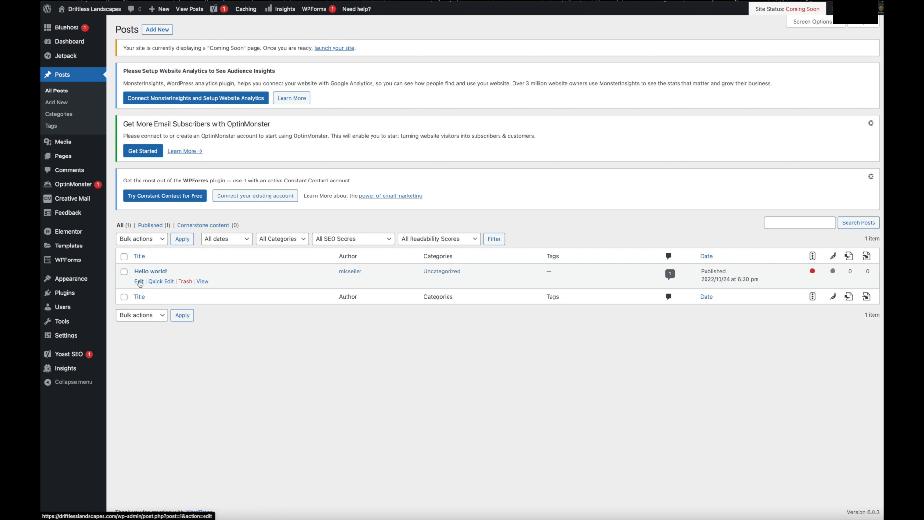
Step: Create a new post and title it "New blog post"
left_click(162, 34)
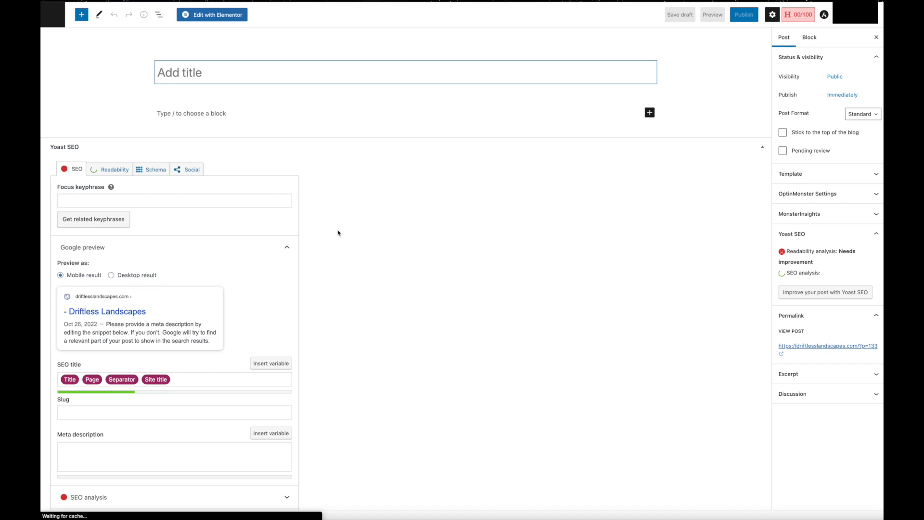
left_click(258, 66)
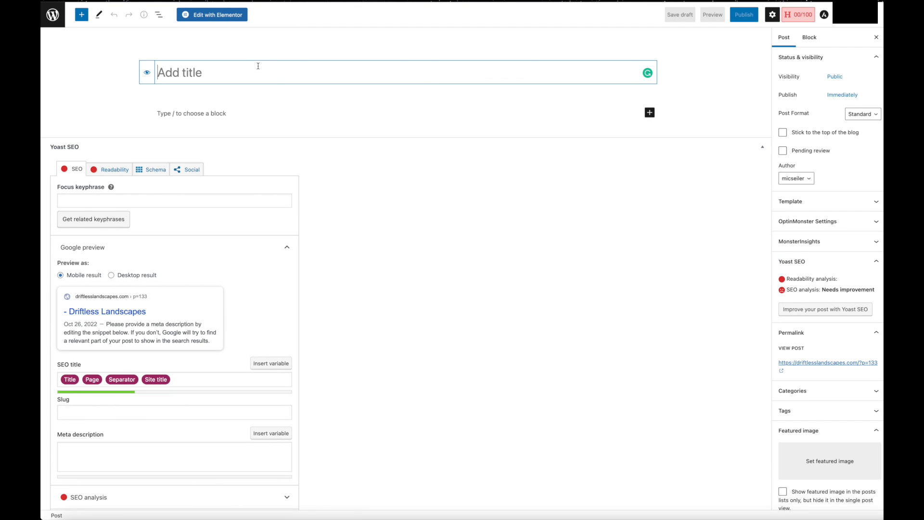
type("New ")
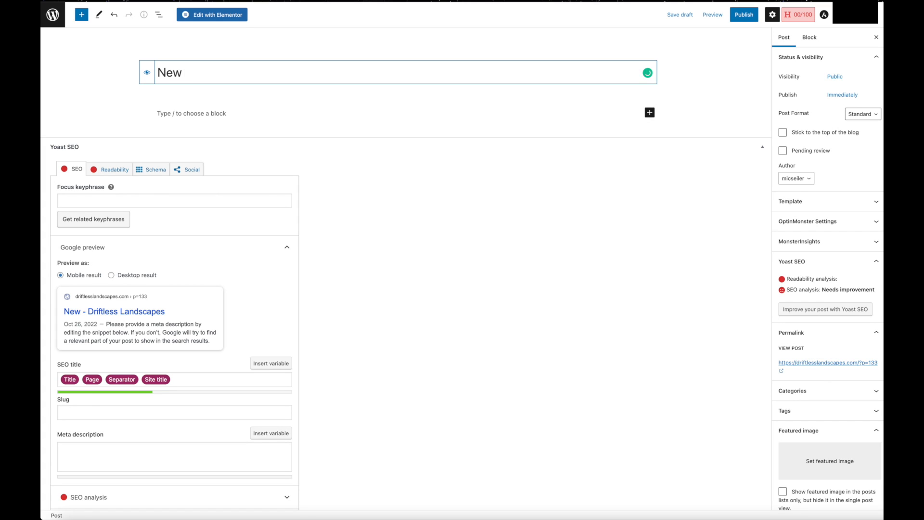
type("blog ")
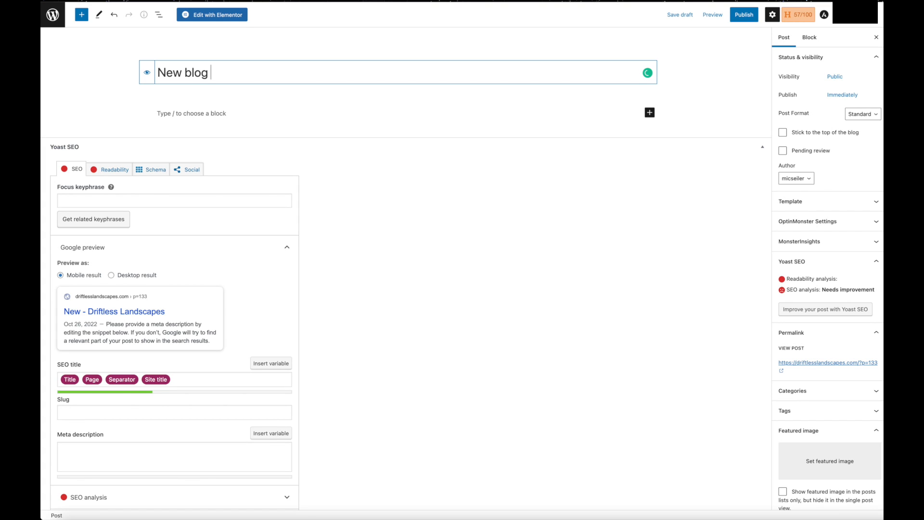
type("post")
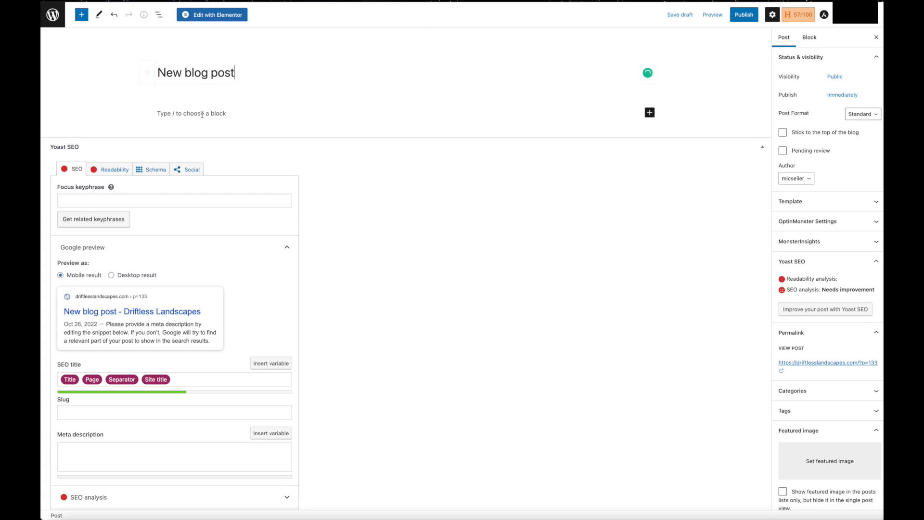
Step: Insert a Heading block below the post title with the text "Cool blog post"
left_click(203, 115)
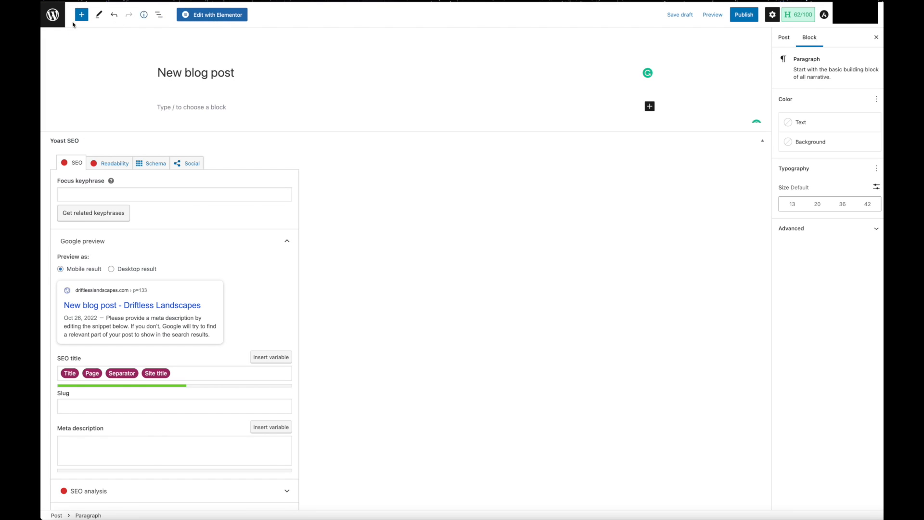
left_click(202, 106)
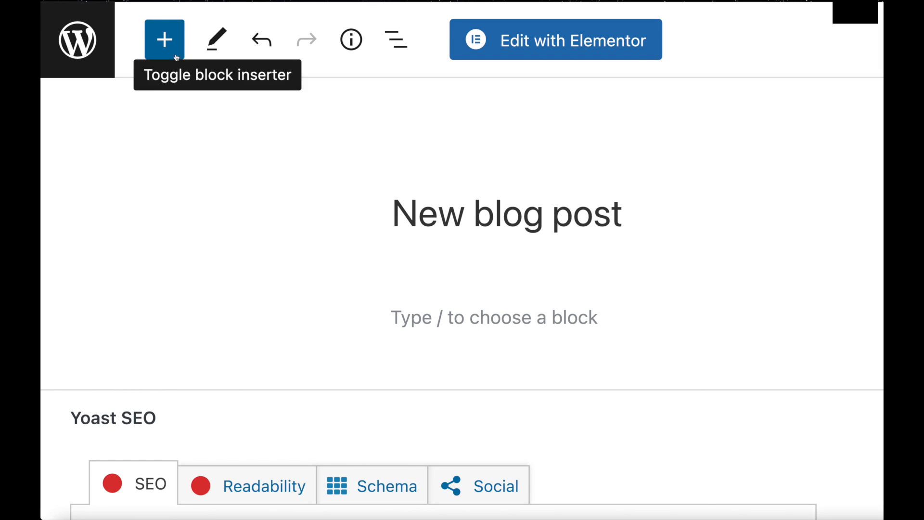
left_click(172, 55)
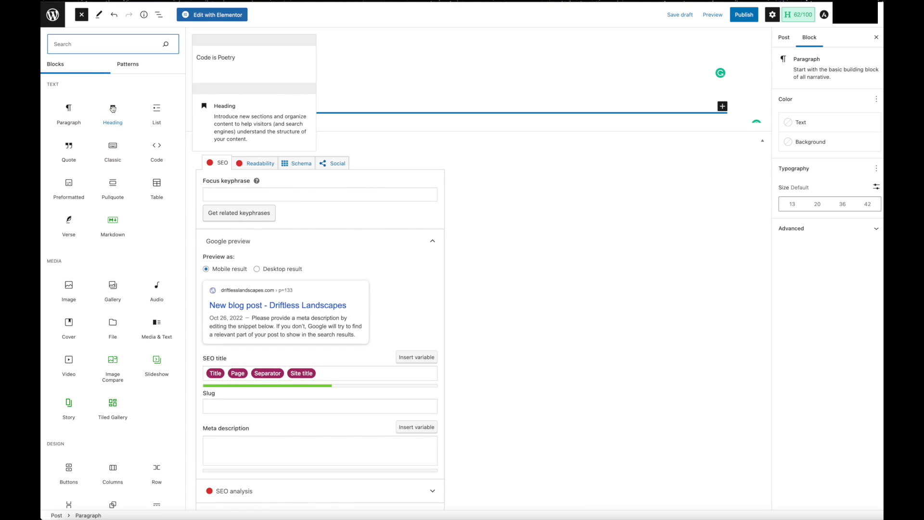
left_click_drag(113, 111, 114, 112)
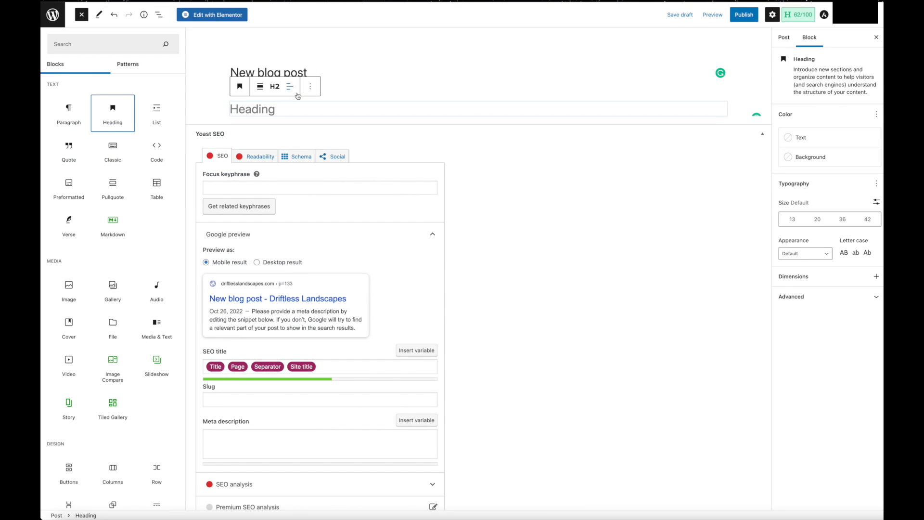
left_click(294, 110)
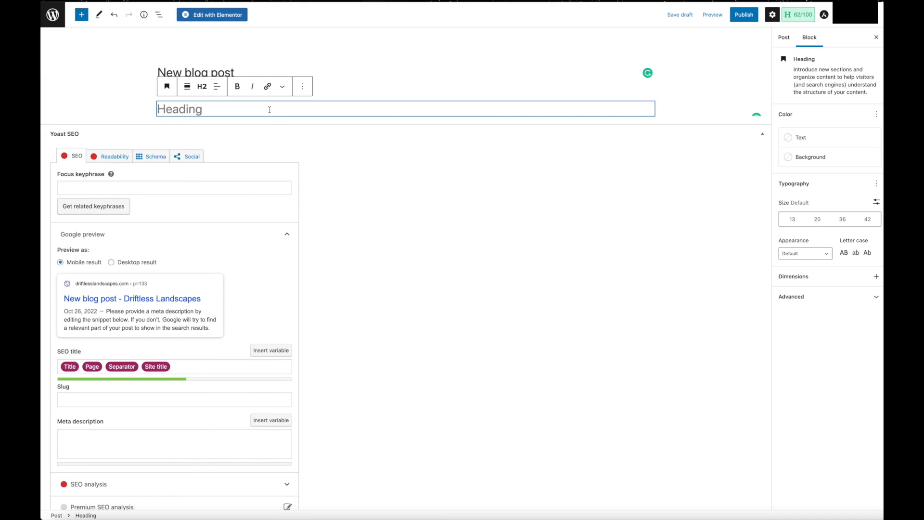
type("Cool ")
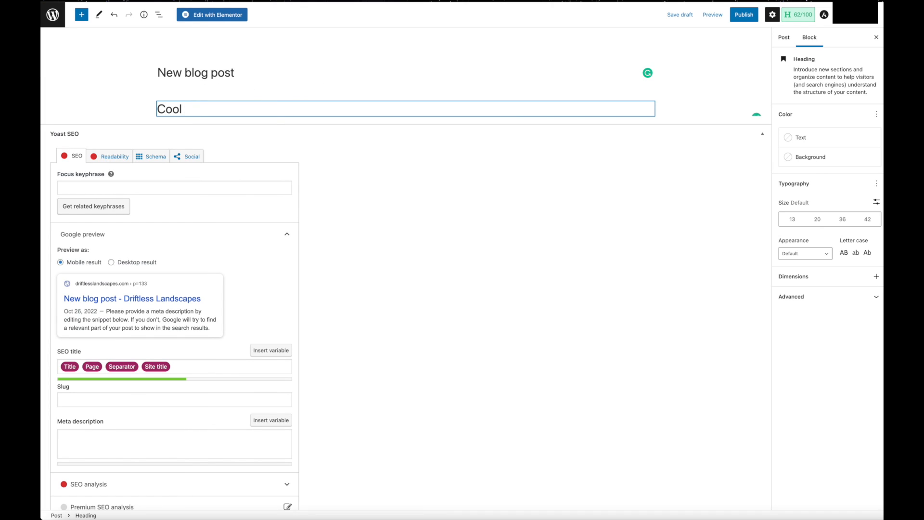
type("blog post")
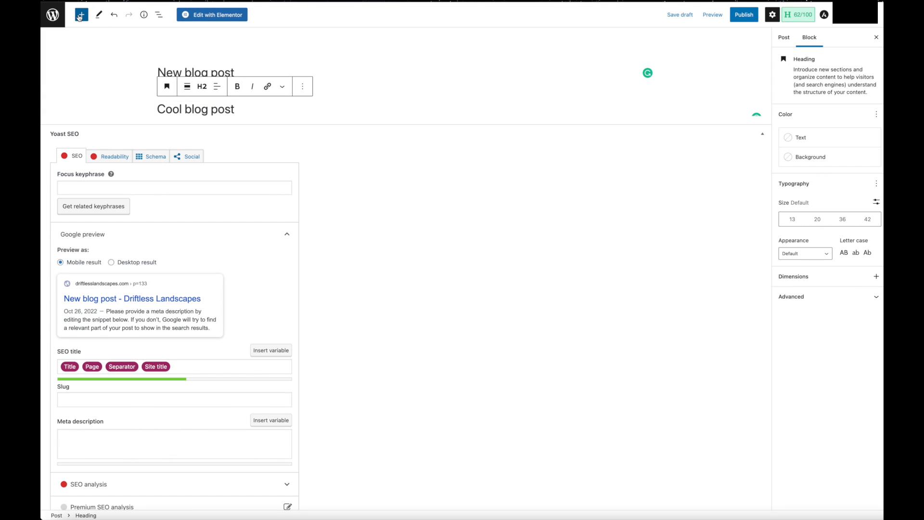
Step: Insert an Image block below the heading and fill it with the field photo IMG_5621.jpeg from the Media Library
left_click(81, 15)
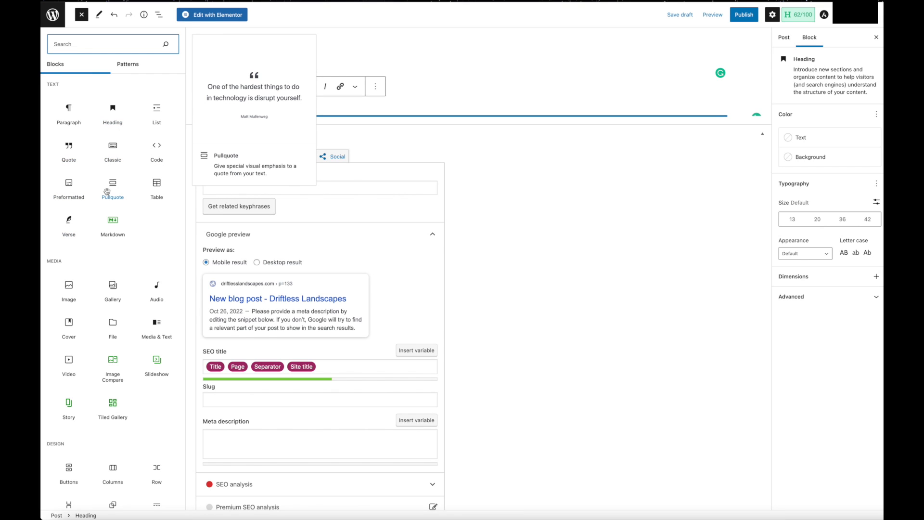
scroll(107, 192, "down", 3)
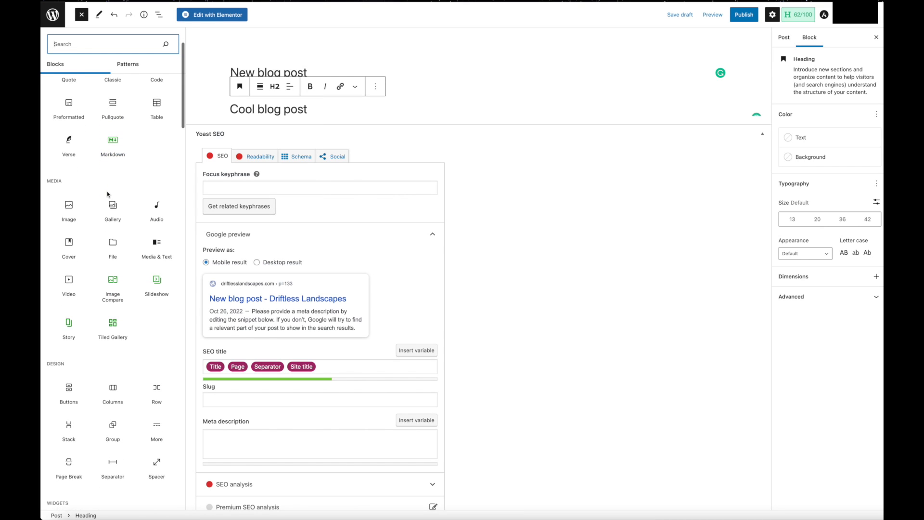
left_click(69, 205)
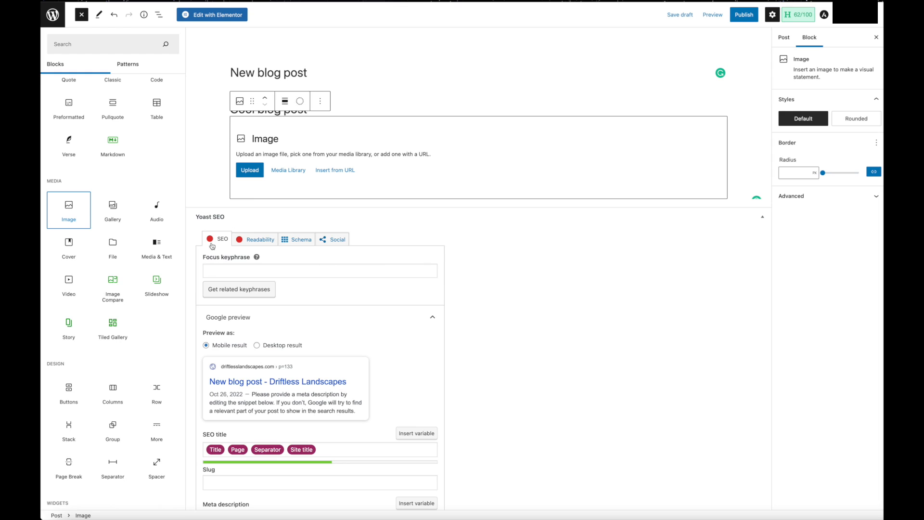
left_click(298, 171)
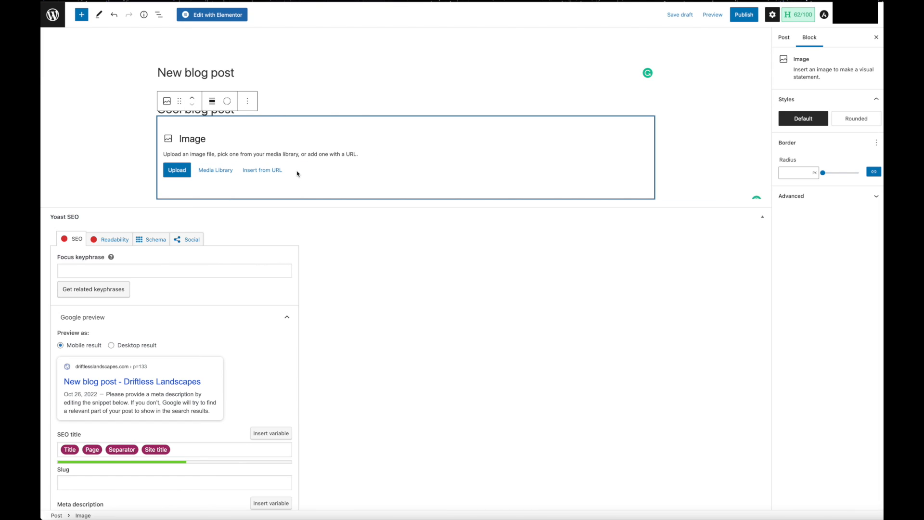
left_click(224, 171)
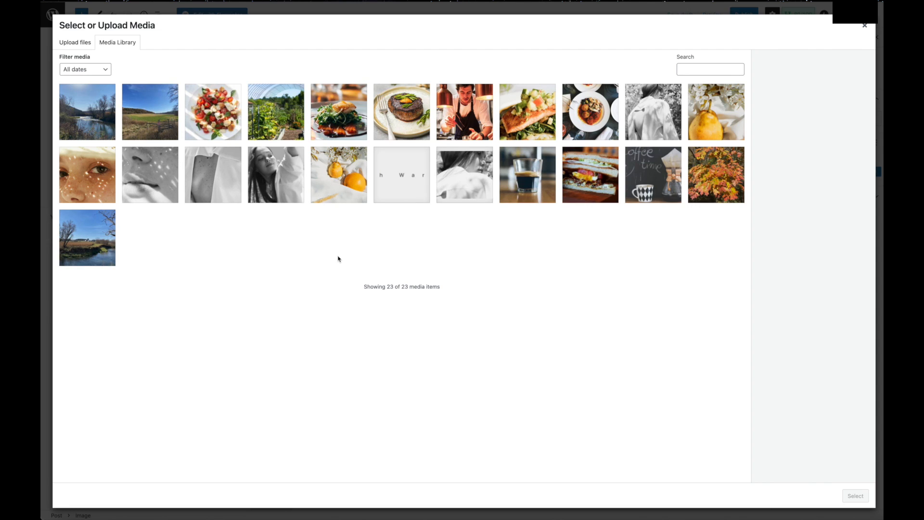
left_click(80, 115)
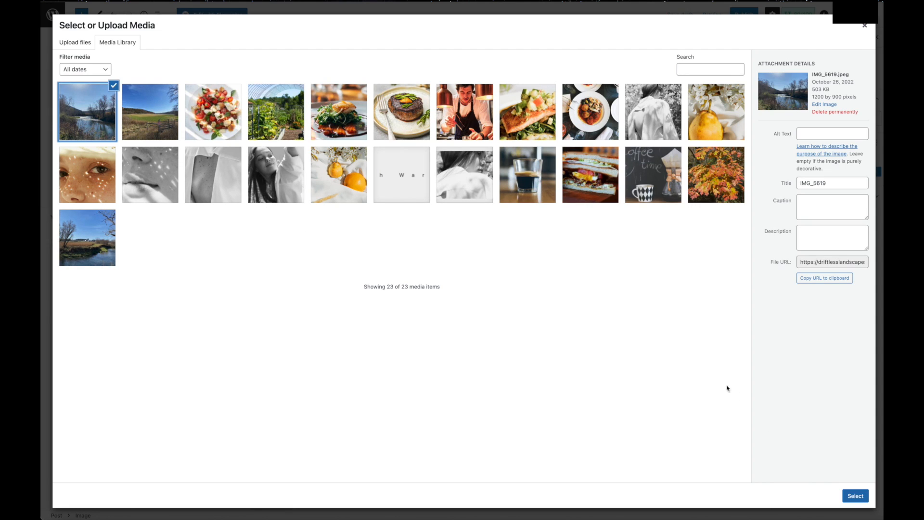
left_click(157, 128)
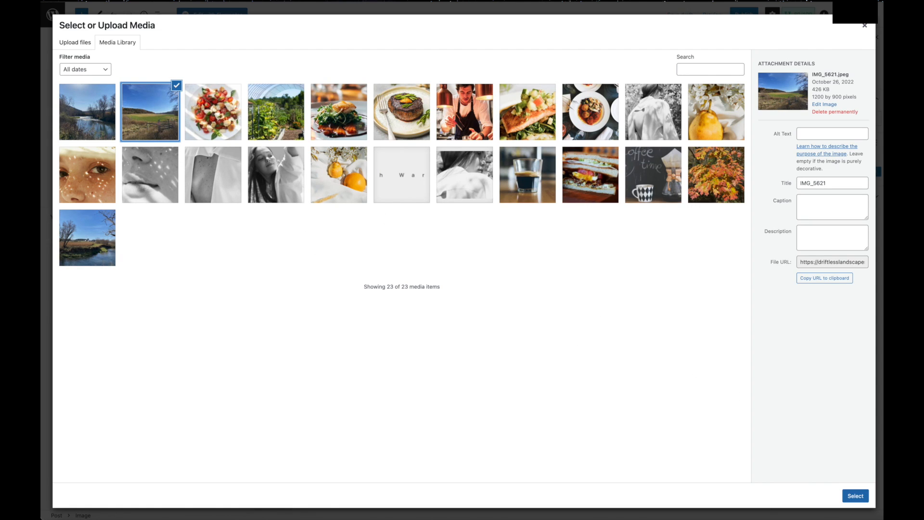
left_click(856, 494)
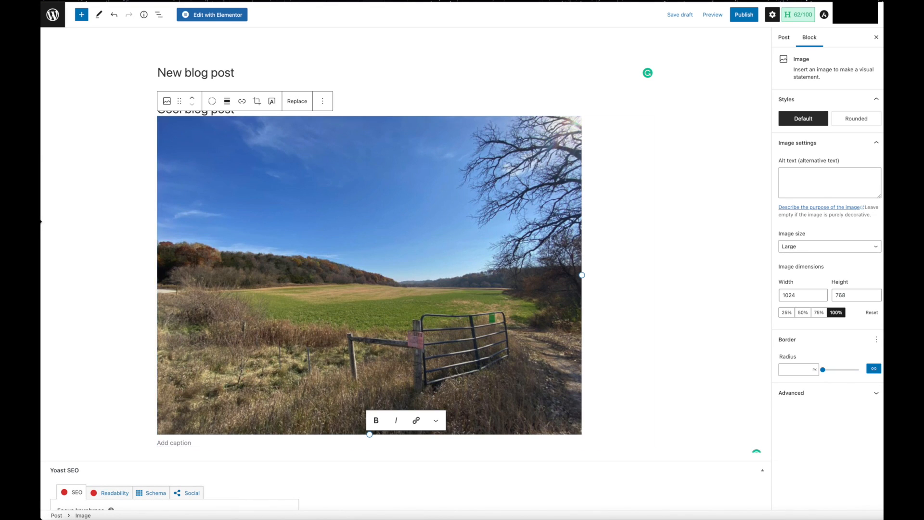
left_click(105, 230)
scroll(295, 246, "down", 1)
scroll(296, 247, "up", 1)
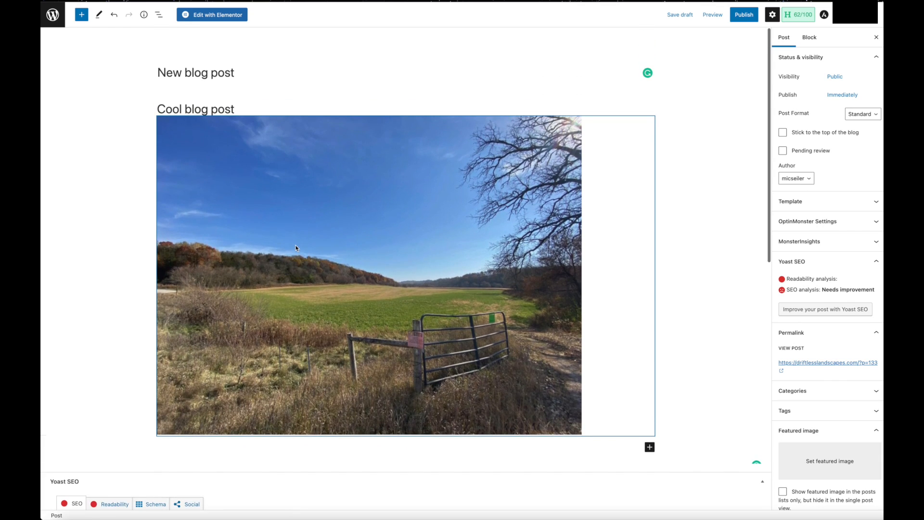
Step: Insert a Columns block below the field photo and choose the 50 / 50 two-column variation
scroll(296, 245, "down", 1)
left_click(87, 16)
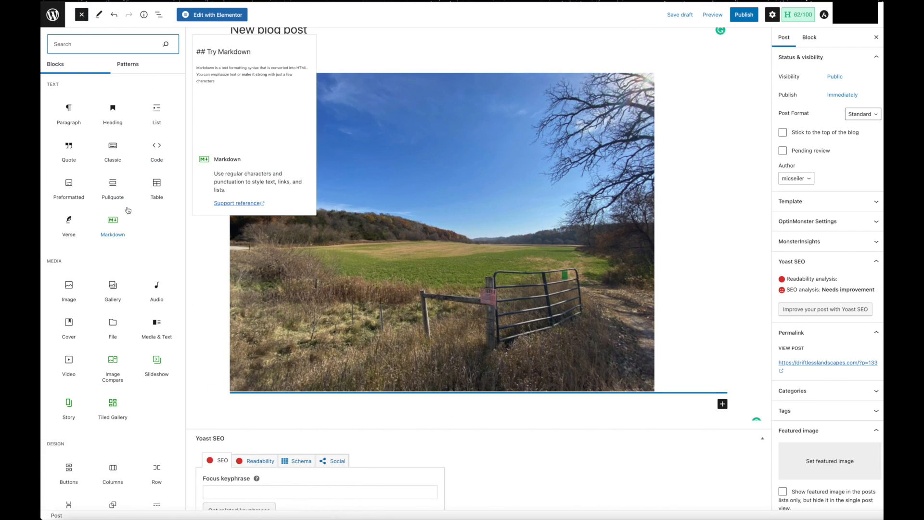
scroll(128, 210, "down", 5)
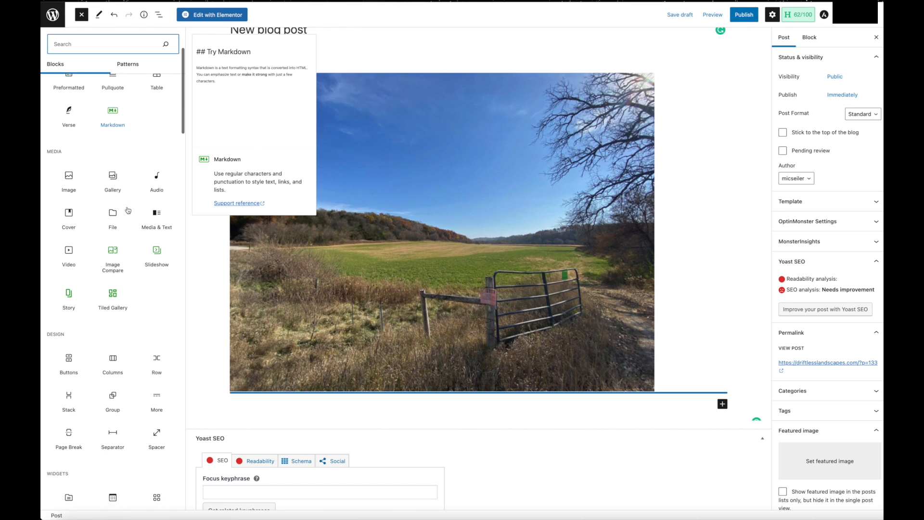
left_click(113, 355)
scroll(378, 392, "down", 3)
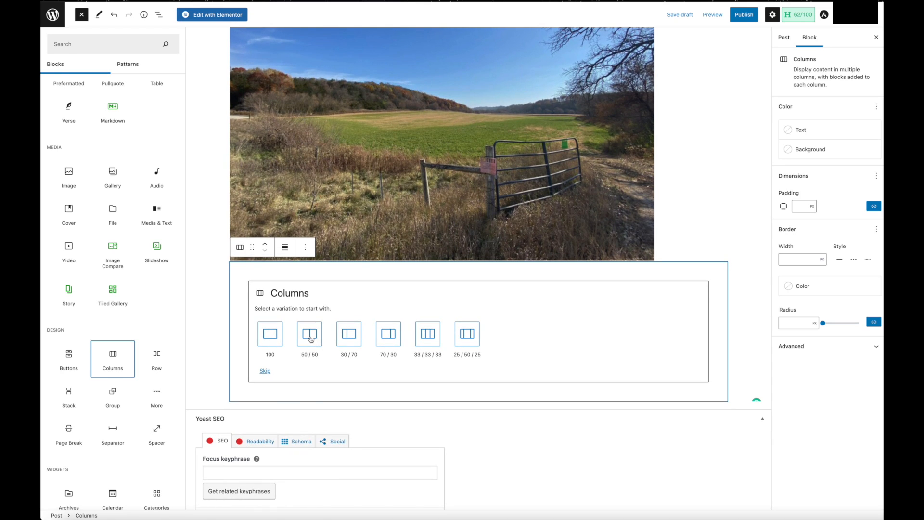
left_click(310, 339)
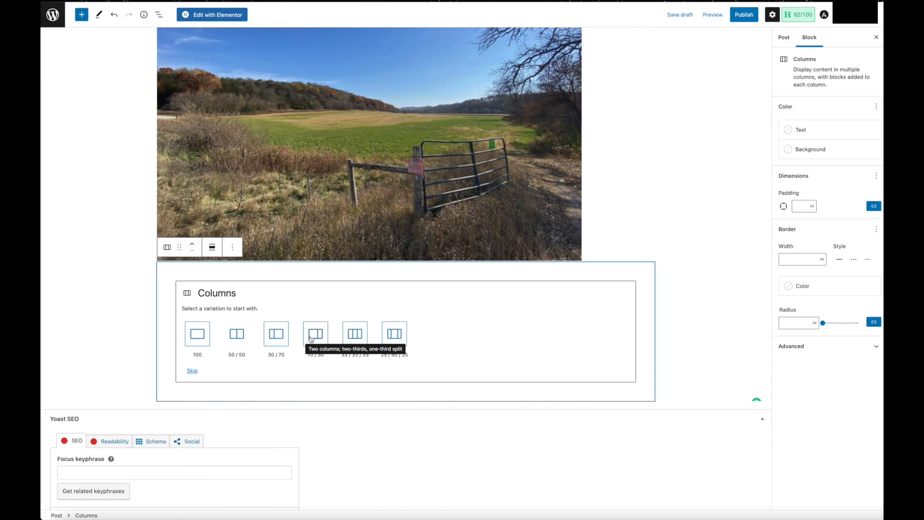
left_click(234, 334)
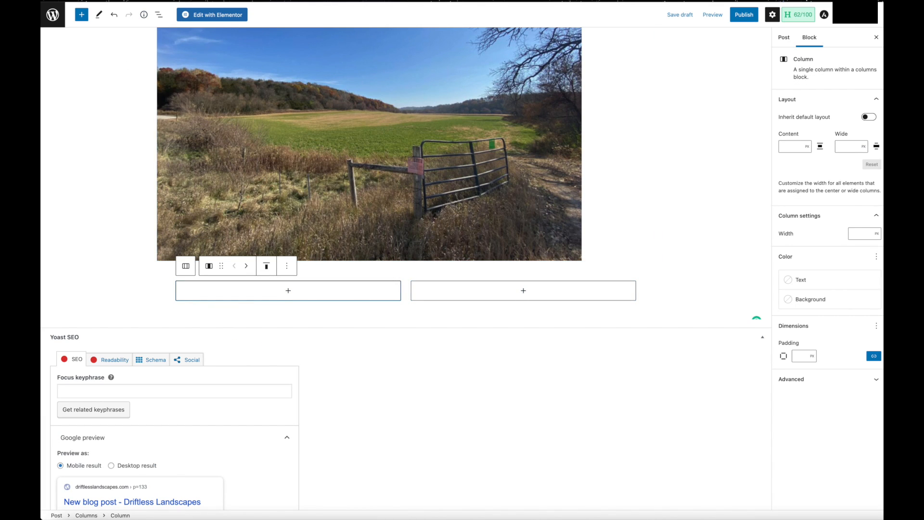
Step: Add an Image block to the left column and fill it with feel-the-taste-of-spain2.jpg from the Media Library
left_click(288, 290)
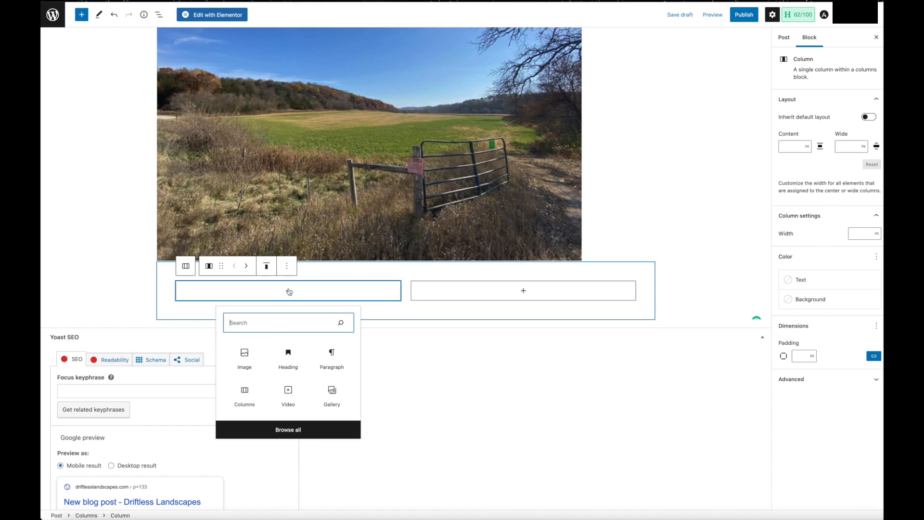
left_click(244, 356)
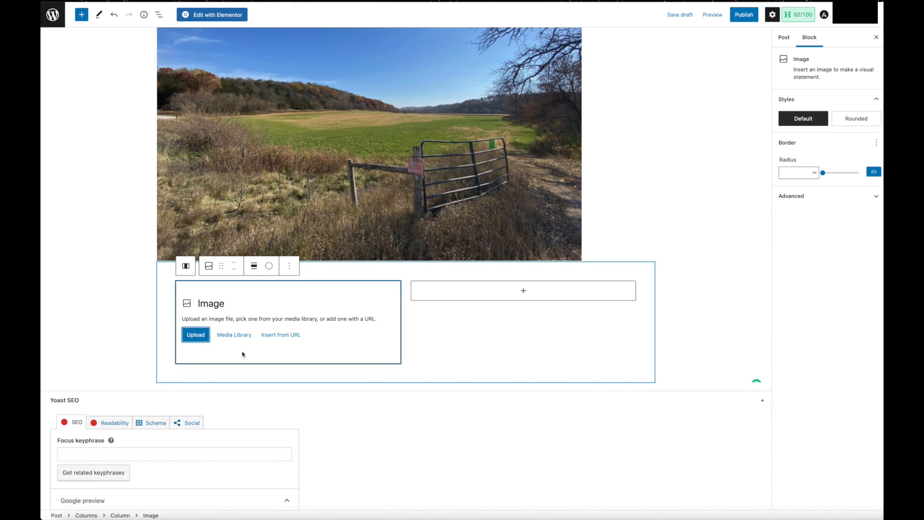
left_click(235, 334)
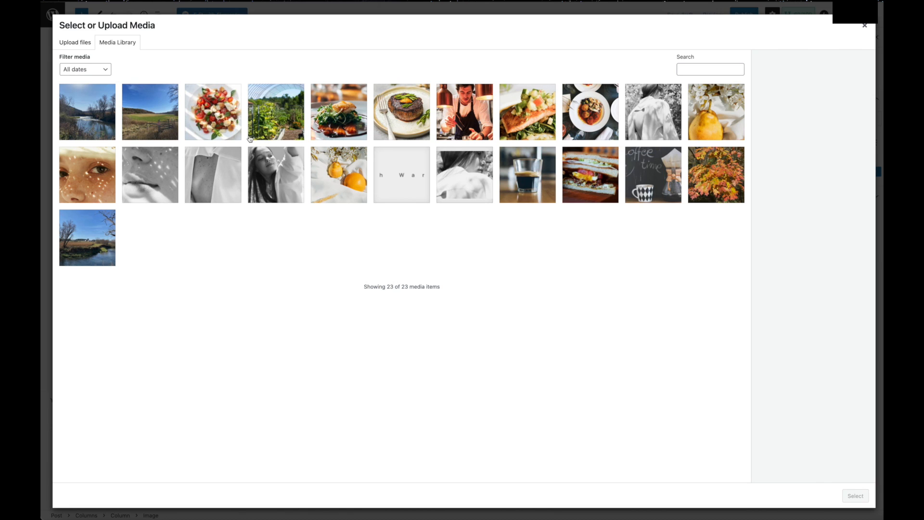
left_click(338, 118)
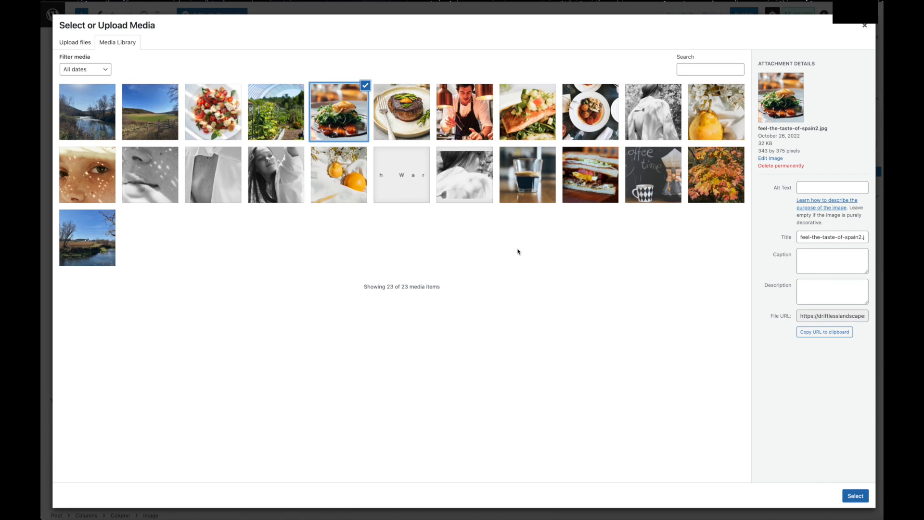
left_click(856, 496)
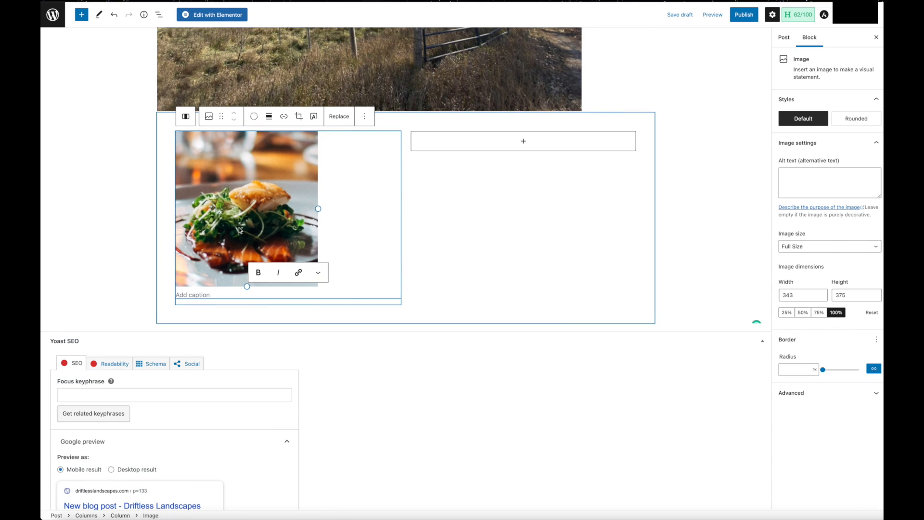
Step: Insert a Video block in the right column and check its option for inserting from a URL, leaving the block empty
left_click(524, 140)
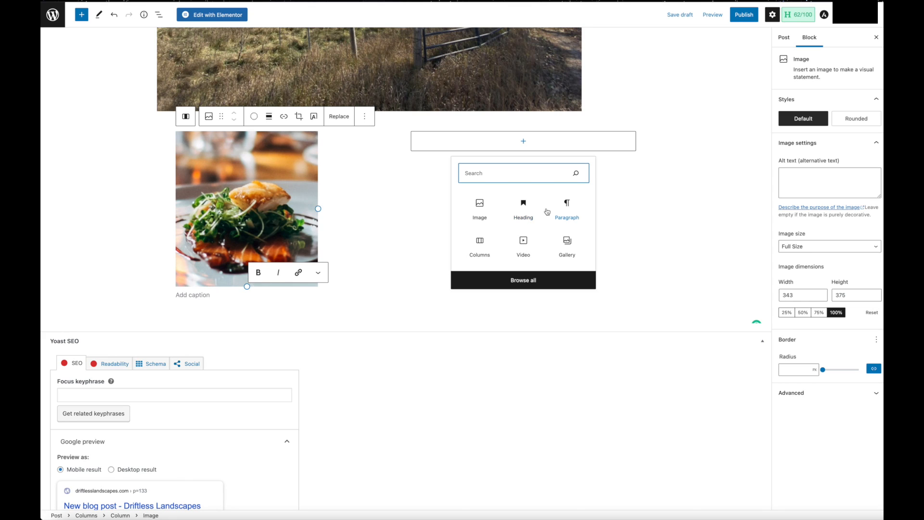
left_click(524, 249)
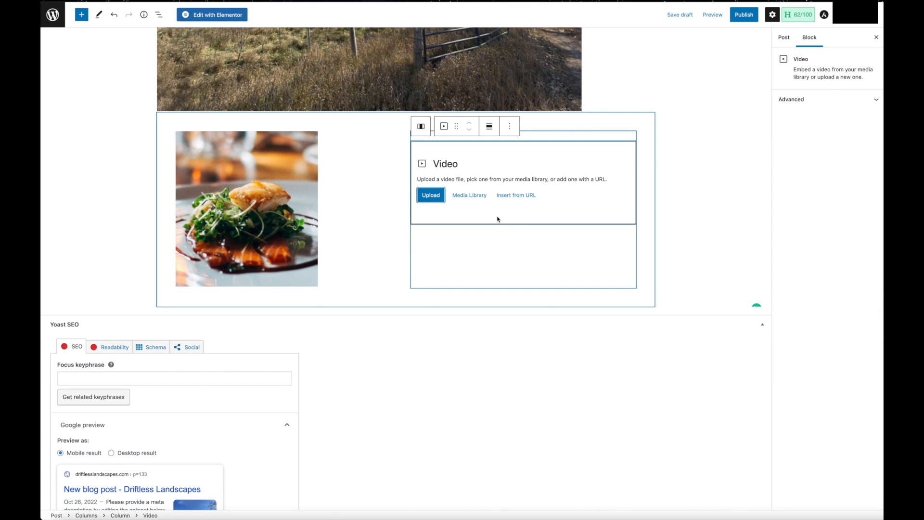
left_click(513, 196)
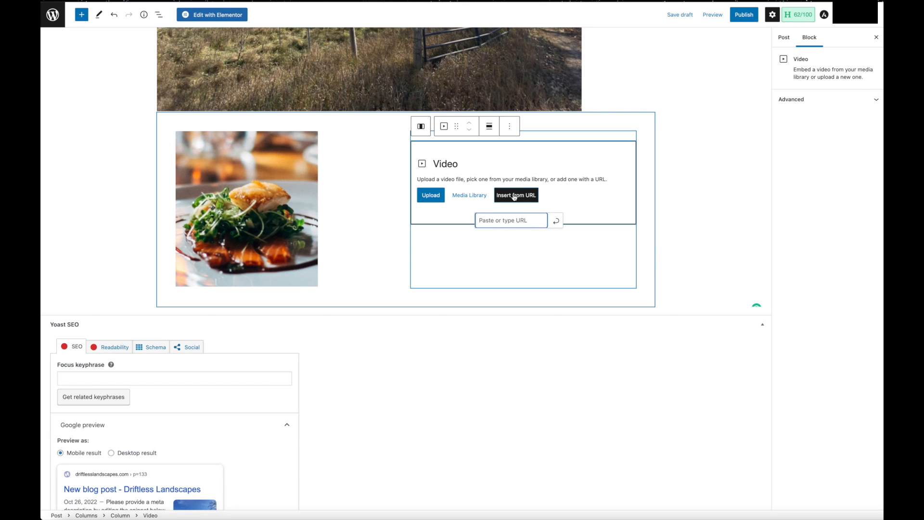
left_click(502, 261)
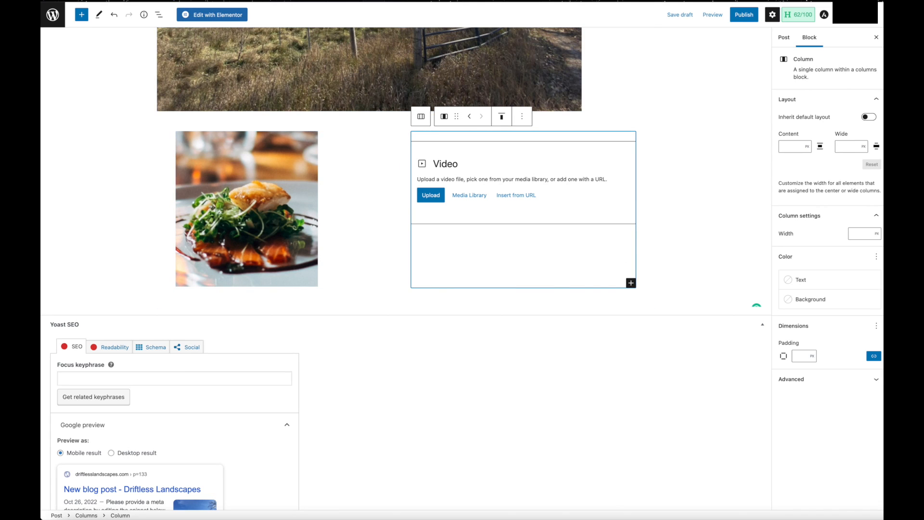
Step: Insert a Gallery block below the two-column block
left_click(78, 15)
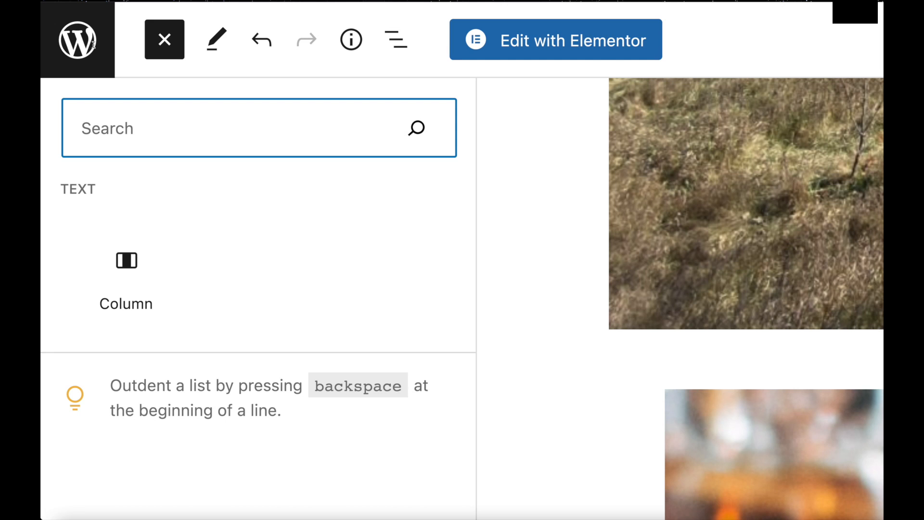
type("ga")
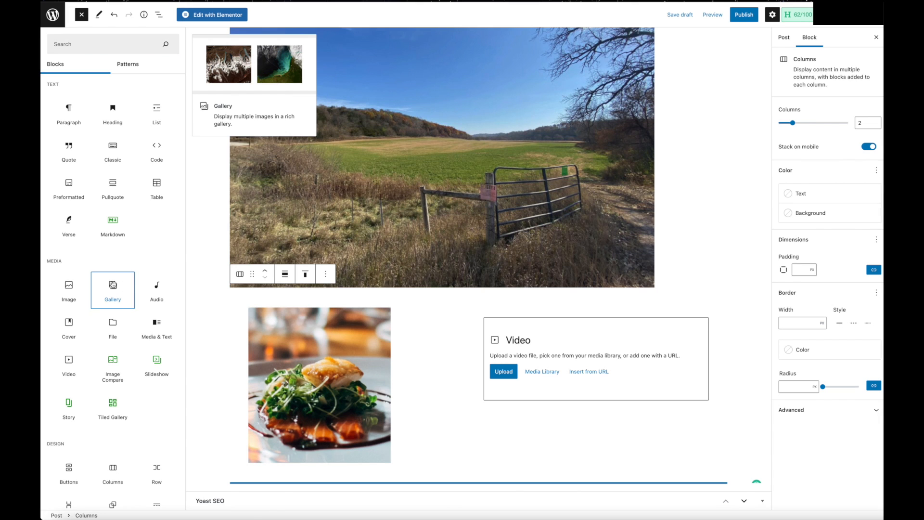
left_click(113, 287)
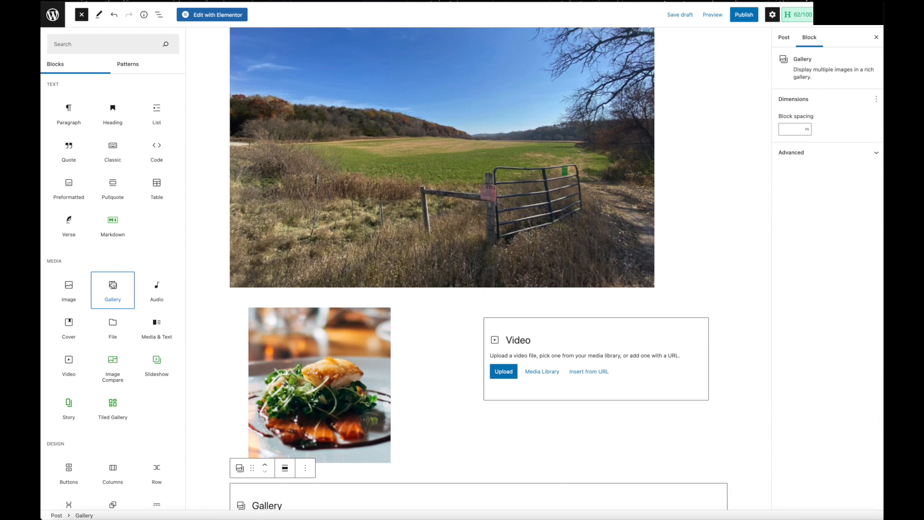
scroll(528, 361, "down", 2)
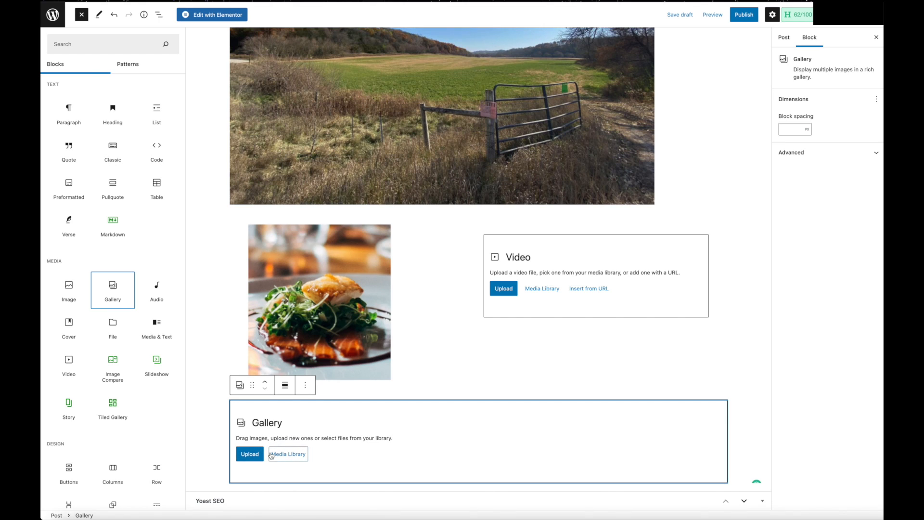
left_click(296, 458)
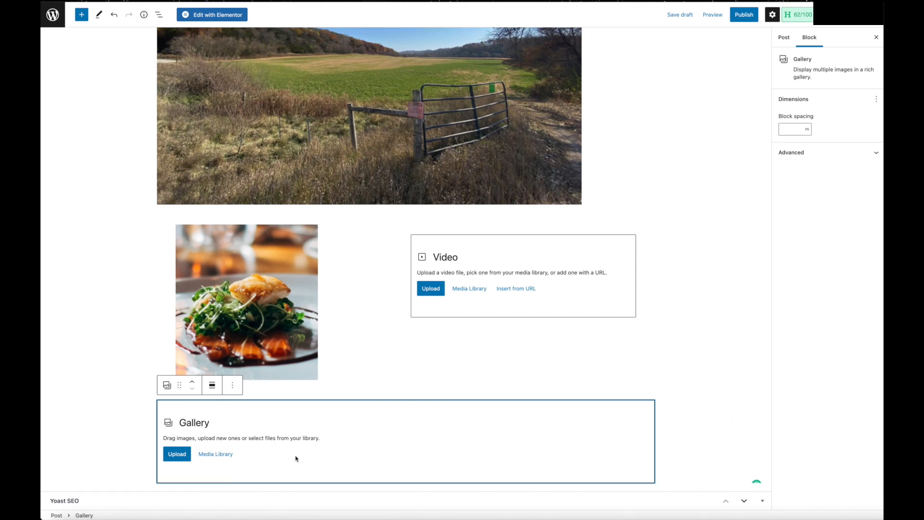
Step: Fill the gallery from the Media Library with the salad, garden, feel-the-taste-of-spain2.jpg, steak and chef_2_pic.jpg images
left_click(214, 454)
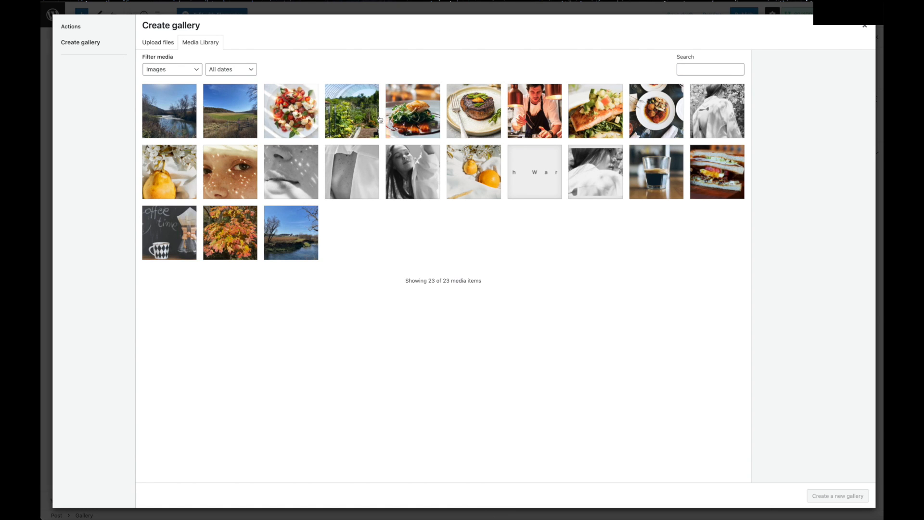
left_click(305, 118)
left_click(347, 118)
left_click(413, 115)
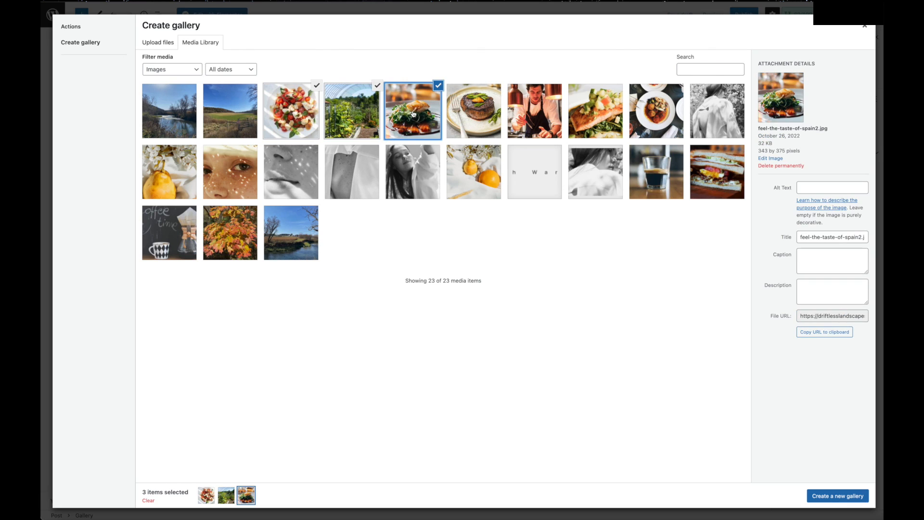
left_click(496, 113)
left_click(530, 110)
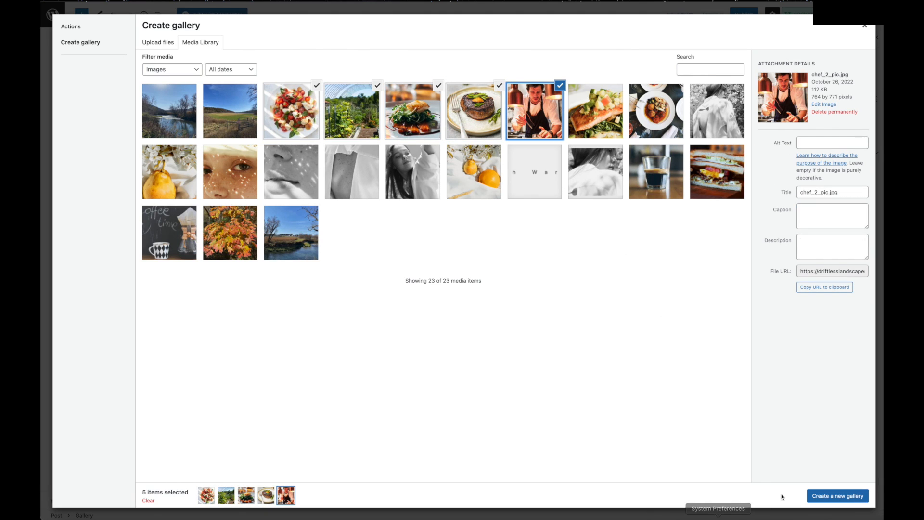
left_click(825, 497)
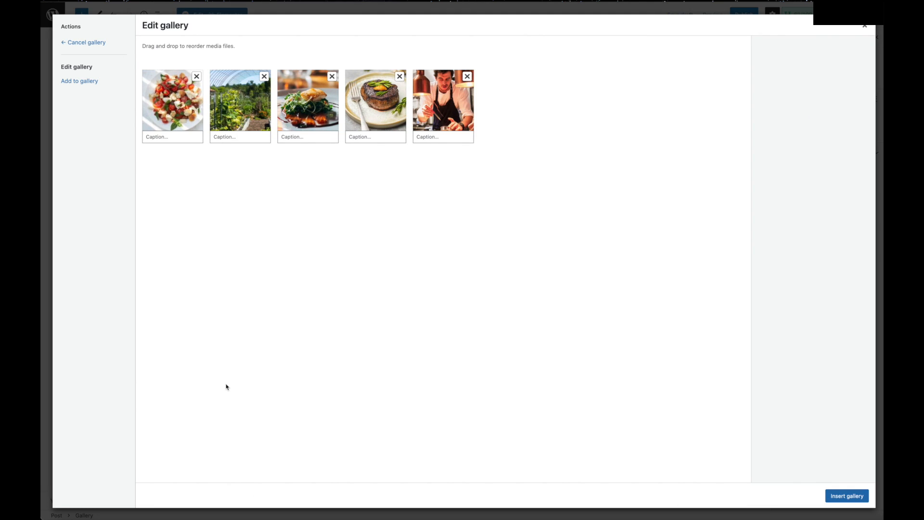
left_click(848, 496)
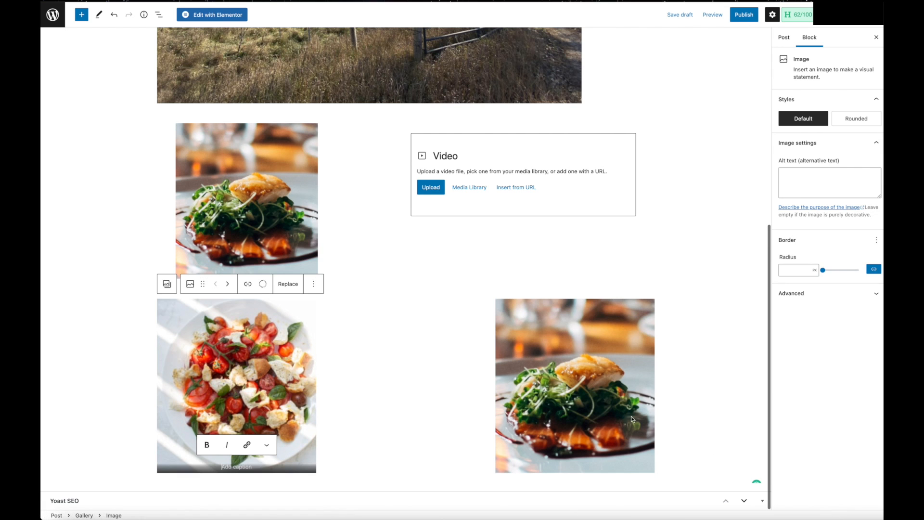
Step: Review the whole post layout from the title and heading through the columns to the end of the image gallery
scroll(369, 338, "down", 5)
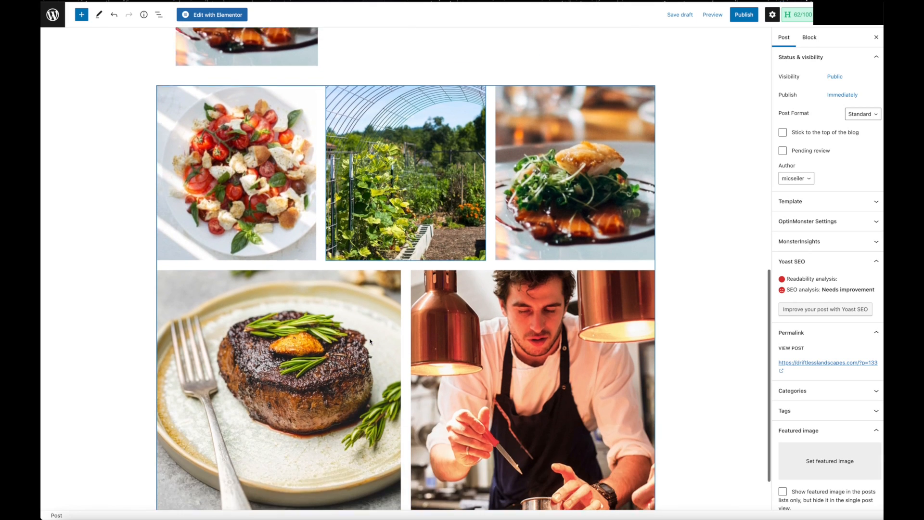
scroll(369, 339, "up", 3)
scroll(370, 340, "up", 9)
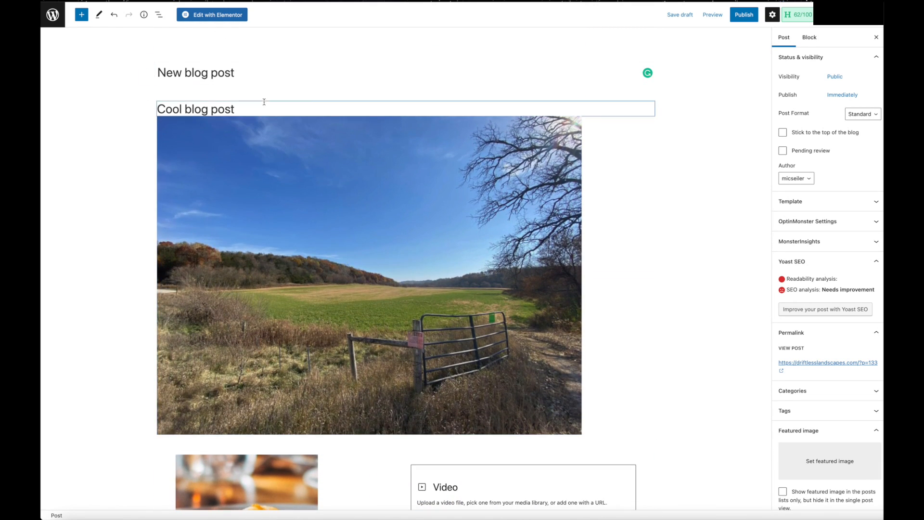
scroll(415, 347, "down", 3)
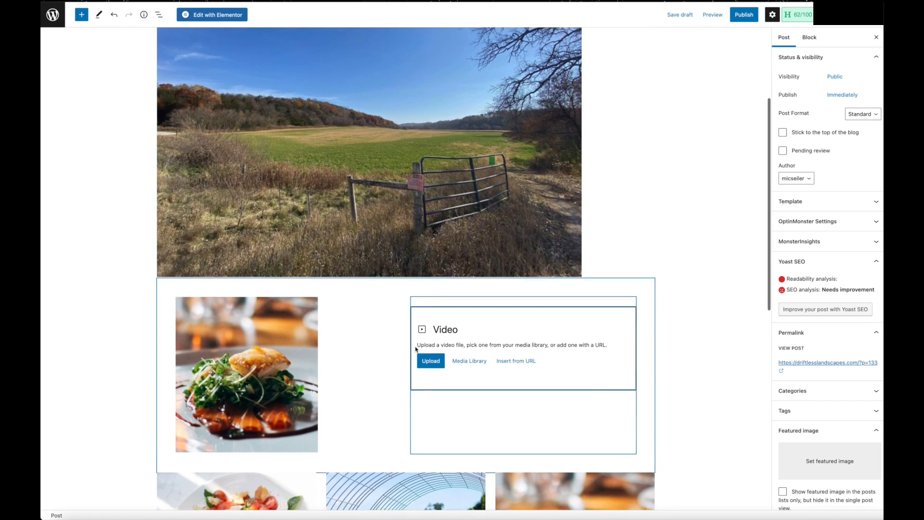
scroll(431, 340, "up", 3)
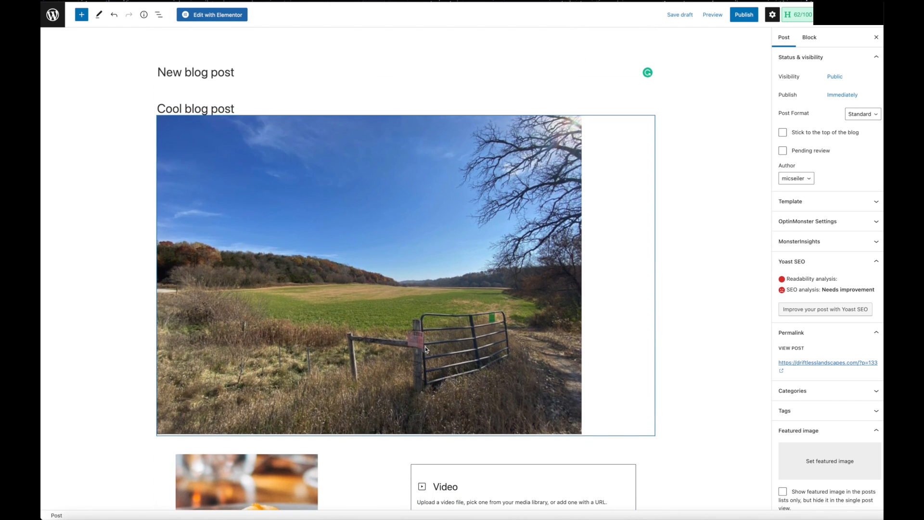
scroll(426, 349, "down", 10)
scroll(557, 376, "down", 2)
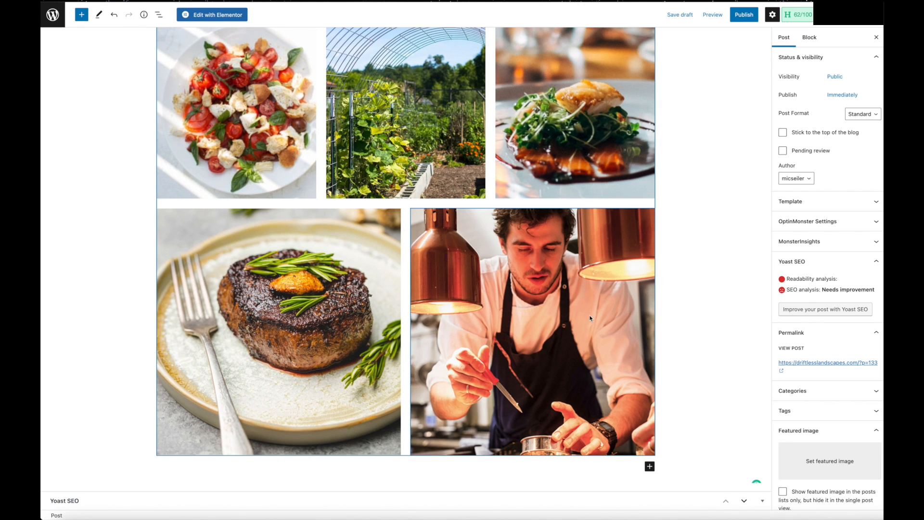
scroll(591, 319, "up", 5)
scroll(591, 320, "up", 2)
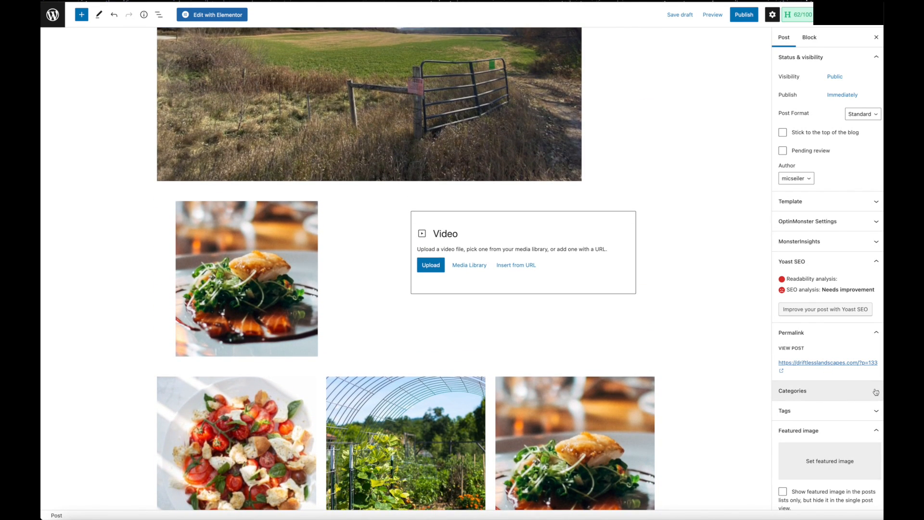
Step: Create a new post category named "Photos and food" with no parent and assign it to the post
left_click(876, 391)
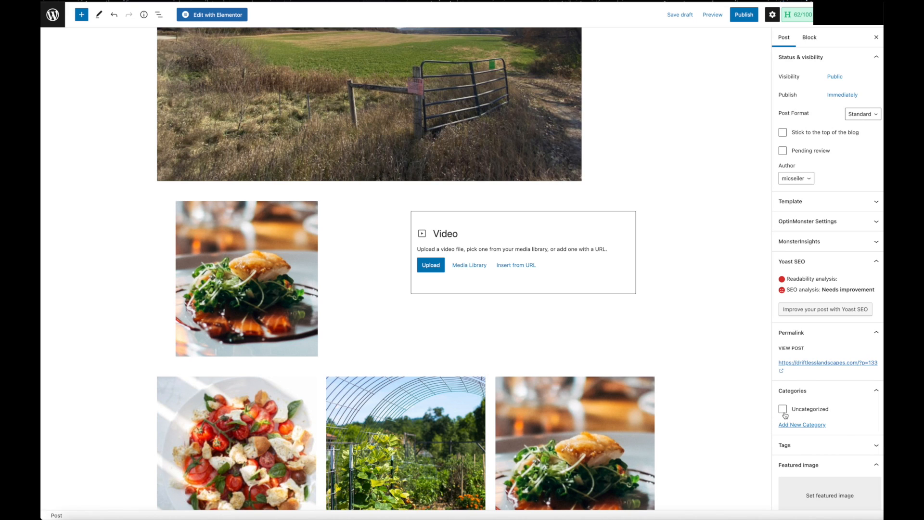
left_click(793, 425)
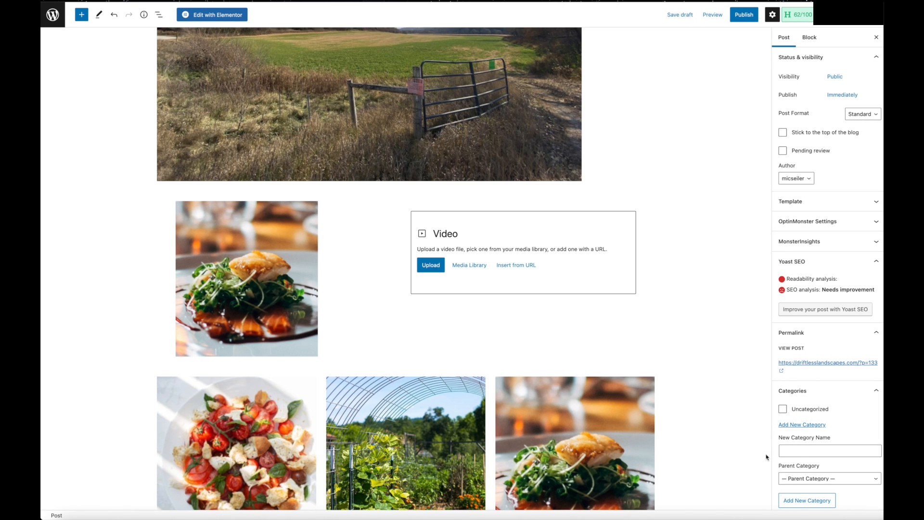
scroll(771, 455, "down", 2)
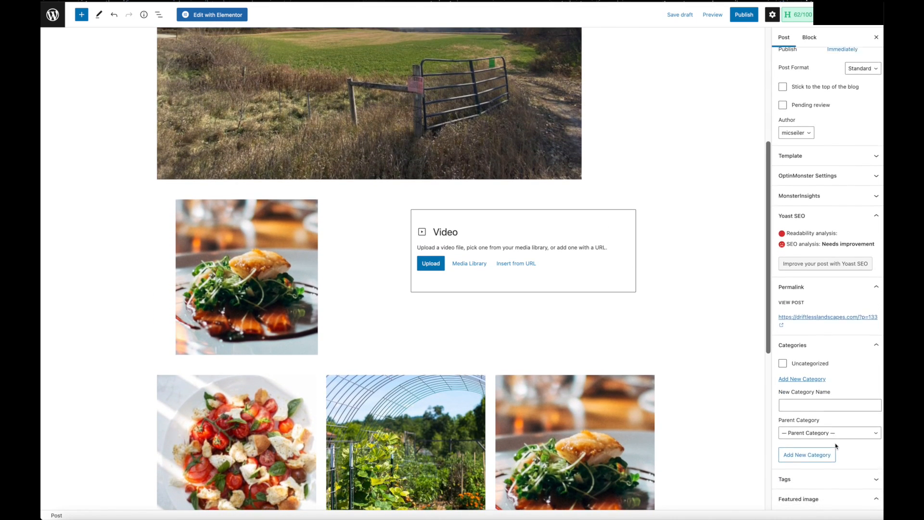
scroll(836, 446, "down", 2)
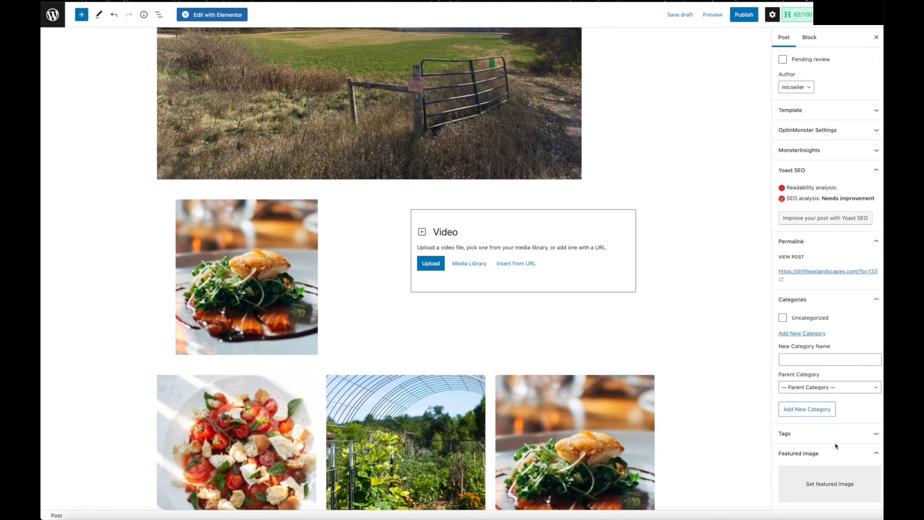
left_click(831, 361)
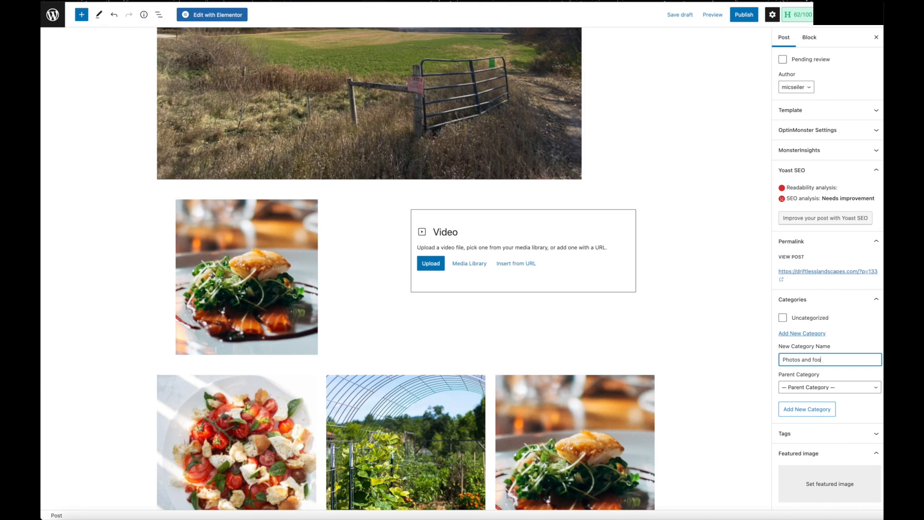
left_click(855, 377)
left_click(806, 411)
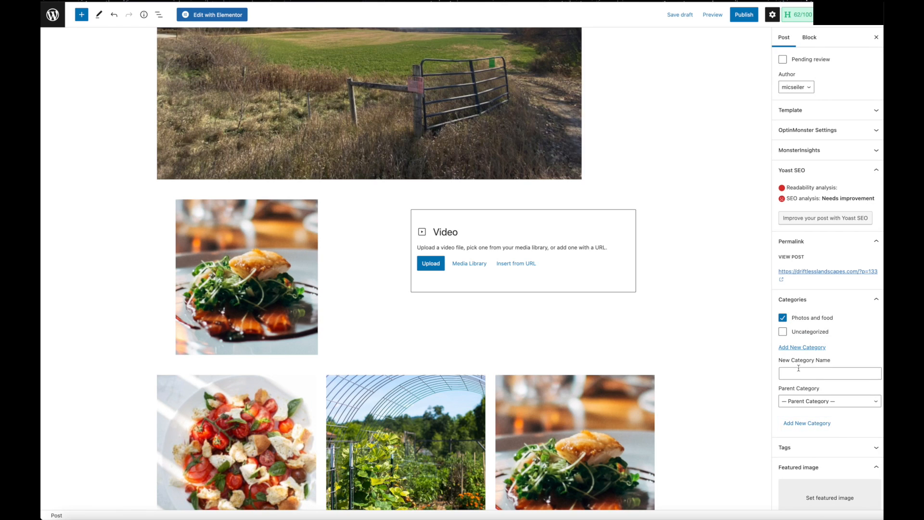
Step: Add a second post category named "photos" with no parent category
left_click(805, 371)
type("photos")
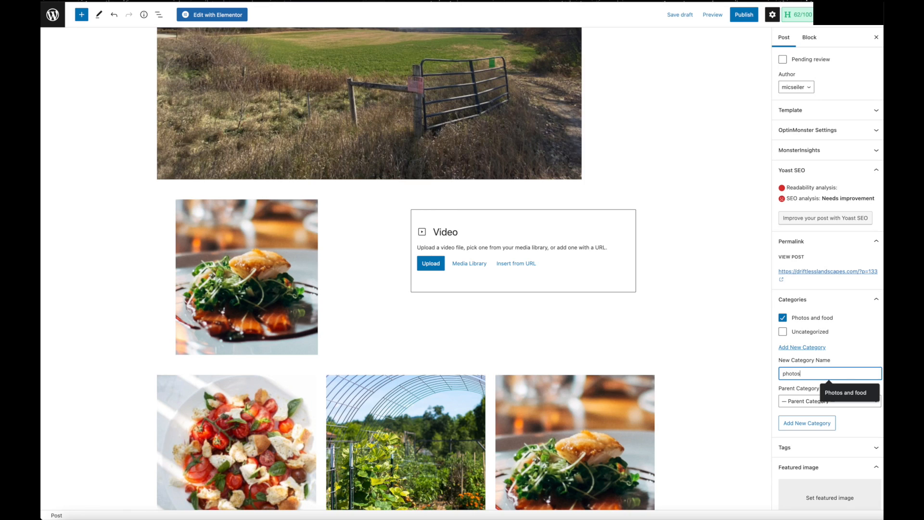
left_click(804, 418)
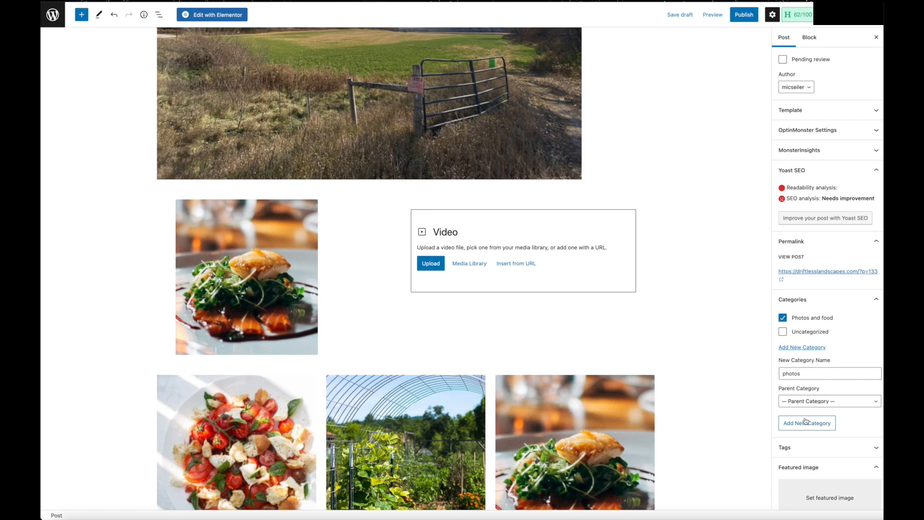
left_click(805, 422)
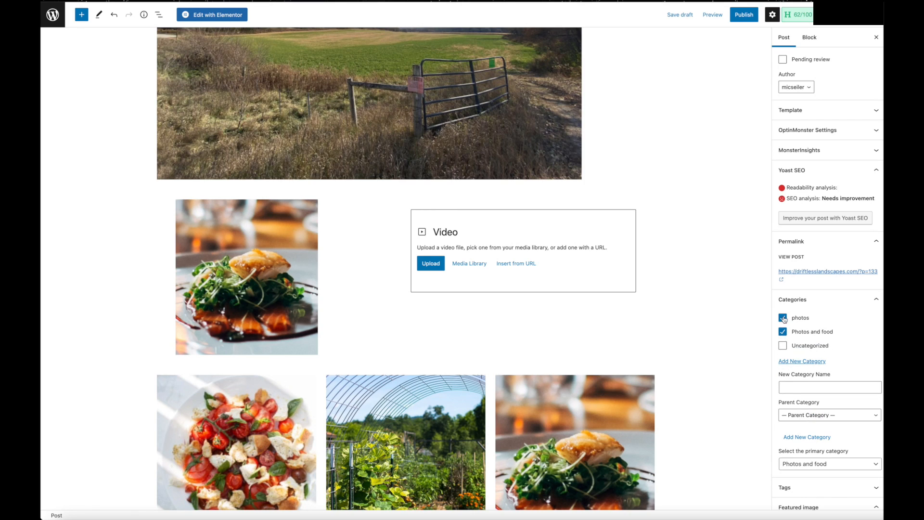
Step: Unassign the "photos" category from the post, keeping only "Photos and food" selected
left_click(783, 318)
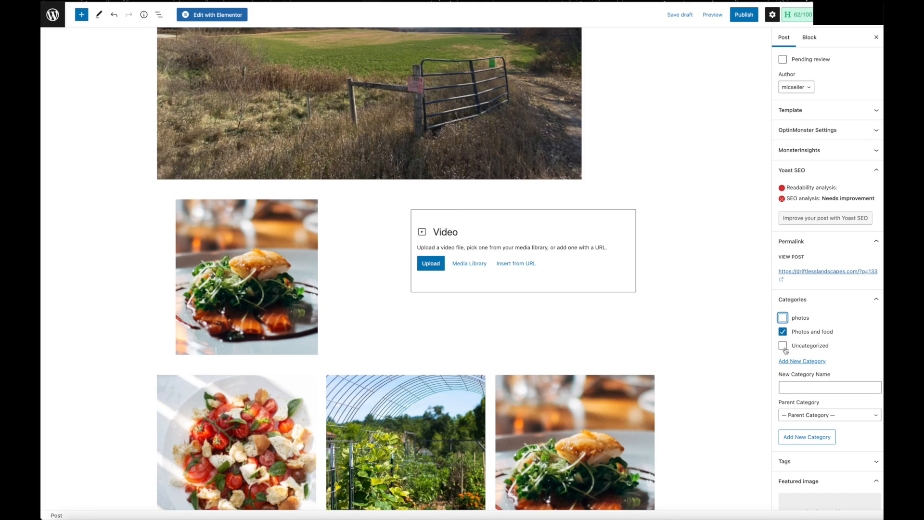
left_click(783, 346)
left_click(783, 346)
left_click(783, 318)
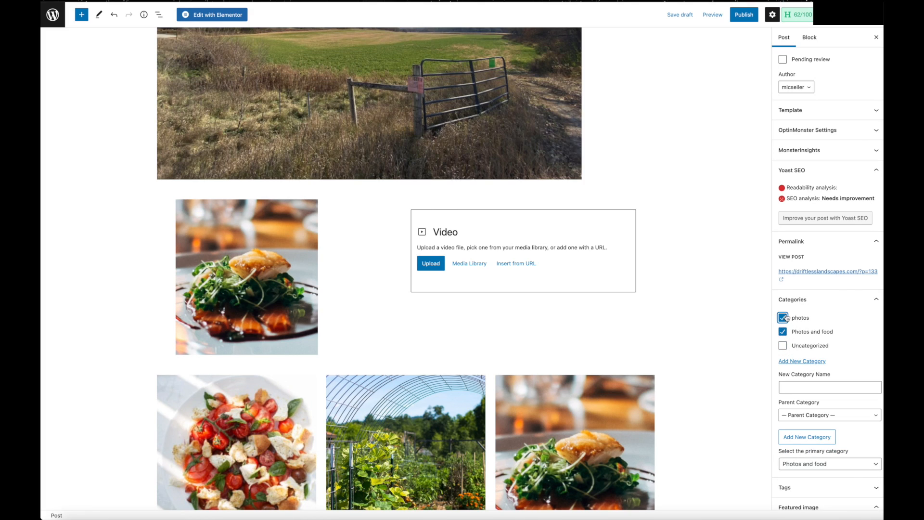
left_click(783, 317)
Step: Set sandwich-3.jpg from the Media Library as the post's featured image
scroll(441, 363, "down", 5)
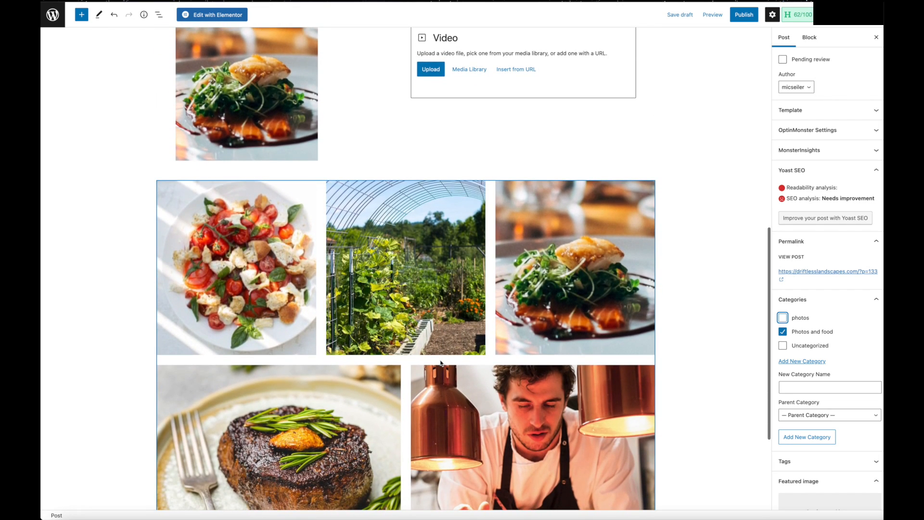
scroll(440, 362, "down", 3)
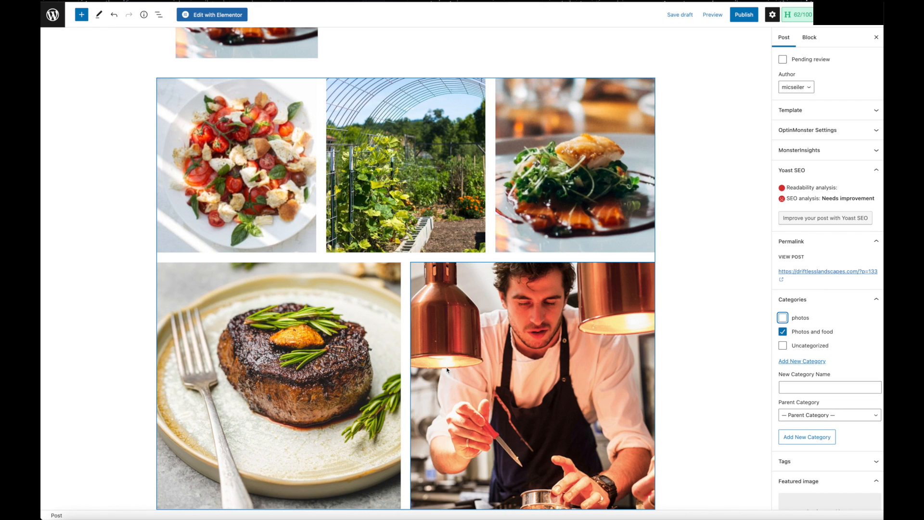
scroll(447, 370, "down", 1)
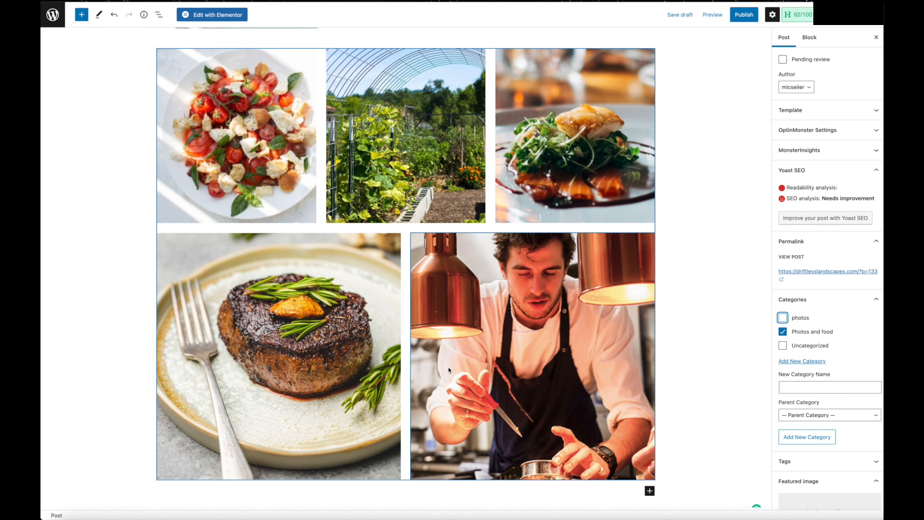
scroll(449, 370, "down", 1)
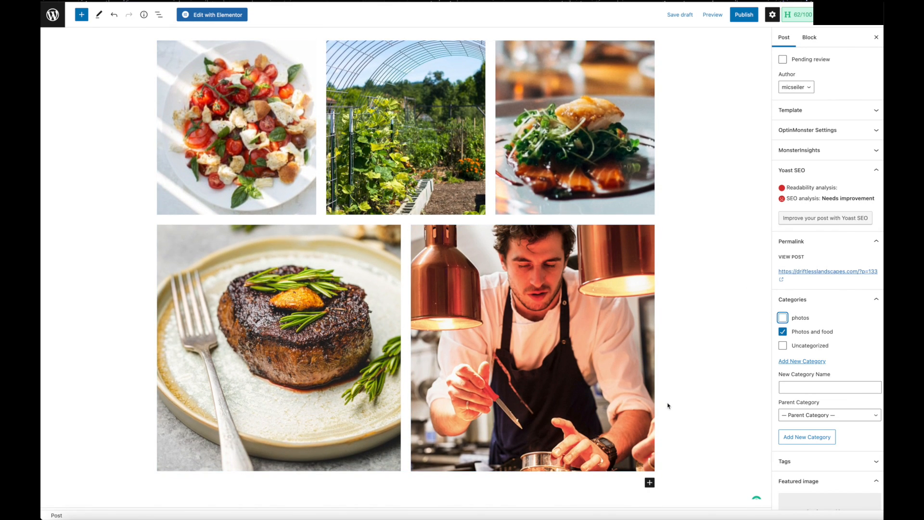
scroll(668, 405, "down", 1)
scroll(818, 459, "down", 2)
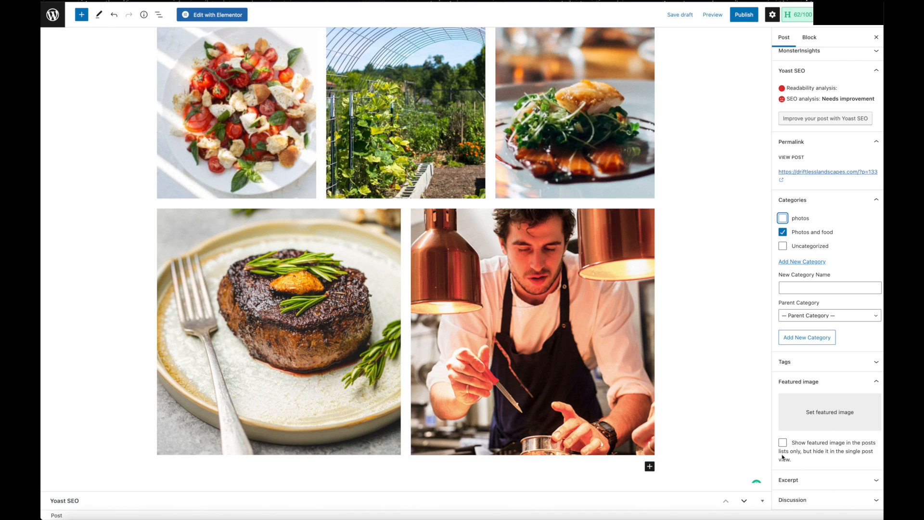
left_click(831, 413)
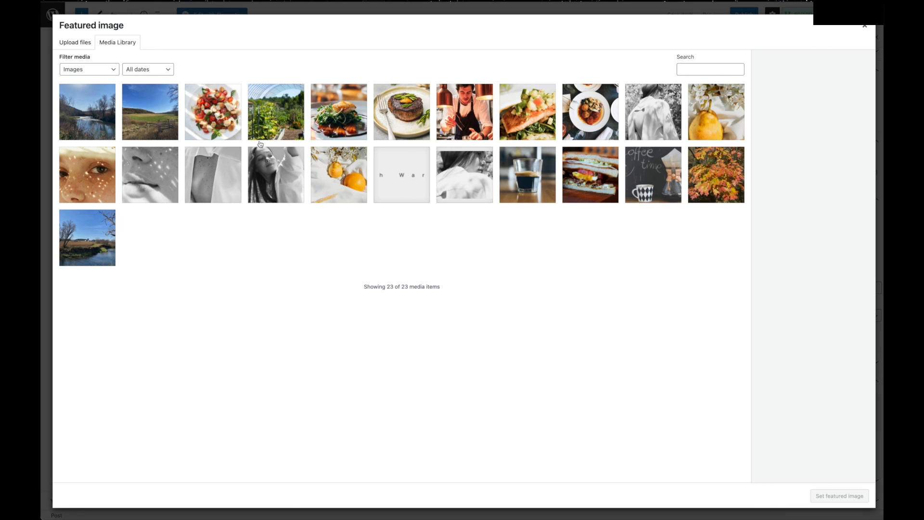
left_click(574, 179)
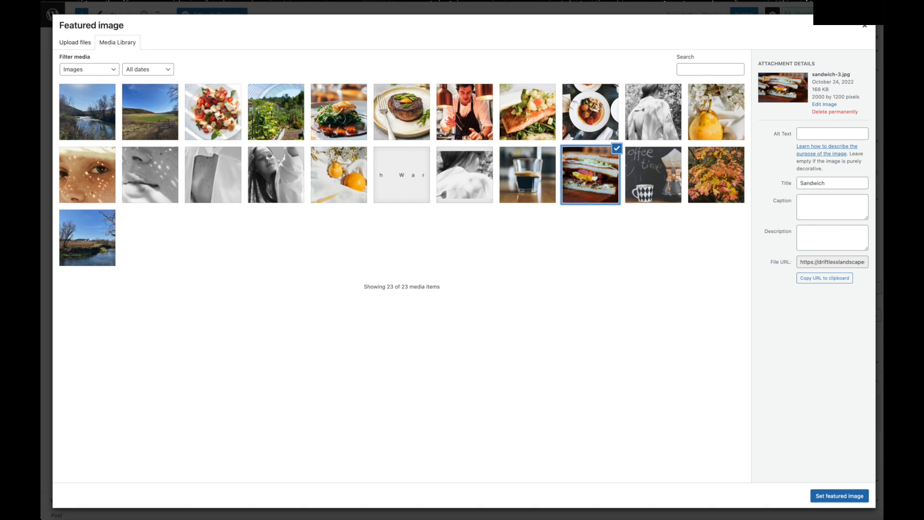
left_click(854, 496)
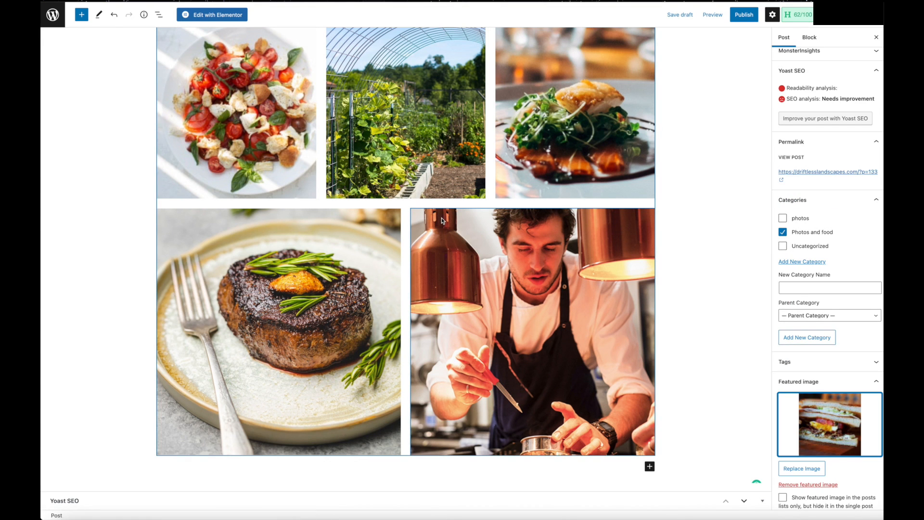
Step: Save the post as a draft and open its preview in a new tab
scroll(472, 264, "up", 8)
scroll(472, 265, "up", 5)
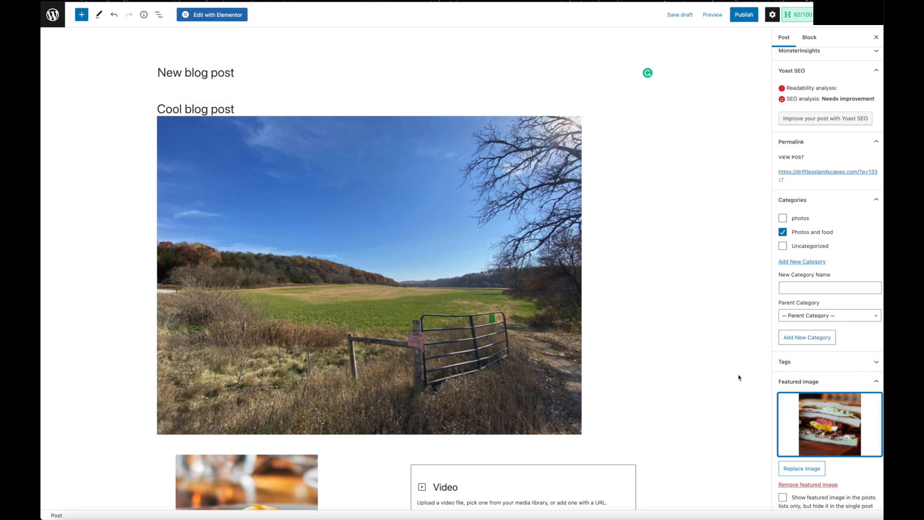
left_click(710, 14)
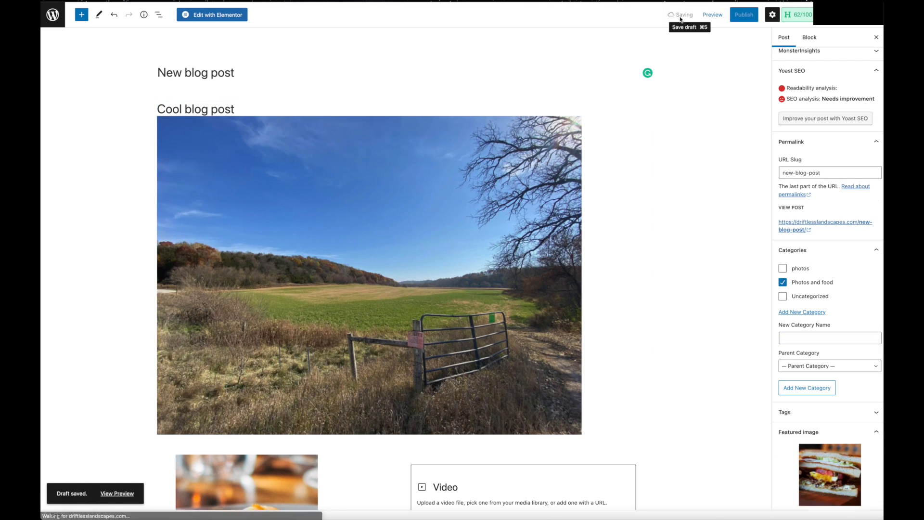
left_click(714, 15)
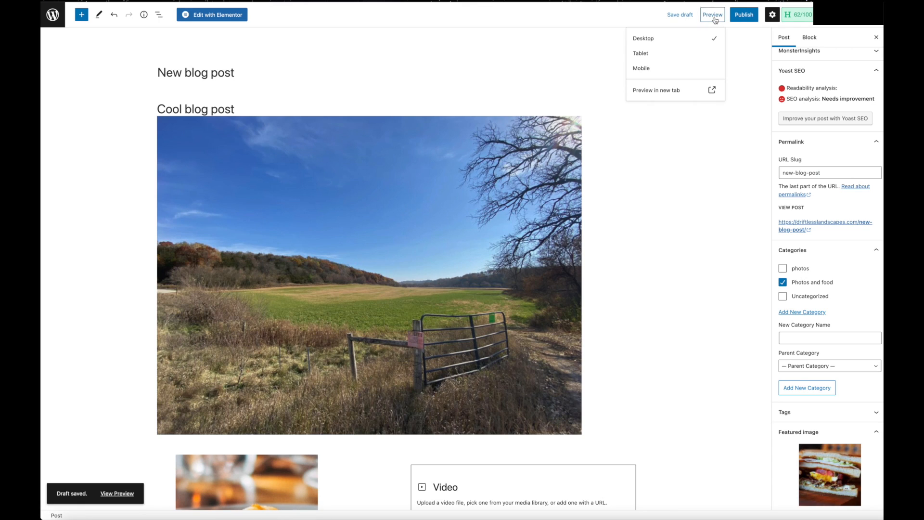
left_click(655, 92)
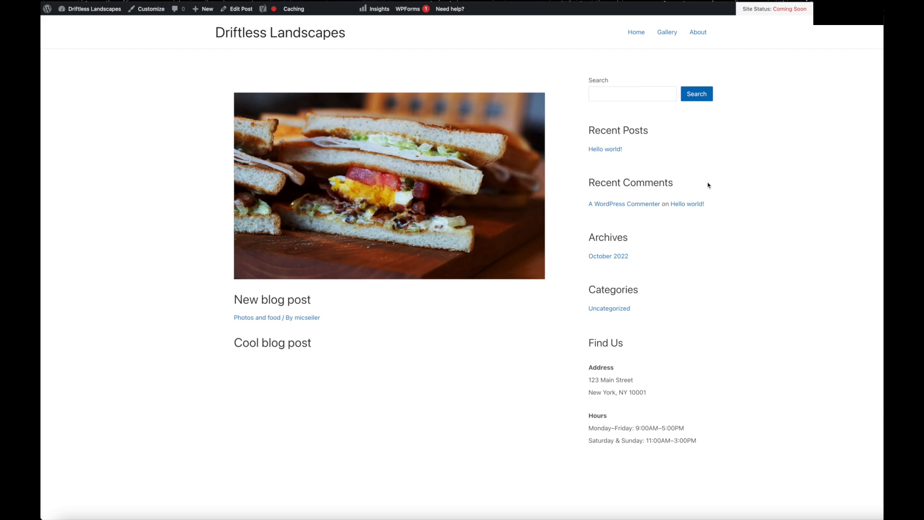
Step: Examine the previewed post from the featured image and title through the columns and gallery to the footer, including the sidebar
scroll(707, 184, "down", 1)
scroll(708, 183, "up", 1)
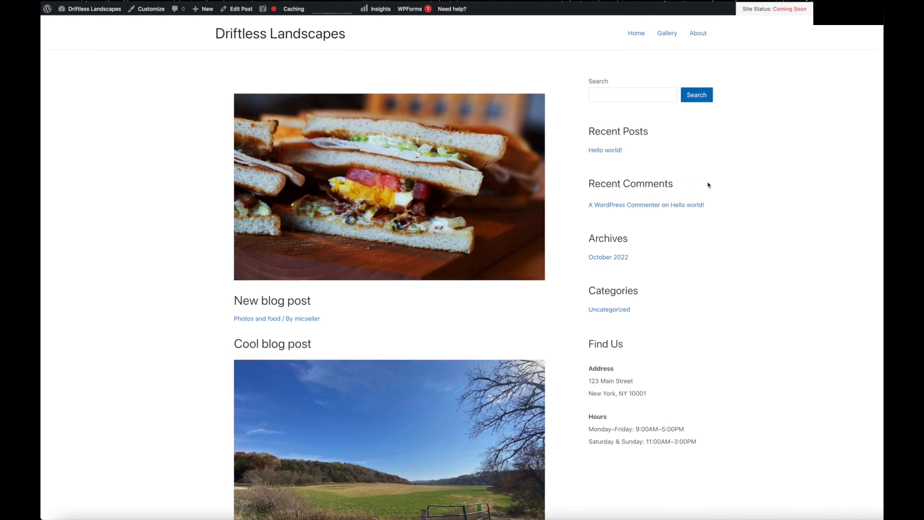
scroll(430, 265, "down", 1)
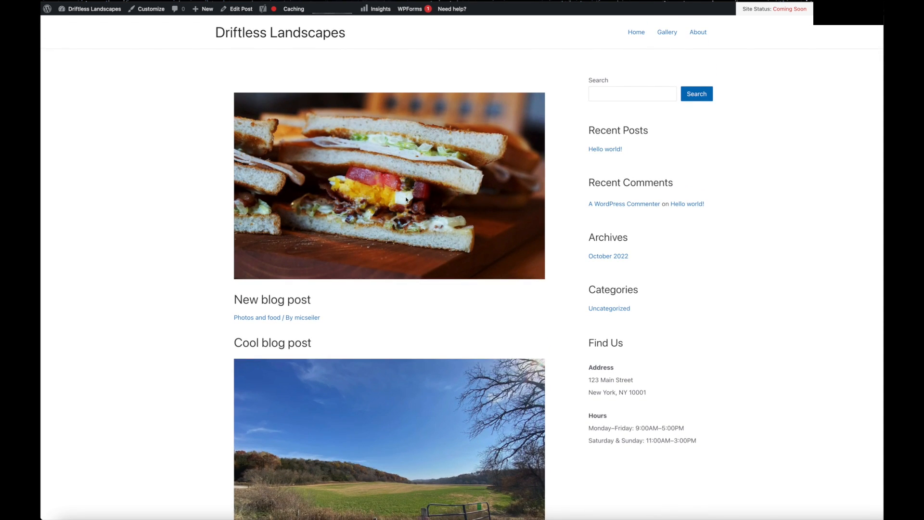
scroll(406, 199, "down", 5)
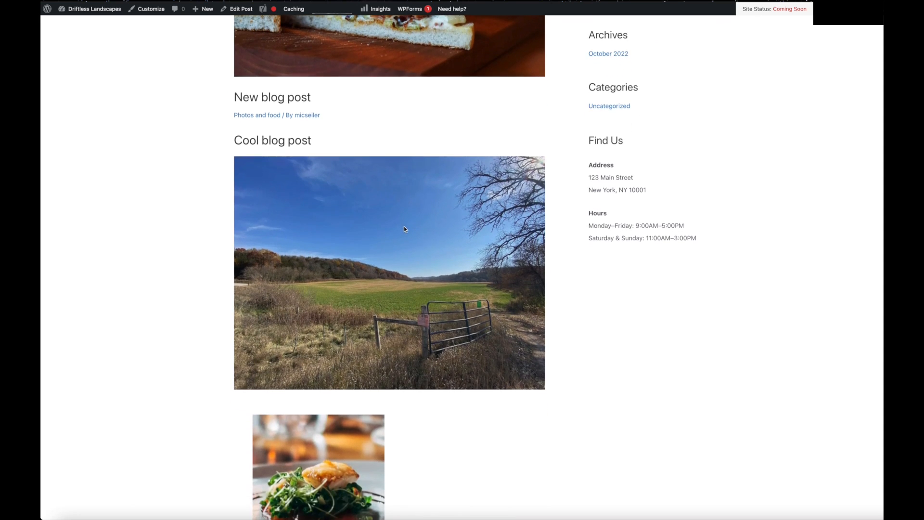
scroll(404, 229, "down", 1)
scroll(404, 229, "down", 4)
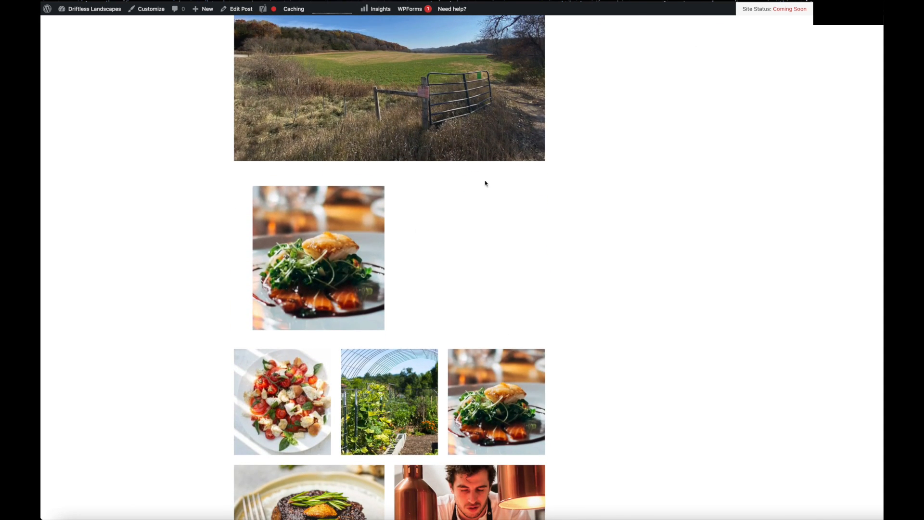
scroll(333, 262, "down", 4)
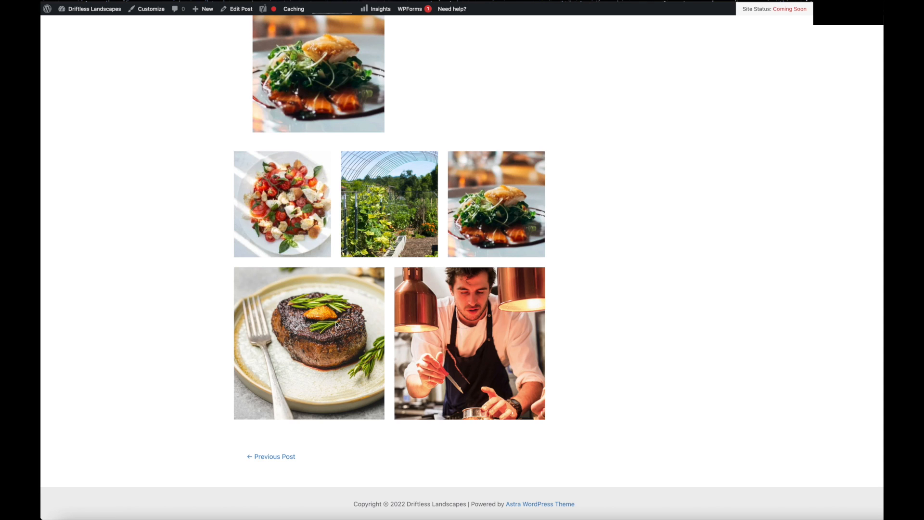
scroll(357, 295, "up", 8)
scroll(357, 296, "up", 1)
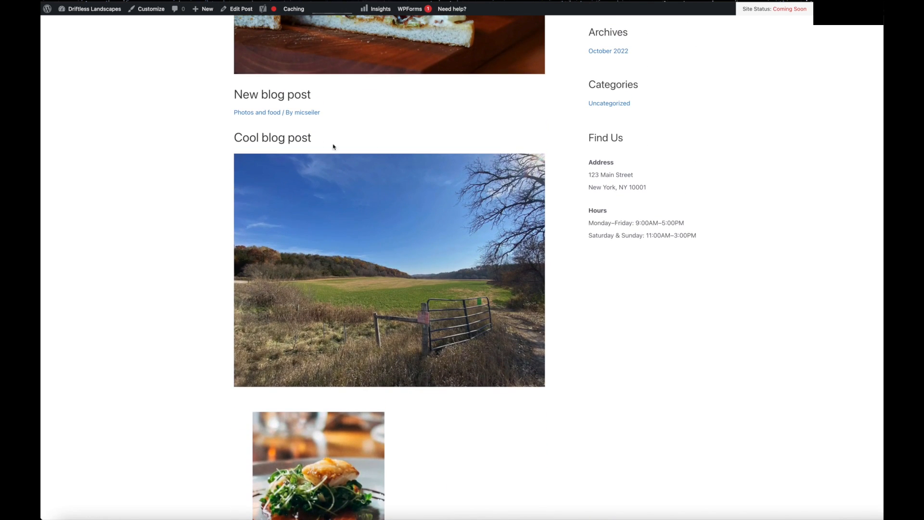
scroll(397, 460, "down", 5)
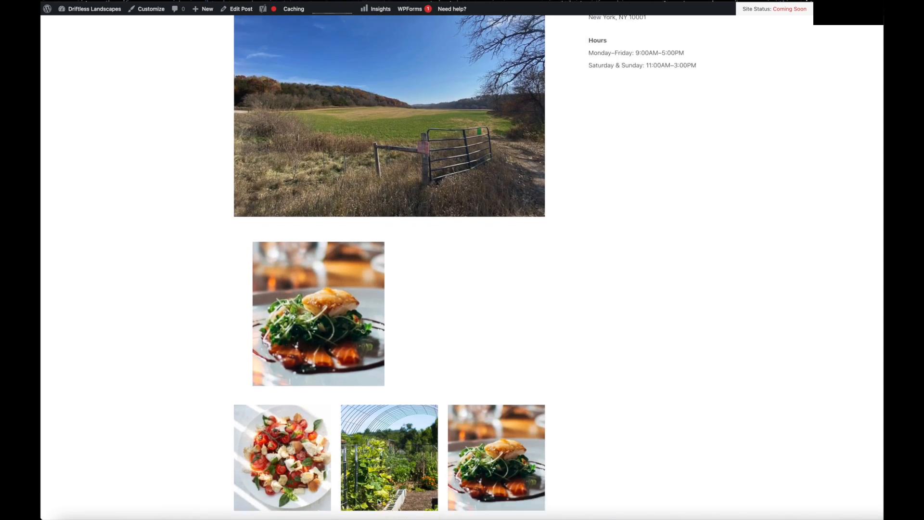
scroll(394, 510, "up", 9)
scroll(414, 440, "down", 1)
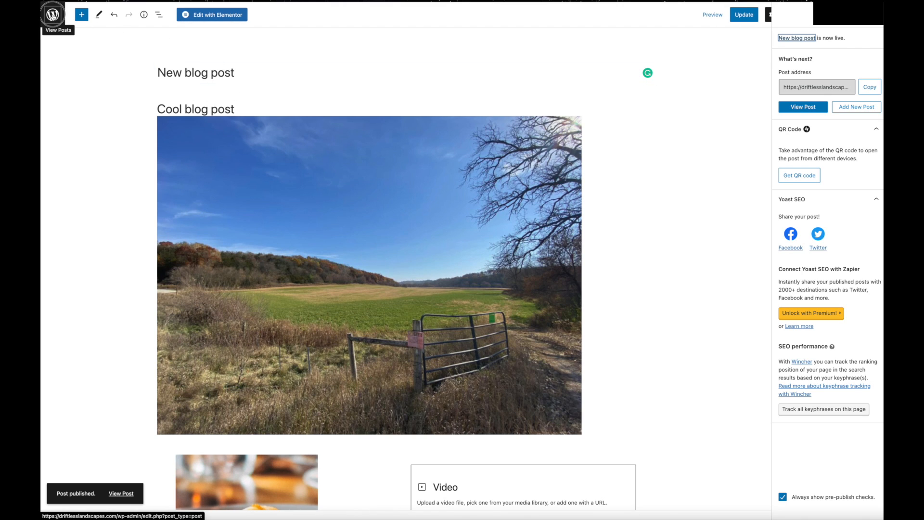
Step: Leave the post editor for the dashboard, open the Widgets settings and dismiss the block widgets welcome dialog
left_click(53, 15)
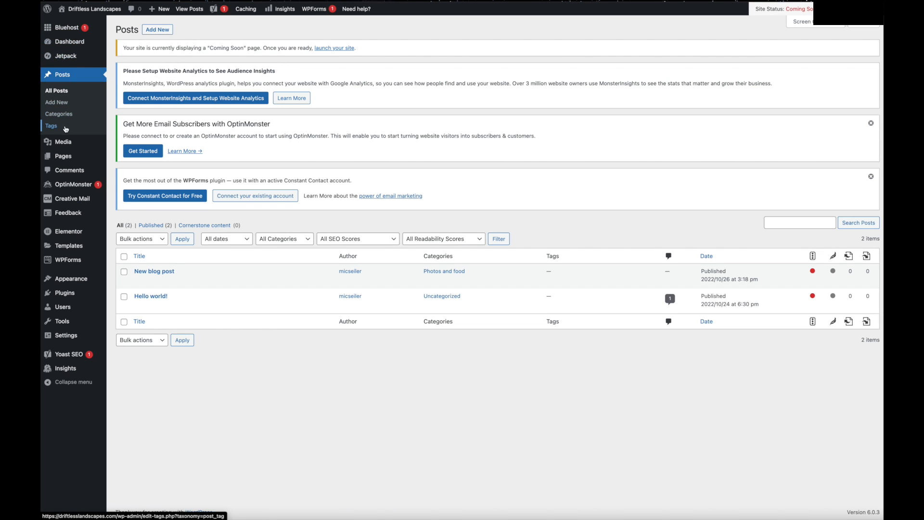
mouse_move(77, 279)
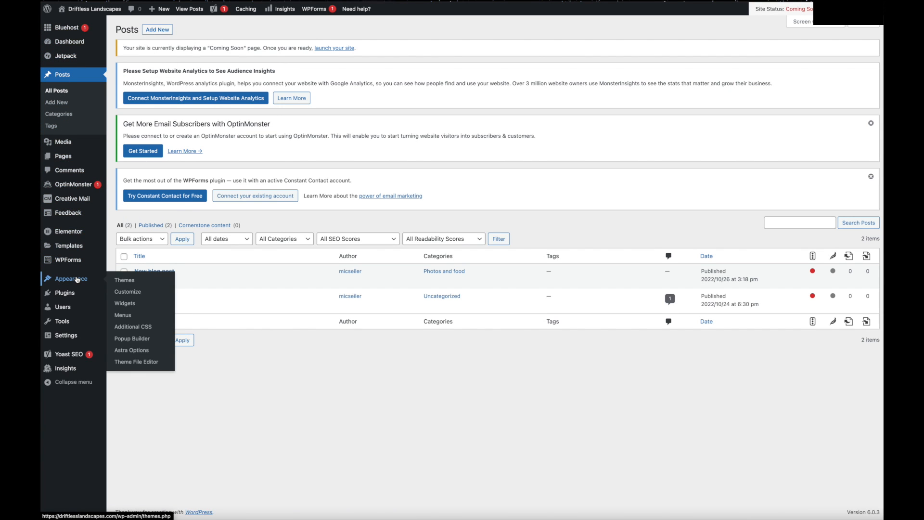
left_click(125, 303)
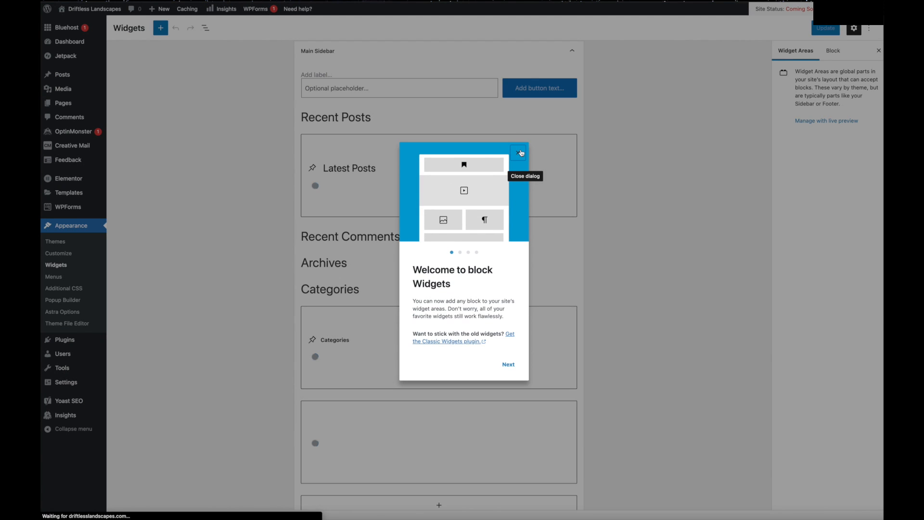
left_click(519, 152)
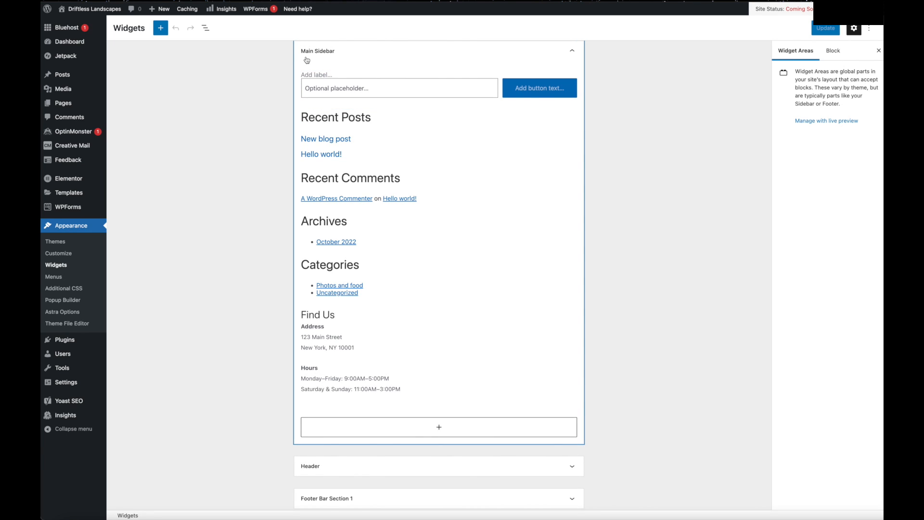
Step: Add a Calendar widget at the end of the Main Sidebar area, below Find Us, and save the widgets
scroll(443, 257, "down", 3)
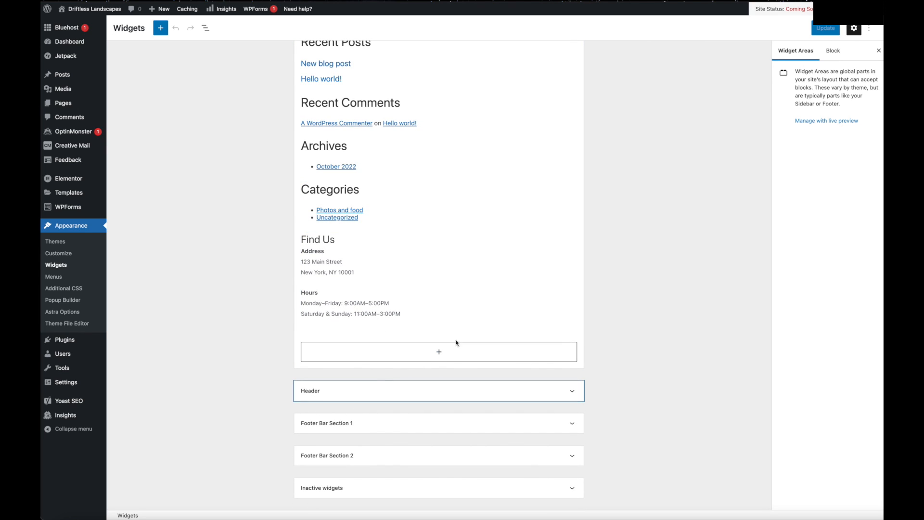
mouse_move(202, 9)
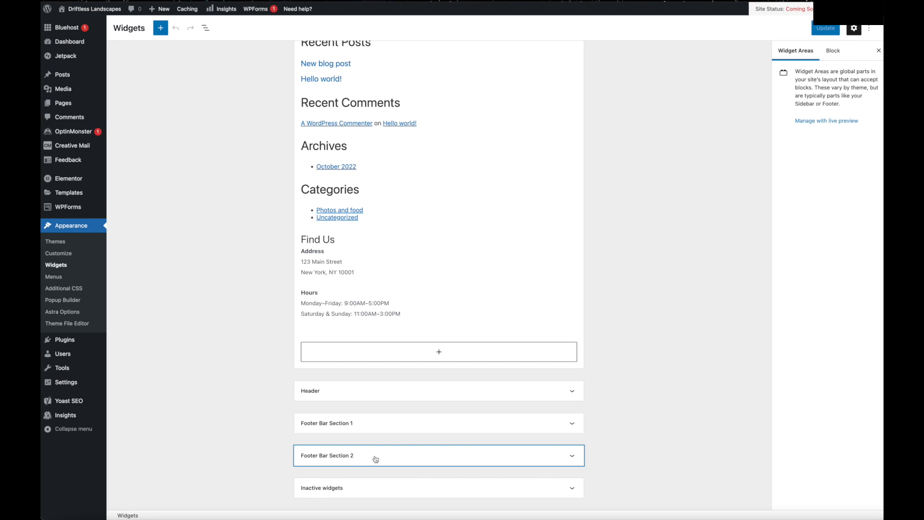
scroll(375, 459, "up", 3)
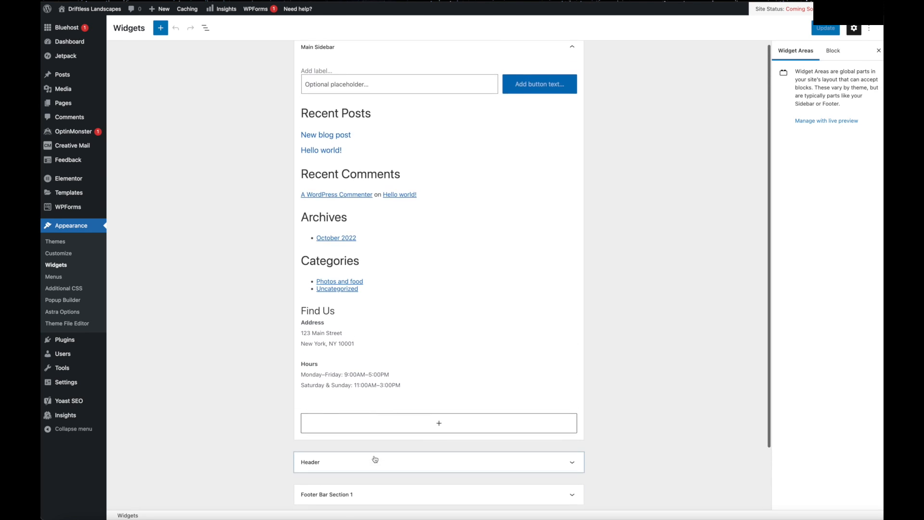
left_click(162, 29)
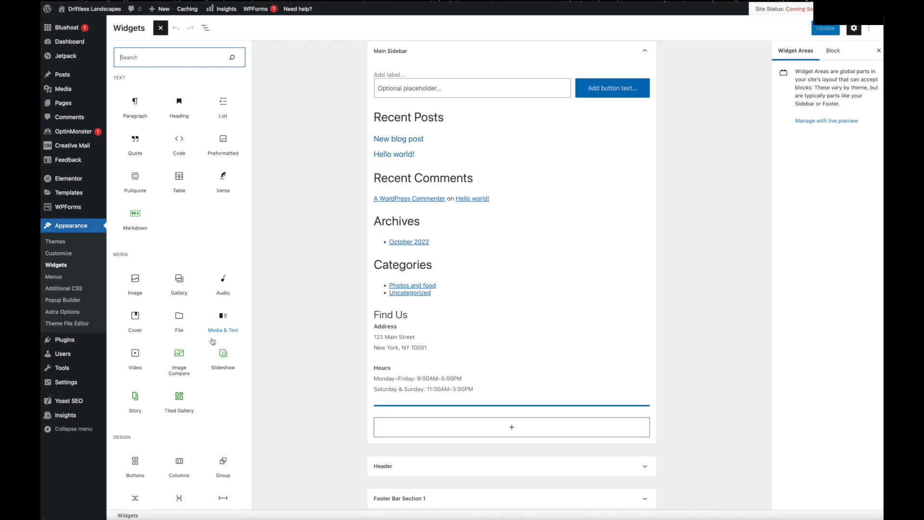
scroll(212, 342, "down", 6)
scroll(213, 341, "down", 4)
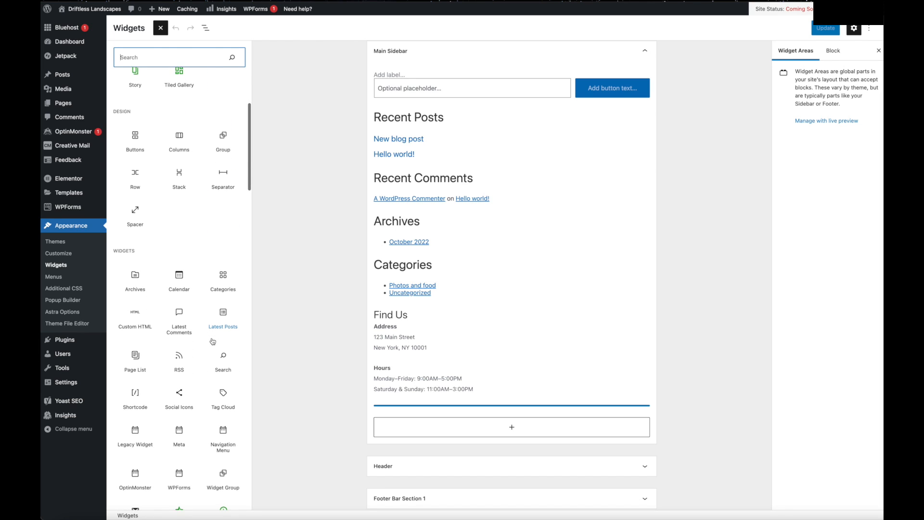
scroll(212, 341, "down", 5)
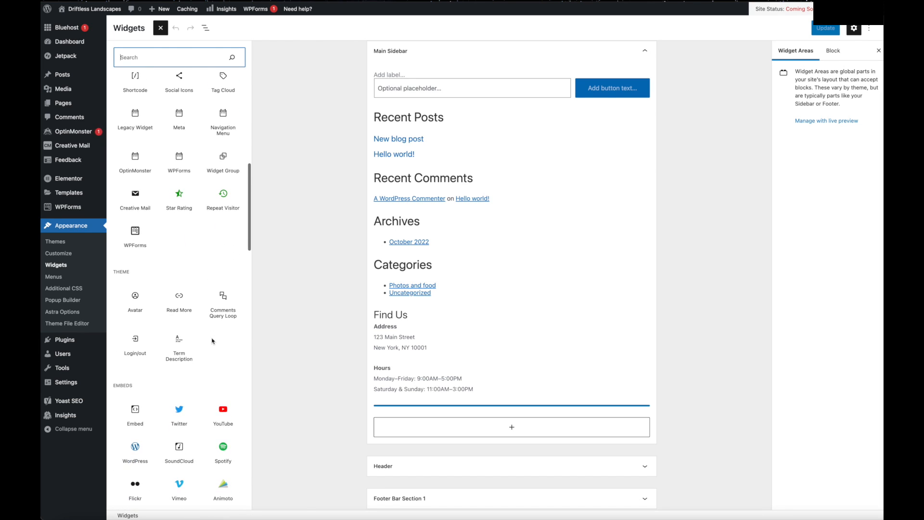
scroll(198, 207, "up", 7)
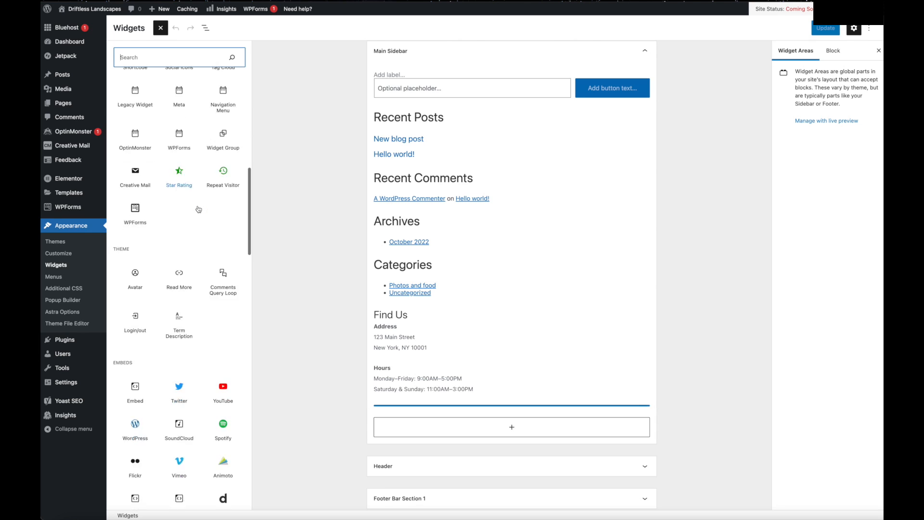
scroll(199, 211, "down", 3)
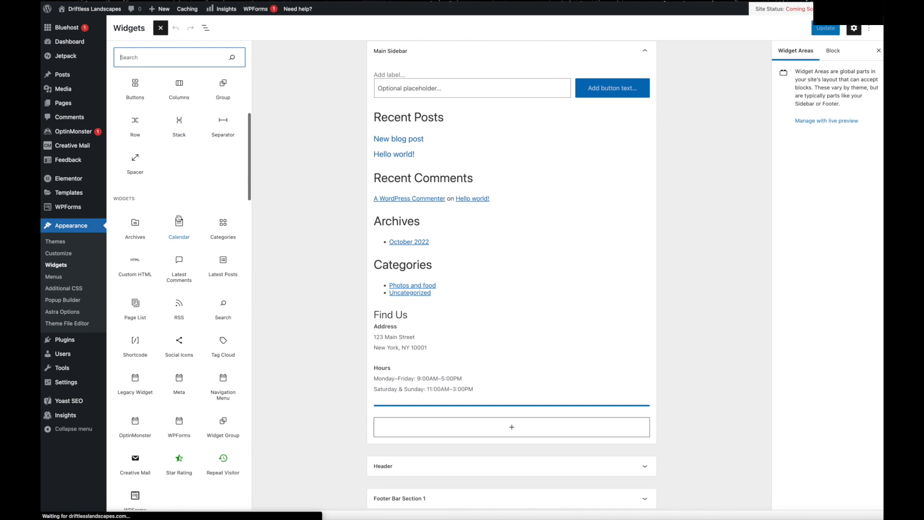
left_click(179, 223)
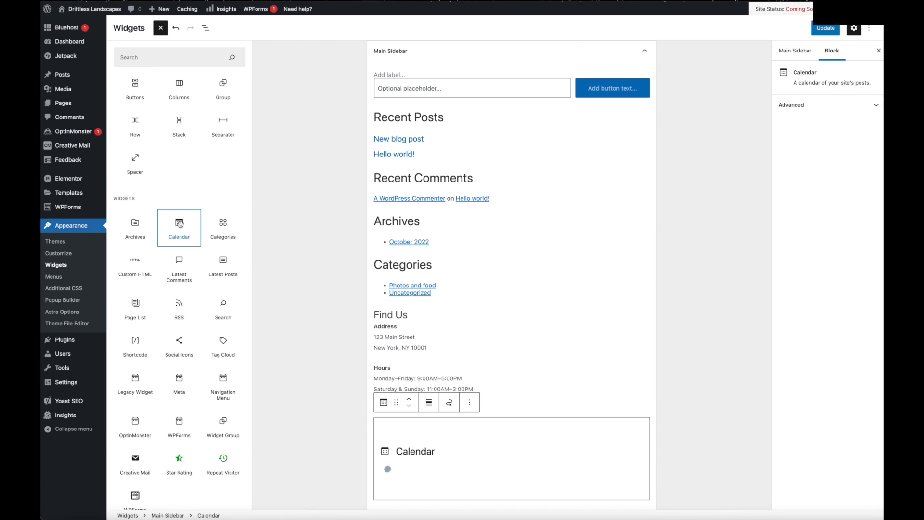
scroll(522, 437, "down", 2)
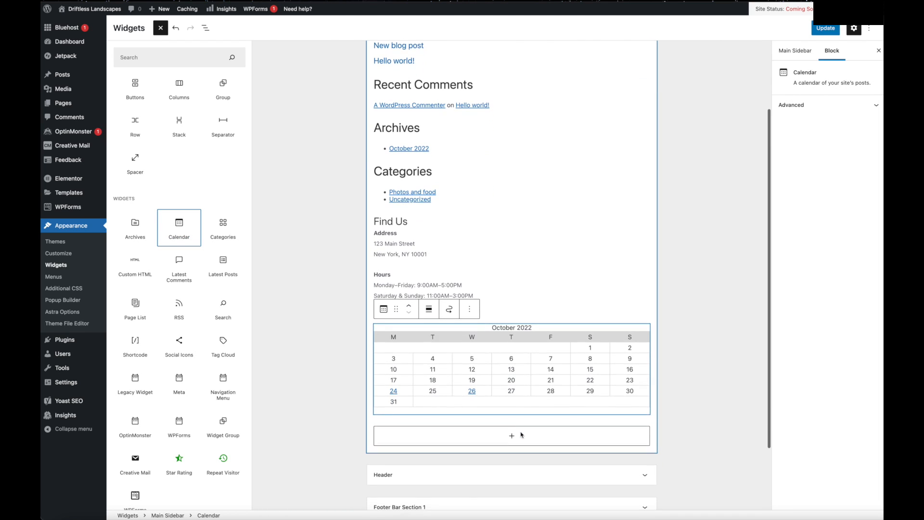
left_click(826, 30)
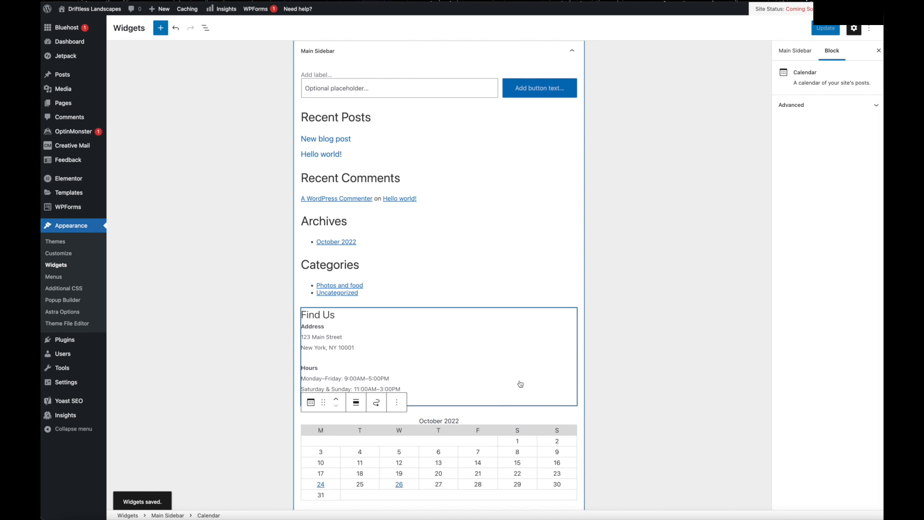
Step: Create and publish a new empty page titled Blog, then return to the list of pages
mouse_move(78, 26)
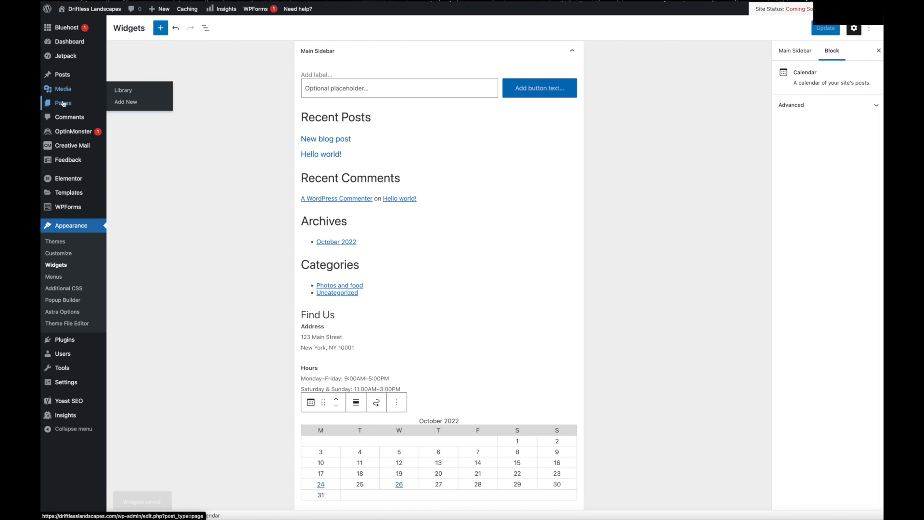
mouse_move(63, 104)
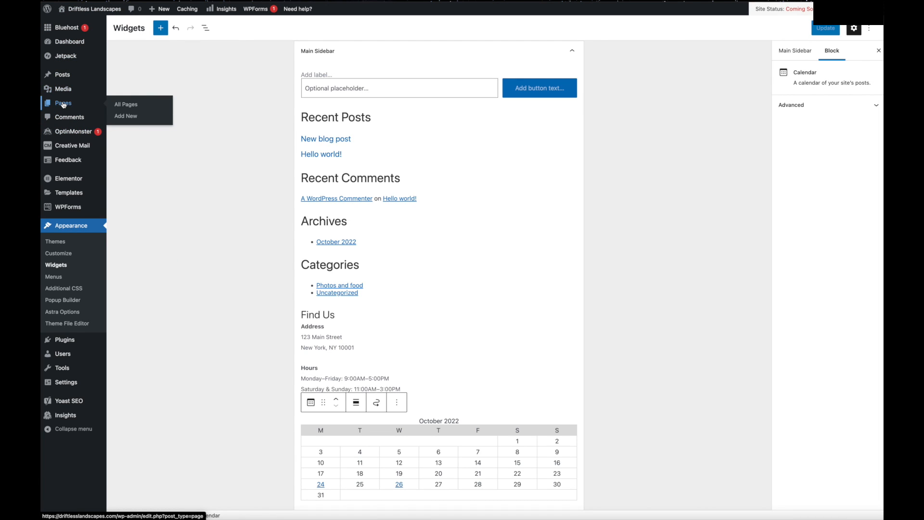
left_click(130, 106)
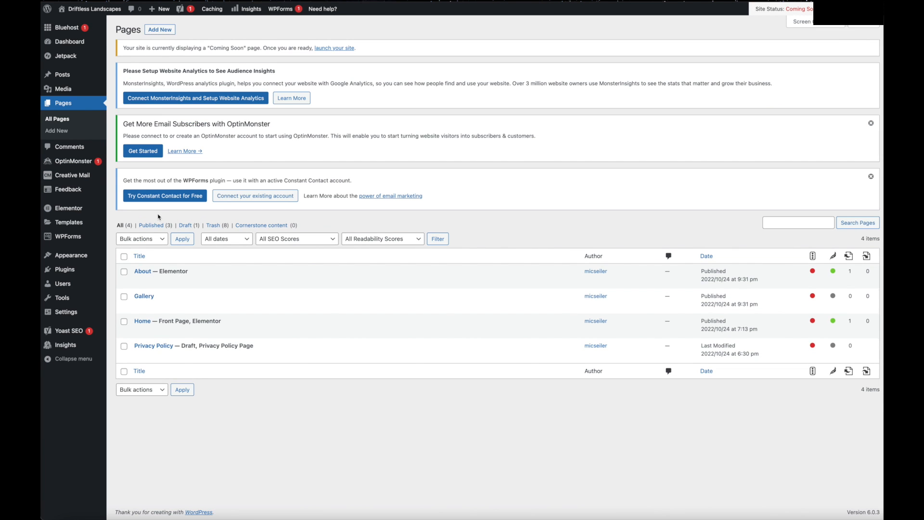
left_click(157, 31)
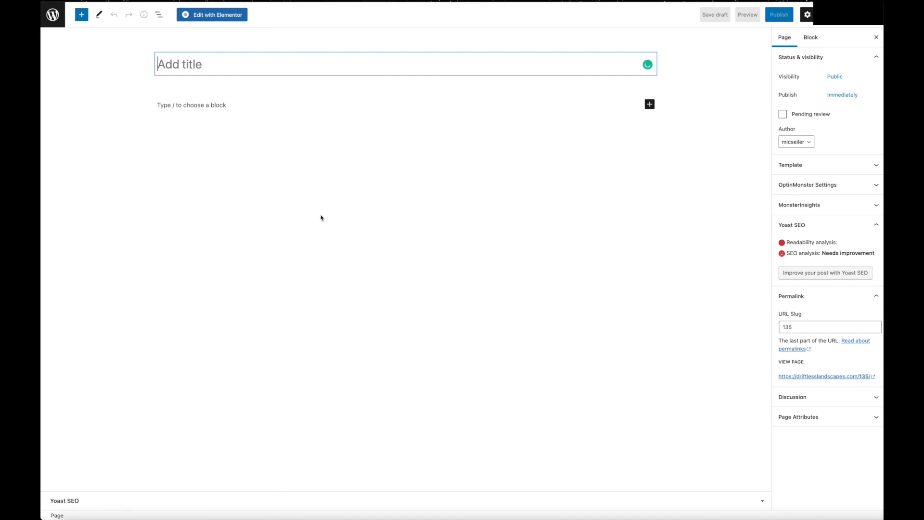
type("Blog")
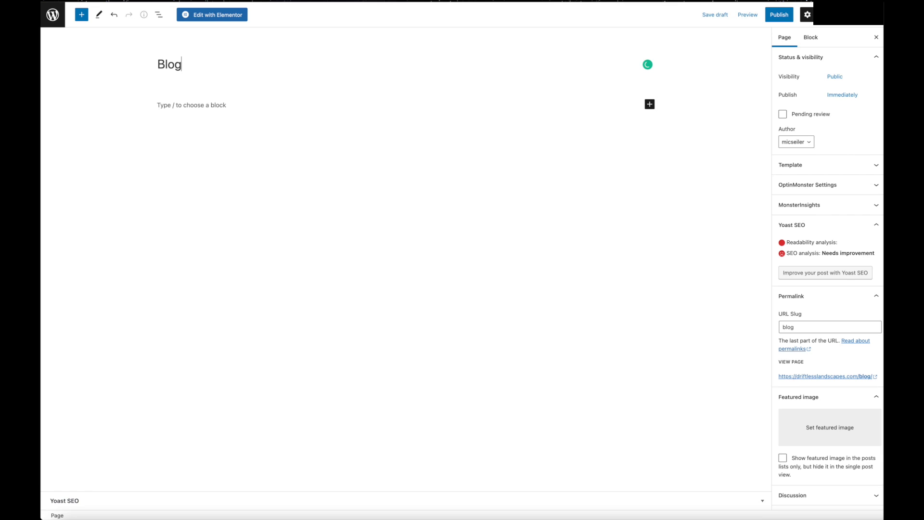
left_click(779, 15)
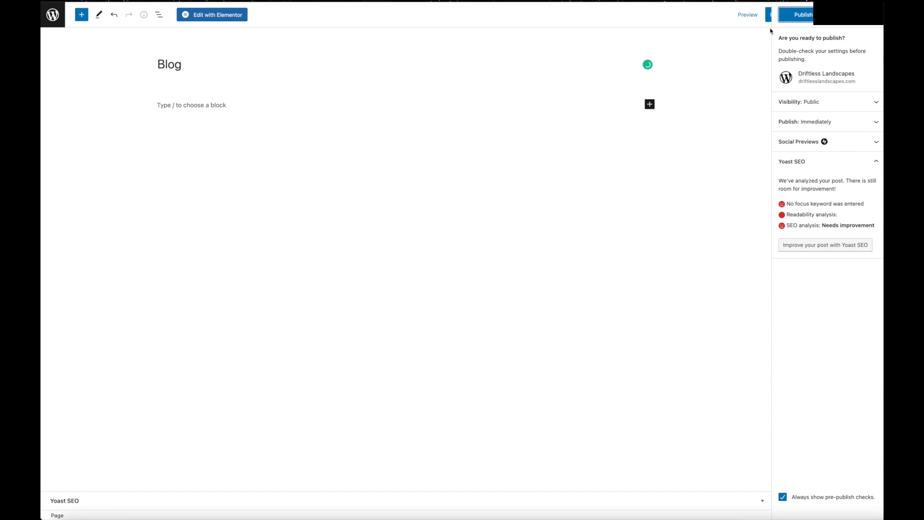
left_click(807, 17)
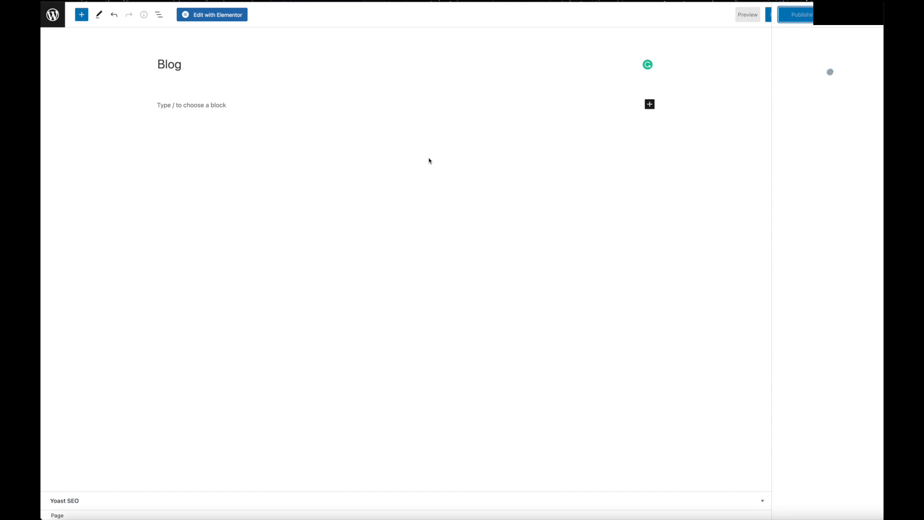
left_click(52, 16)
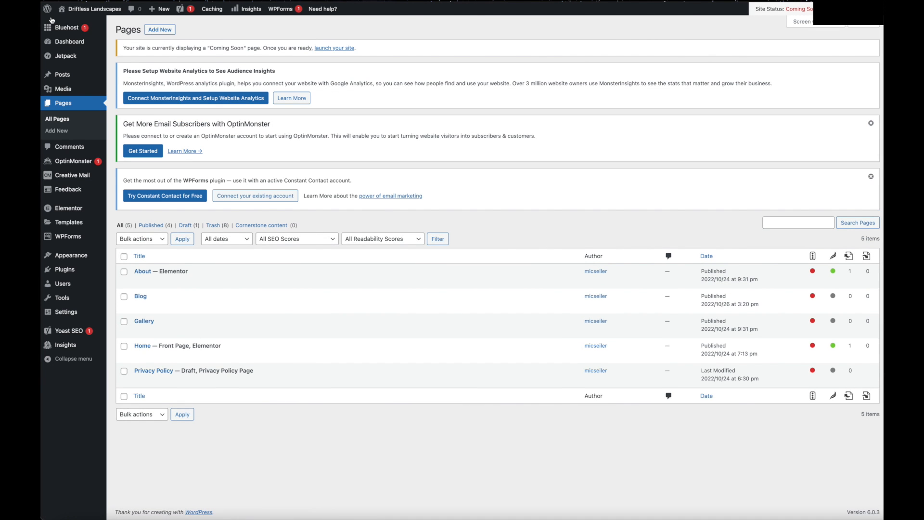
Step: Add the Blog page to the Top Menu after About and save the menu
mouse_move(154, 303)
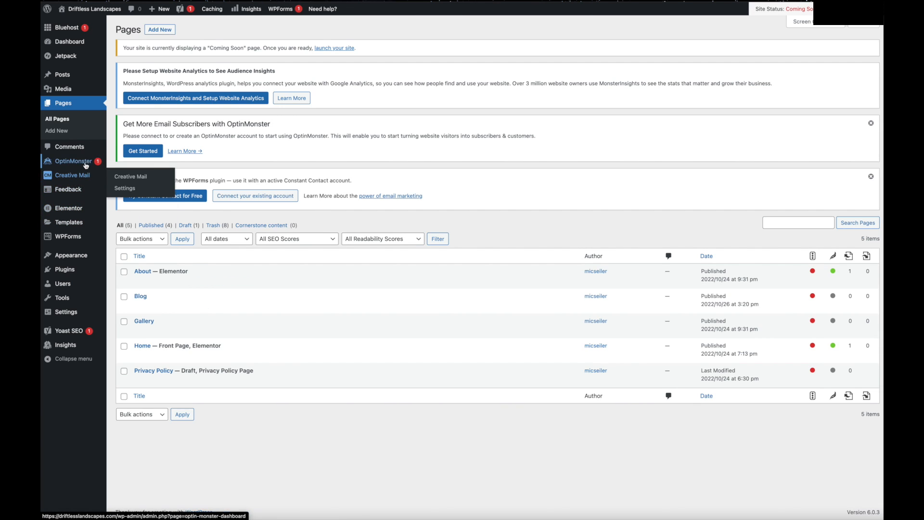
mouse_move(76, 259)
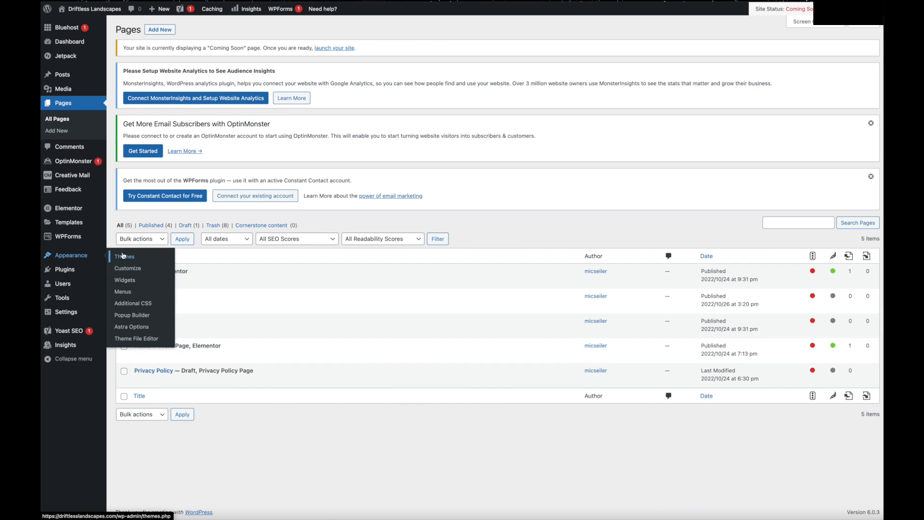
left_click(124, 292)
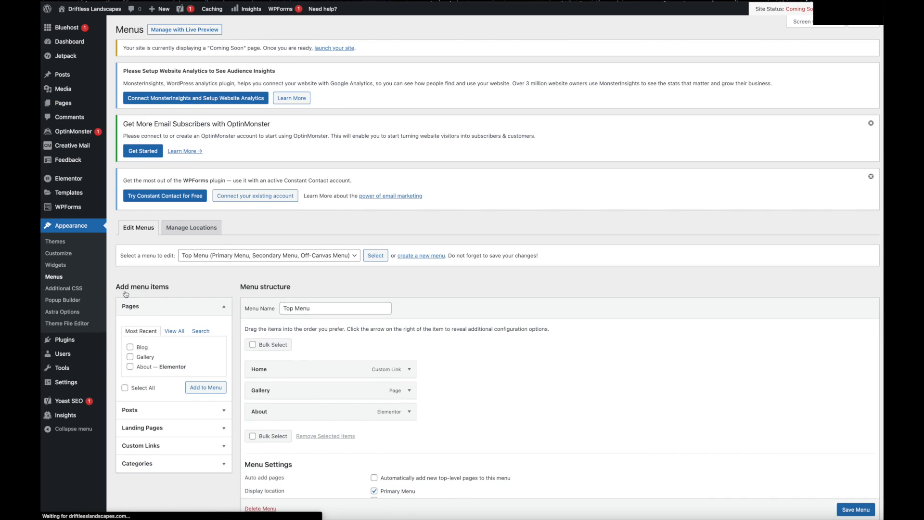
left_click(131, 348)
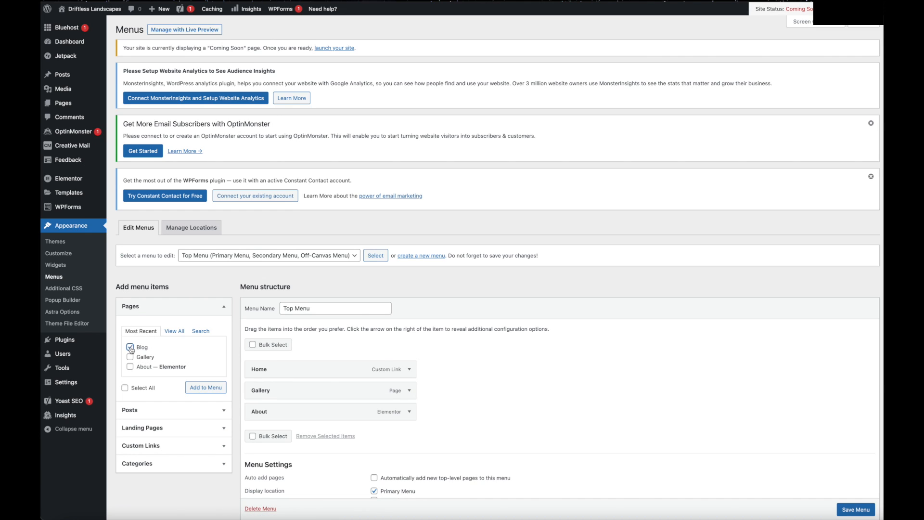
left_click(204, 391)
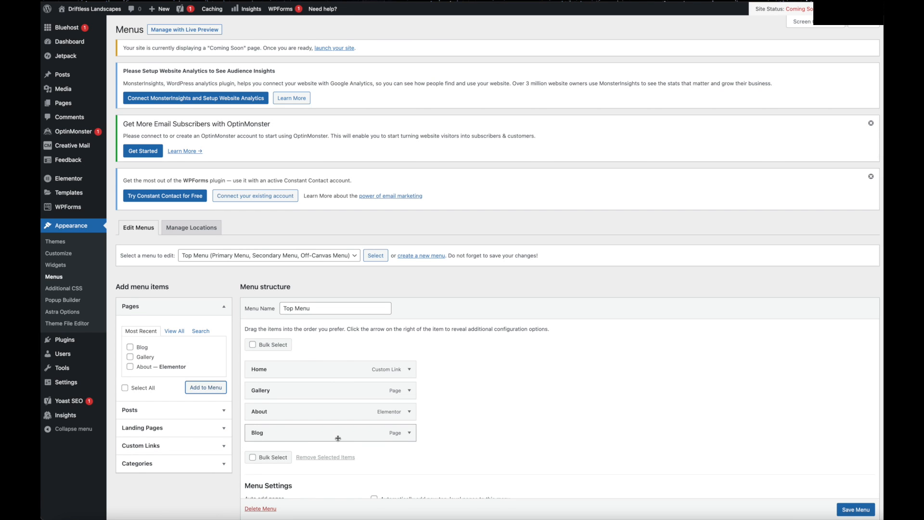
scroll(337, 438, "down", 1)
left_click(864, 507)
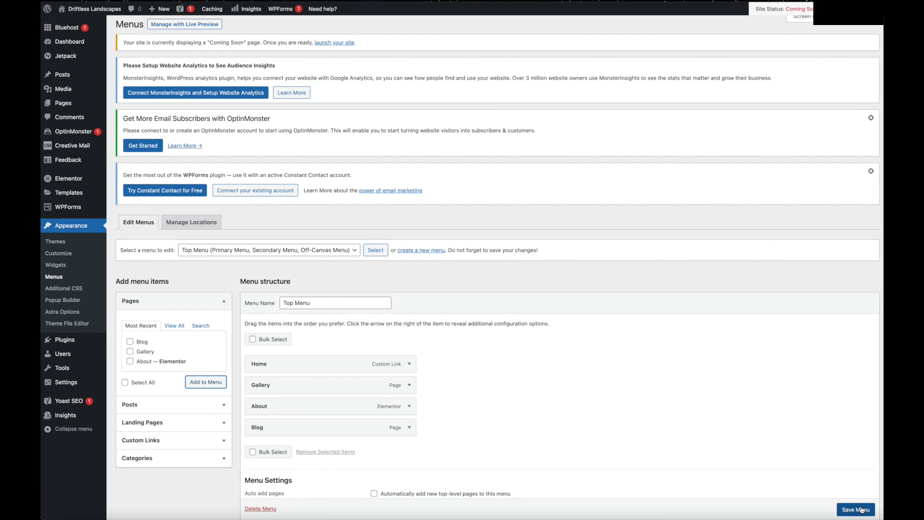
scroll(862, 510, "down", 1)
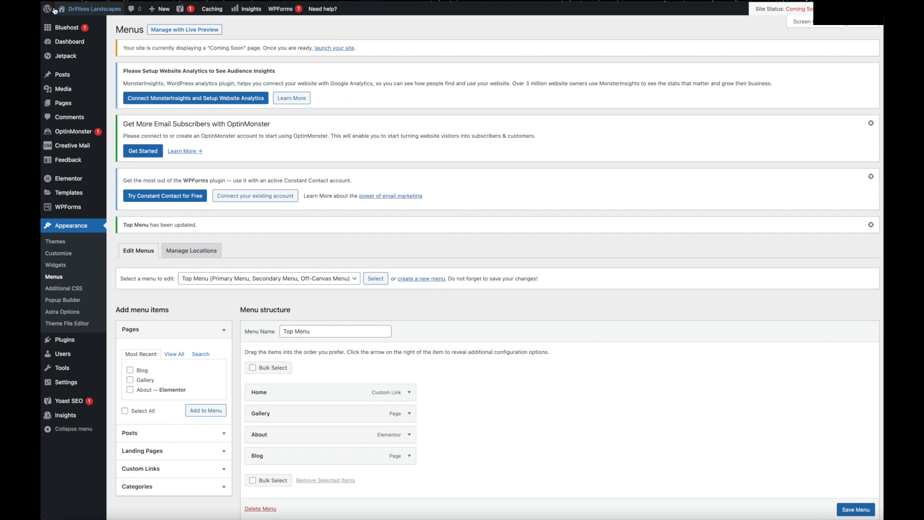
Step: Visit the site's front page from the Menus settings to check its navigation
mouse_move(93, 132)
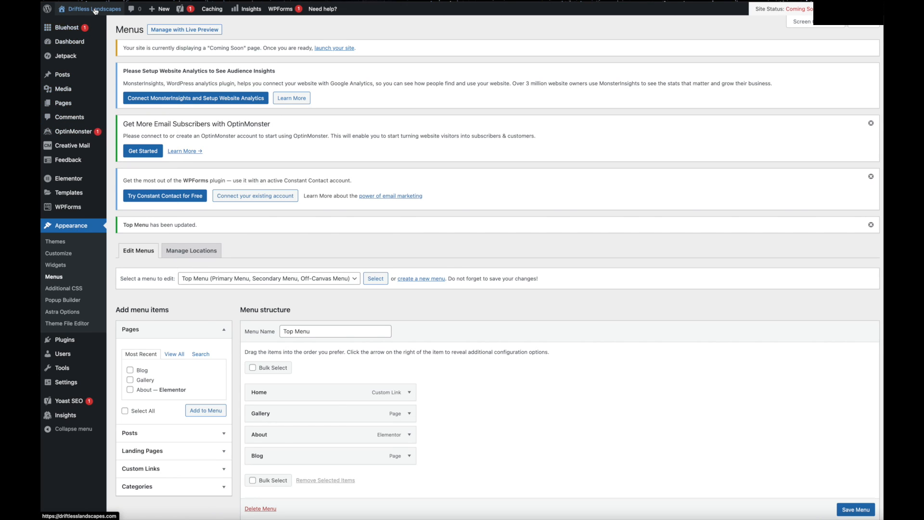
mouse_move(95, 10)
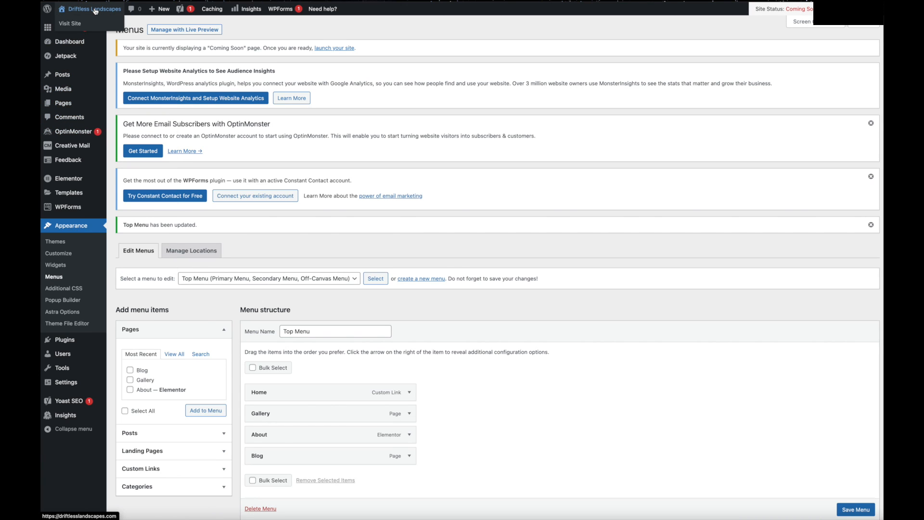
left_click(68, 25)
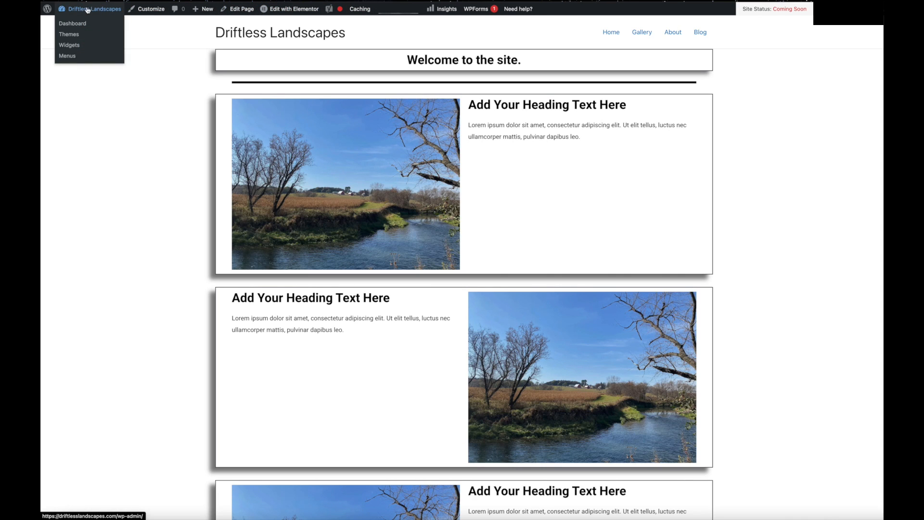
Step: Open the Homepage Settings in the site customizer, set the homepage to display your latest posts, and review the preview down to the footer
mouse_move(77, 10)
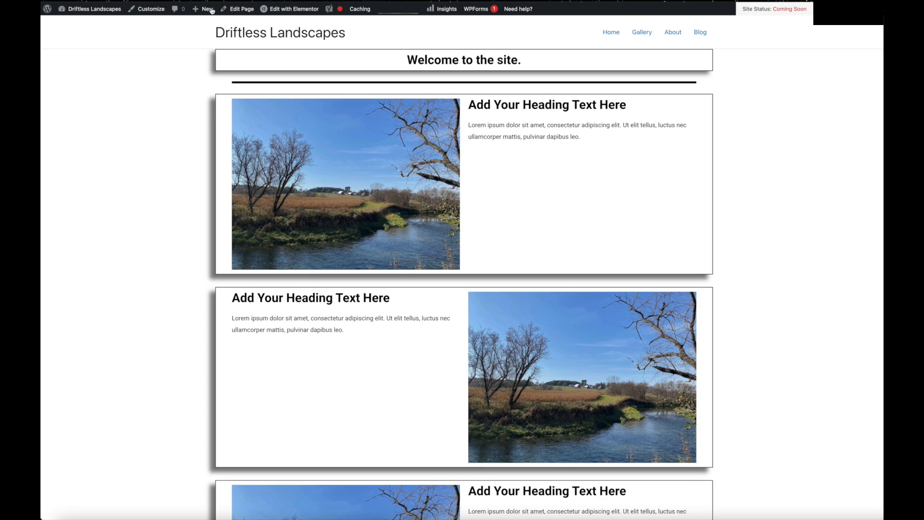
mouse_move(304, 11)
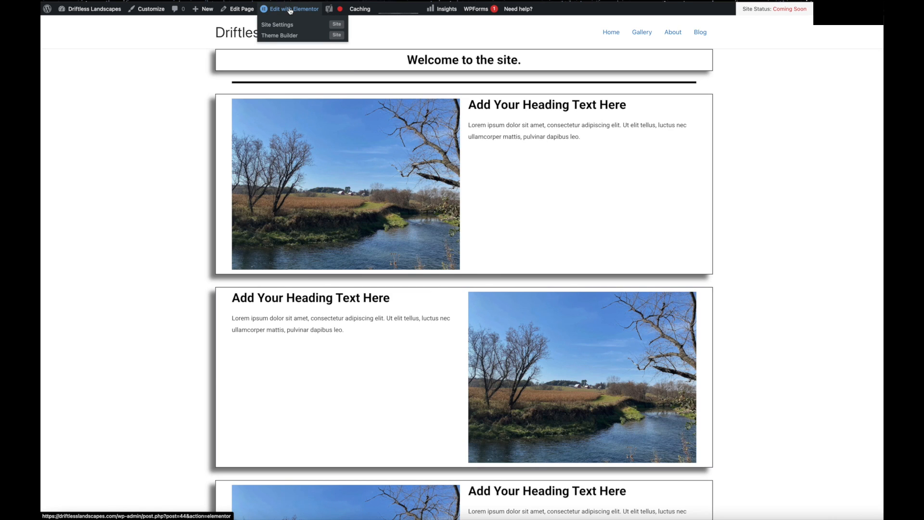
left_click(151, 10)
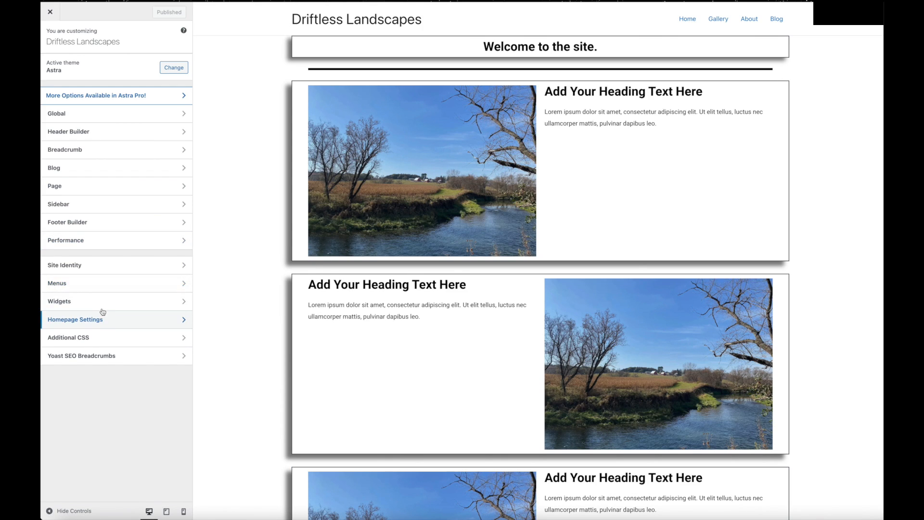
left_click(150, 325)
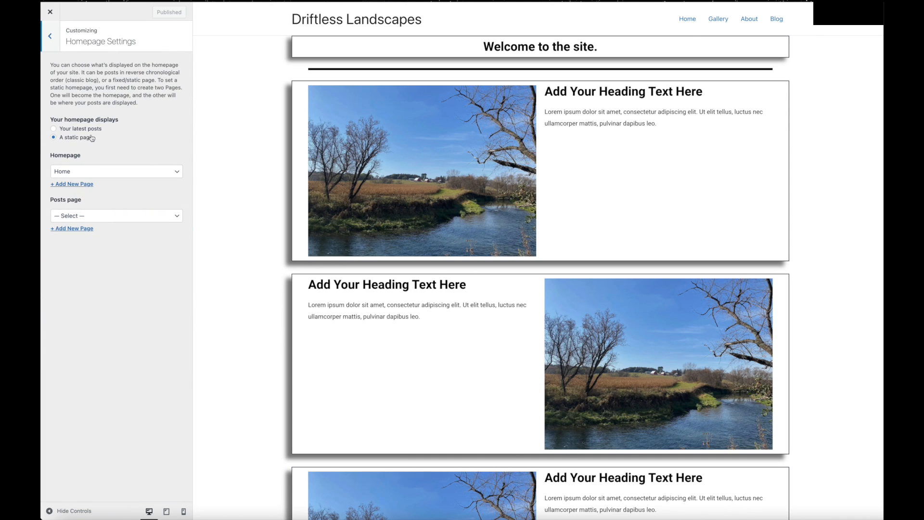
left_click(77, 129)
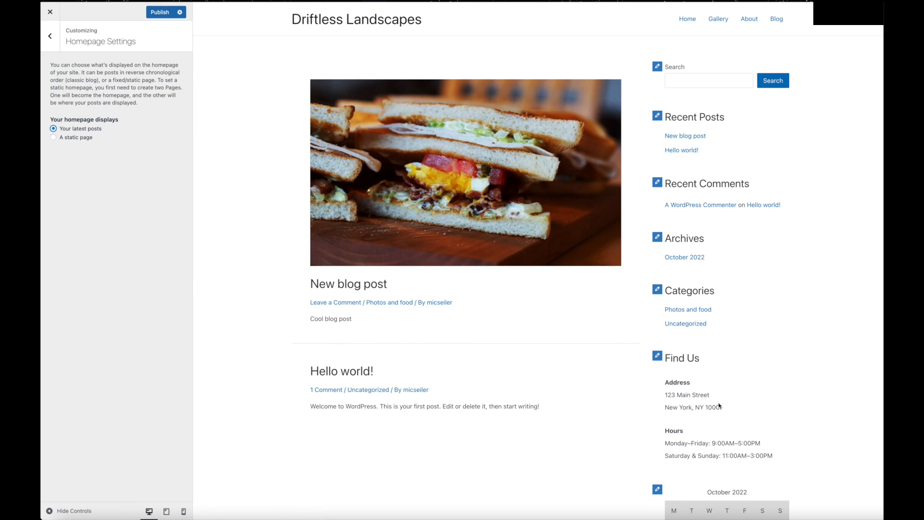
scroll(719, 406, "down", 4)
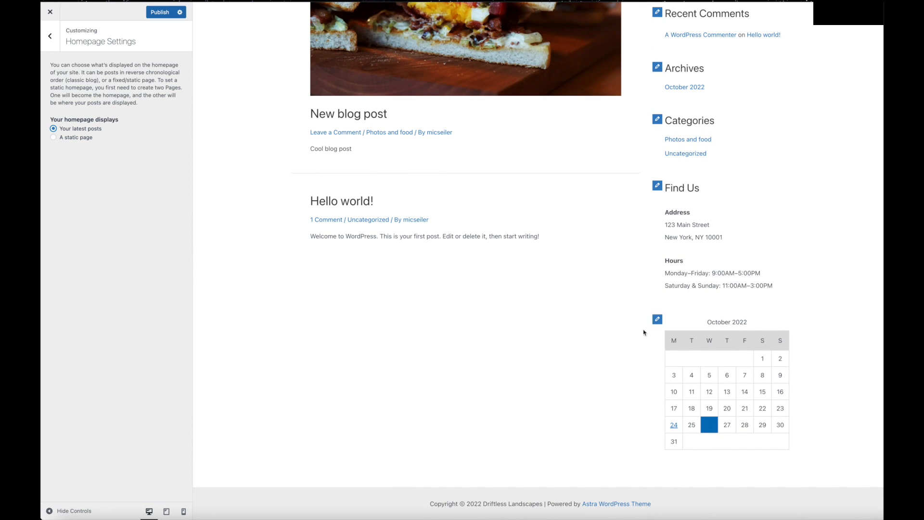
Step: Set the homepage to display a static page, assign Blog as the posts page, and publish the change
scroll(696, 324, "up", 4)
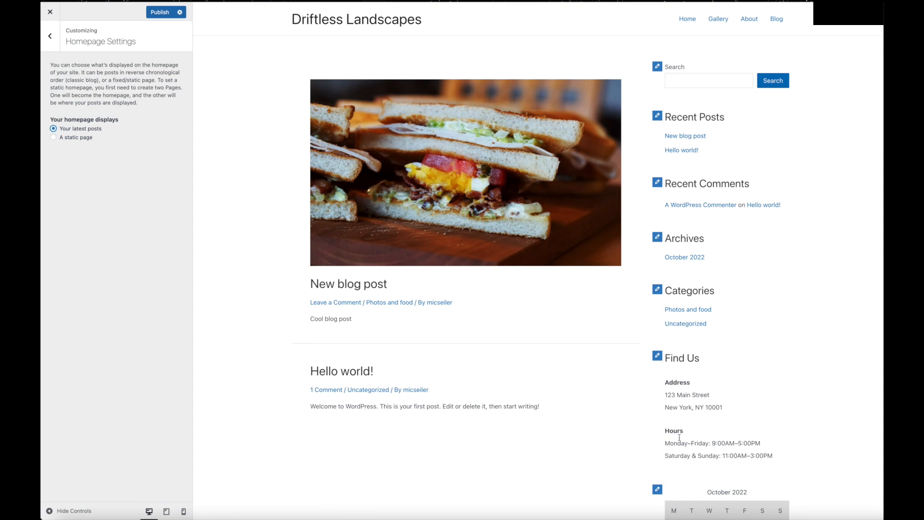
scroll(716, 307, "down", 1)
scroll(717, 337, "up", 1)
left_click(75, 137)
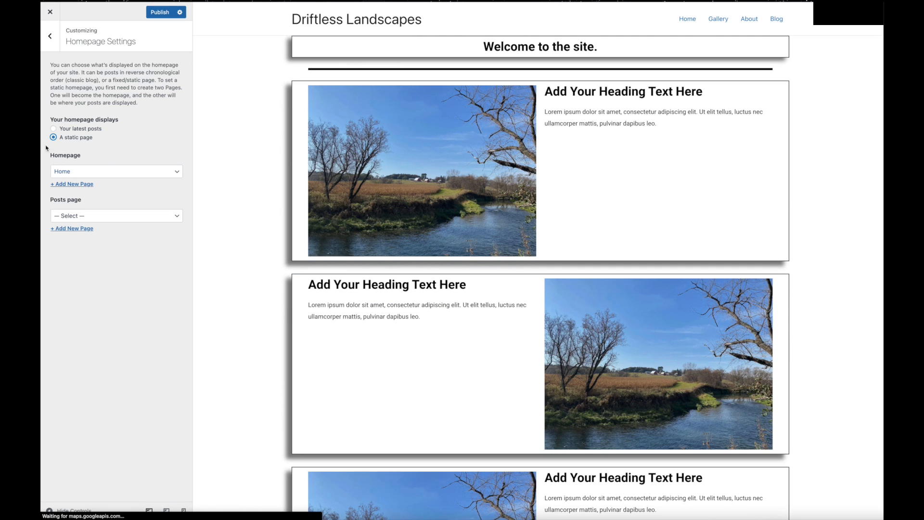
left_click(116, 216)
left_click(72, 226)
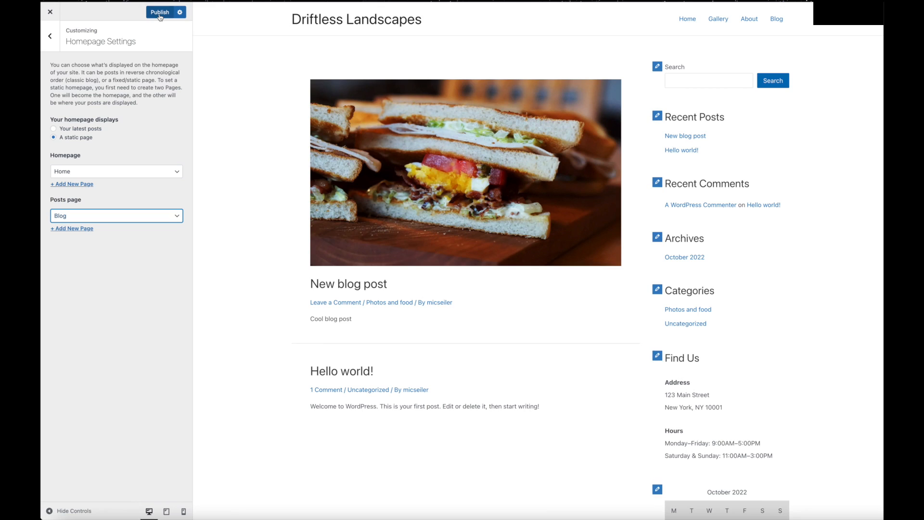
left_click(160, 12)
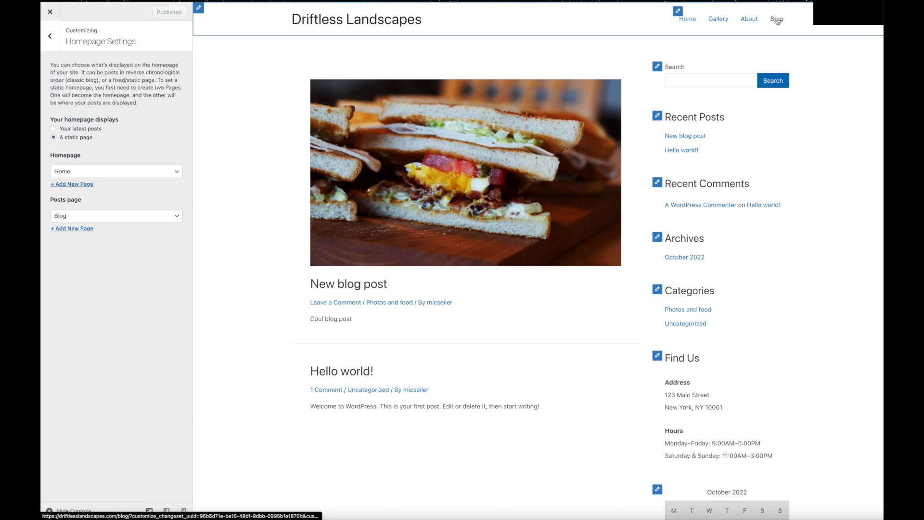
Step: Leave the customizer to check the Blog page on the live site, and return to the admin dashboard
left_click(52, 13)
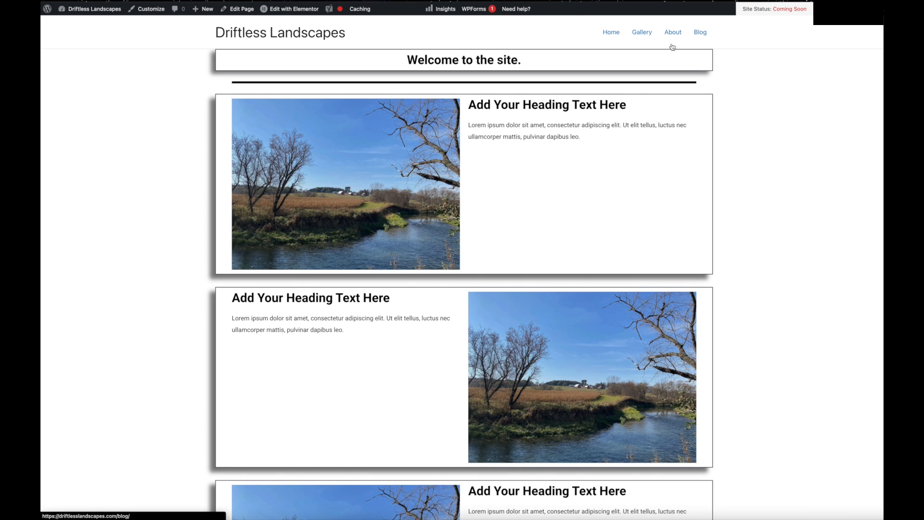
left_click(704, 35)
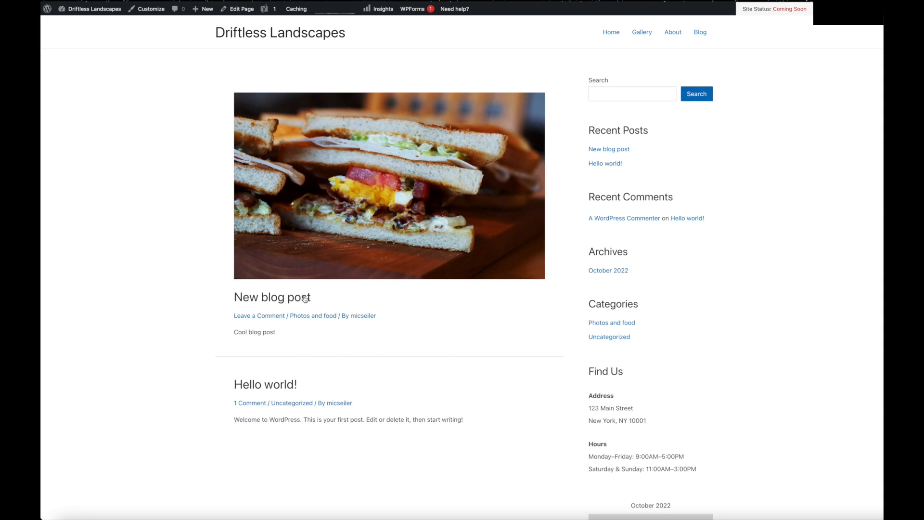
mouse_move(90, 16)
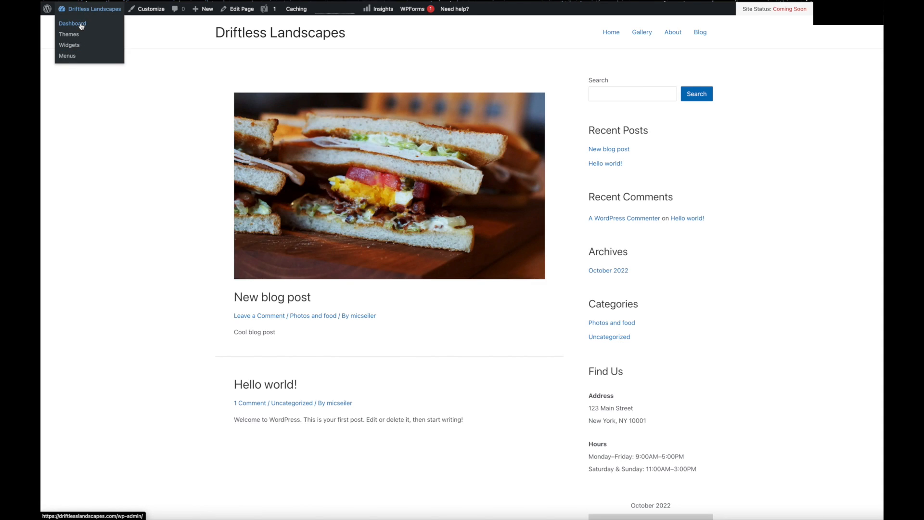
left_click(80, 26)
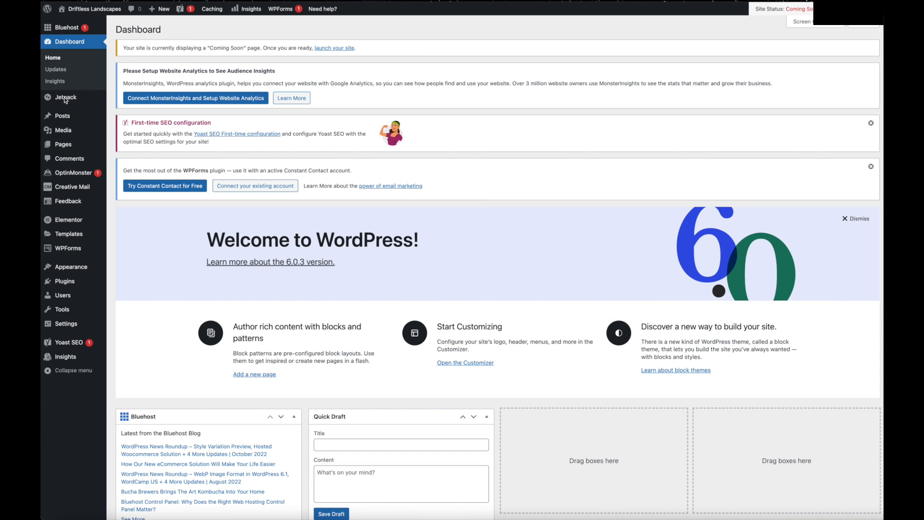
Step: Open the Jetpack settings and review the available security options
mouse_move(66, 99)
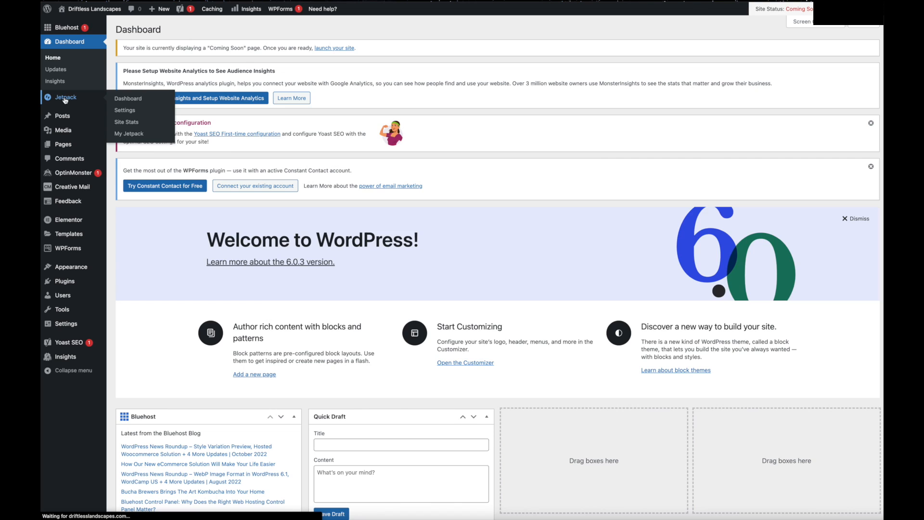
left_click(127, 112)
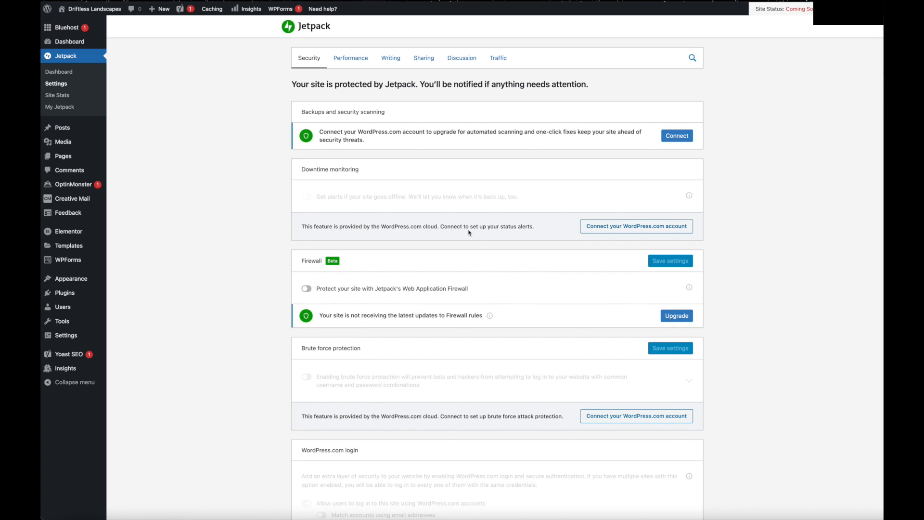
scroll(470, 232, "down", 5)
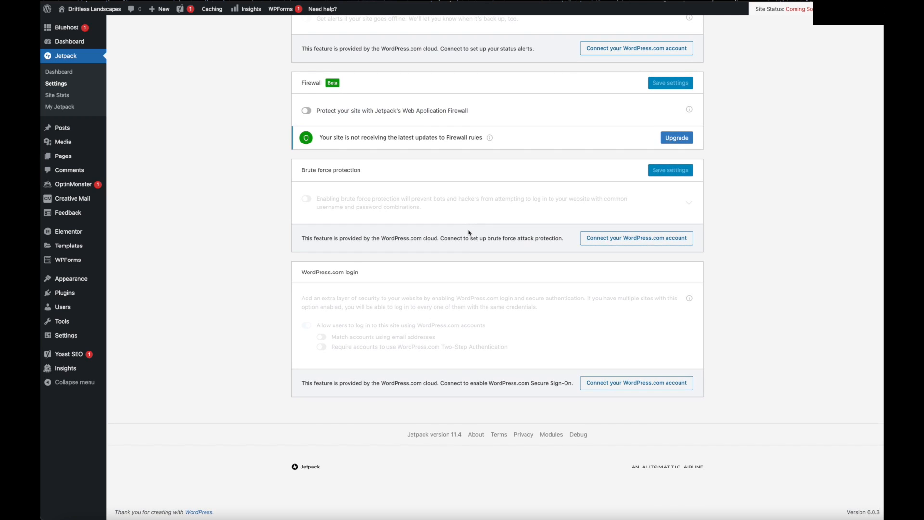
scroll(469, 232, "up", 5)
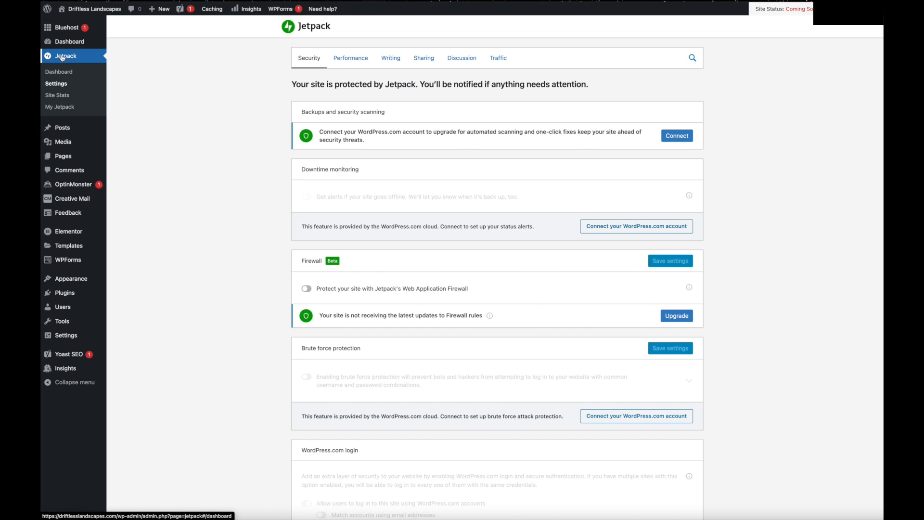
Step: Enable faster static file load times and lazy loading for images in Jetpack's Performance settings
left_click(350, 58)
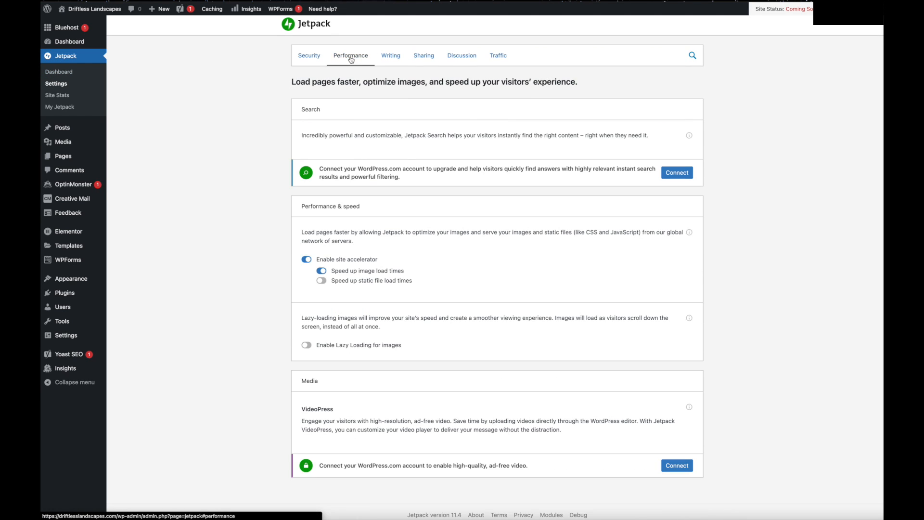
scroll(456, 260, "down", 2)
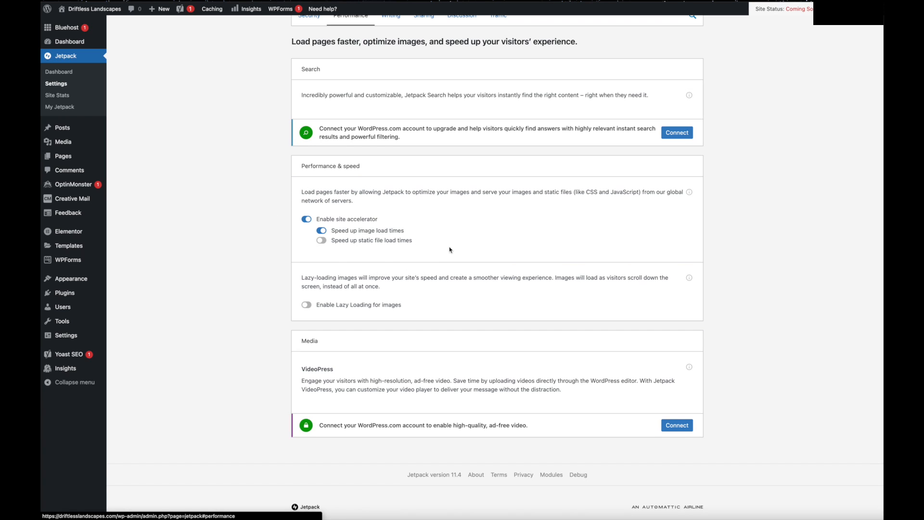
left_click(322, 240)
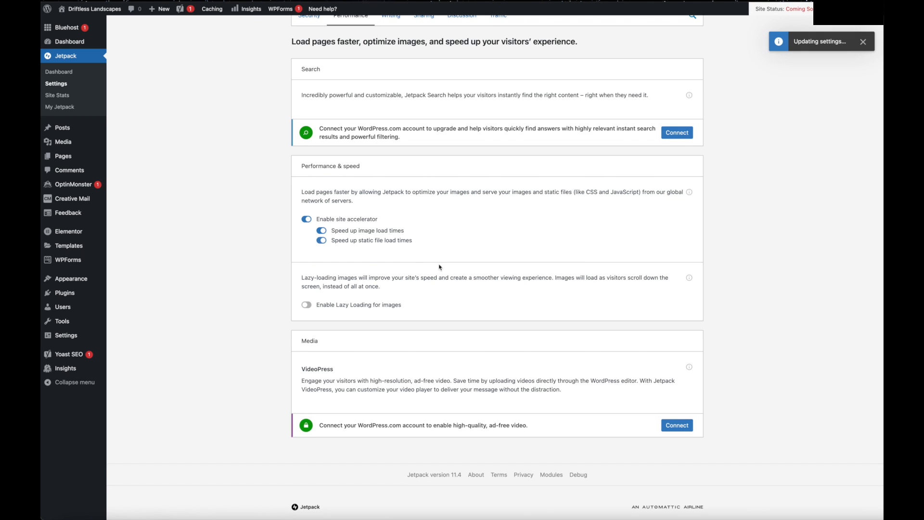
scroll(313, 260, "down", 1)
left_click(306, 265)
scroll(387, 231, "up", 3)
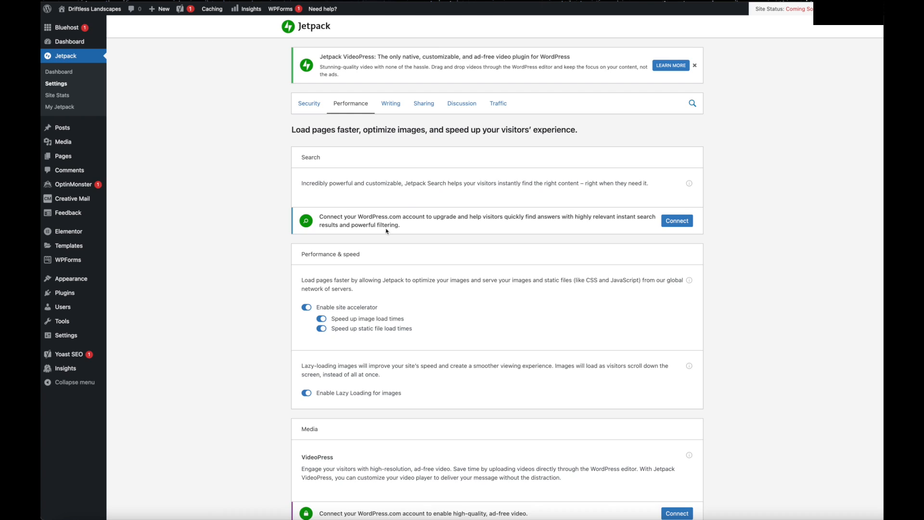
Step: Enable the extra widgets and the widget visibility controls in Jetpack's Writing settings
left_click(399, 110)
scroll(497, 324, "down", 15)
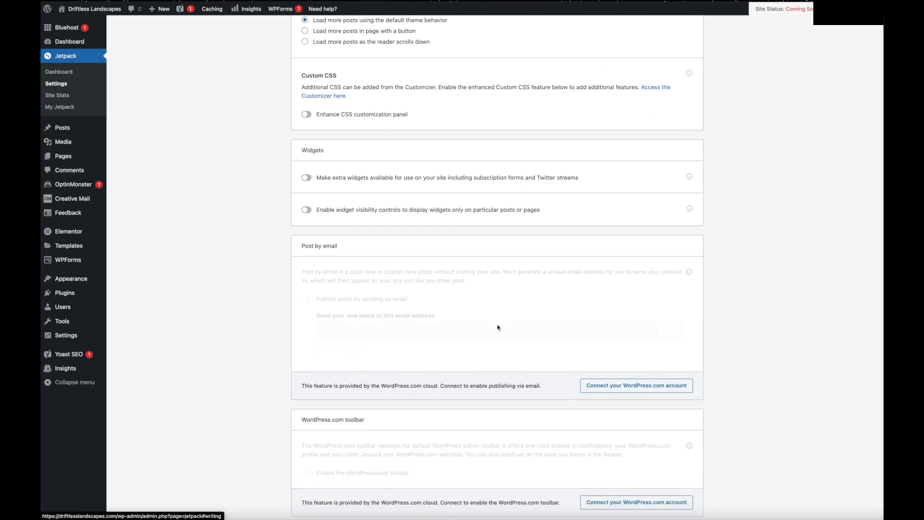
scroll(497, 328, "down", 3)
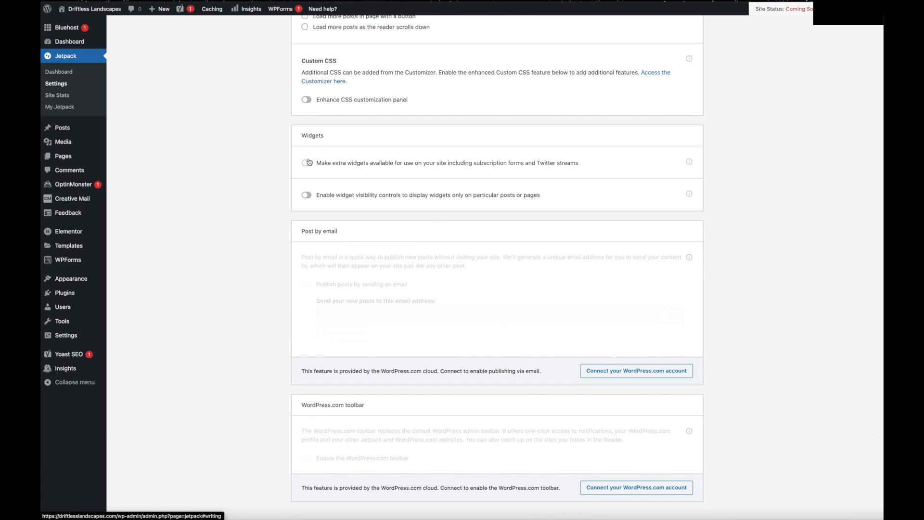
left_click(307, 162)
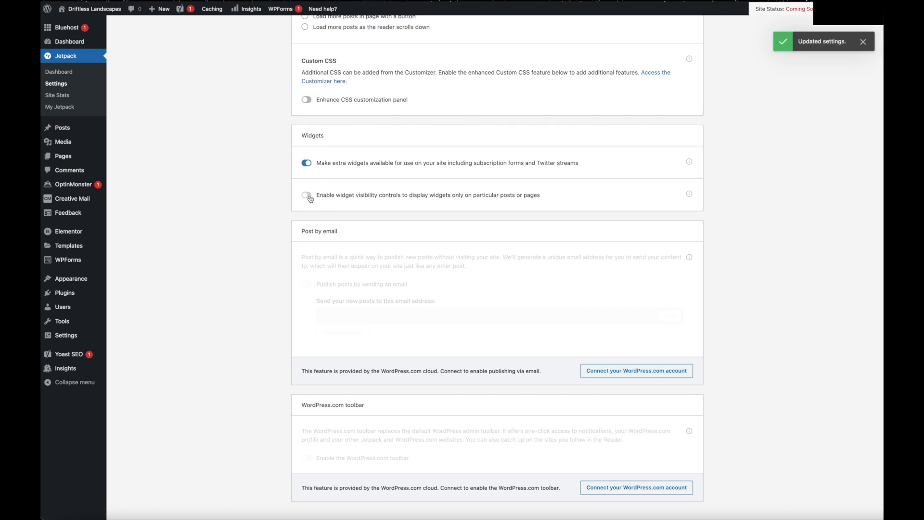
left_click(307, 195)
scroll(375, 191, "up", 15)
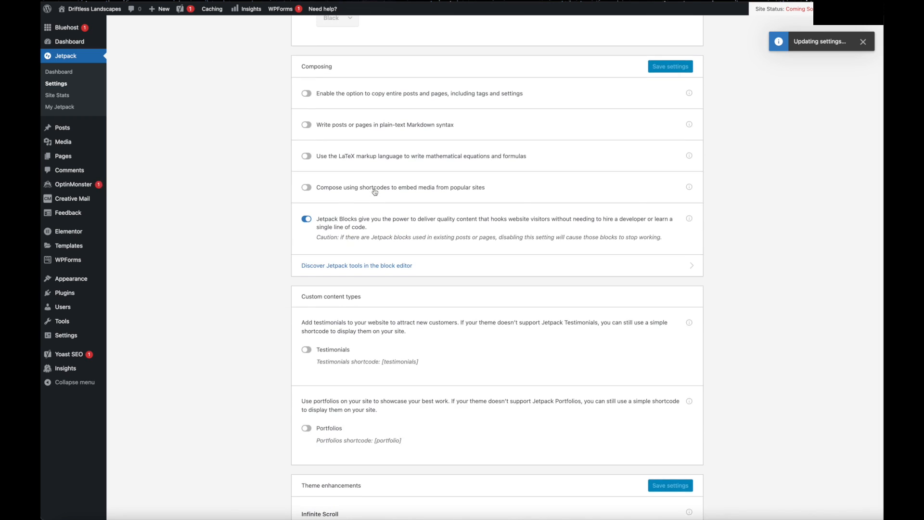
scroll(375, 192, "up", 3)
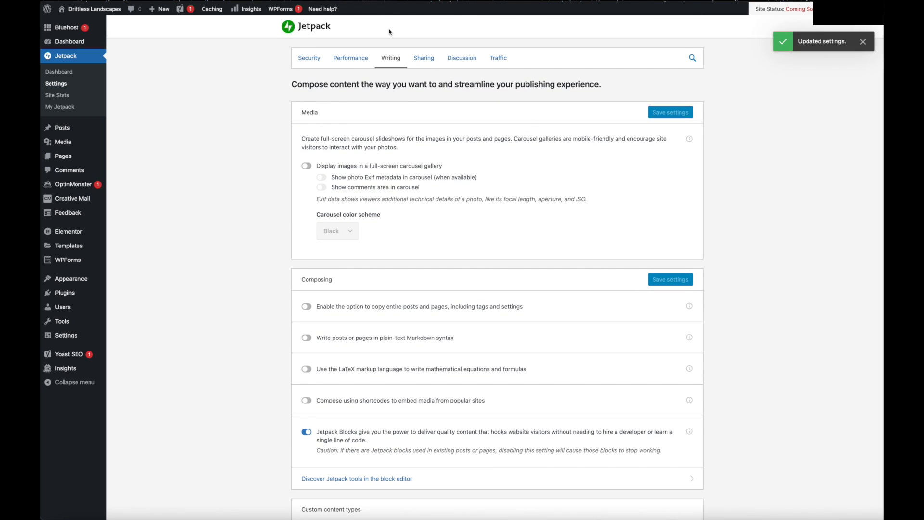
Step: Add Like buttons and sharing buttons to posts and pages in Jetpack's Sharing settings
left_click(424, 58)
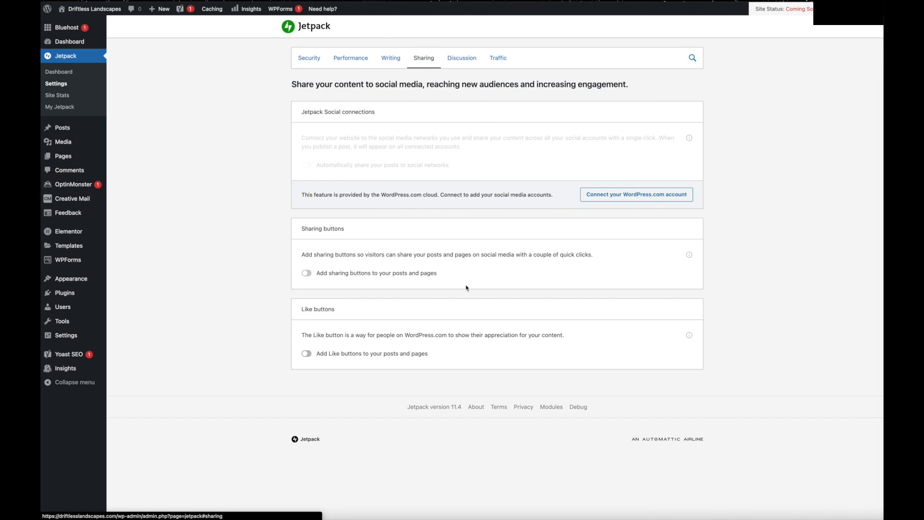
left_click(307, 353)
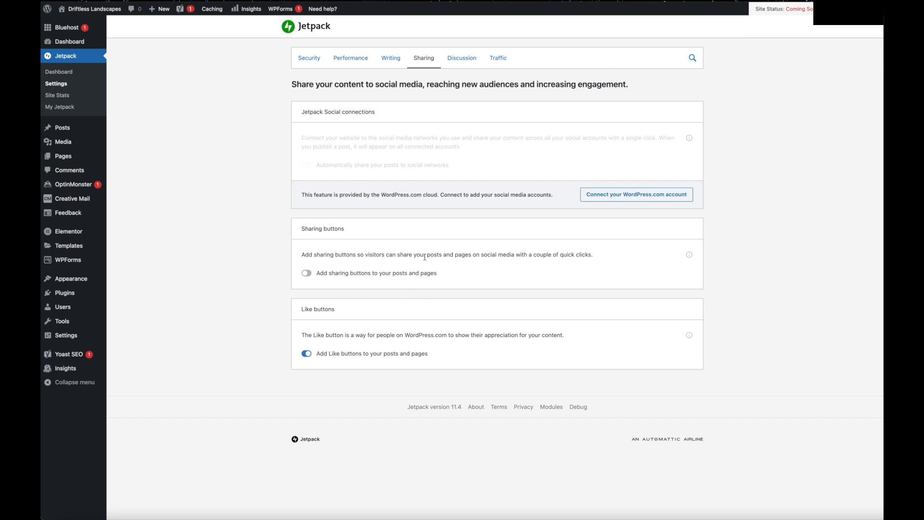
left_click(306, 273)
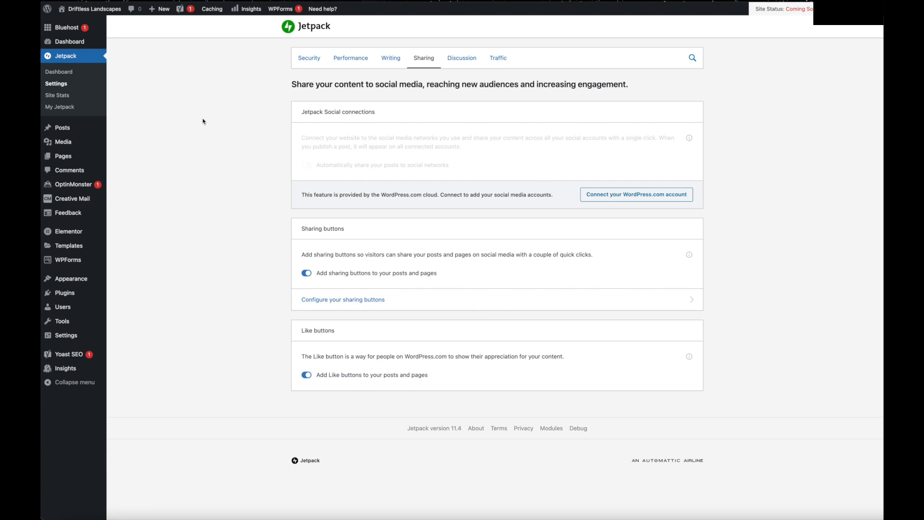
Step: Connect the WordPress.com account from Jetpack's Discussion settings and let visitors subscribe to new posts and comments via email
left_click(468, 62)
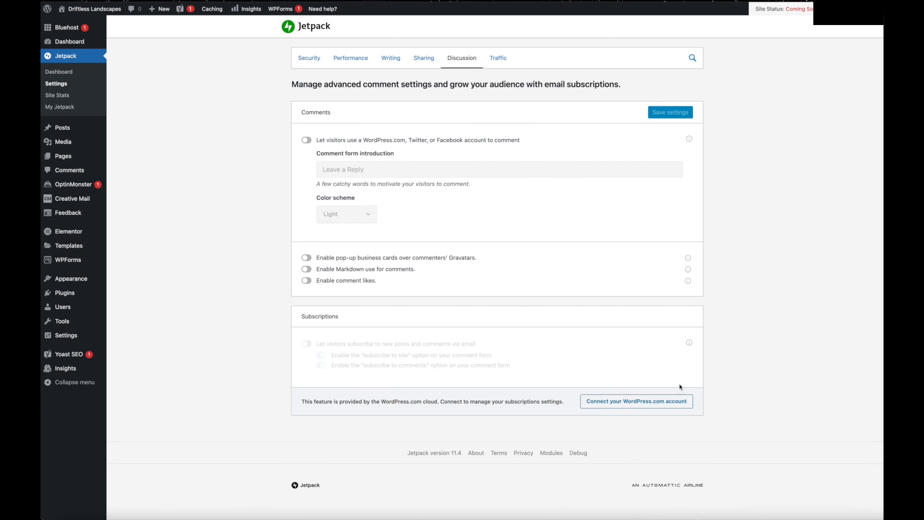
left_click(626, 402)
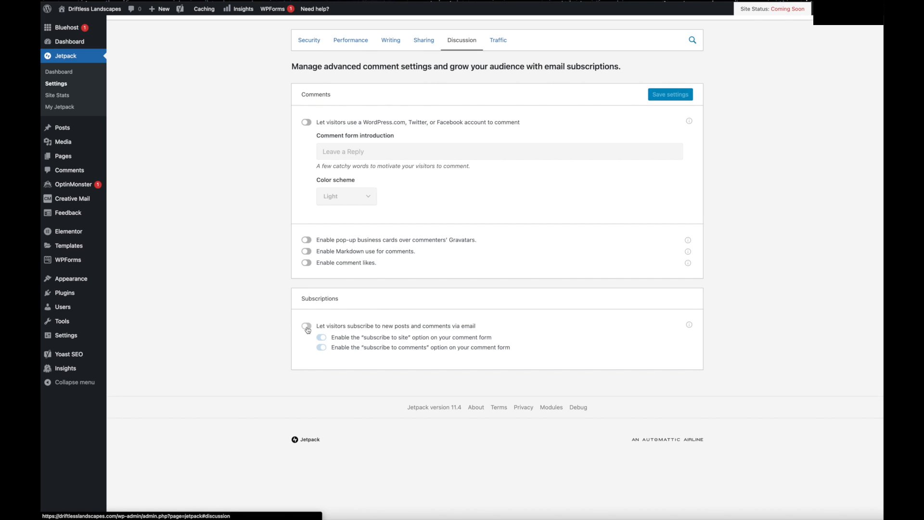
scroll(505, 40, "up", 1)
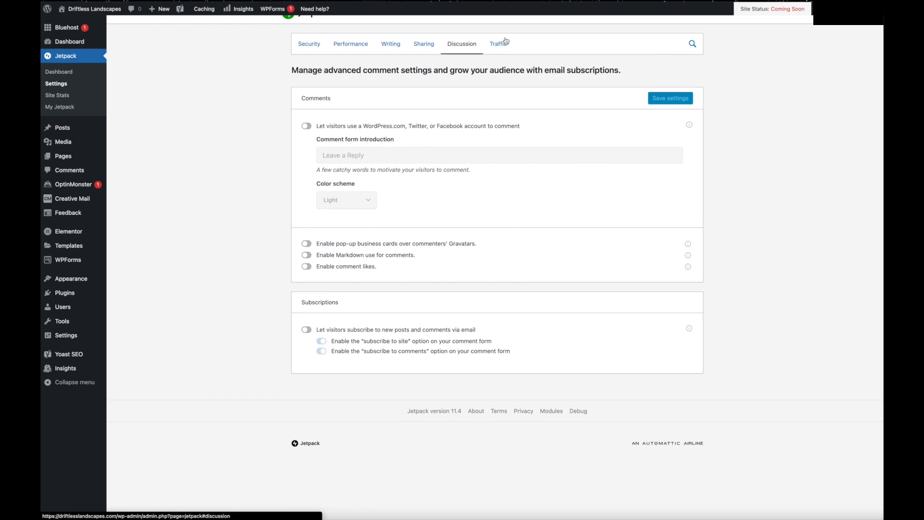
left_click(310, 330)
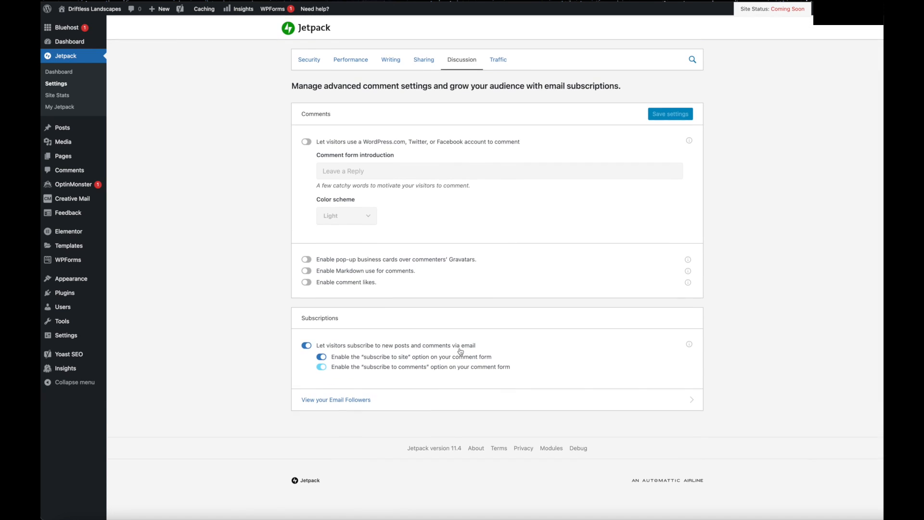
scroll(523, 331, "up", 1)
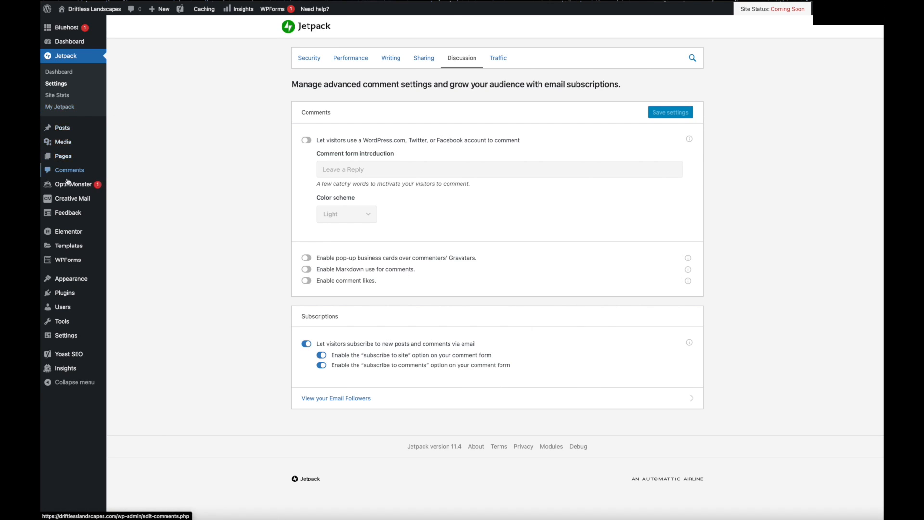
Step: Add a Jetpack Subscribe block to the end of the Main Sidebar widget area
mouse_move(80, 278)
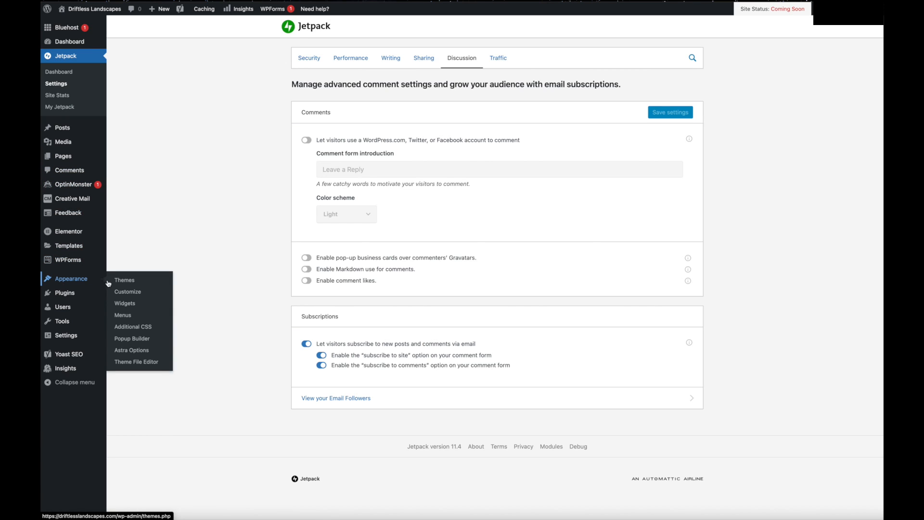
left_click(125, 304)
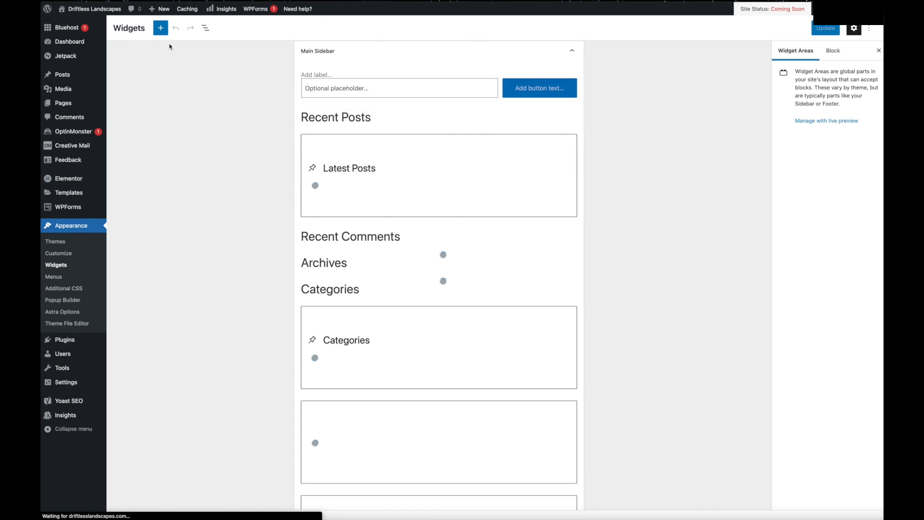
left_click(161, 28)
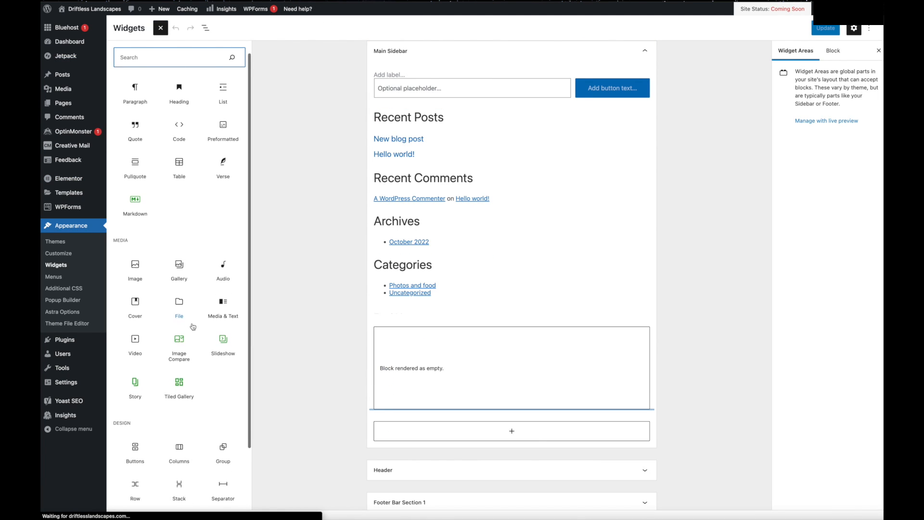
scroll(193, 327, "down", 3)
scroll(192, 327, "down", 6)
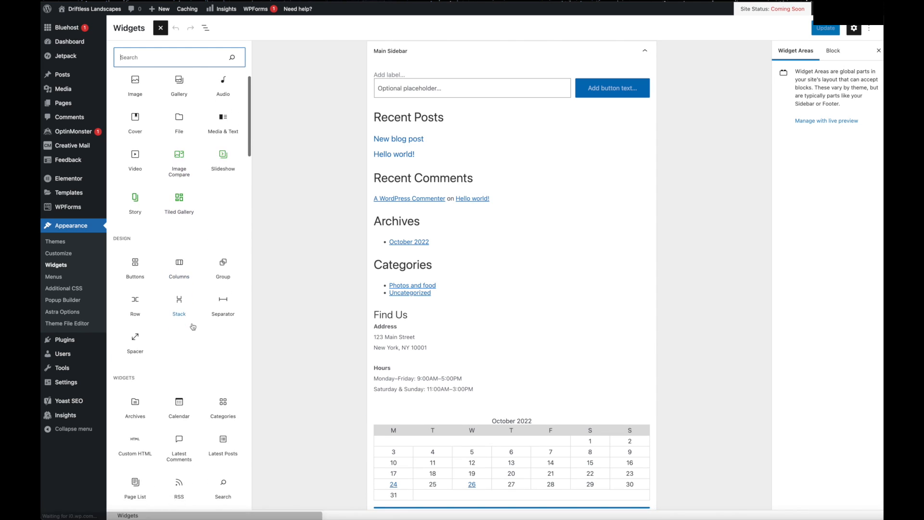
scroll(192, 326, "down", 20)
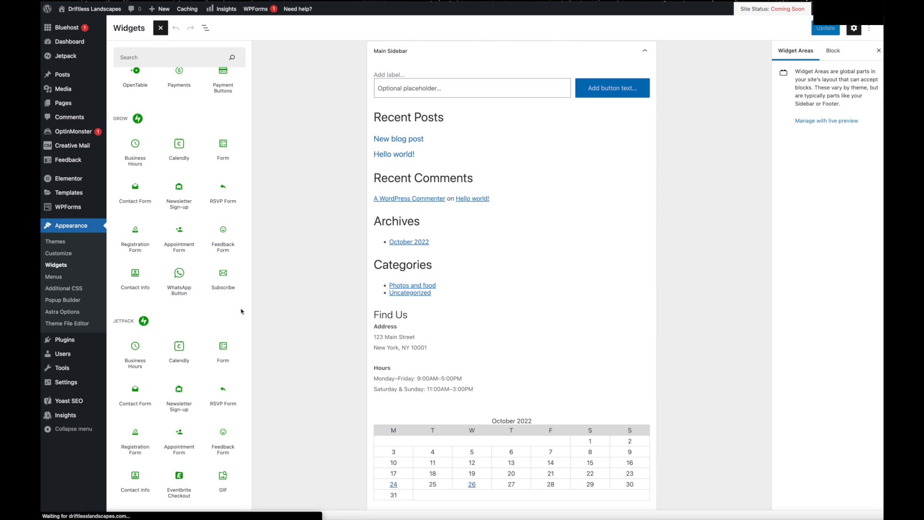
left_click(225, 275)
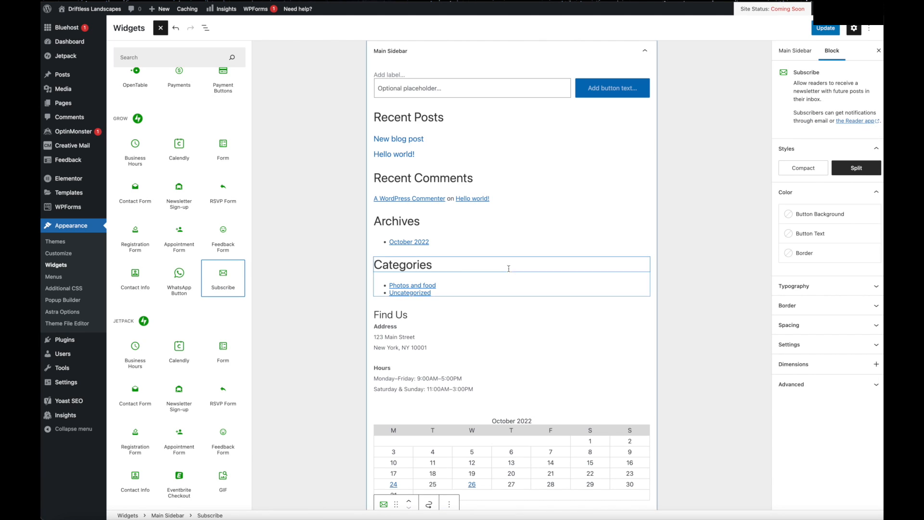
Step: Move the Subscribe block up to the first position in the Main Sidebar, above the Search block
scroll(523, 268, "down", 3)
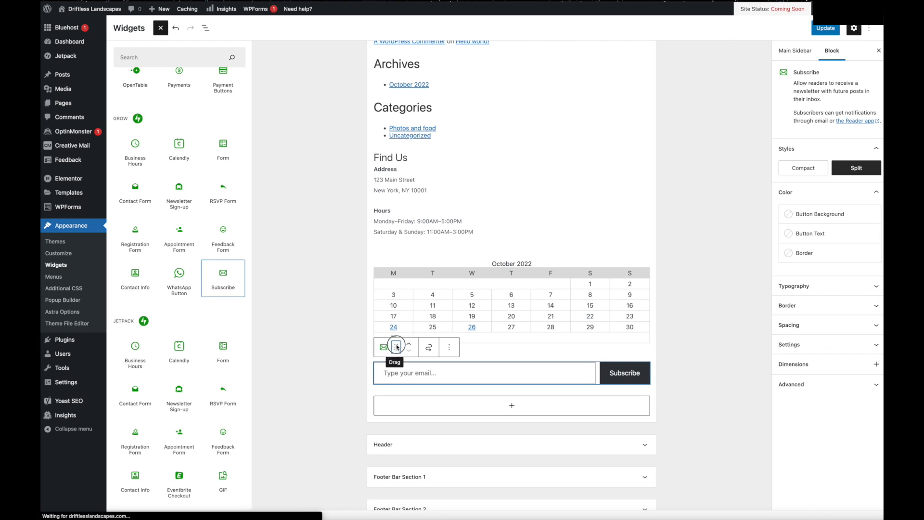
left_click_drag(395, 348, 389, 91)
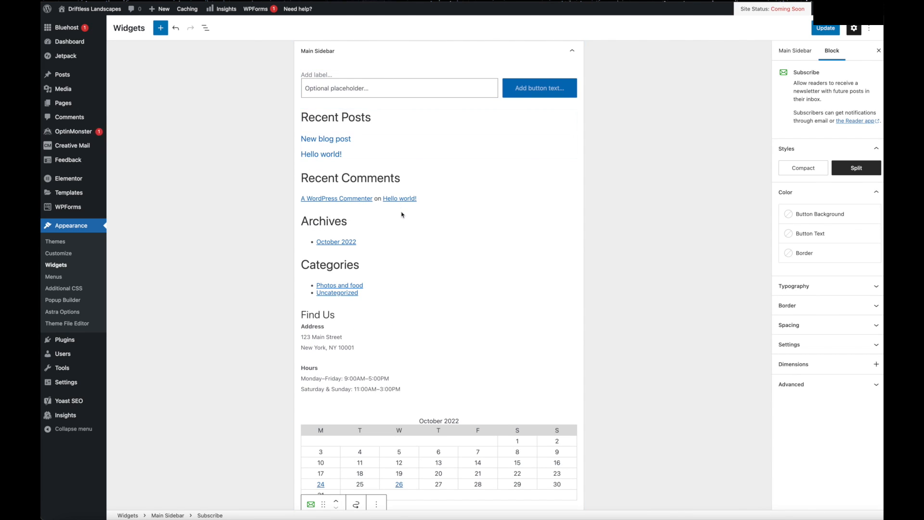
scroll(403, 256, "down", 4)
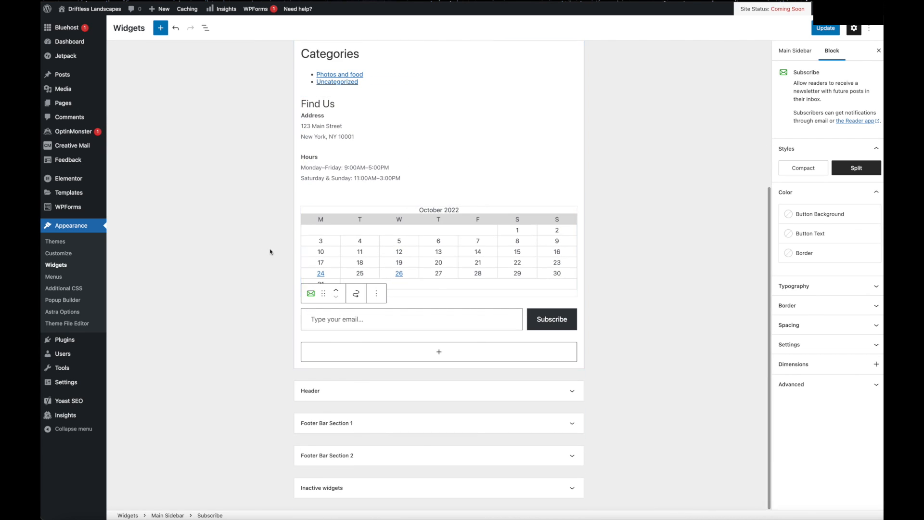
left_click(335, 289)
left_click(336, 292)
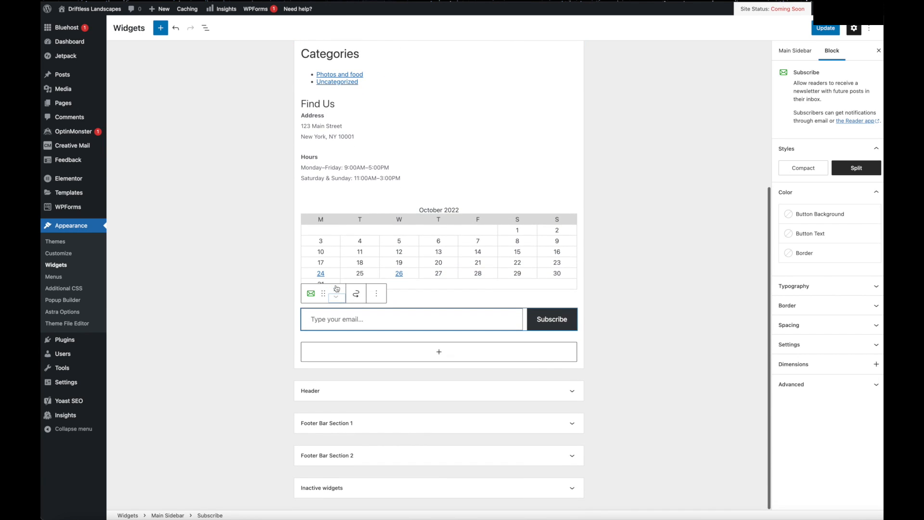
left_click(337, 286)
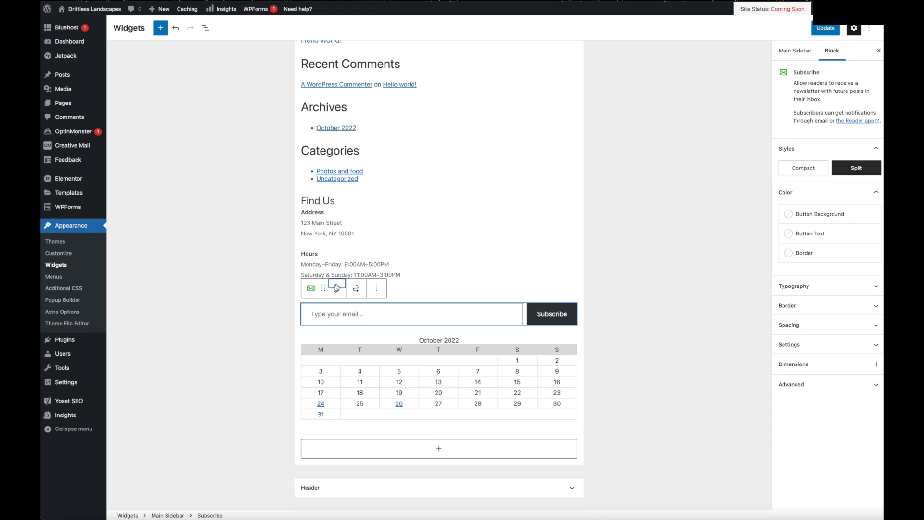
left_click(337, 285)
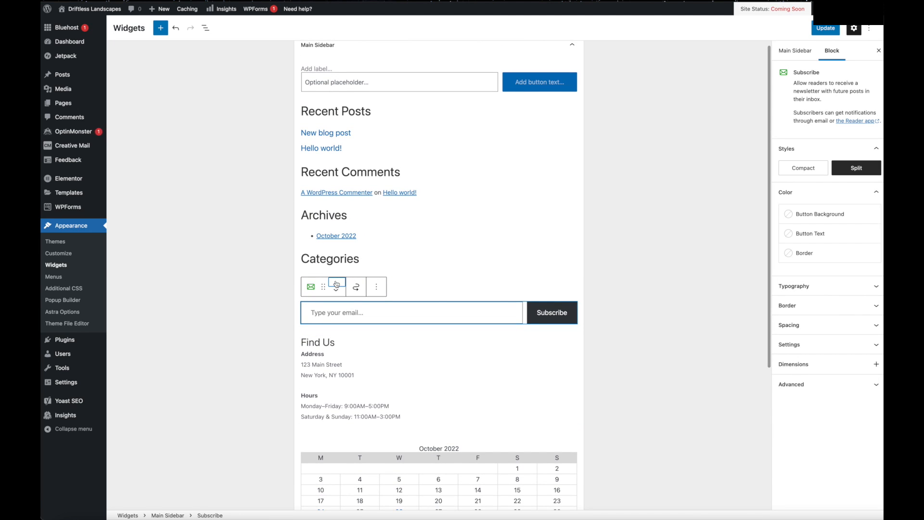
left_click(337, 284)
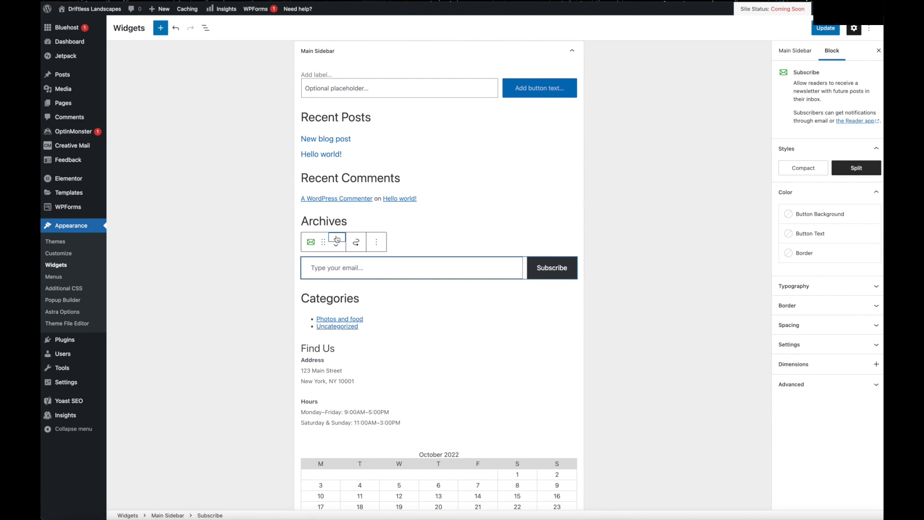
left_click(337, 237)
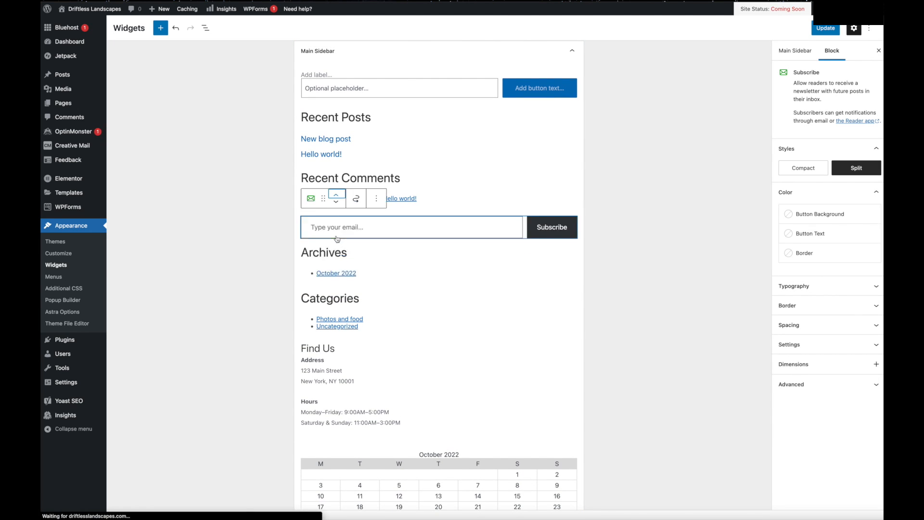
left_click(336, 194)
left_click(338, 150)
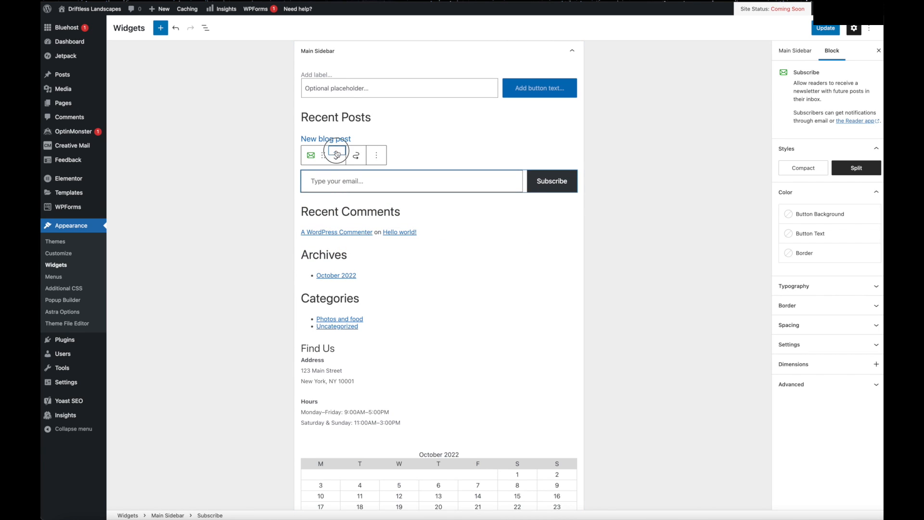
left_click(337, 93)
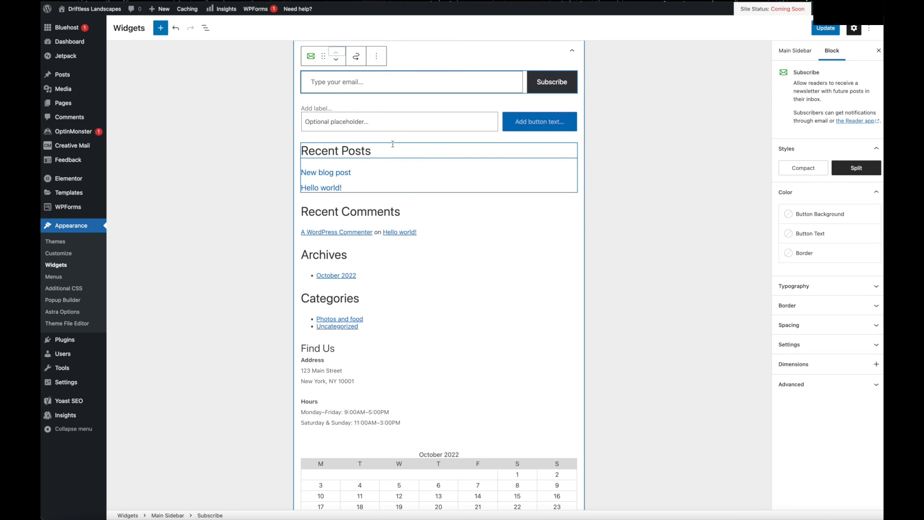
Step: Remove the Search block from the Main Sidebar and save the widgets
left_click(381, 121)
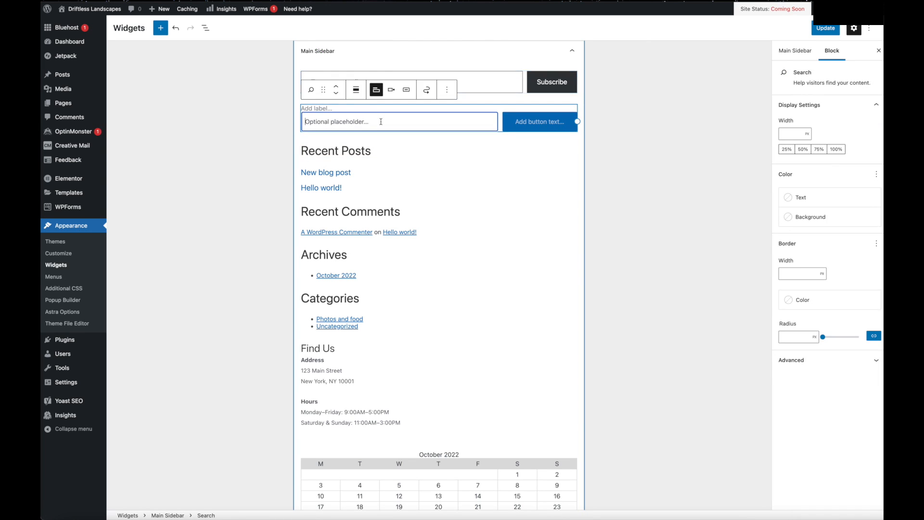
left_click(446, 90)
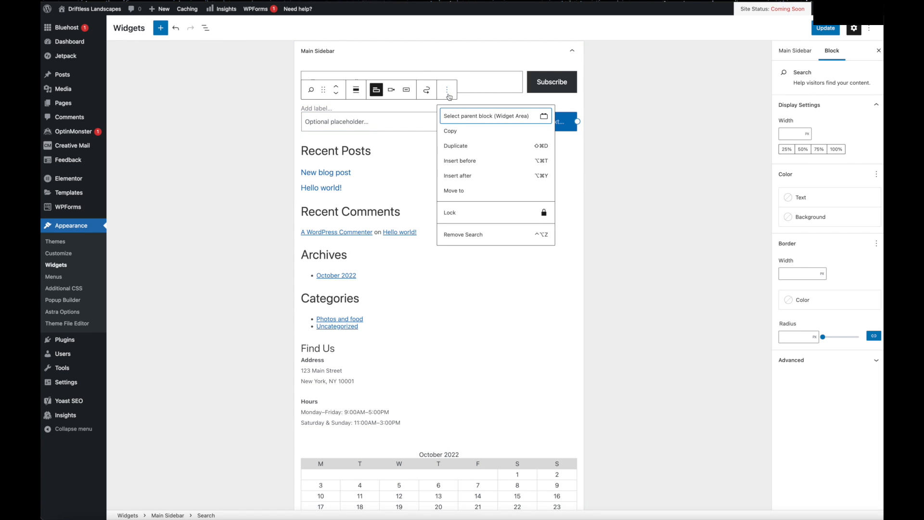
left_click(467, 237)
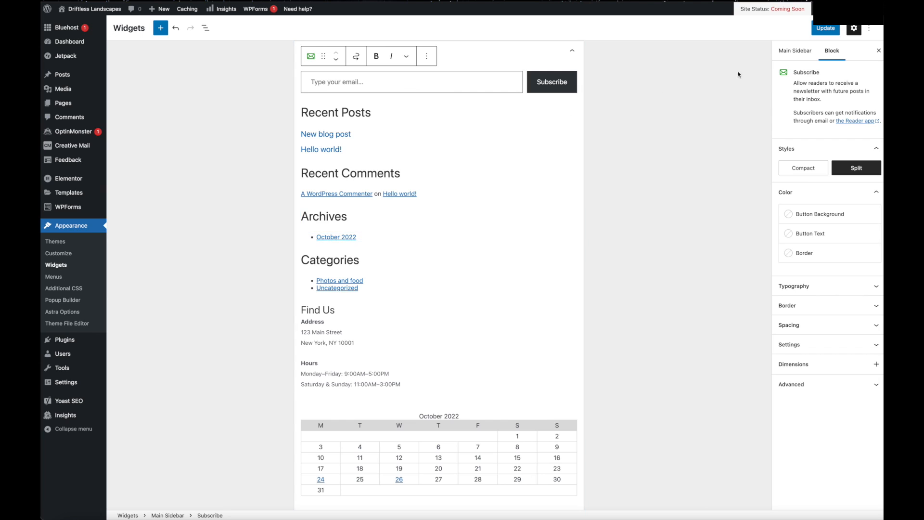
key("ctrl+s")
Step: Visit the live site's Blog page and check the email subscription form in its sidebar
mouse_move(94, 9)
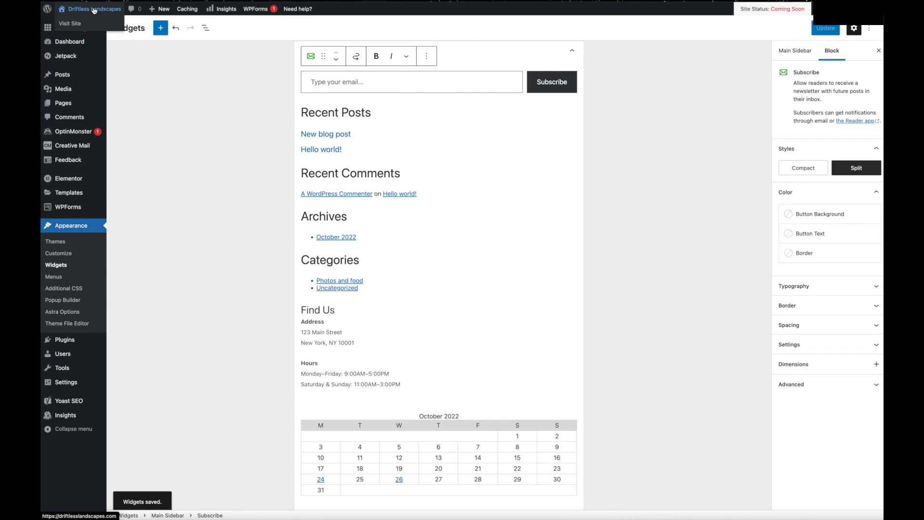
left_click(94, 10)
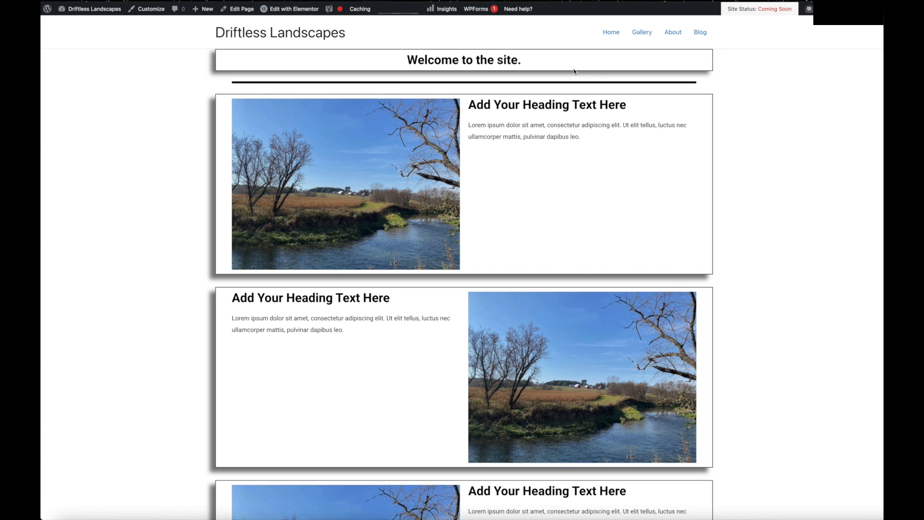
left_click(703, 33)
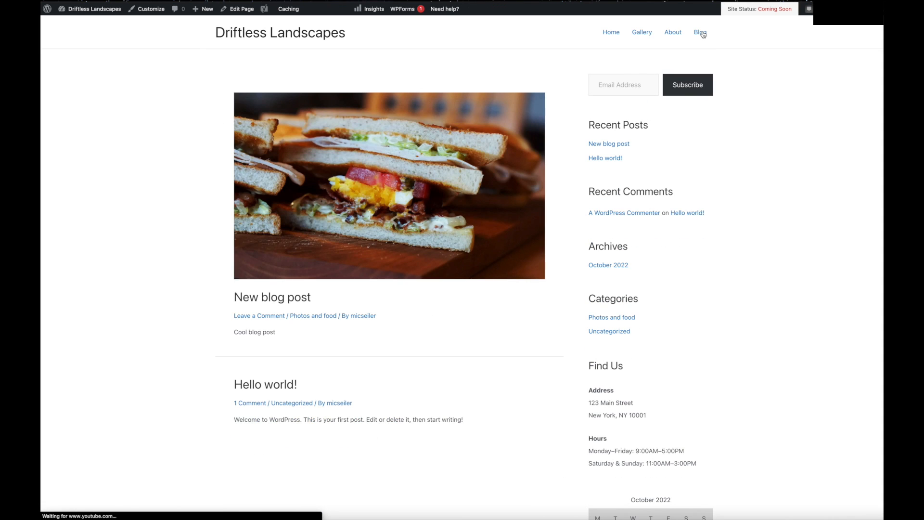
left_click(609, 87)
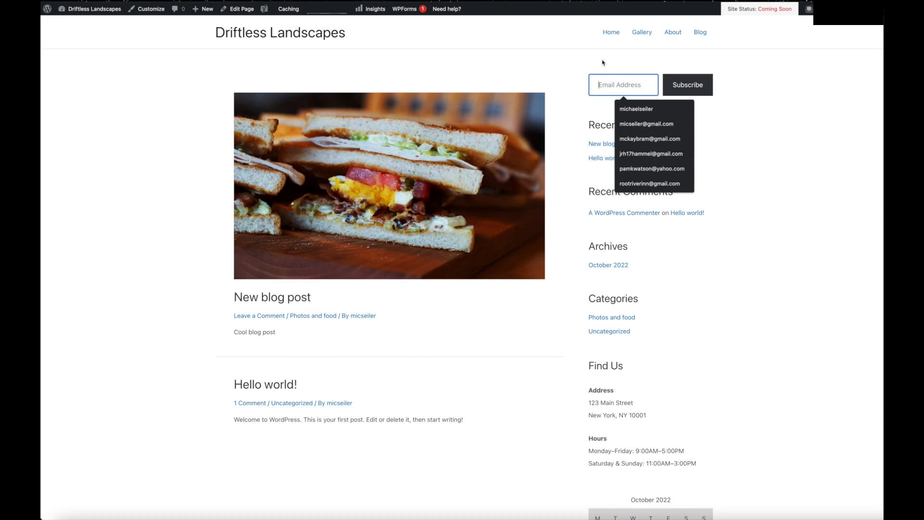
left_click(757, 150)
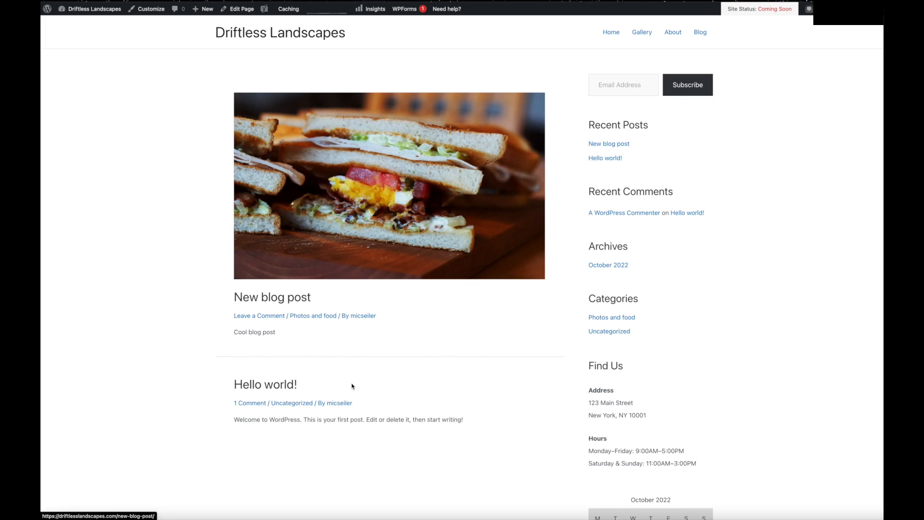
Step: Examine the Gallery and About pages on the live site, including their sharing and Like buttons
left_click(650, 35)
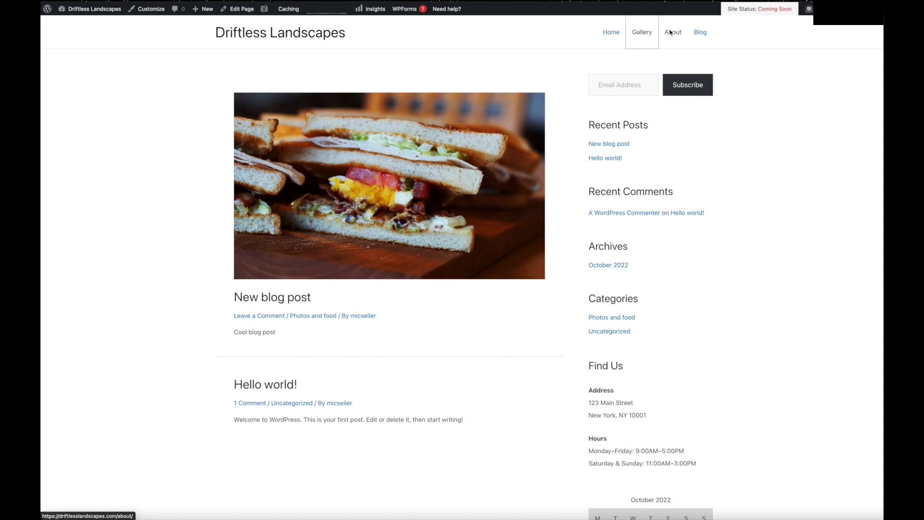
left_click(671, 33)
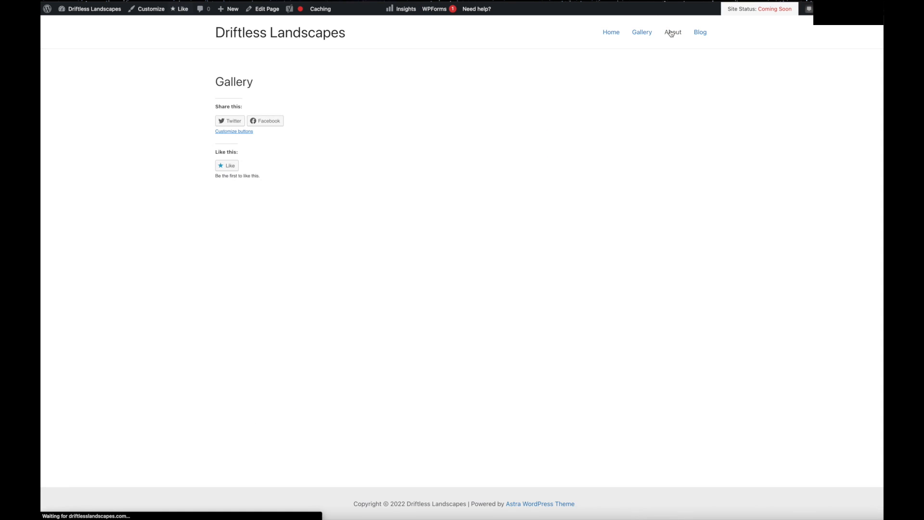
scroll(453, 194, "down", 20)
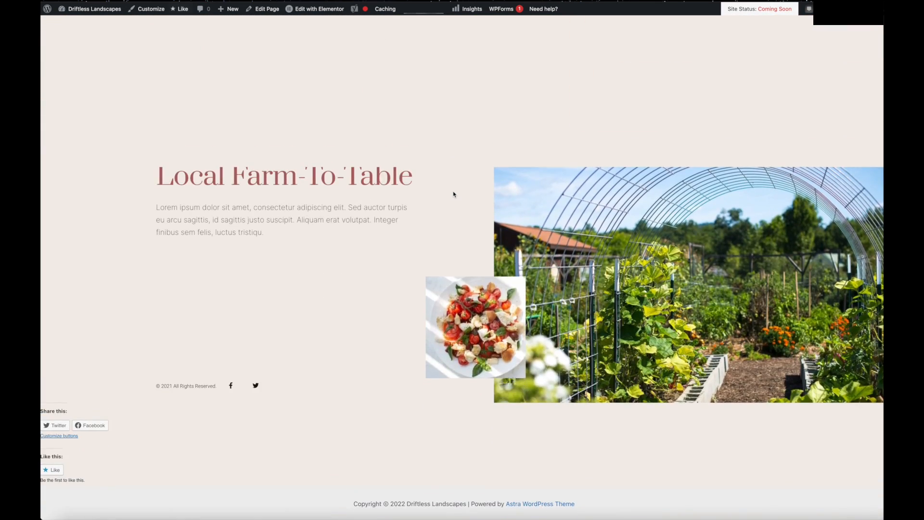
scroll(454, 194, "up", 10)
scroll(454, 194, "down", 4)
scroll(454, 194, "up", 4)
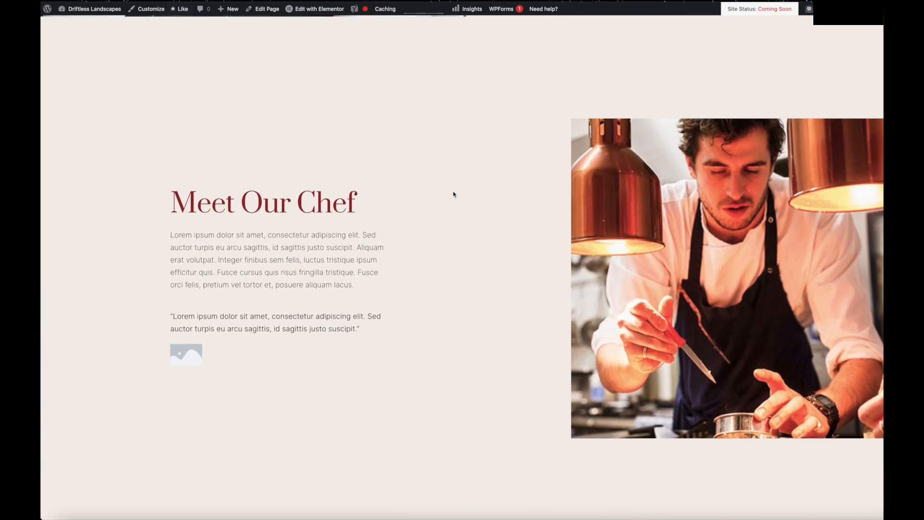
scroll(453, 194, "up", 5)
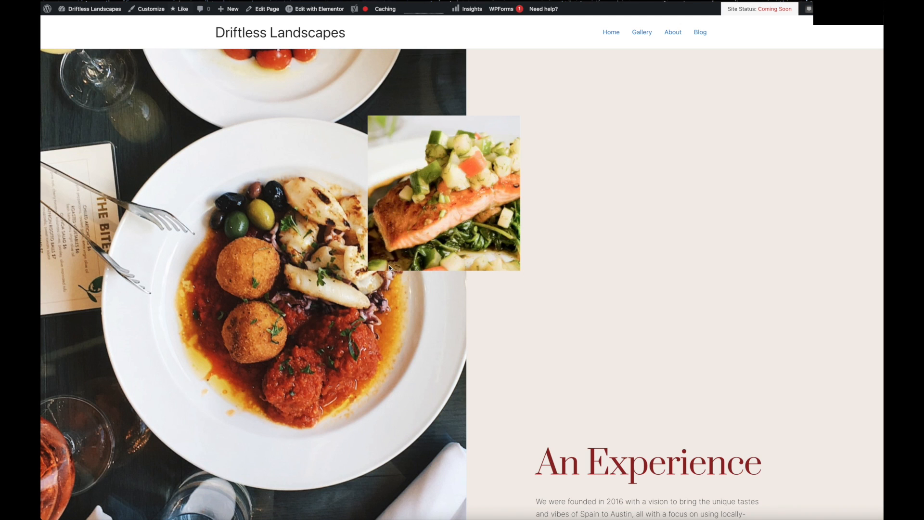
scroll(390, 268, "down", 7)
scroll(389, 268, "up", 7)
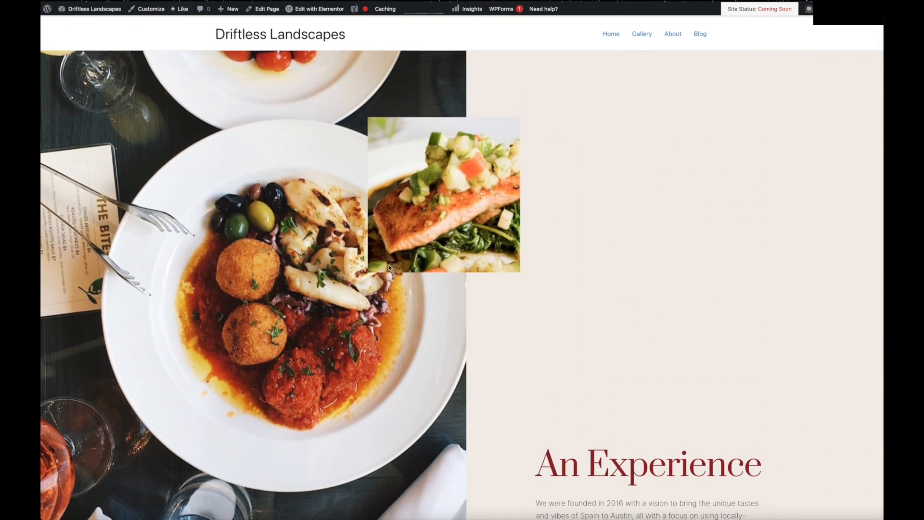